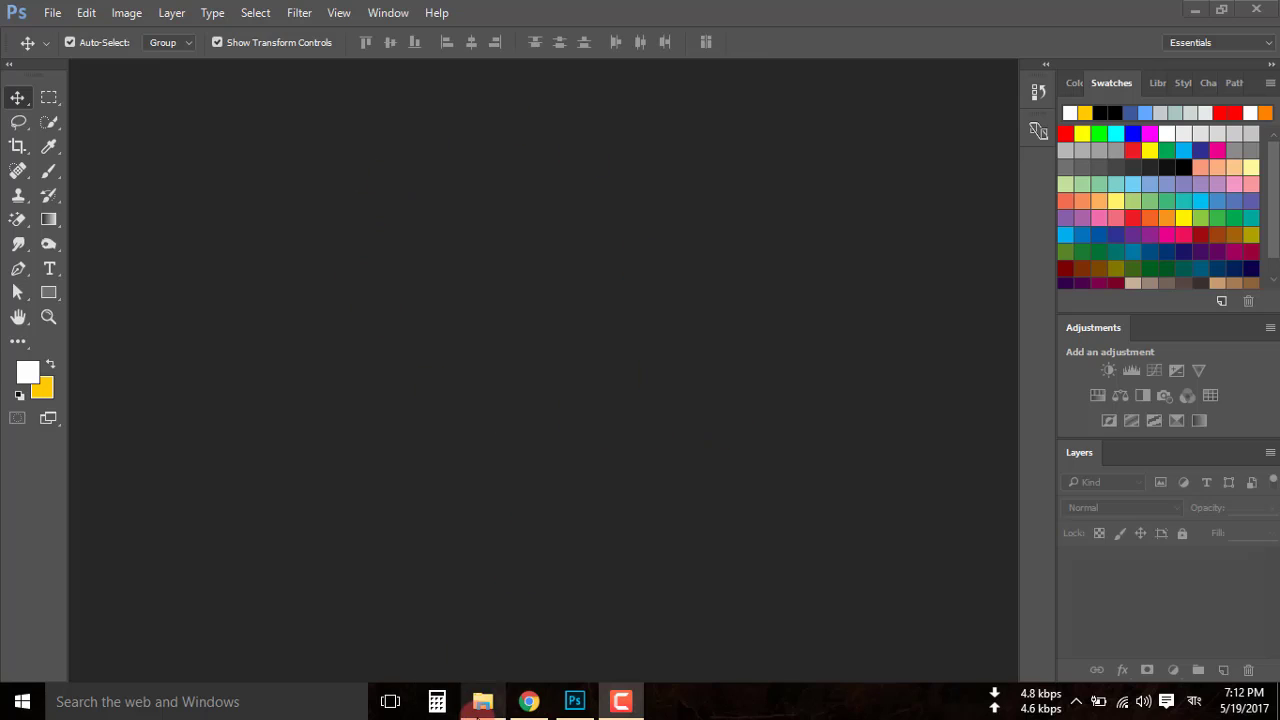
Drag the fog, mountains, castle and woman-in-green images from their folder into Photoshop
left_click(483, 701)
mouse_move(307, 346)
left_mouse_down()
mouse_move(288, 194)
mouse_move(590, 678)
mouse_move(456, 408)
left_mouse_up()
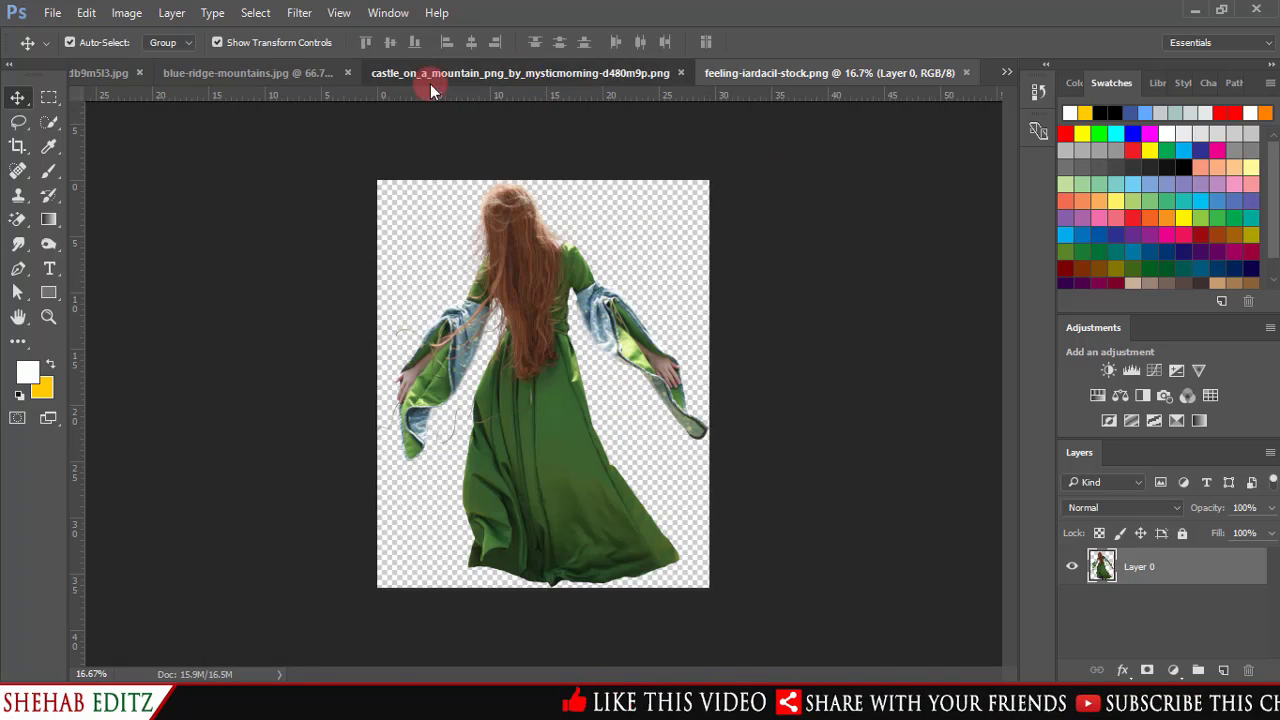
Preview the castle, mountains and woman documents, ending on the nature_fog_9 field photo
left_click(432, 76)
left_click(155, 75)
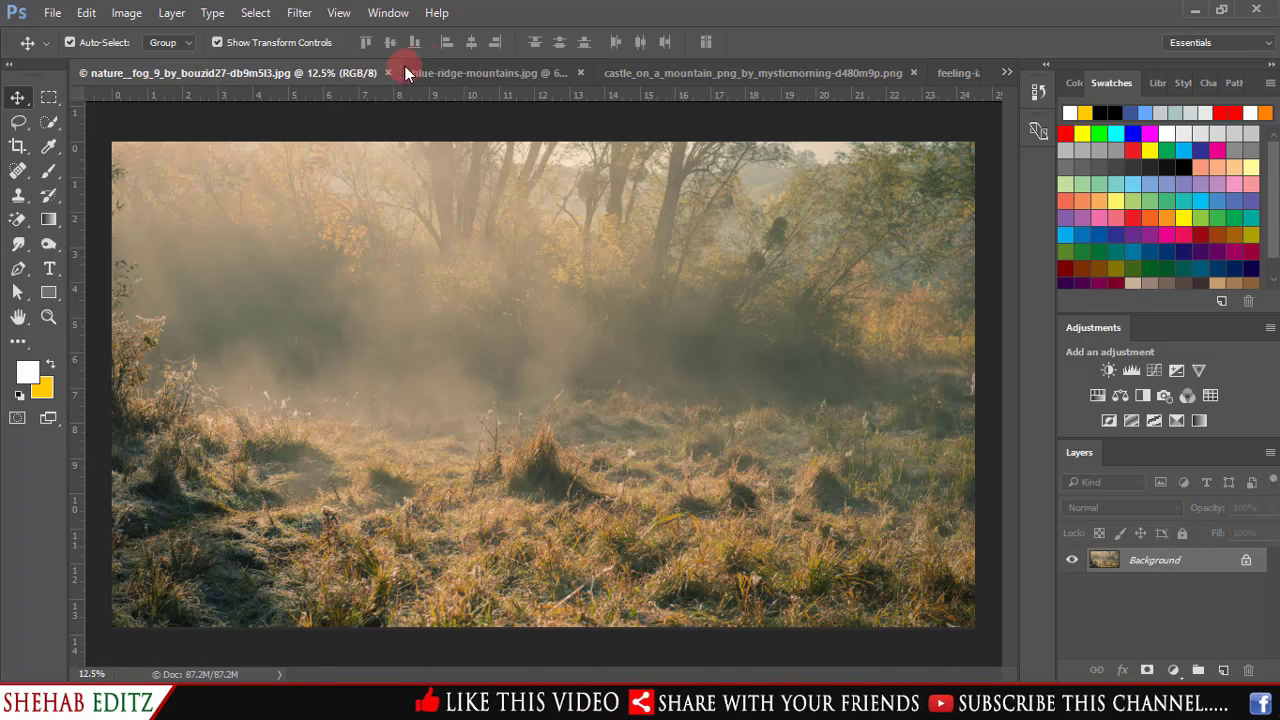
left_click(460, 72)
left_click(930, 77)
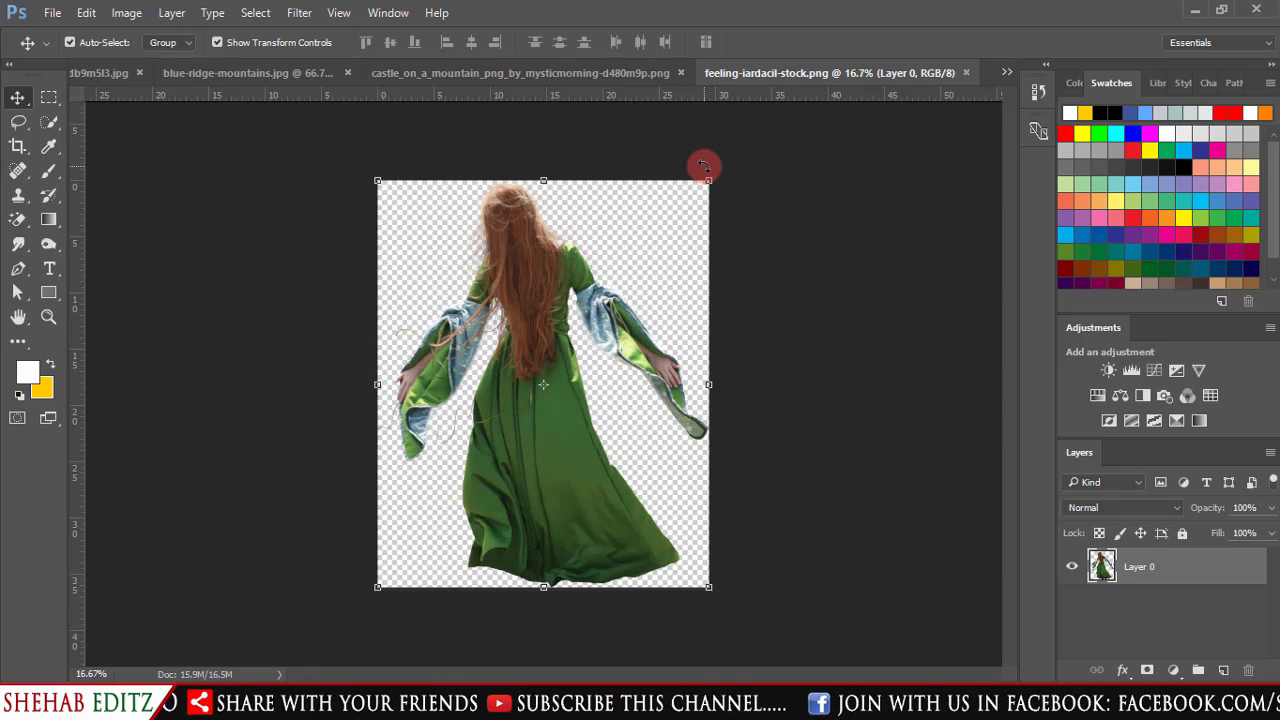
left_click(507, 73)
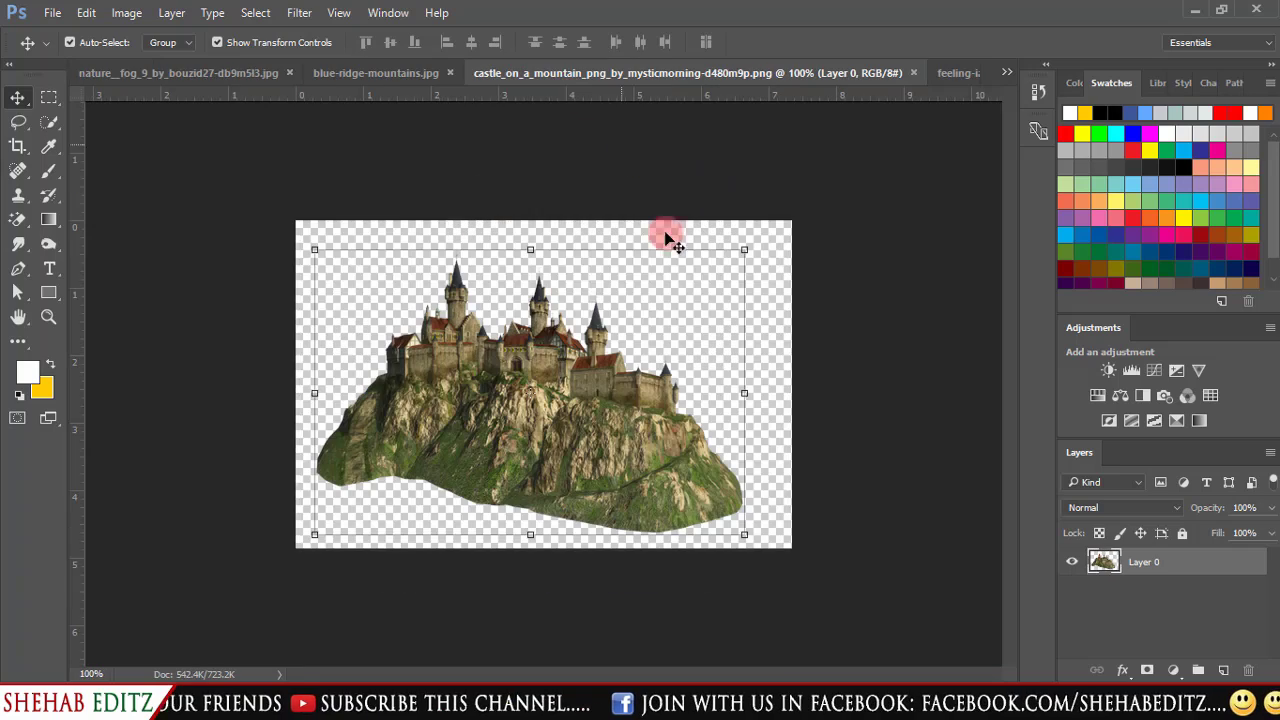
left_click(182, 72)
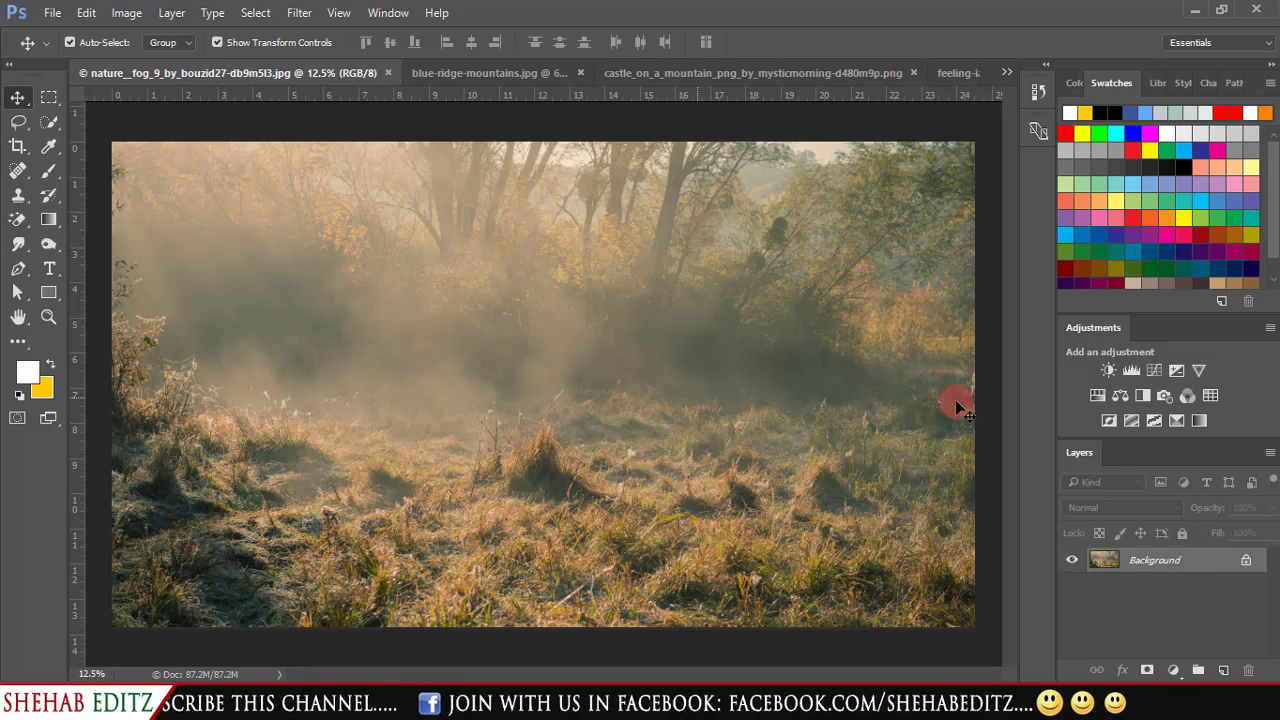
Add a layer mask to the field photo and select the Gradient Tool
left_click(1147, 671)
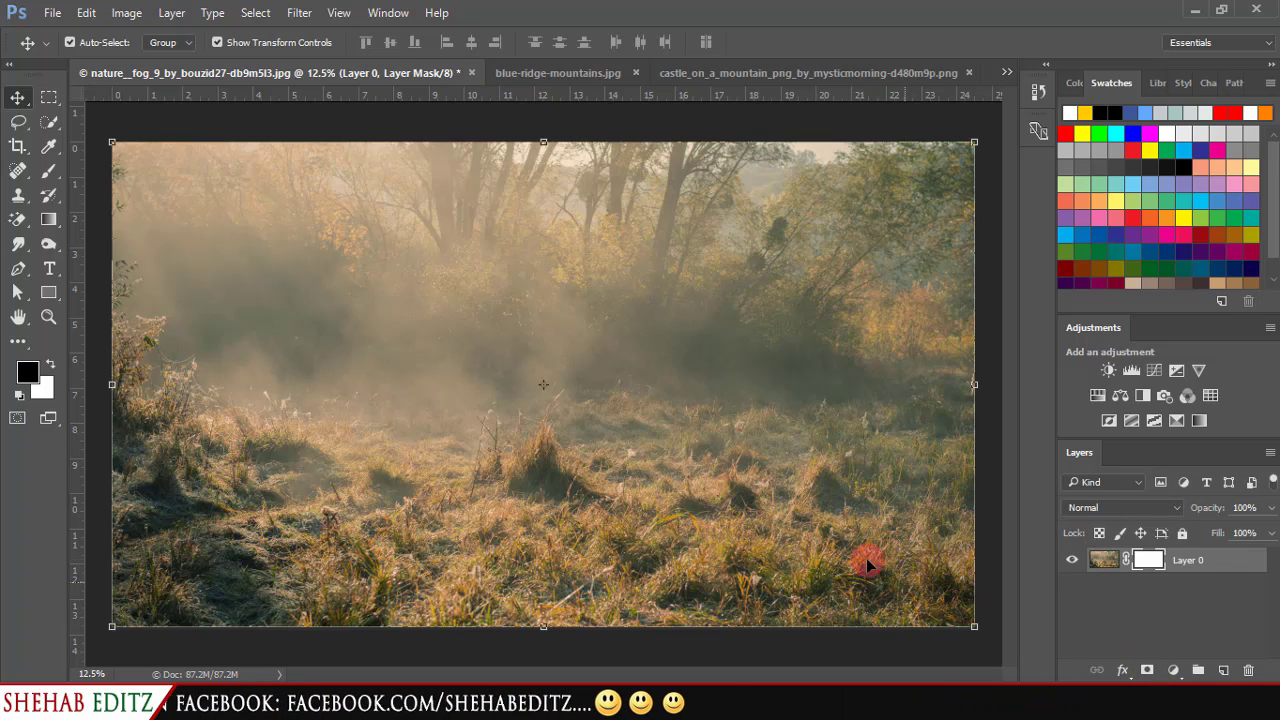
right_click(47, 220)
left_click(120, 218)
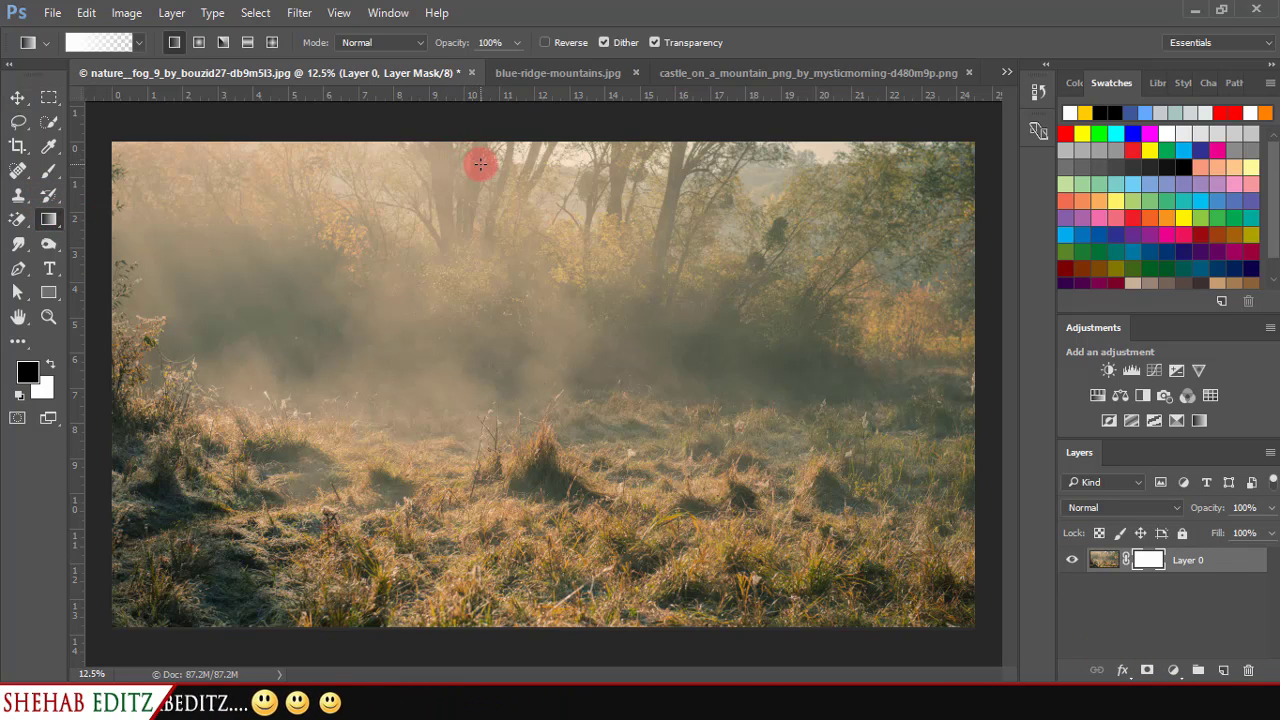
left_click(516, 43)
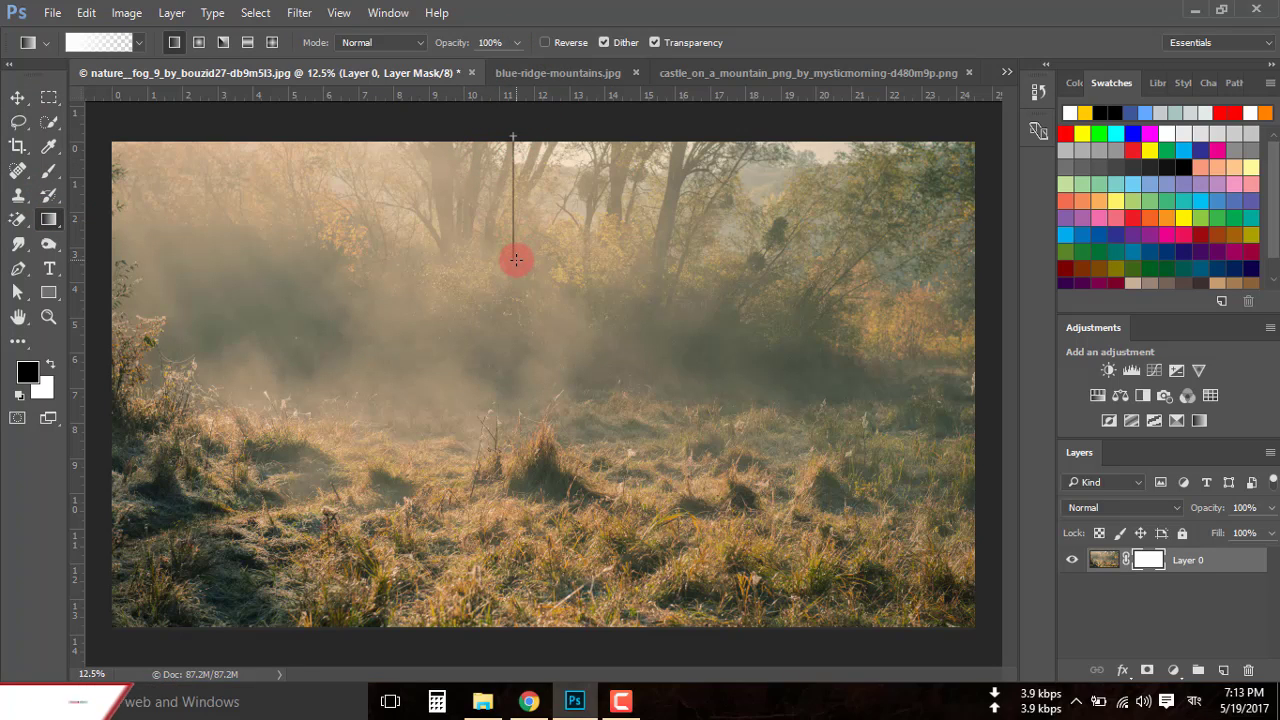
Drag black-to-white gradients down the mask until the trees and sky fade out
left_click_drag(516, 138, 514, 257)
left_click_drag(523, 130, 520, 321)
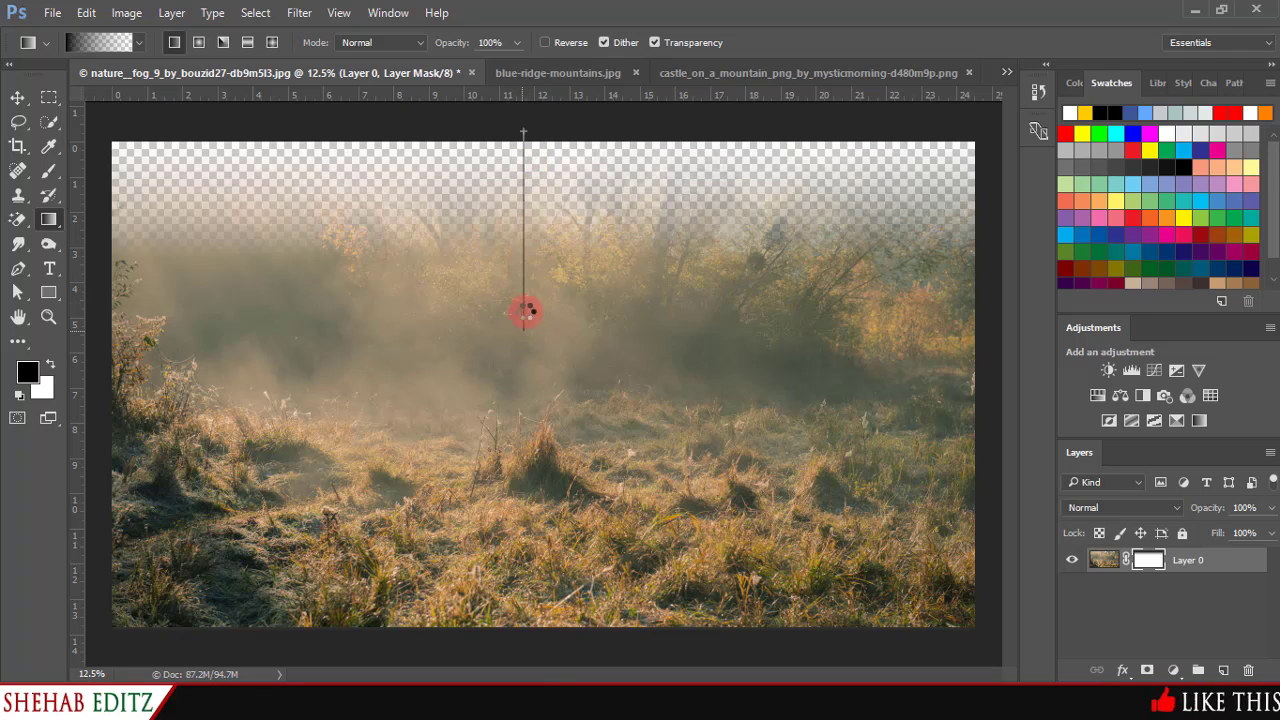
left_click_drag(521, 196, 521, 352)
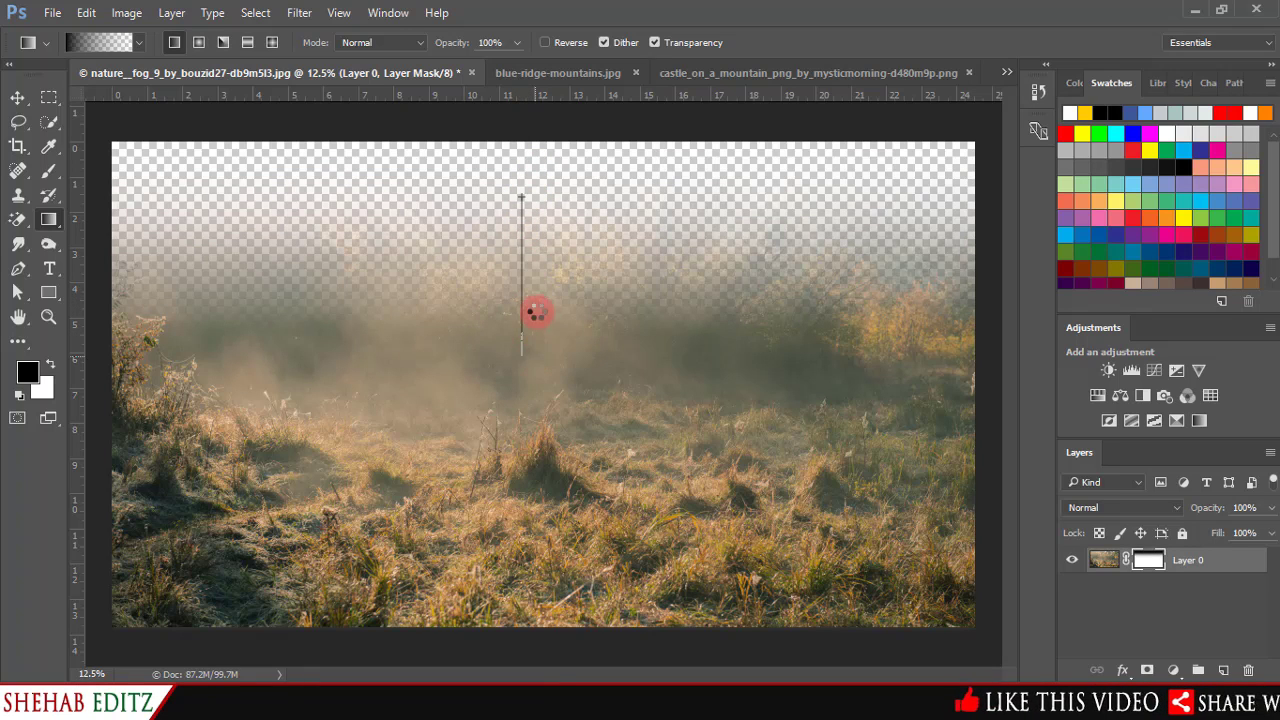
mouse_move(541, 234)
left_mouse_down()
mouse_move(546, 397)
mouse_move(545, 372)
mouse_move(522, 385)
mouse_move(517, 369)
mouse_move(530, 398)
left_mouse_up()
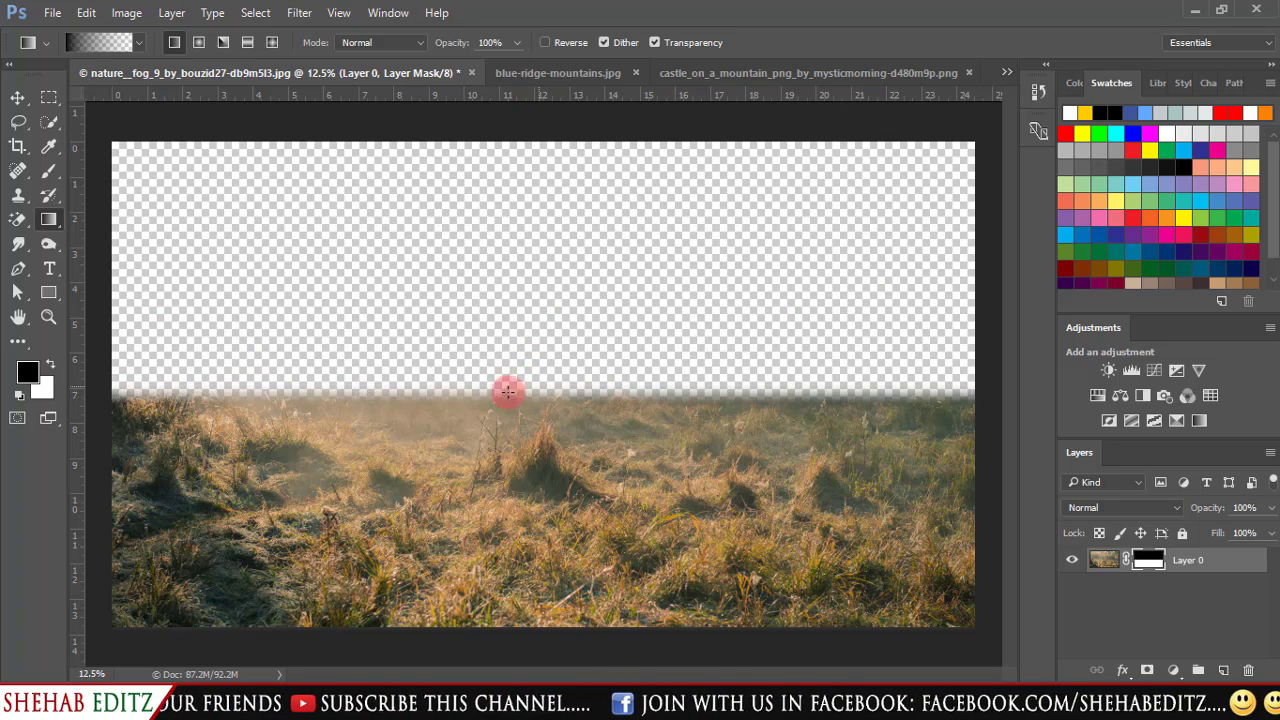
Move-drag the castle image onto the foggy field document
left_click(561, 70)
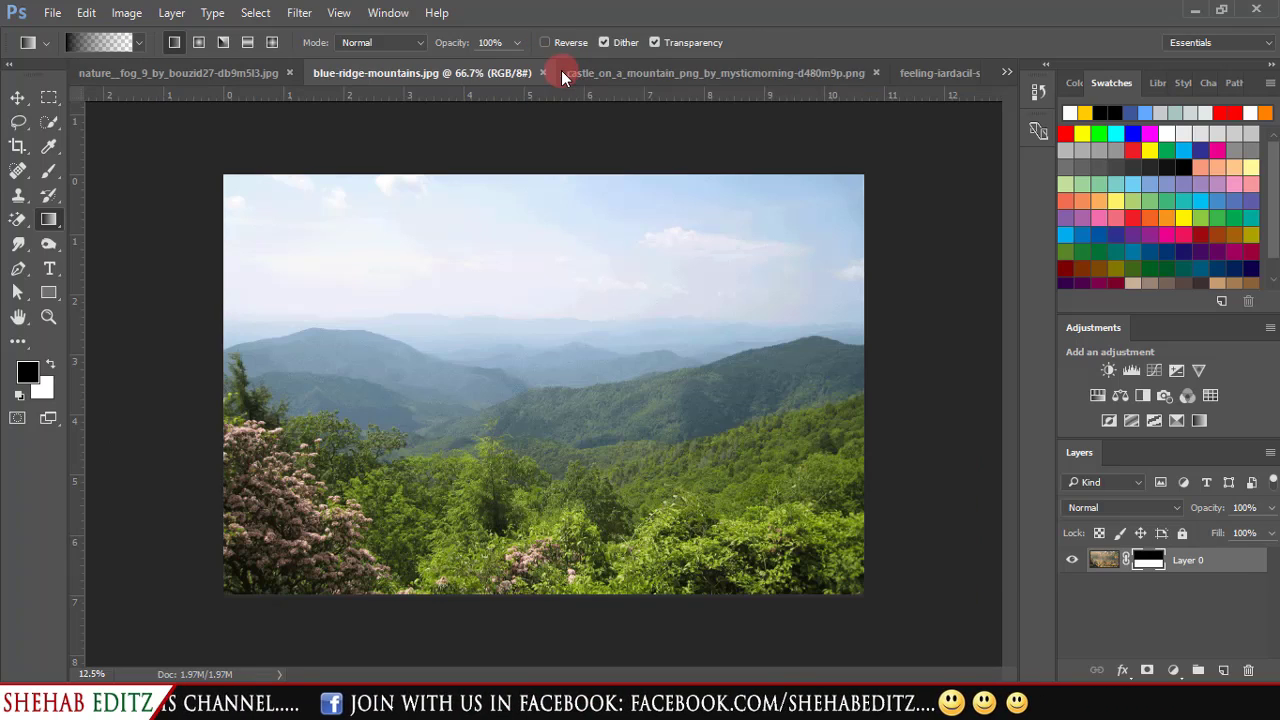
left_click(702, 71)
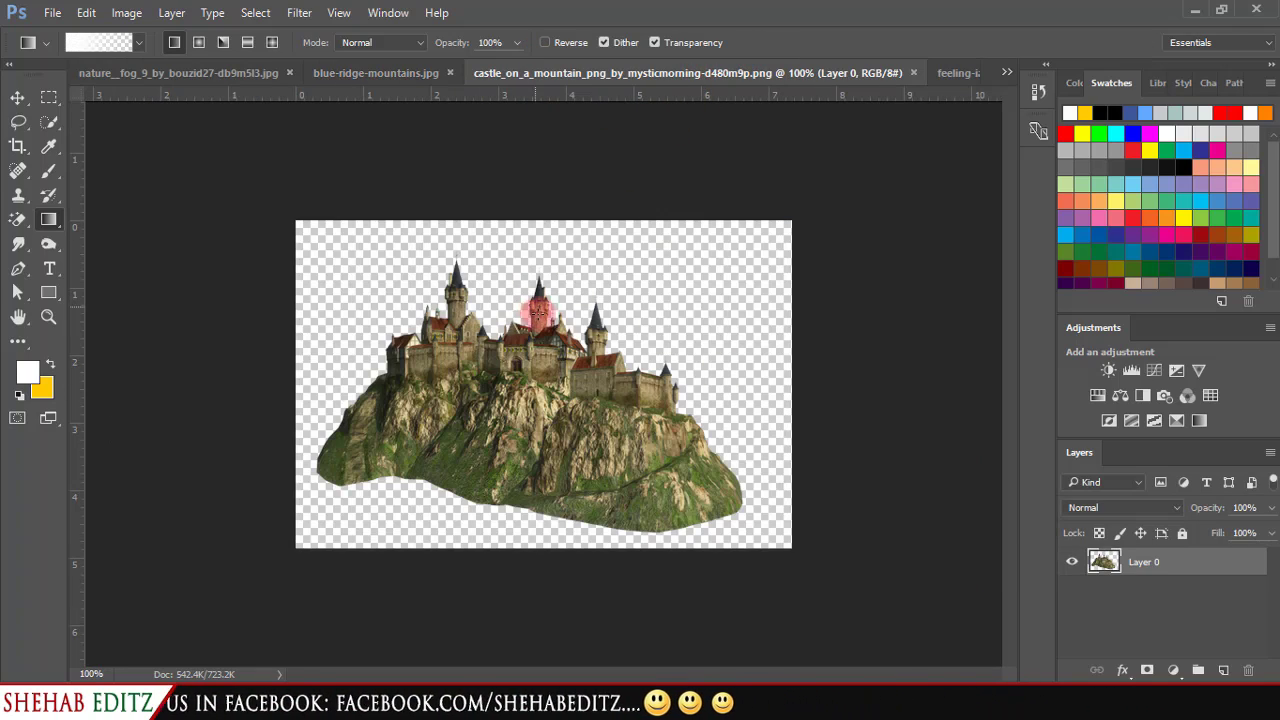
left_click(14, 97)
left_click(405, 318)
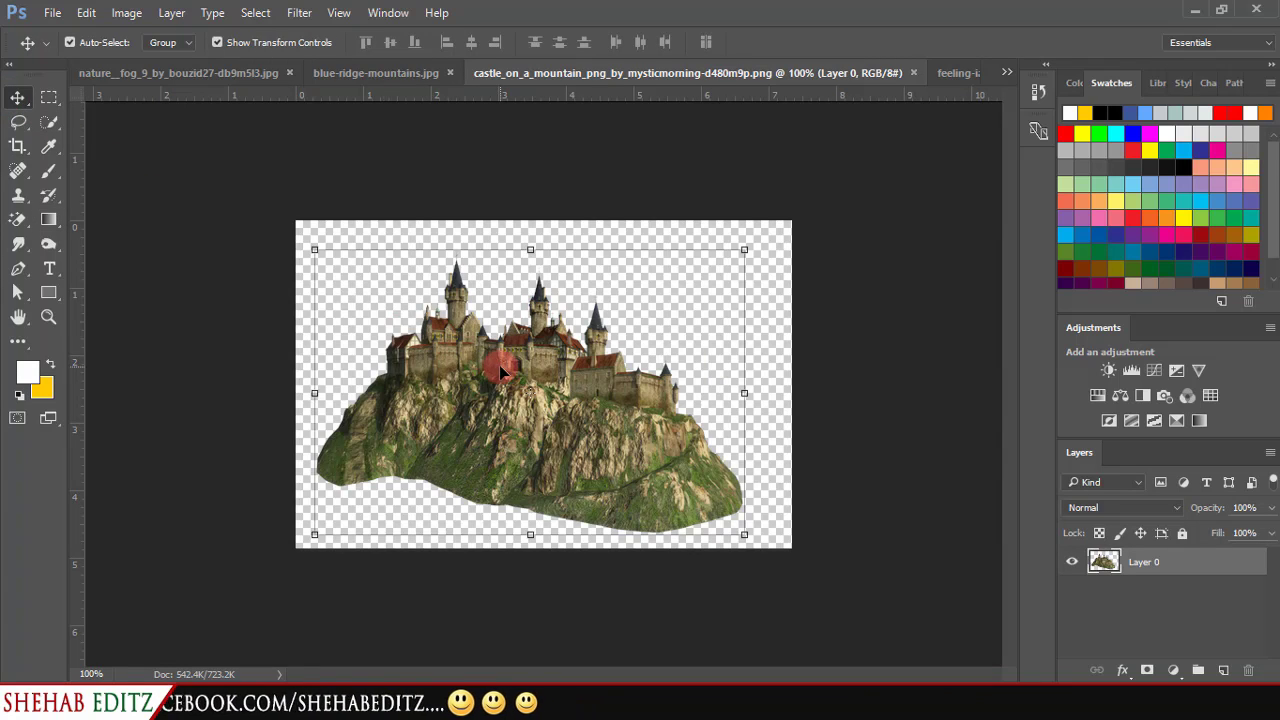
mouse_move(499, 365)
left_mouse_down()
mouse_move(148, 74)
mouse_move(378, 218)
left_mouse_up()
left_click_drag(481, 298, 484, 296)
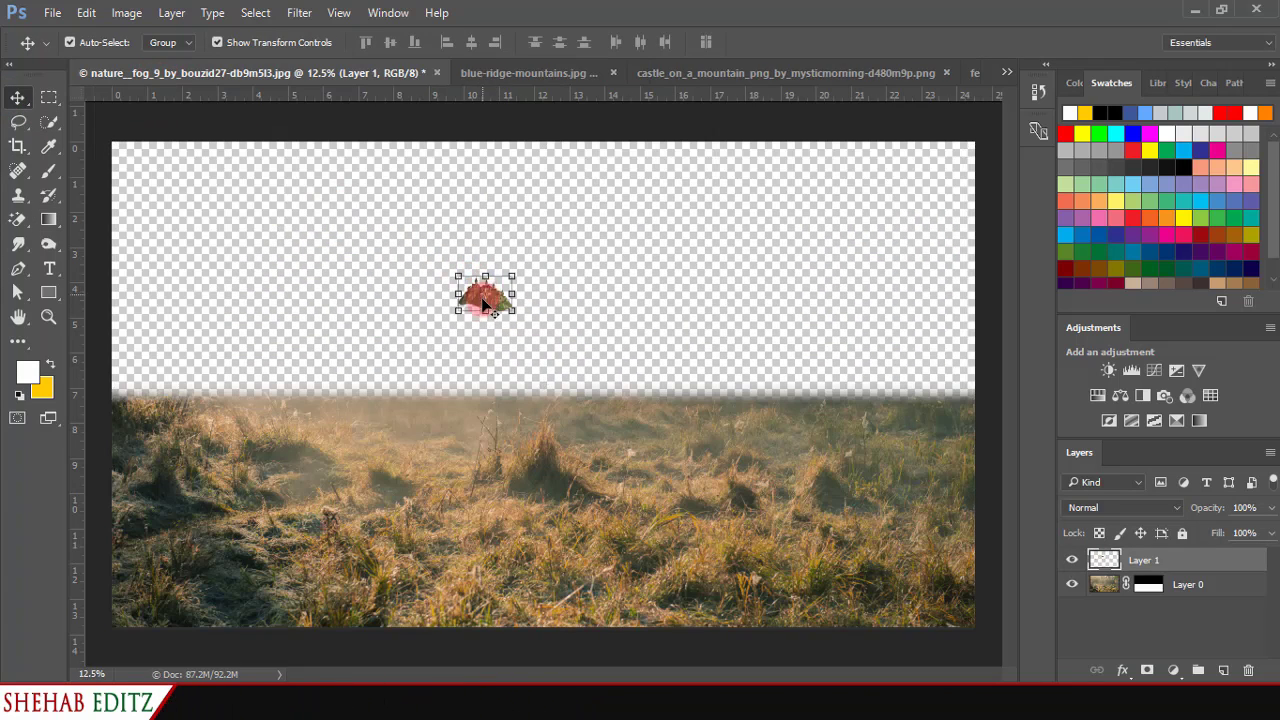
Convert the castle to a smart object, place it below Layer 0, and rename it Mountain
right_click(1103, 566)
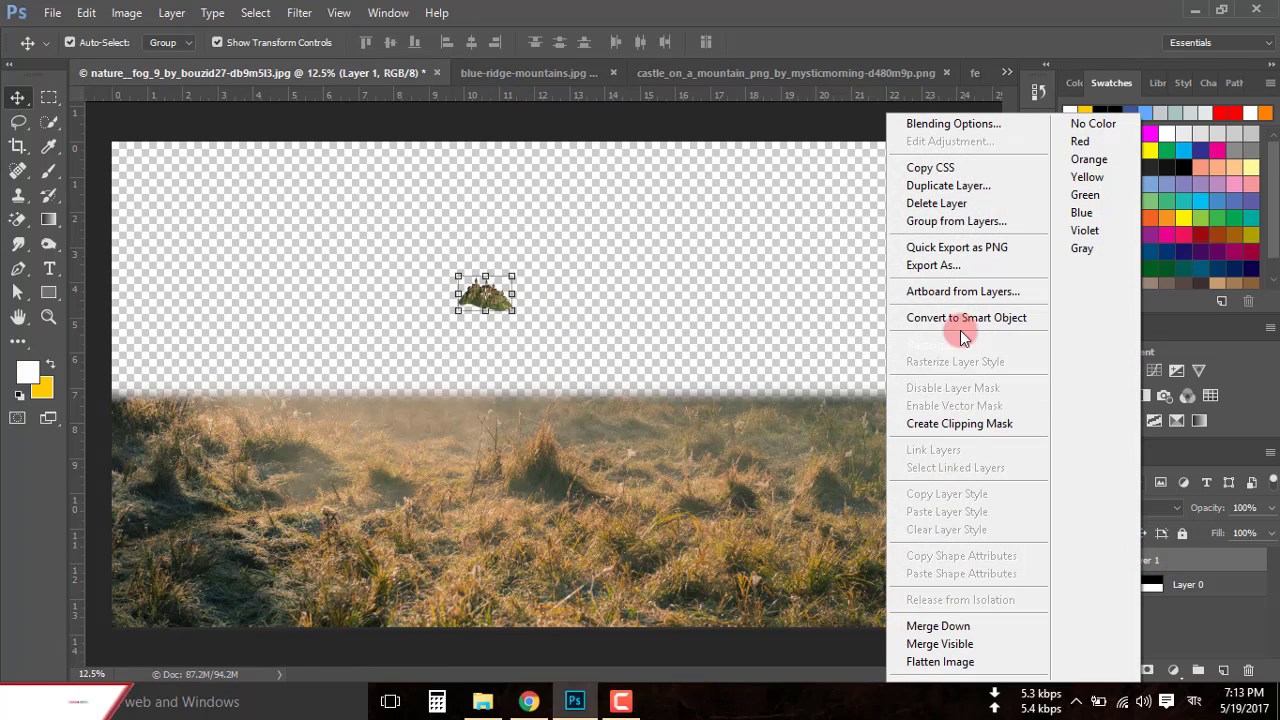
left_click(920, 317)
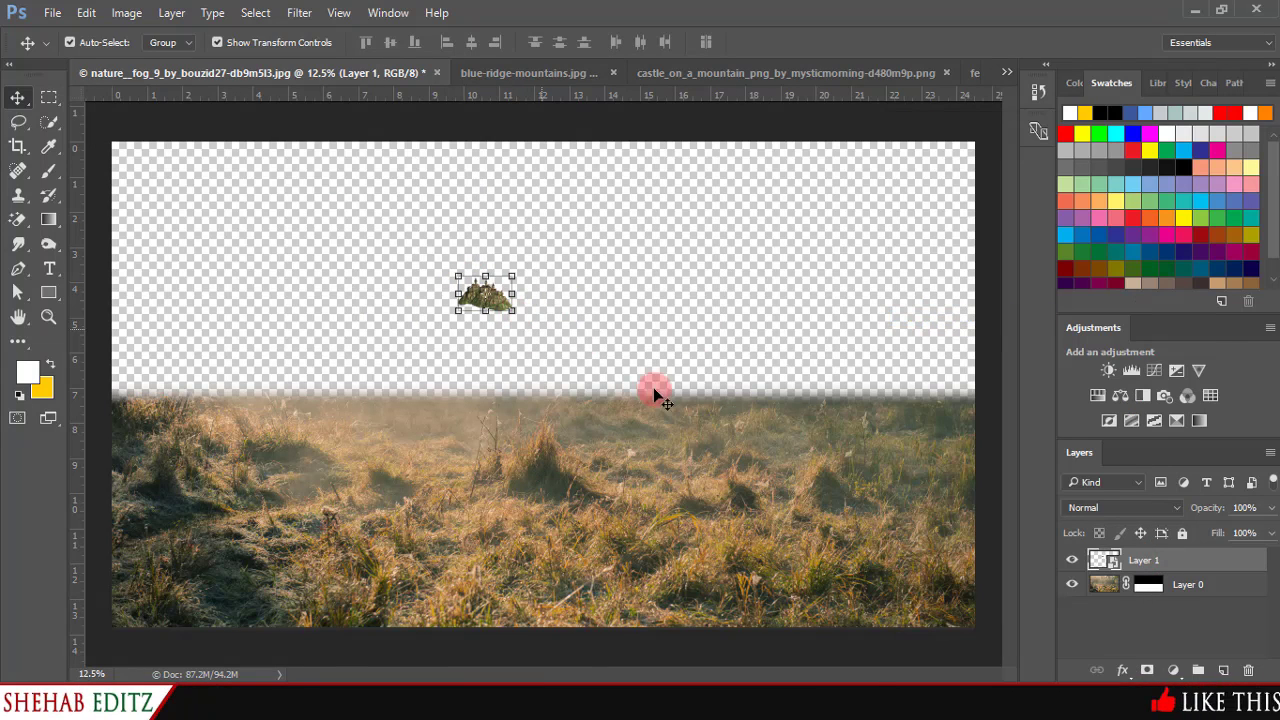
left_click_drag(1191, 565, 1163, 605)
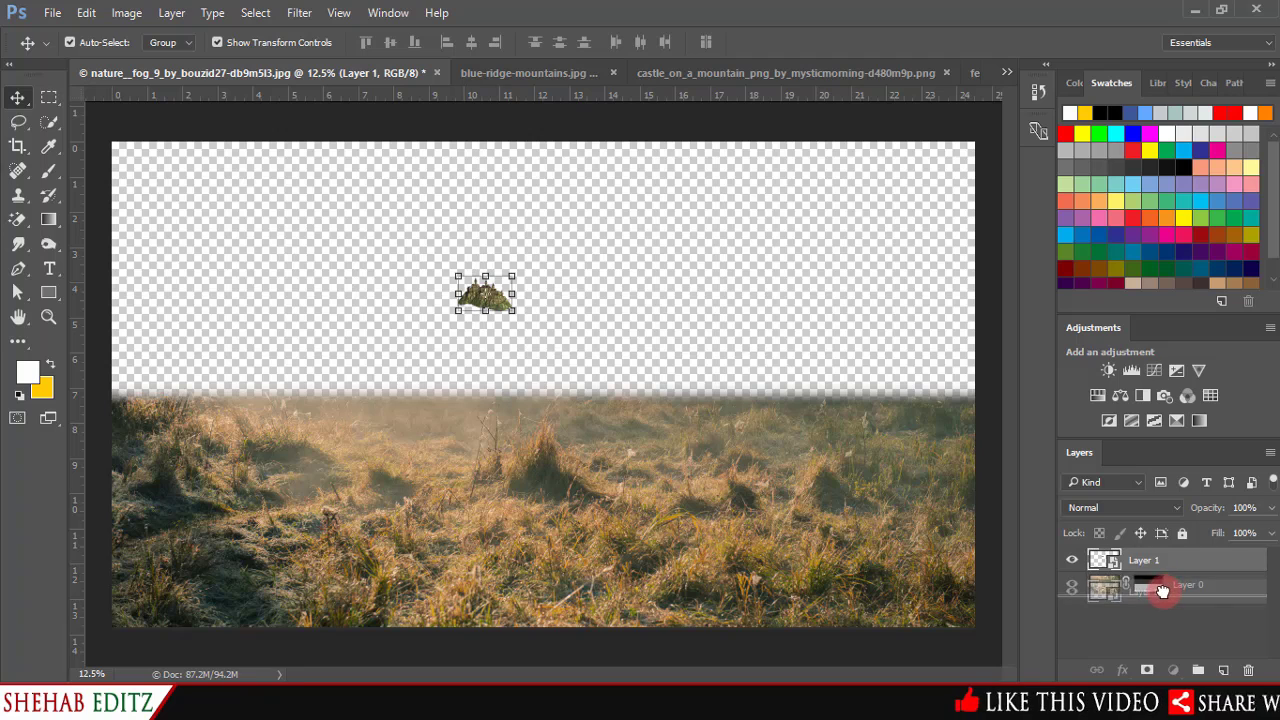
double_click(1145, 586)
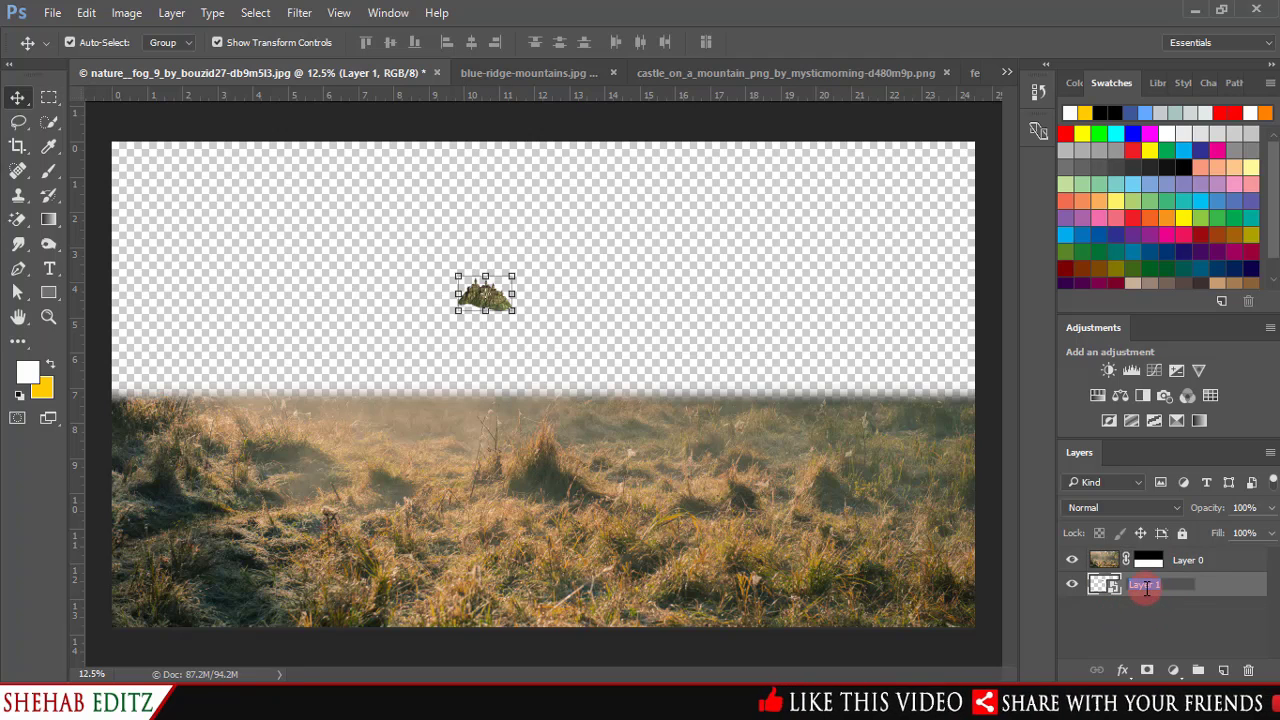
type("Mount")
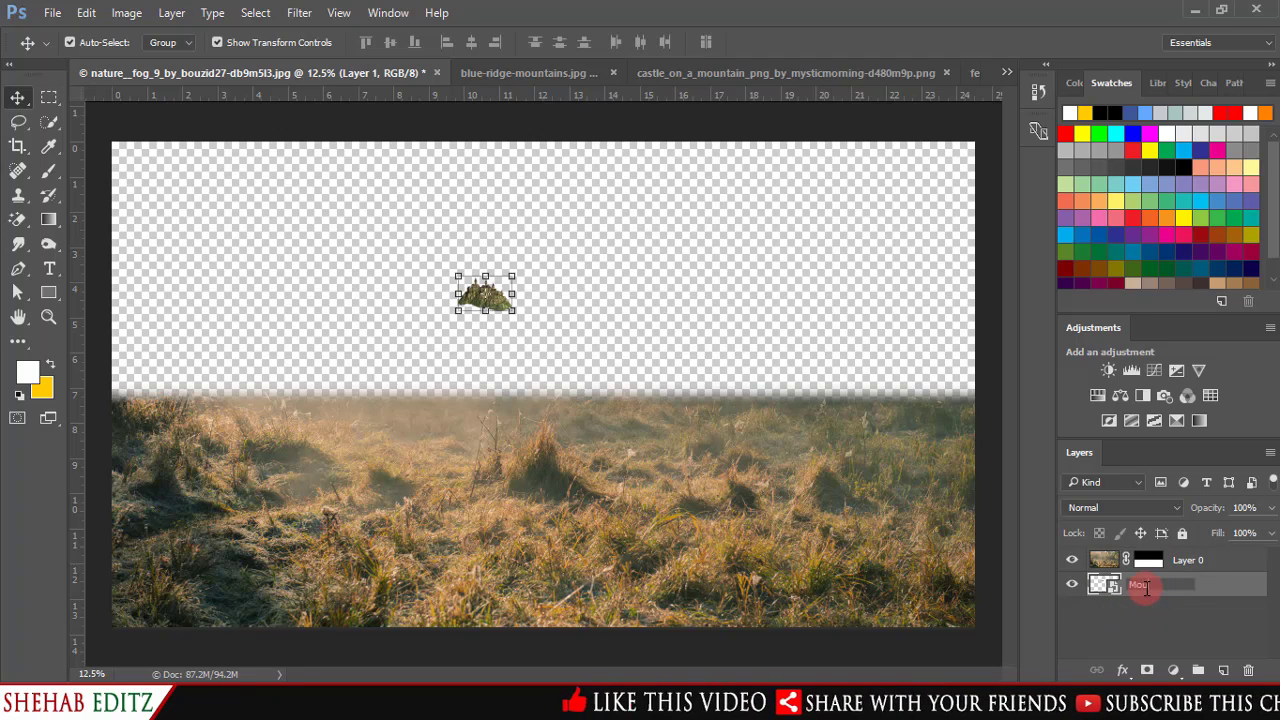
type("ain")
key("Return")
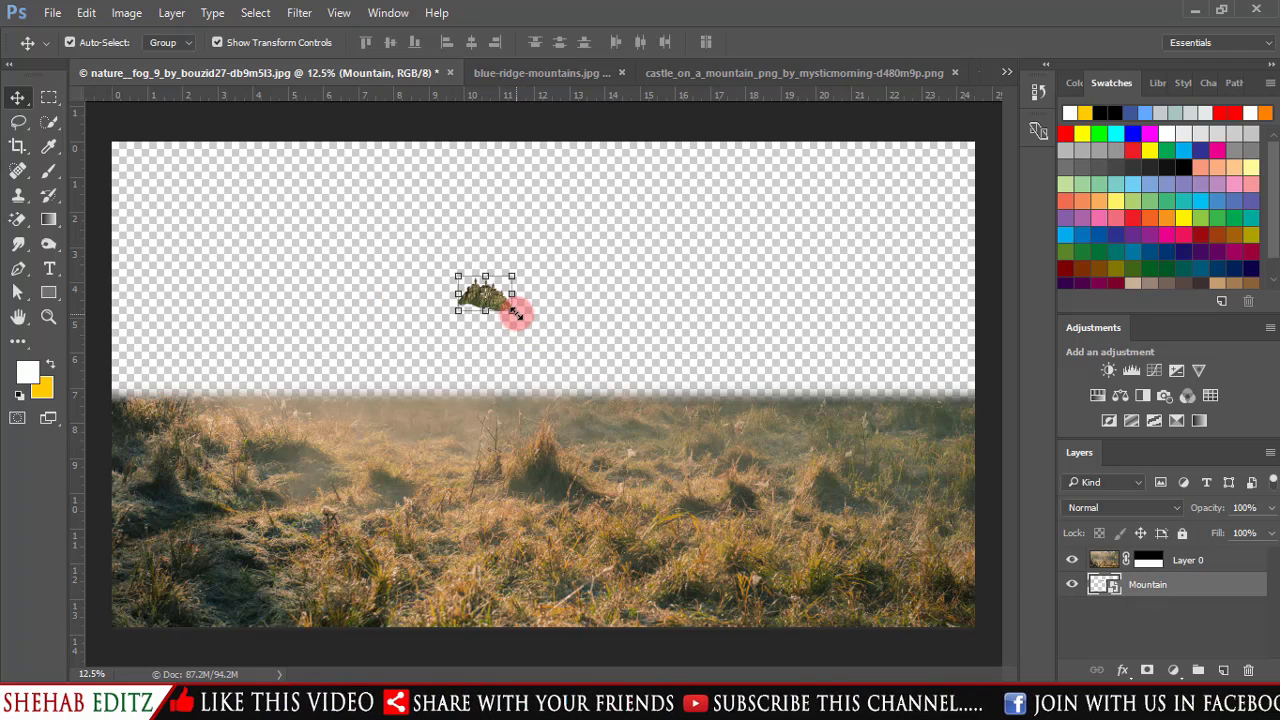
Scale the castle up in two Free Transform passes and lower its rock into the grass horizon
left_click_drag(515, 314, 702, 437)
mouse_move(629, 346)
left_mouse_down()
mouse_move(657, 343)
mouse_move(677, 380)
left_mouse_up()
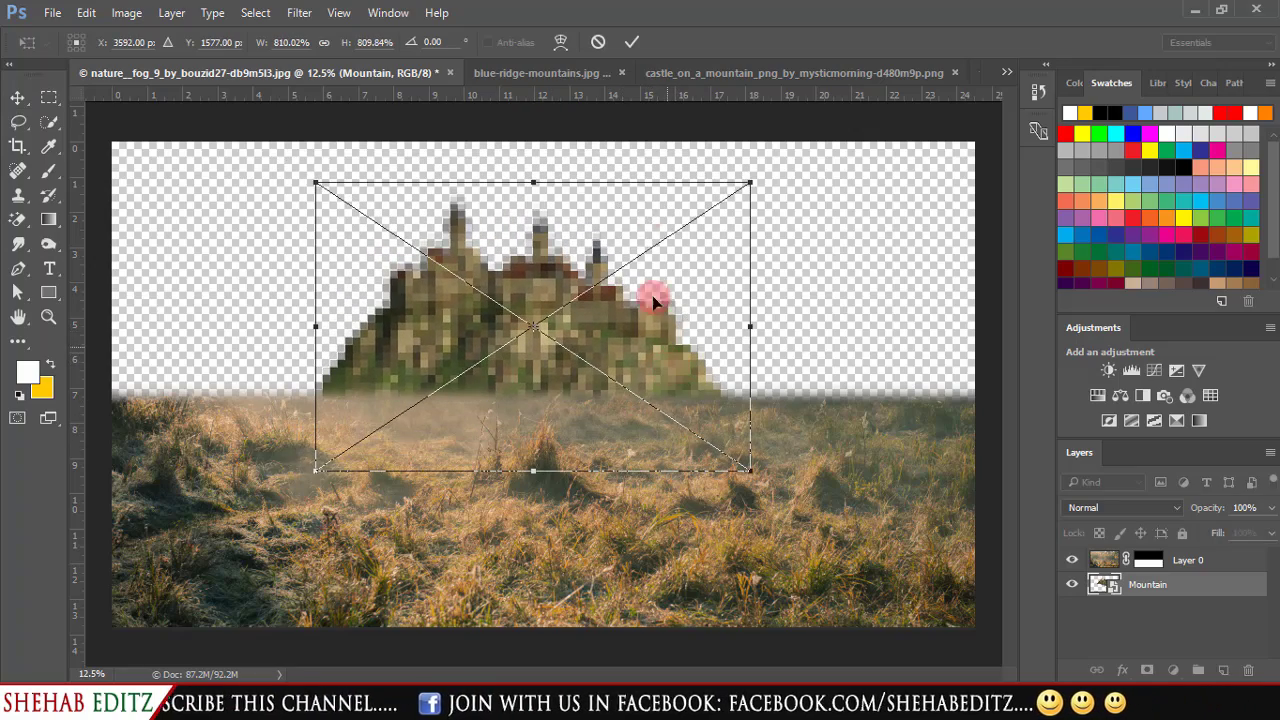
left_click(630, 42)
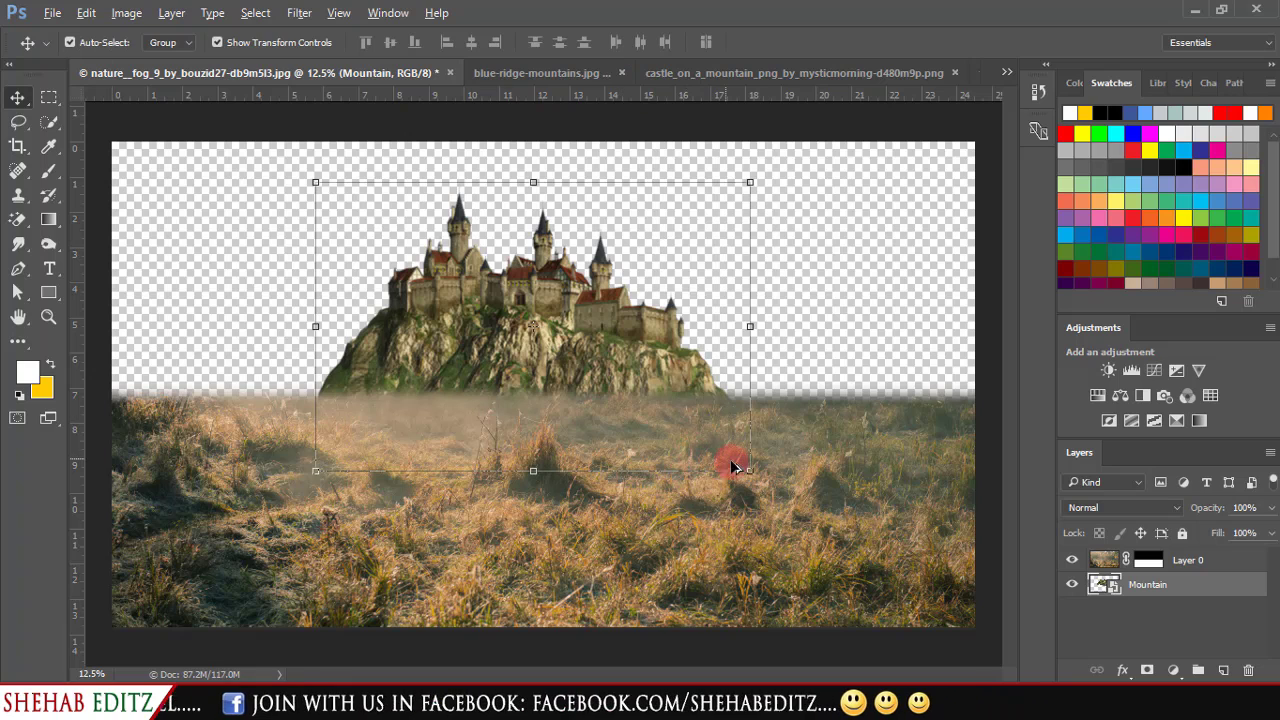
left_click_drag(640, 357, 659, 354)
mouse_move(768, 477)
left_mouse_down()
mouse_move(800, 480)
mouse_move(843, 517)
left_mouse_up()
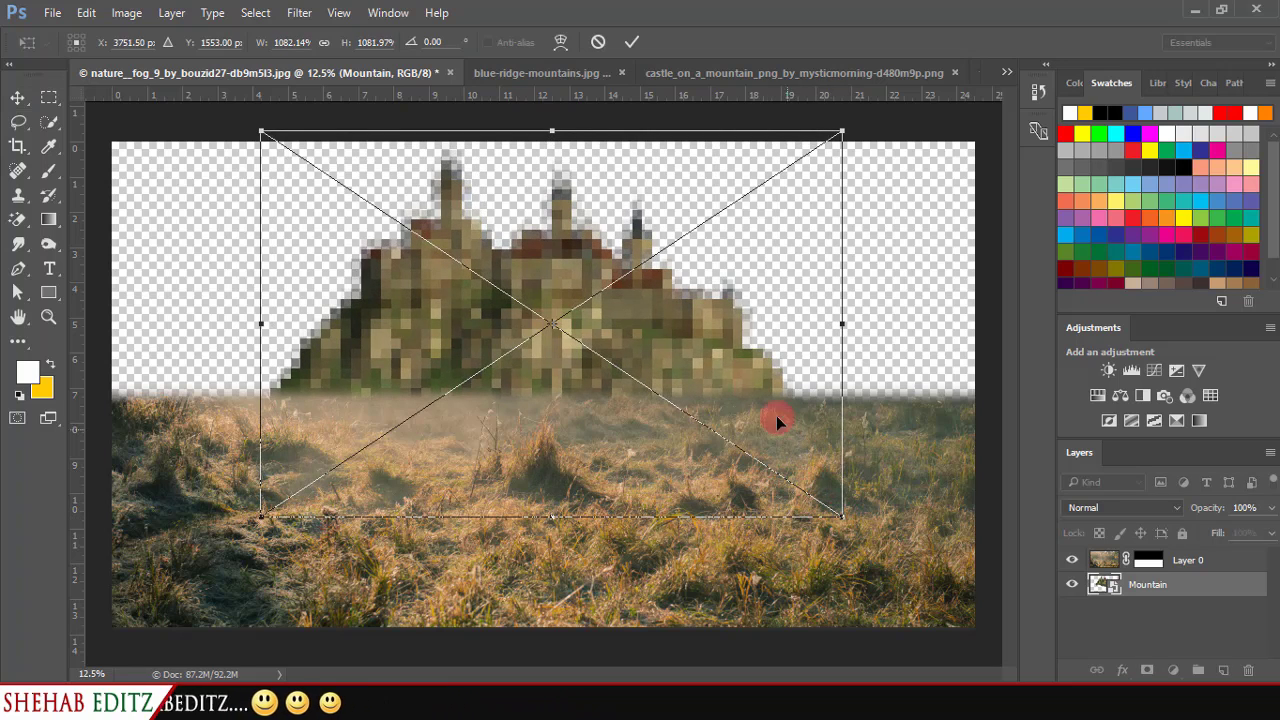
left_click_drag(720, 340, 724, 311)
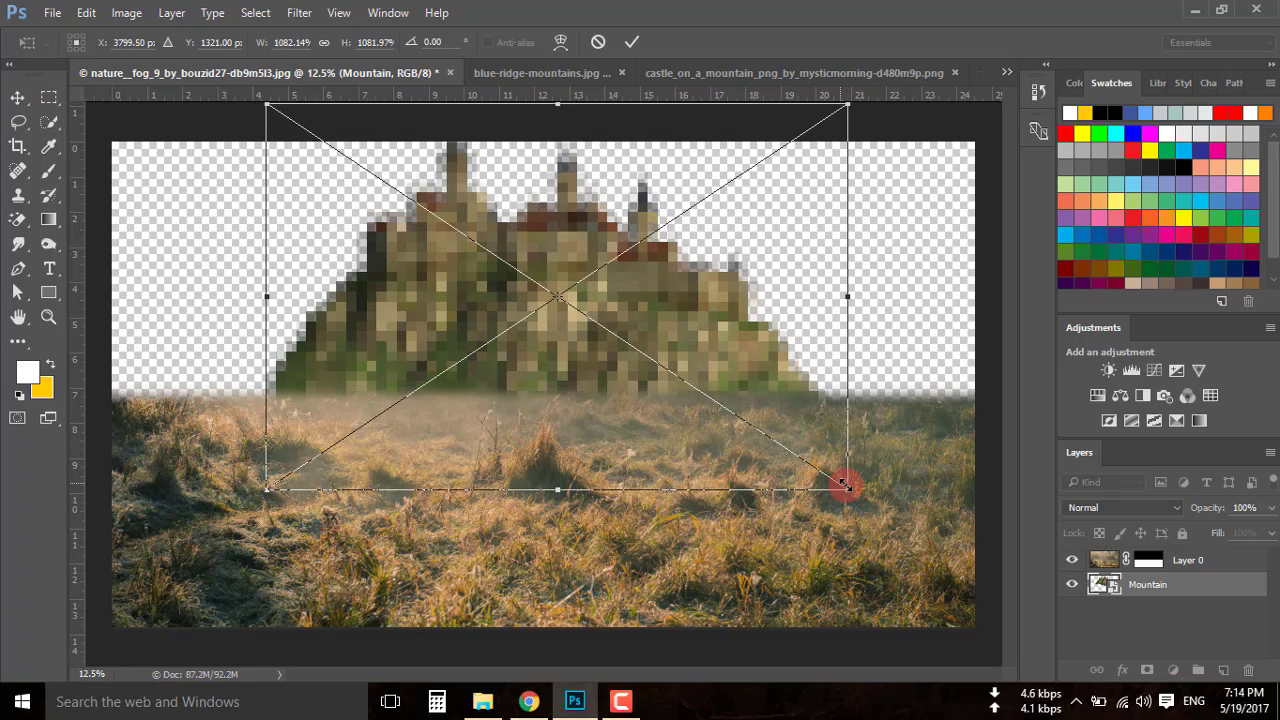
left_click_drag(845, 490, 861, 497)
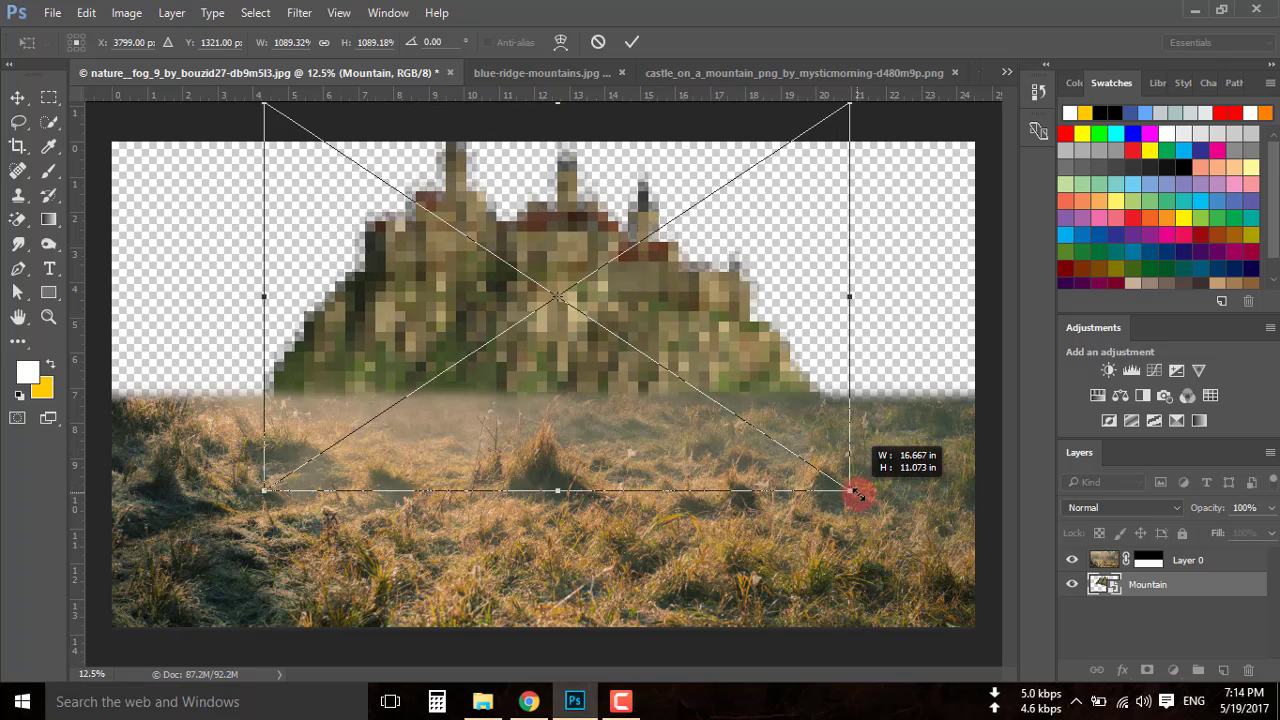
left_click(632, 42)
mouse_move(504, 245)
left_mouse_down()
mouse_move(501, 278)
mouse_move(505, 261)
left_mouse_up()
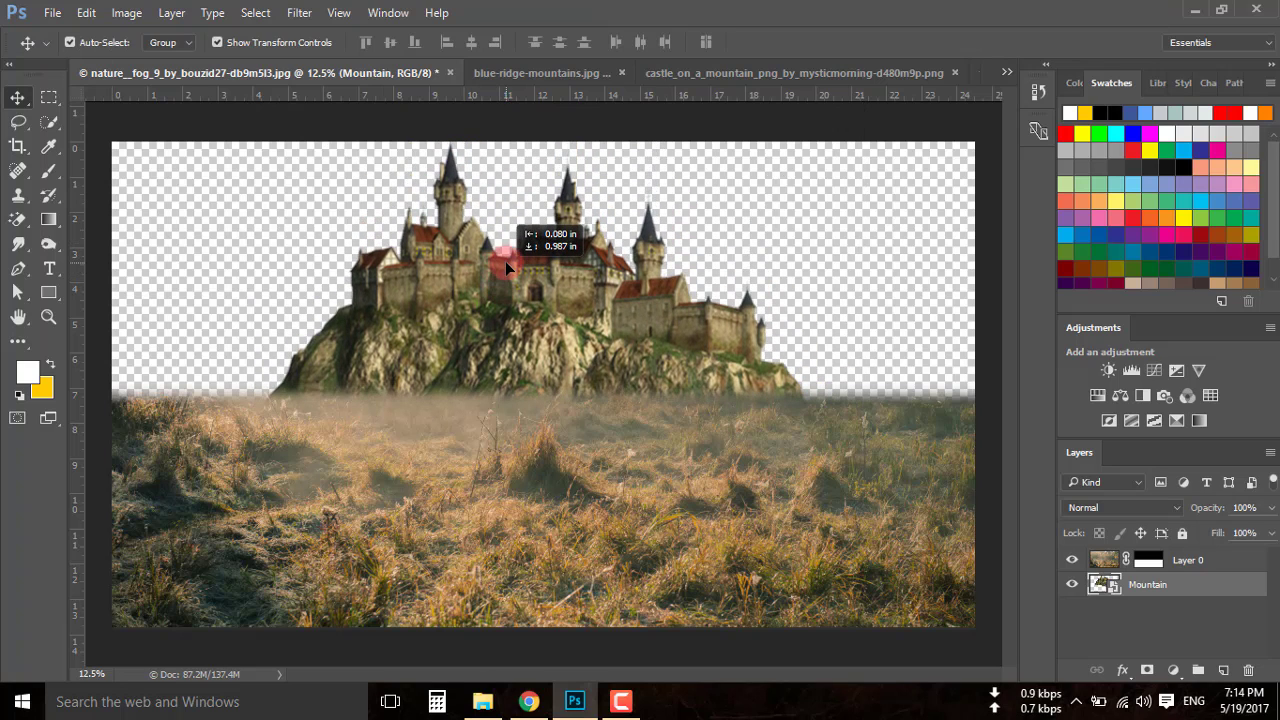
Crop in the left and right edges, extend the top upward, and fit on screen
left_click(190, 310)
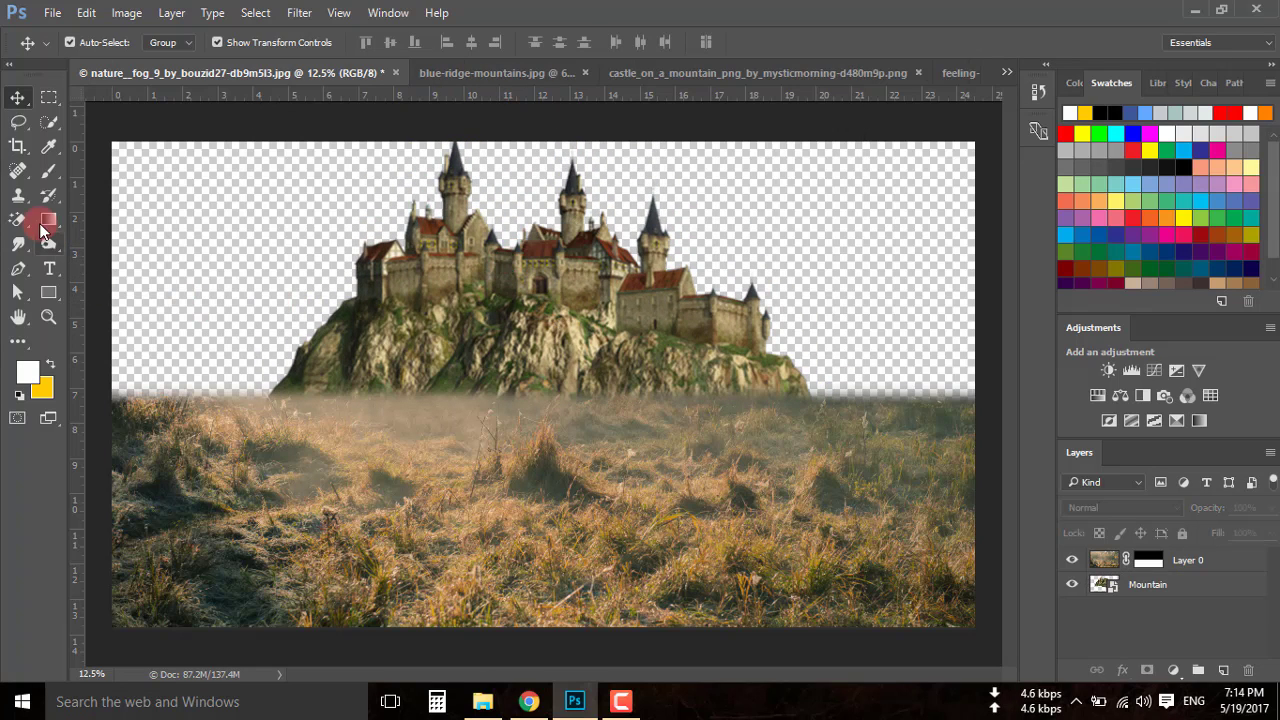
left_click(17, 145)
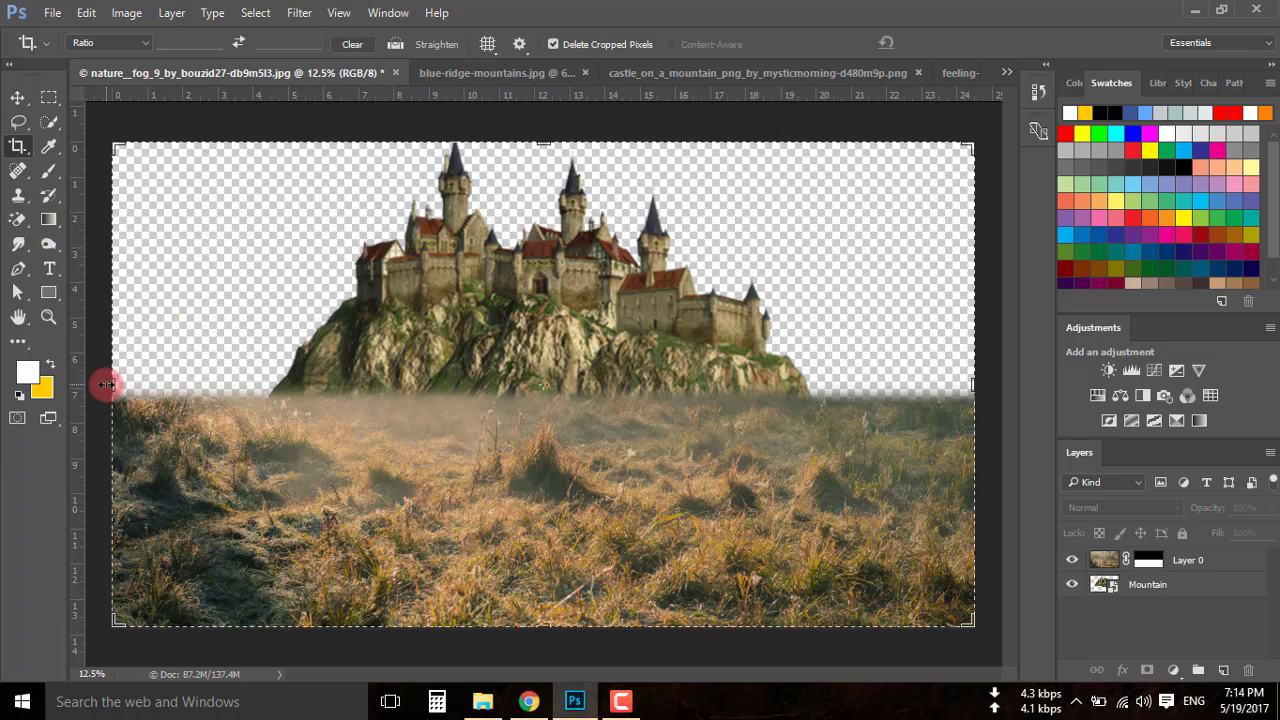
left_click_drag(107, 385, 163, 385)
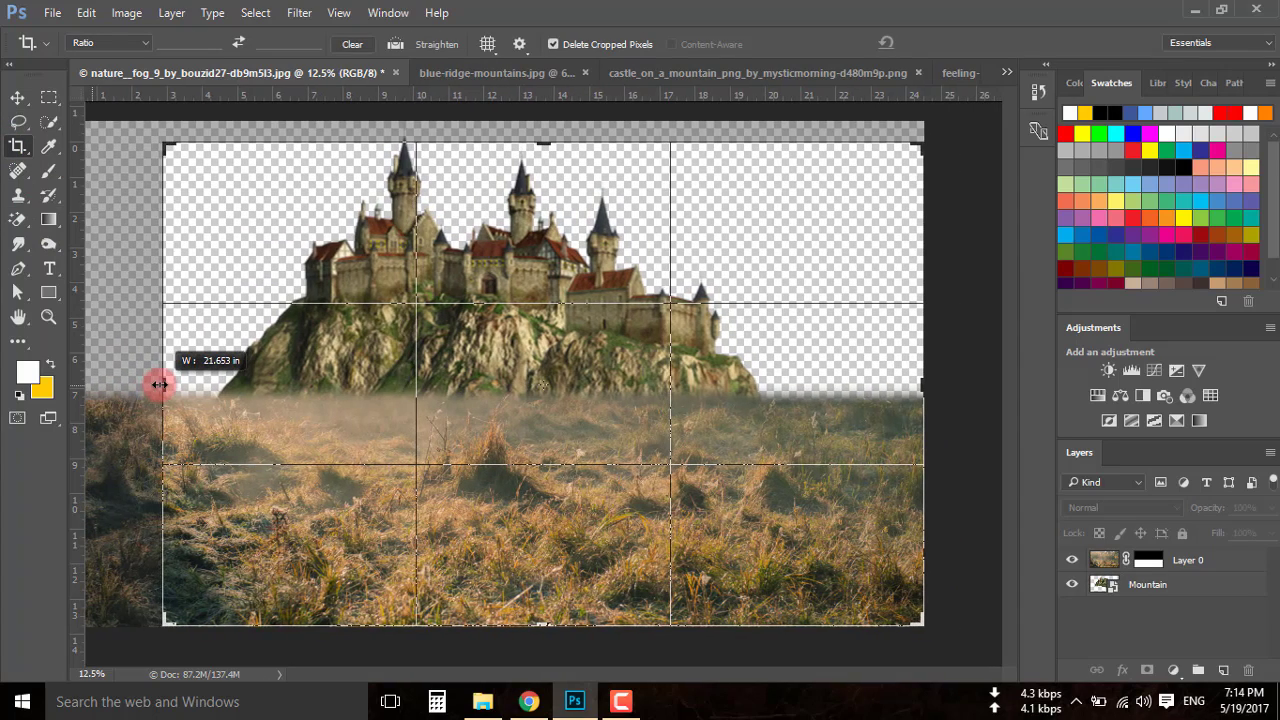
left_click_drag(923, 387, 880, 377)
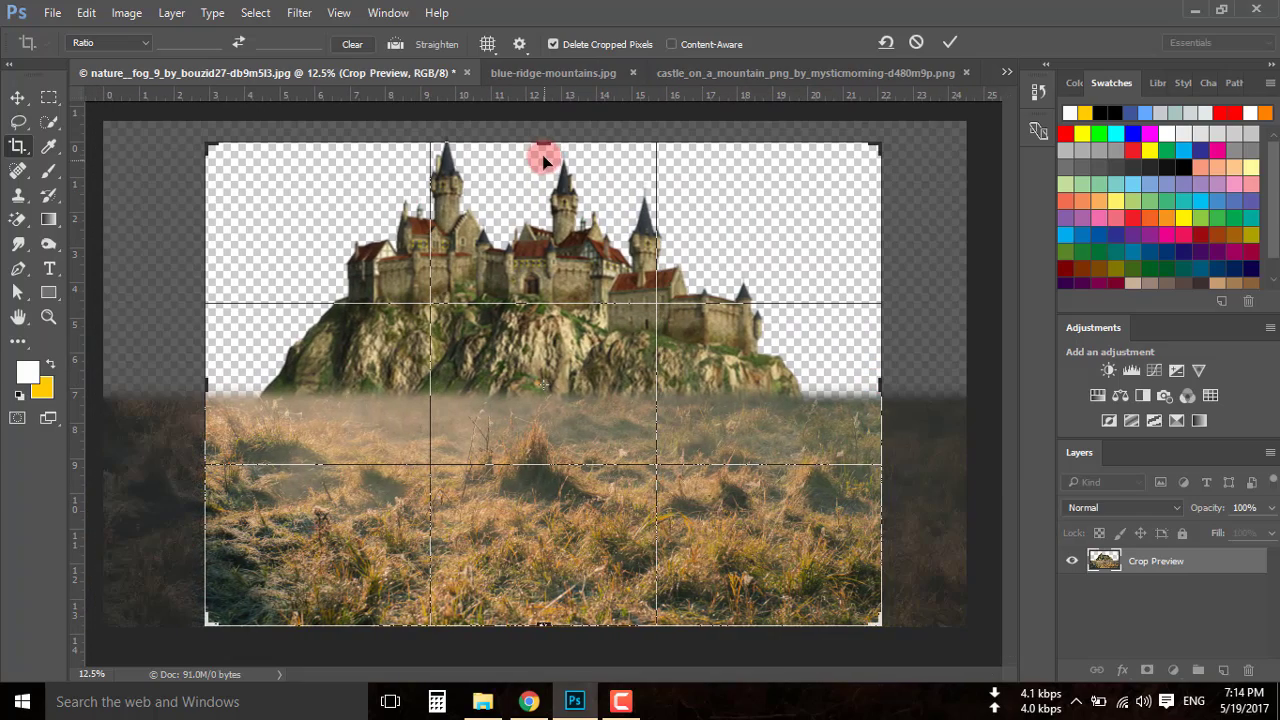
left_click_drag(542, 145, 545, 124)
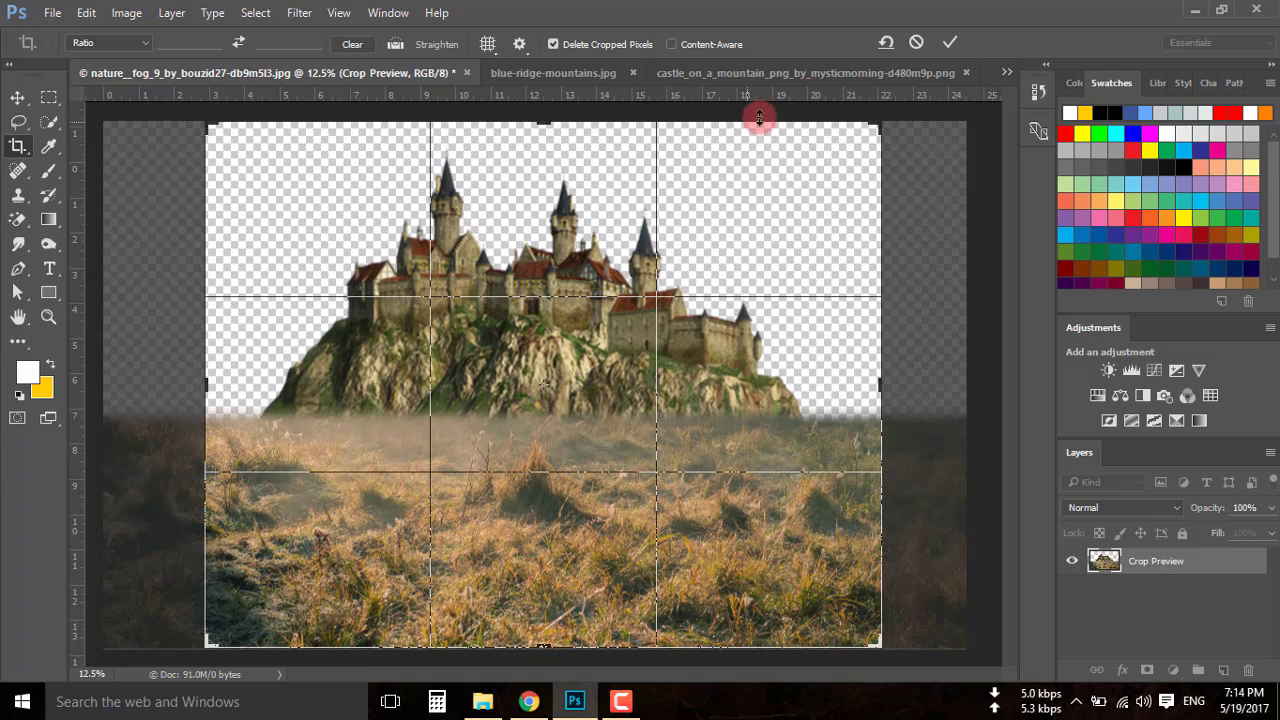
left_click(950, 42)
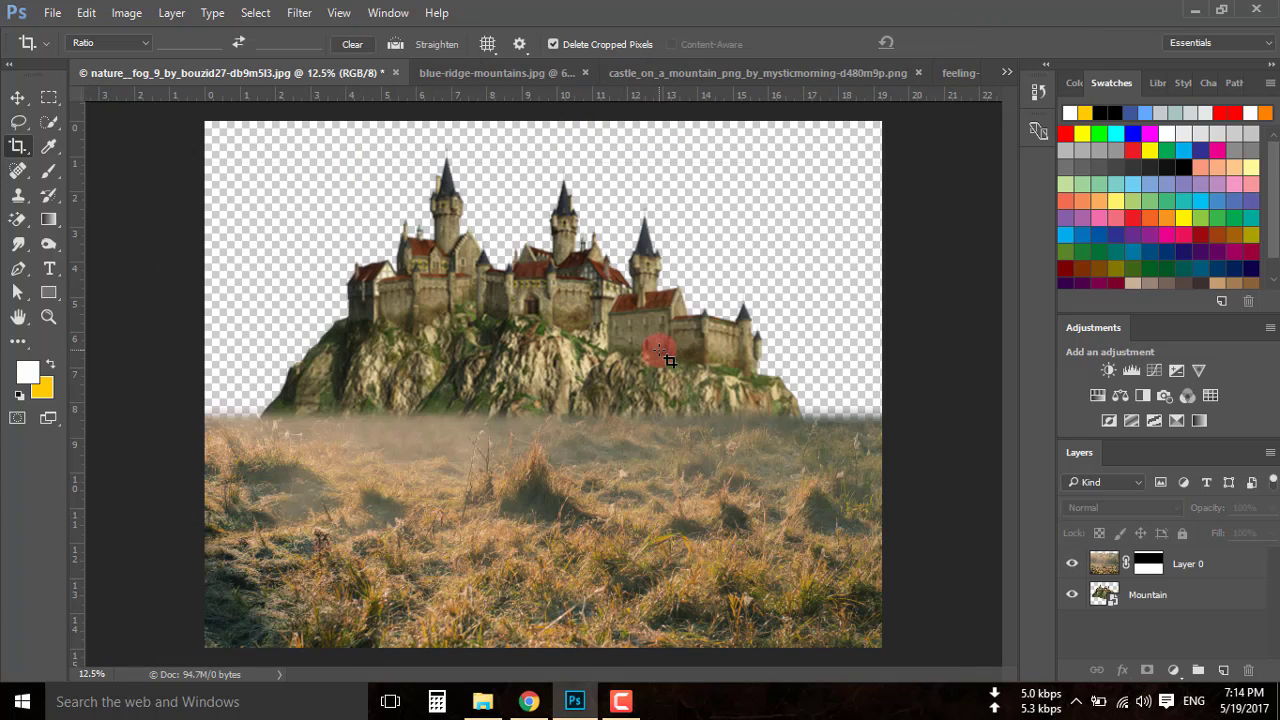
key("ctrl+0")
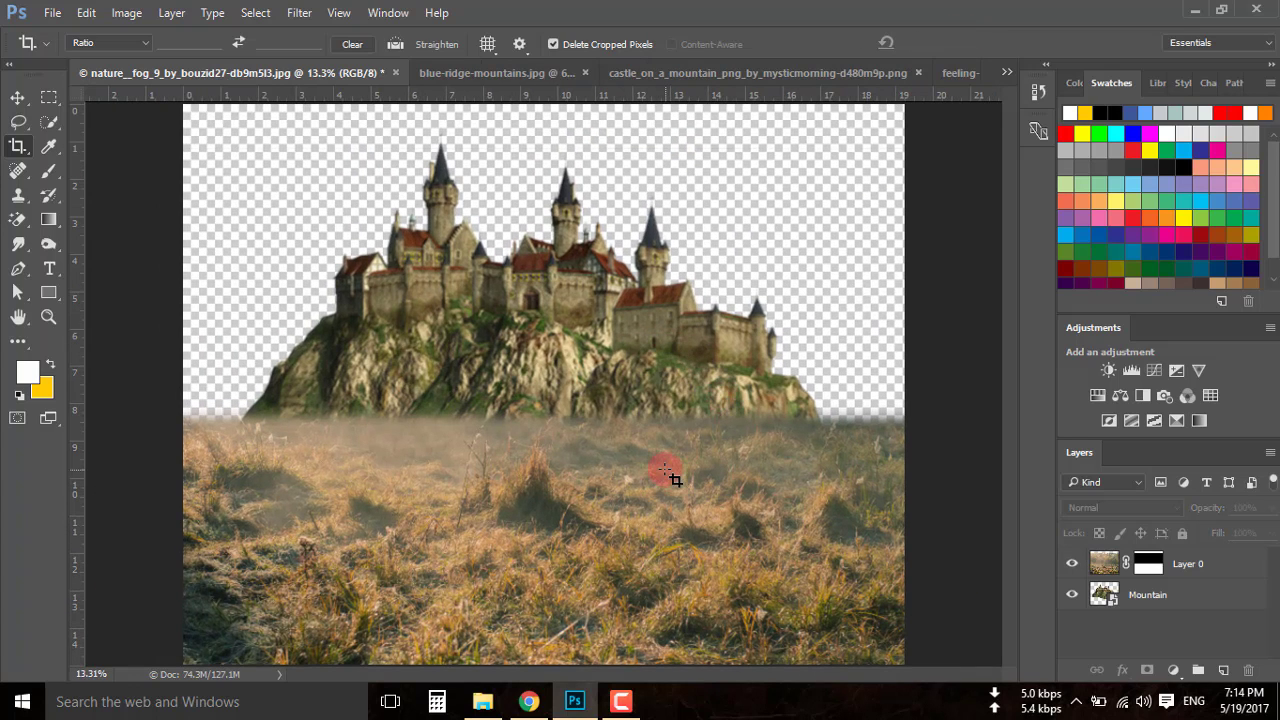
Redraw a sharper black-to-white gradient on Layer 0's mask just below the horizon
left_click(1150, 570)
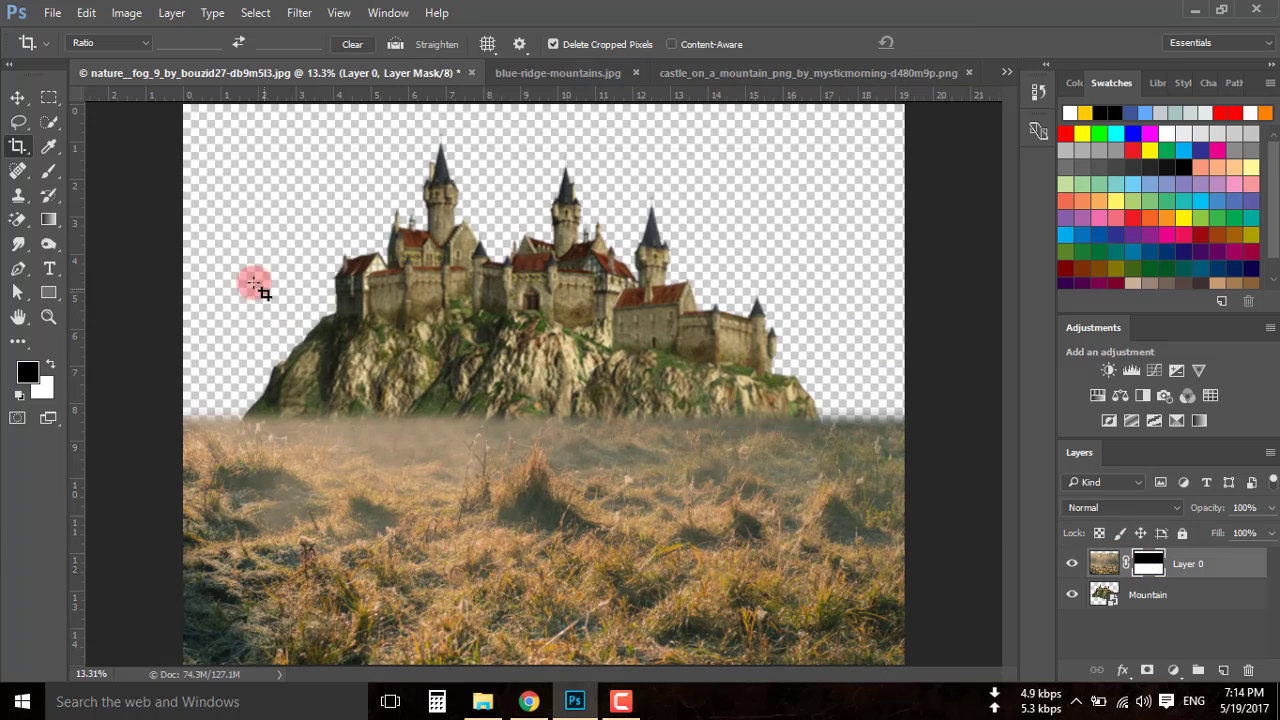
left_click(49, 219)
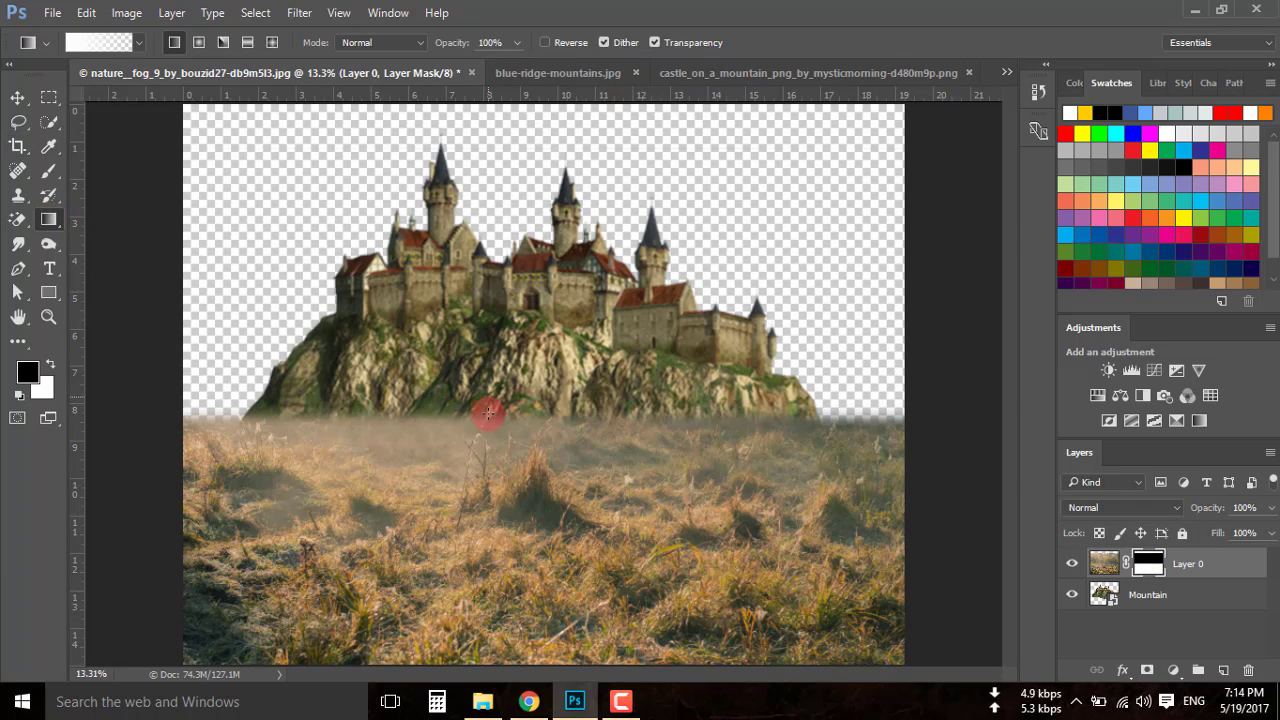
left_click_drag(489, 393, 490, 424)
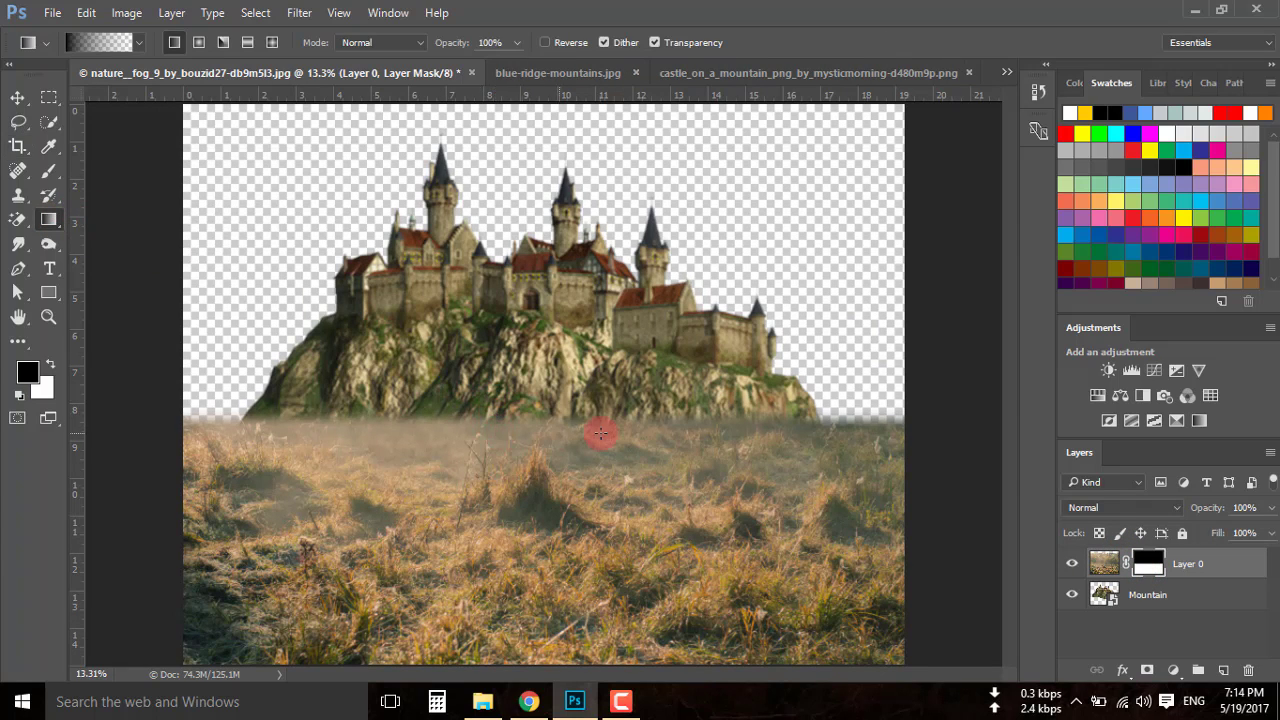
left_click_drag(600, 418, 599, 430)
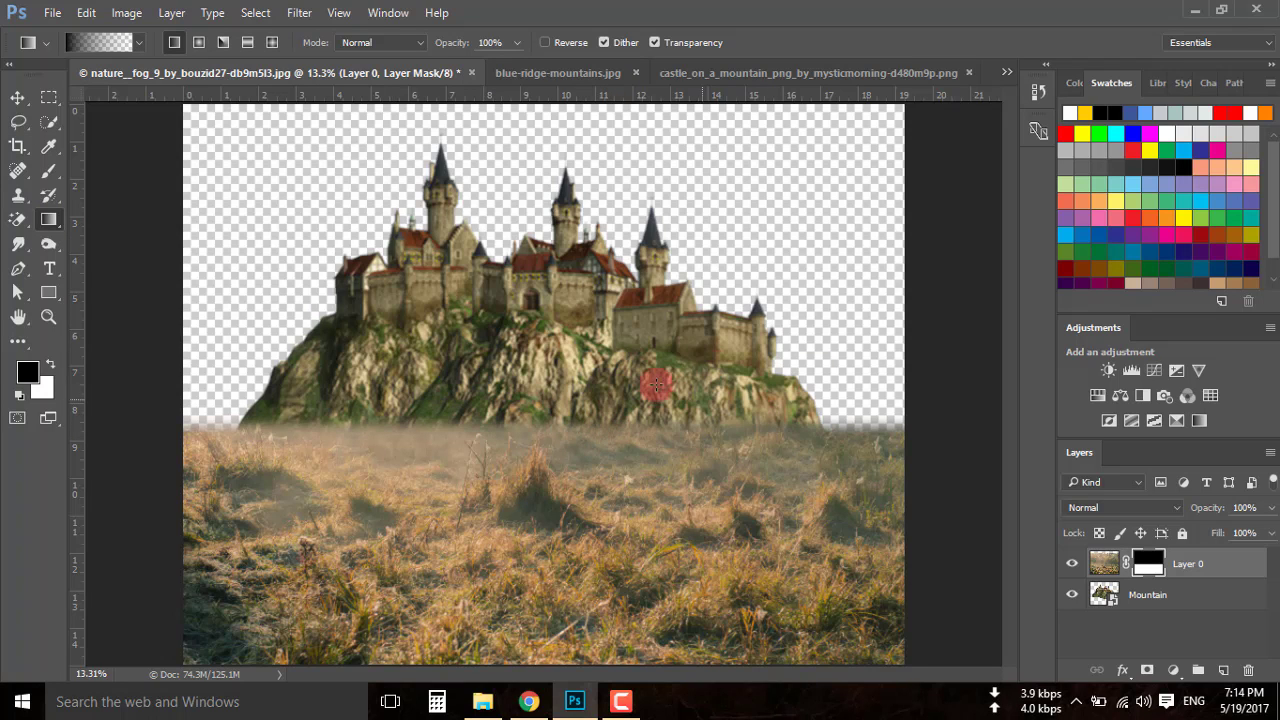
Drag the blue-ridge-mountains photo into the composite with the Move tool
left_click(550, 72)
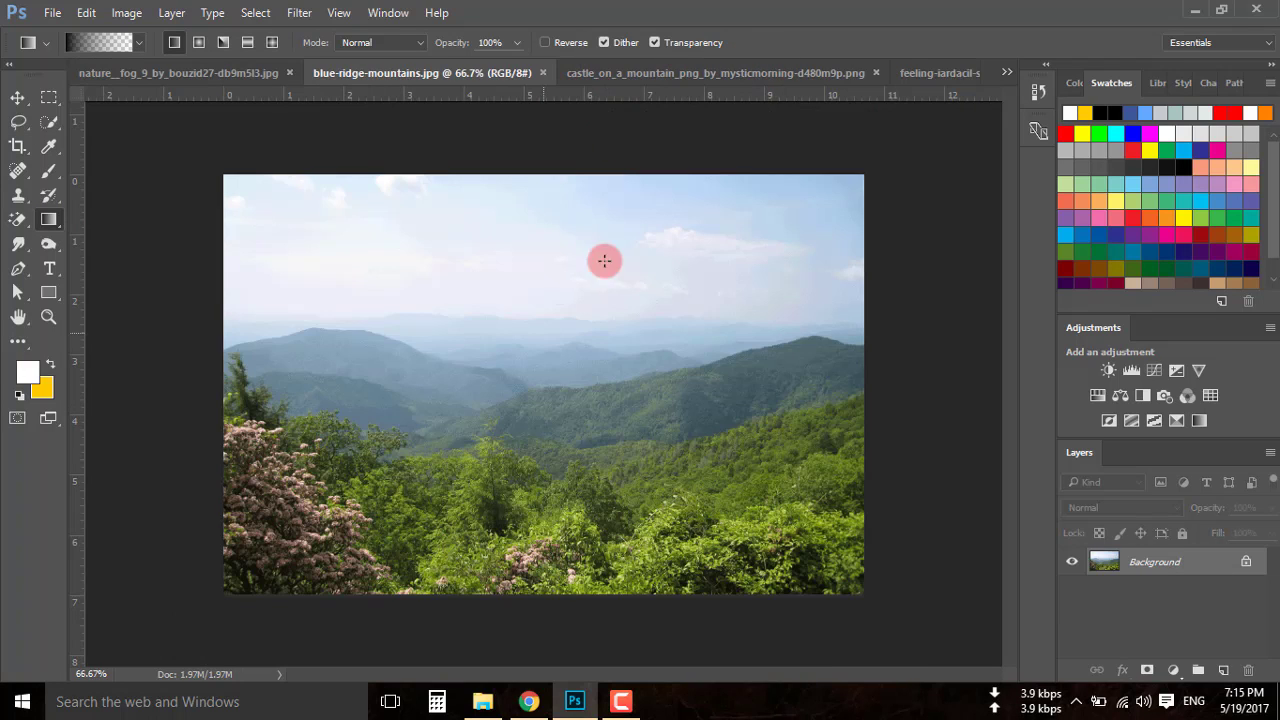
left_click(17, 97)
mouse_move(452, 283)
left_mouse_down()
mouse_move(200, 88)
mouse_move(428, 282)
left_mouse_up()
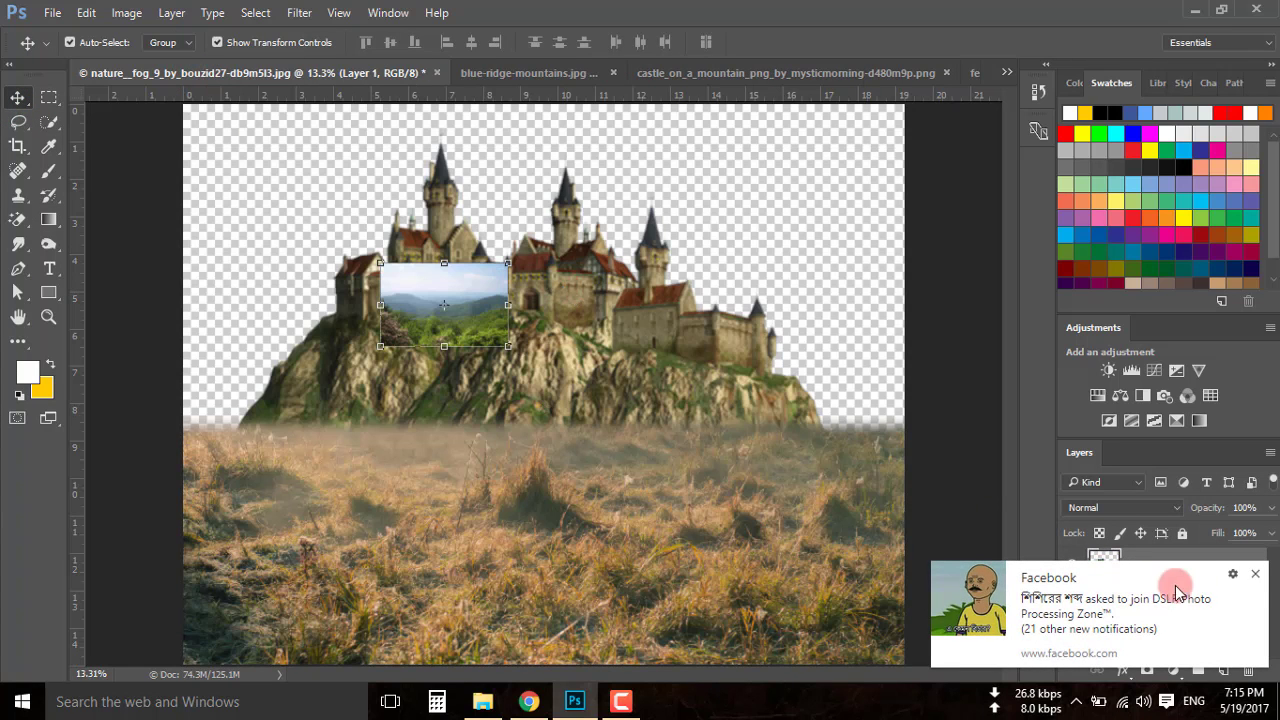
left_click(1255, 573)
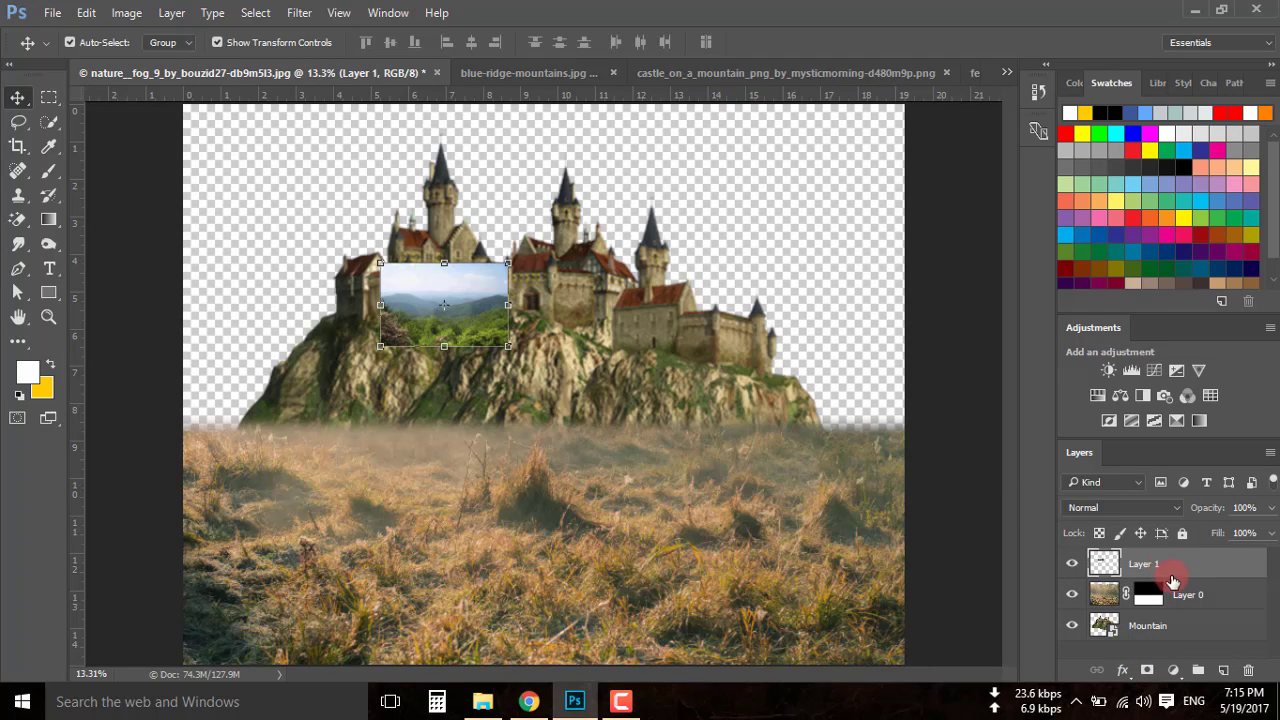
Convert the mountains layer to a smart object named Sky and place it below Mountain
right_click(1122, 580)
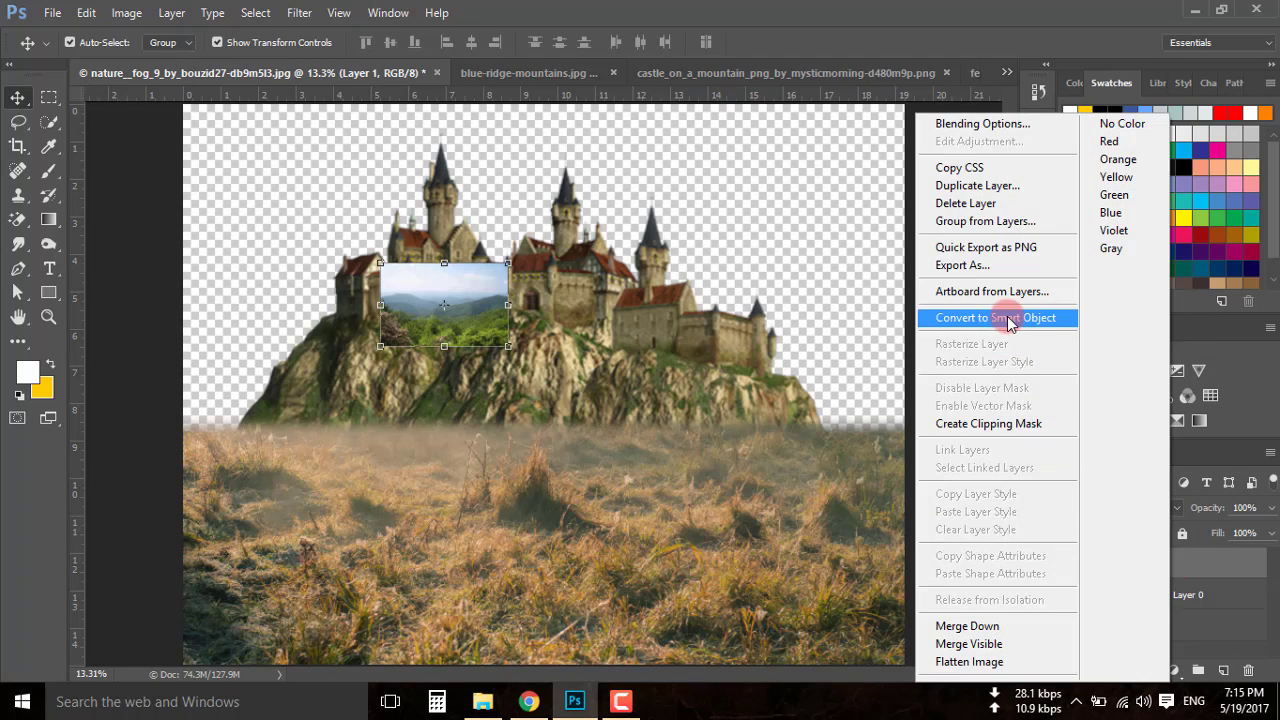
left_click(1009, 317)
type("Sky")
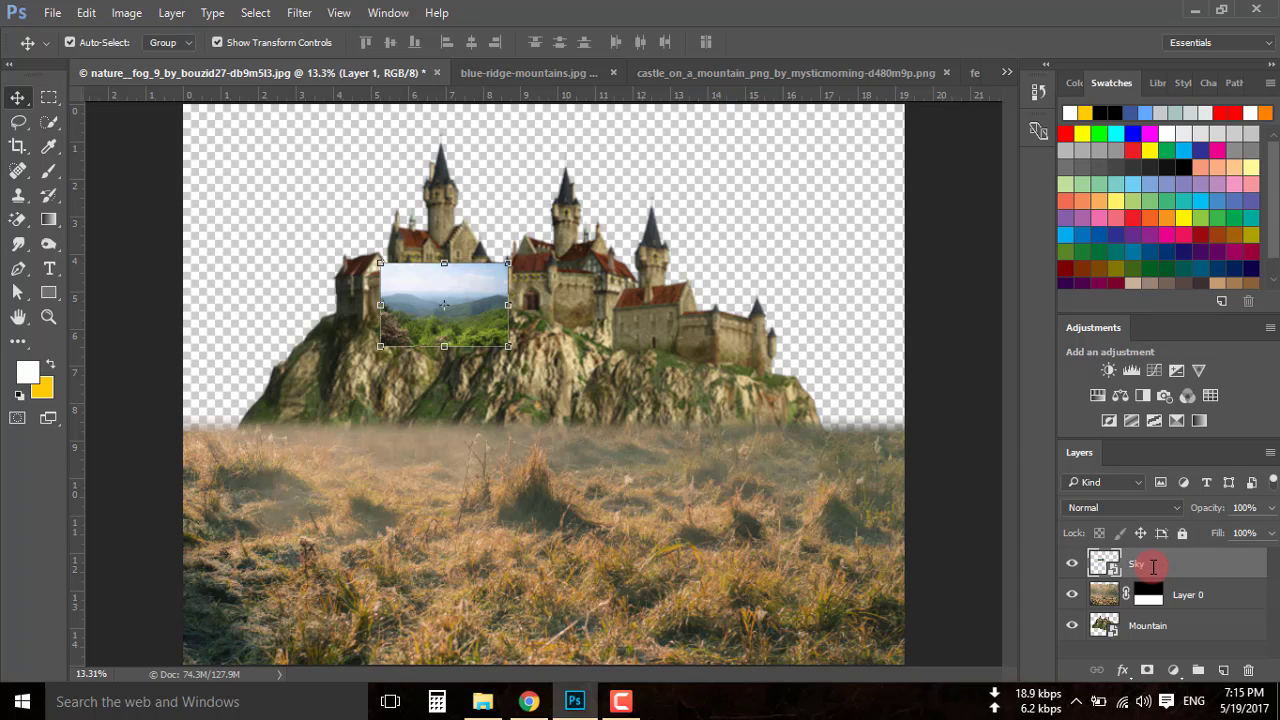
key("Return")
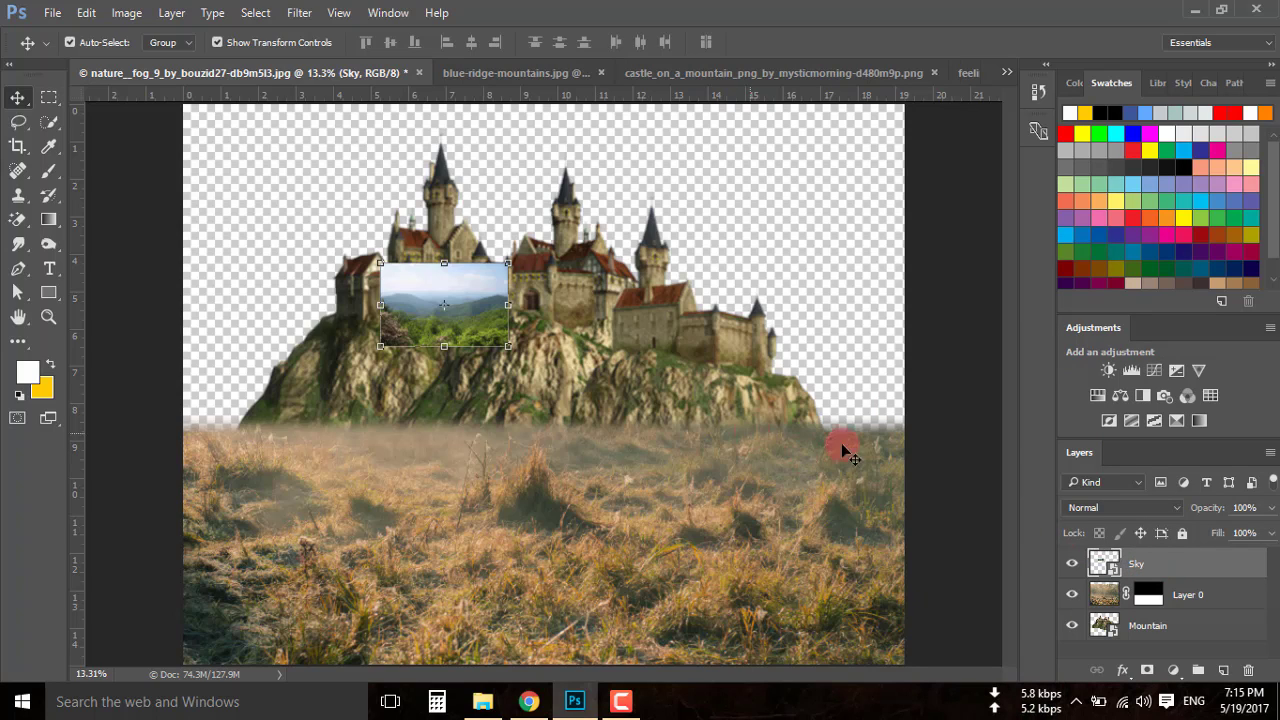
left_click_drag(1158, 570, 1140, 640)
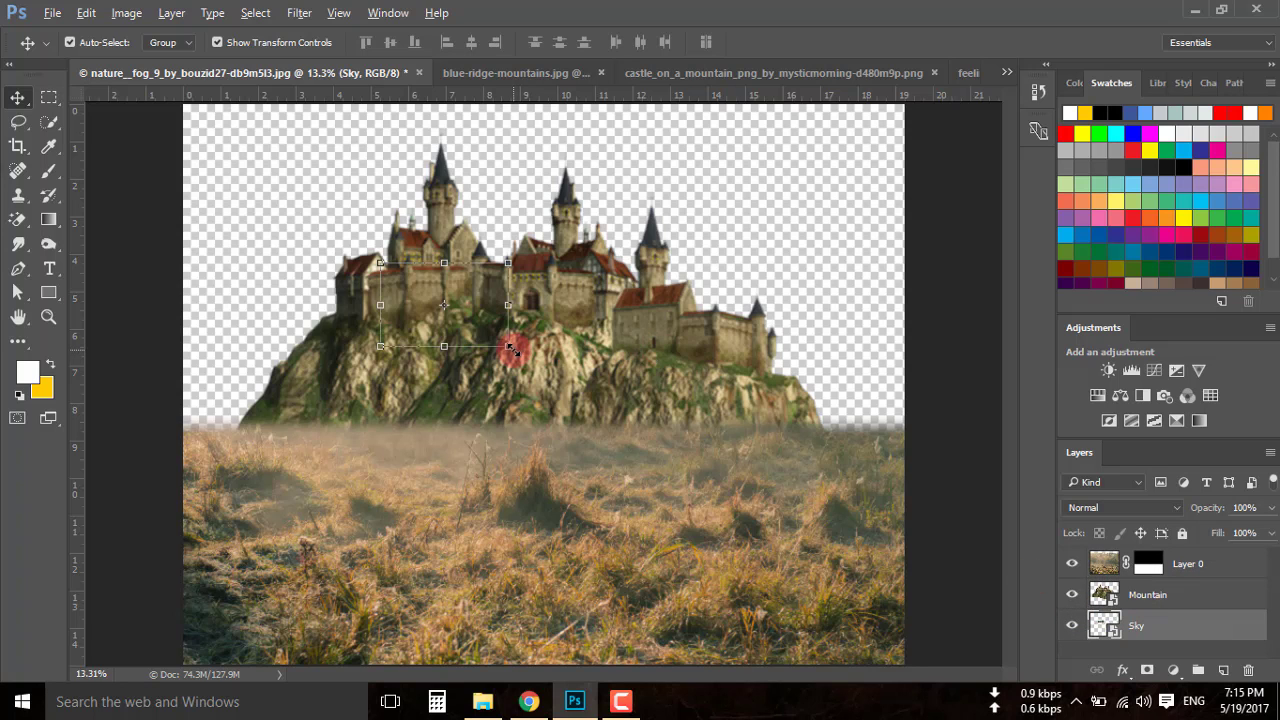
Free Transform the Sky layer larger so it covers the whole background, then commit
left_click_drag(519, 355, 720, 462)
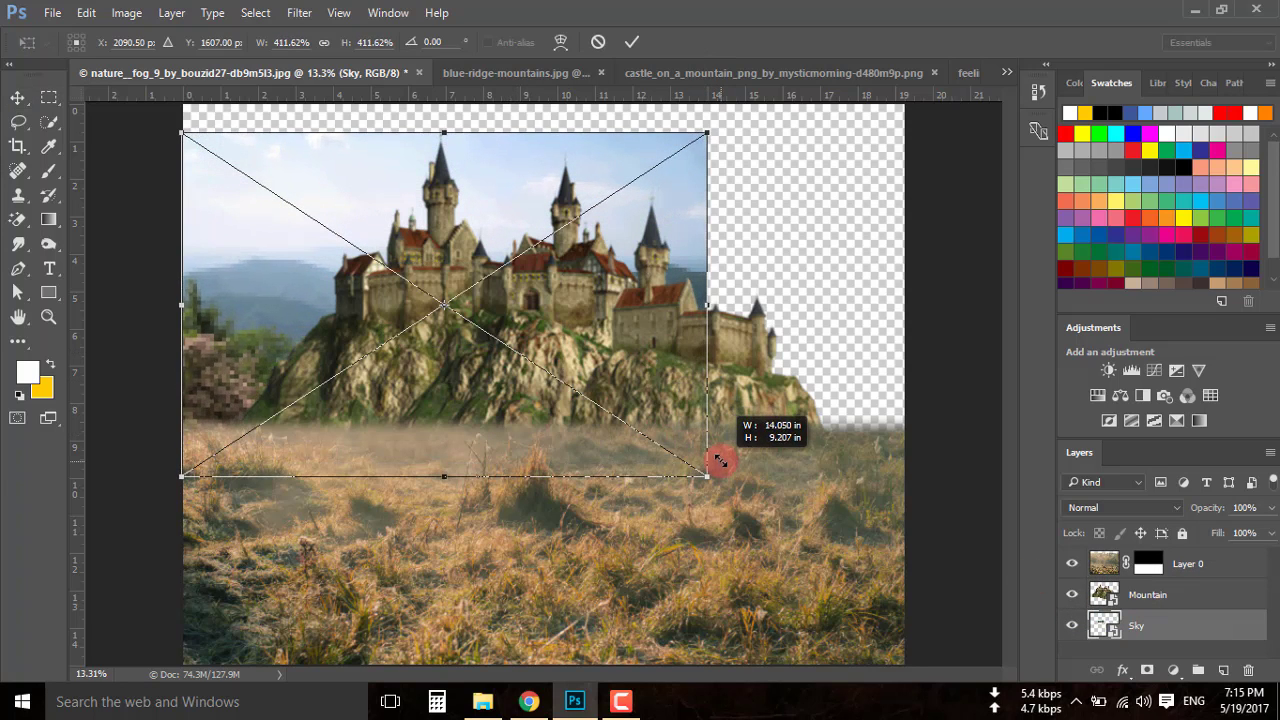
mouse_move(647, 333)
left_mouse_down()
mouse_move(708, 334)
mouse_move(698, 331)
left_mouse_up()
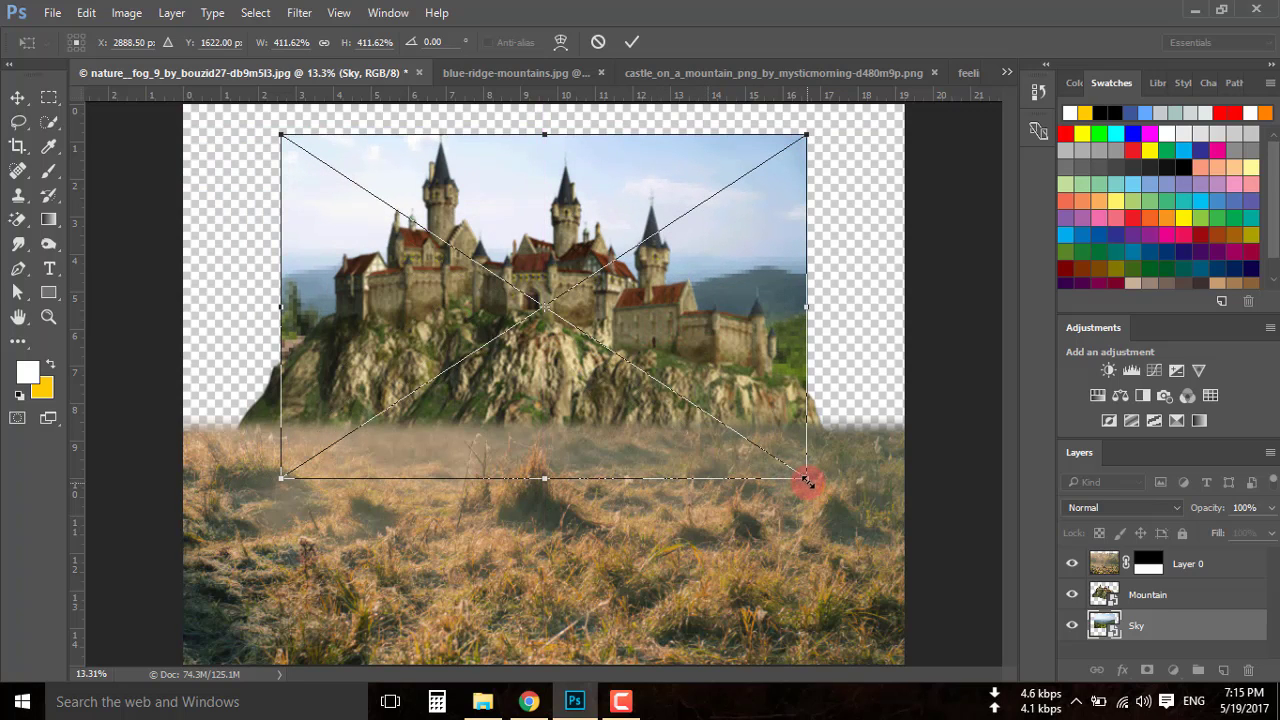
left_click_drag(806, 481, 897, 537)
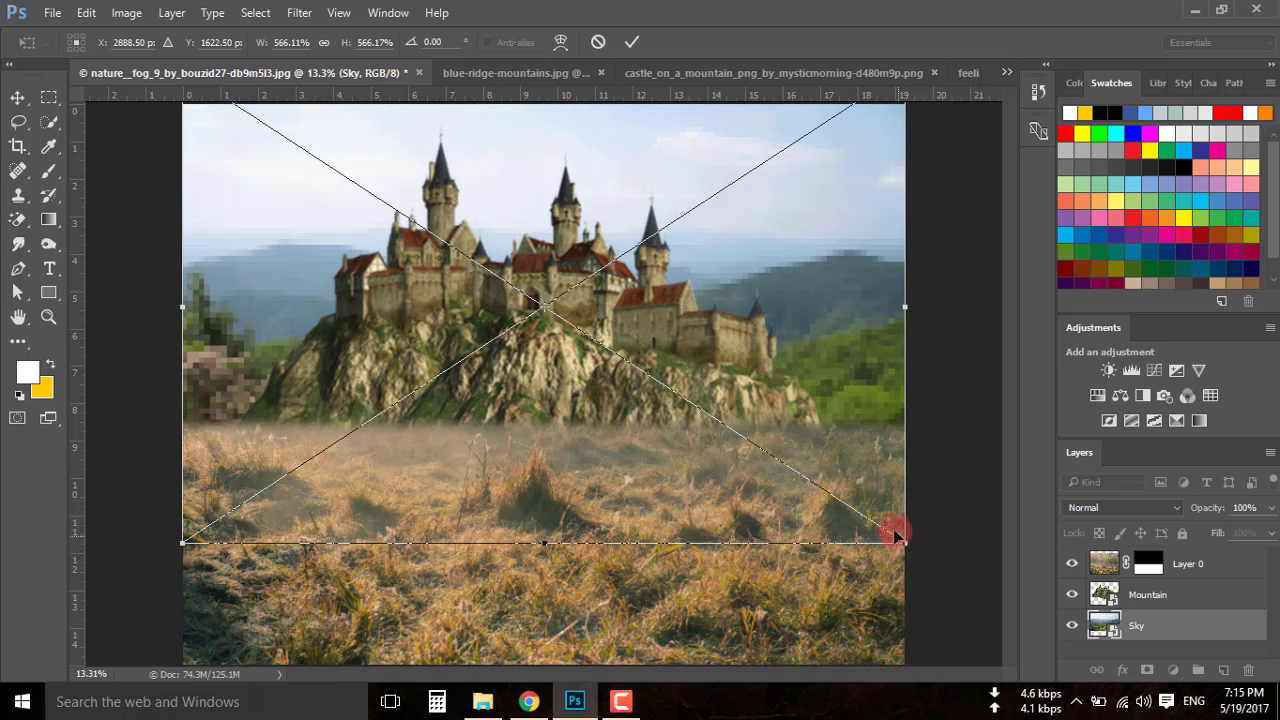
left_click_drag(815, 350, 815, 363)
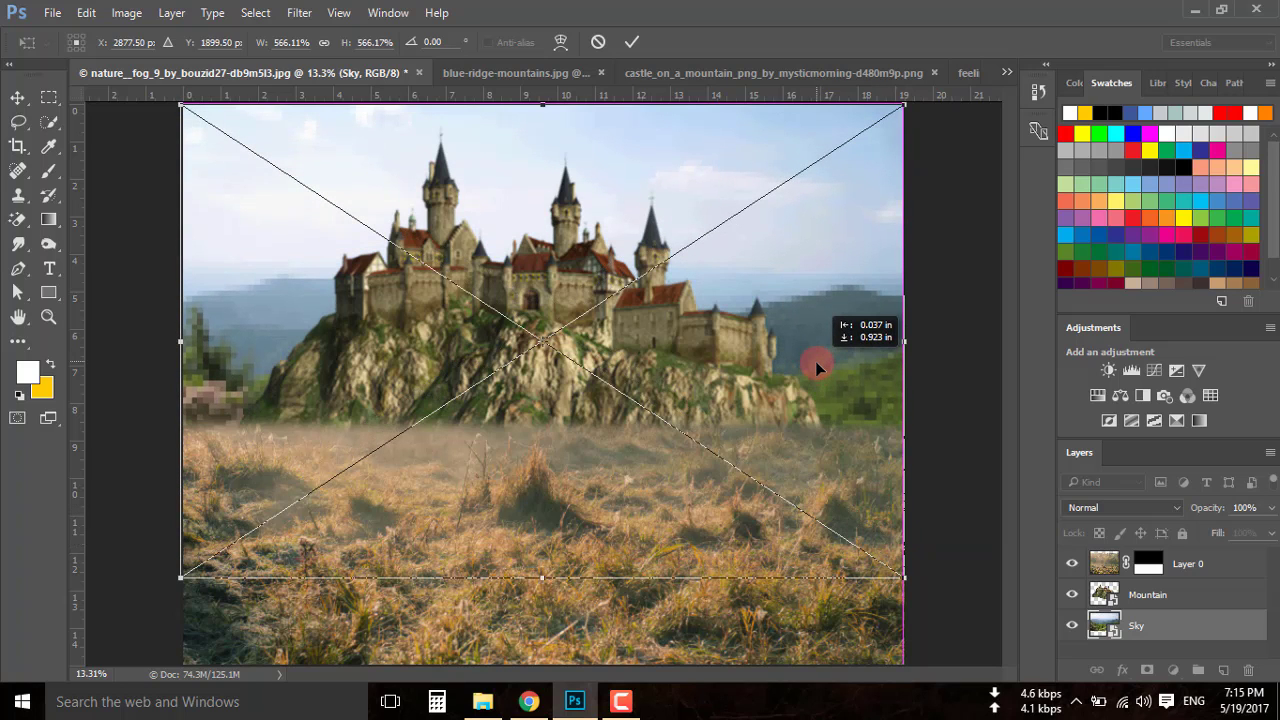
left_click_drag(900, 564, 908, 572)
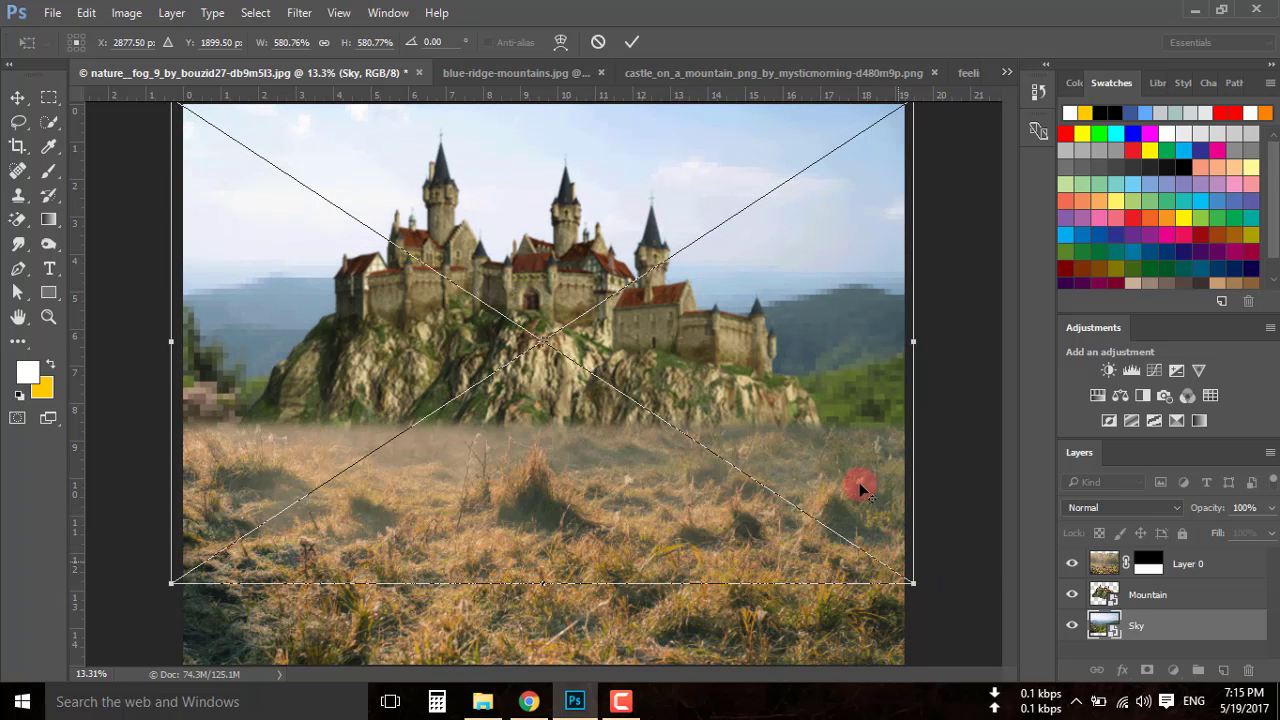
left_click_drag(806, 390, 804, 393)
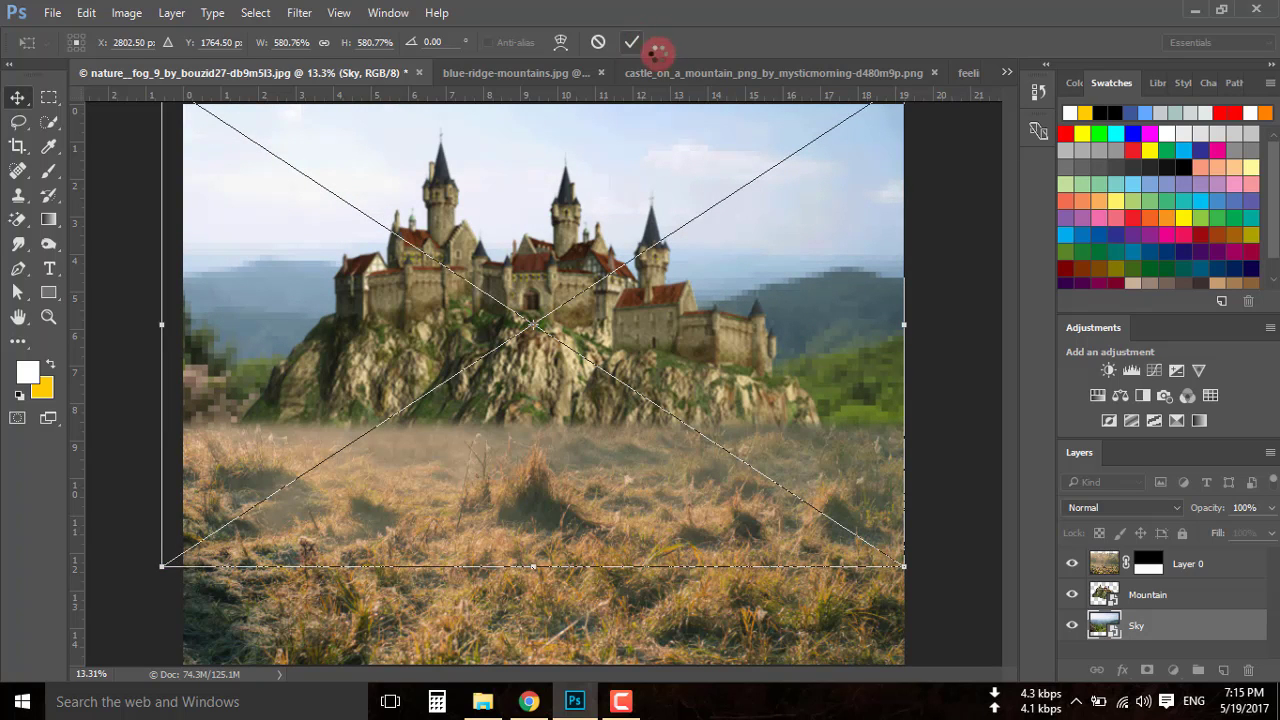
left_click(632, 42)
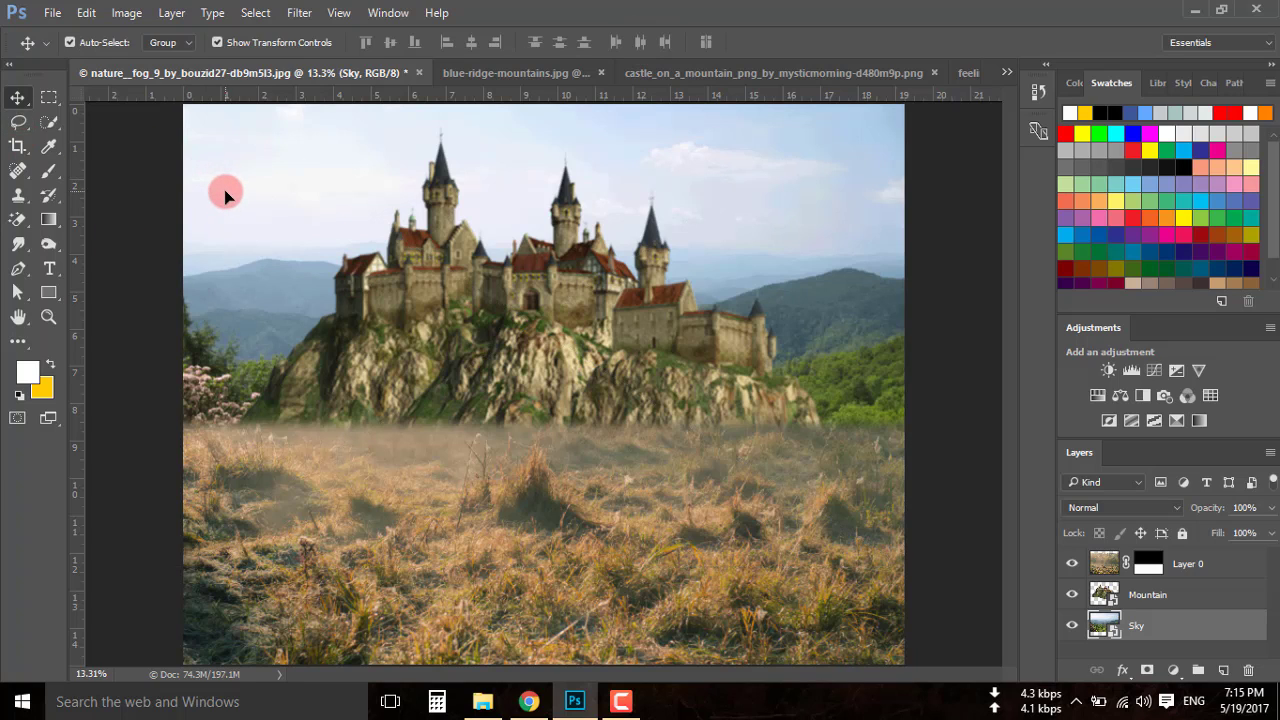
Widen Layer 0 with a Perspective transform so the grass spans the frame beneath the castle
left_click_drag(223, 191, 223, 188)
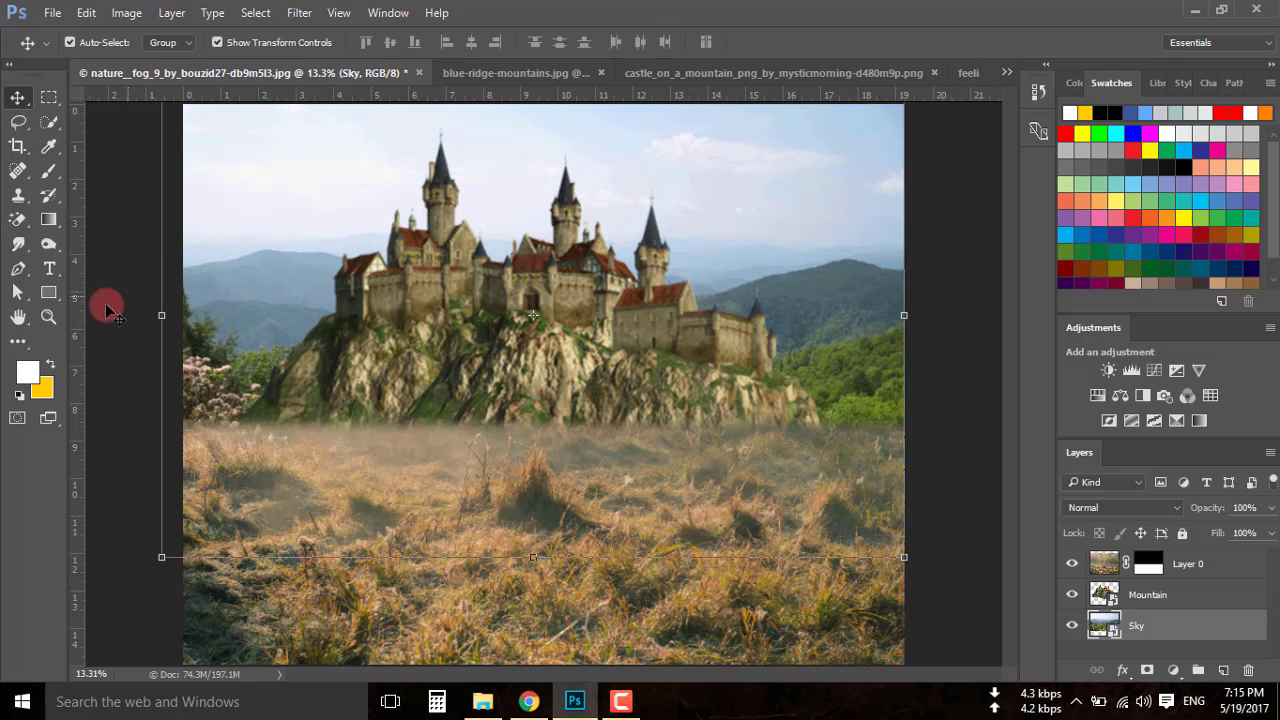
left_click(103, 297)
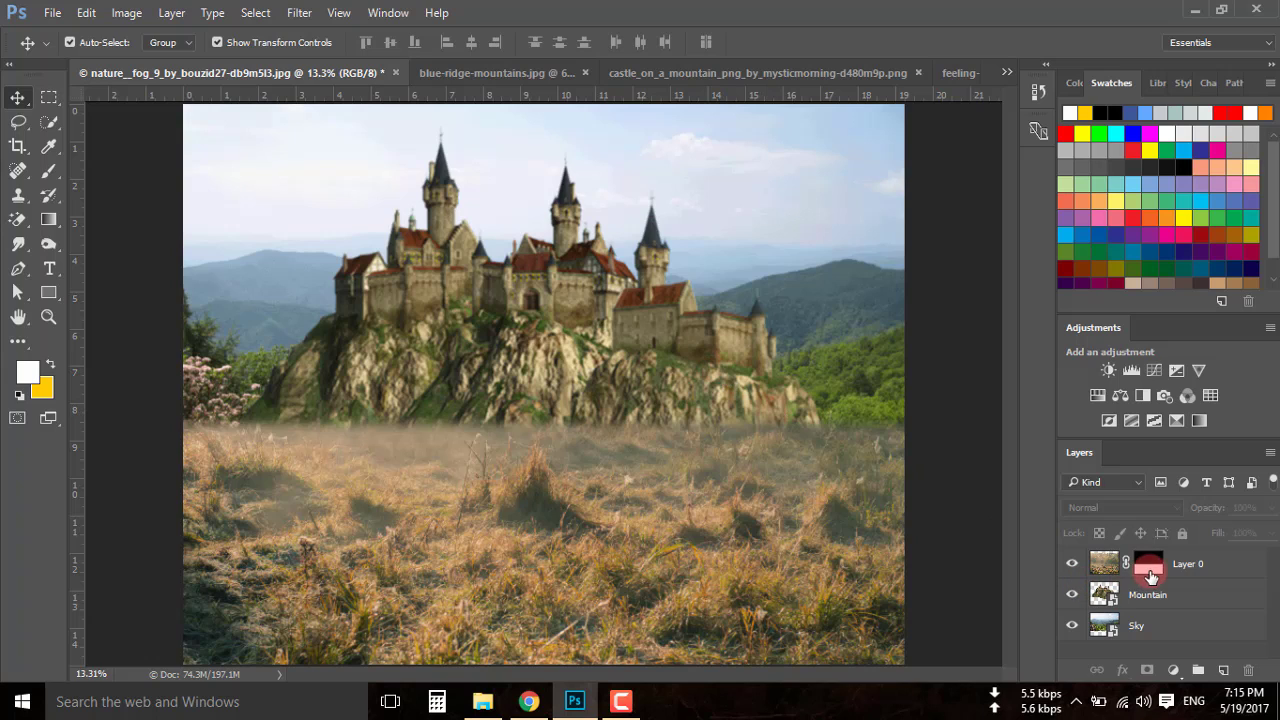
left_click(1097, 566)
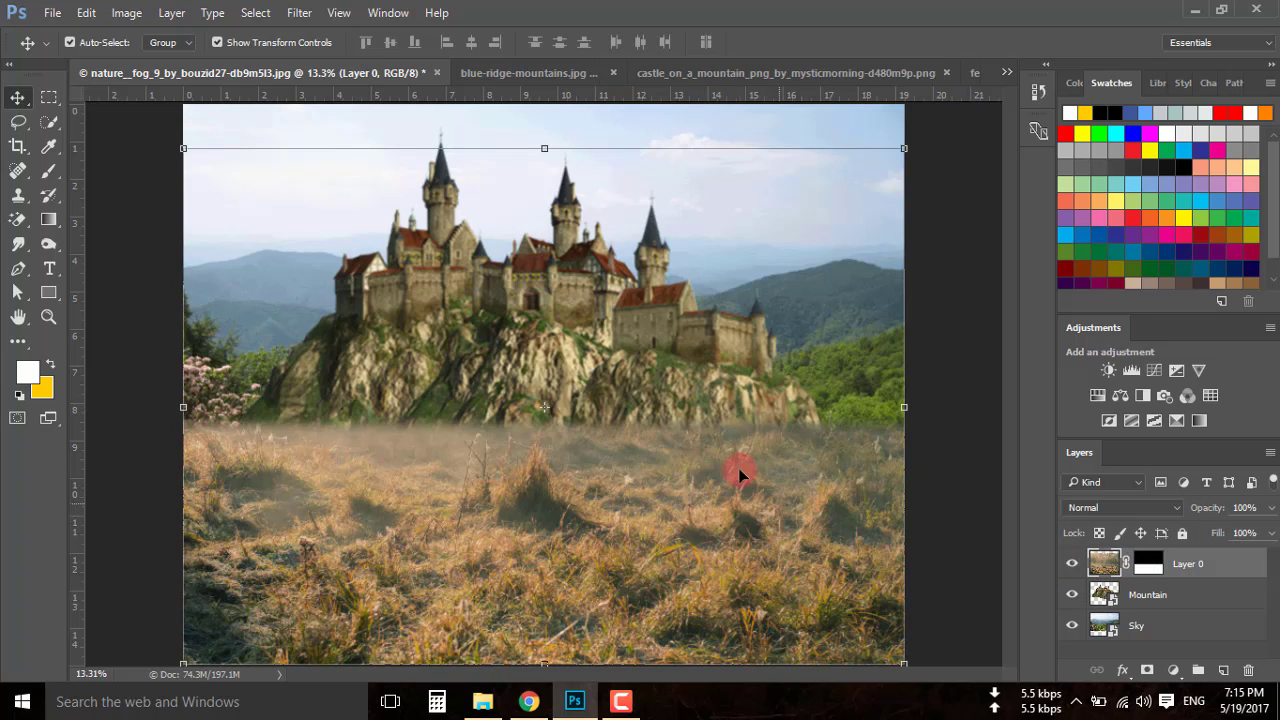
key("ctrl+t")
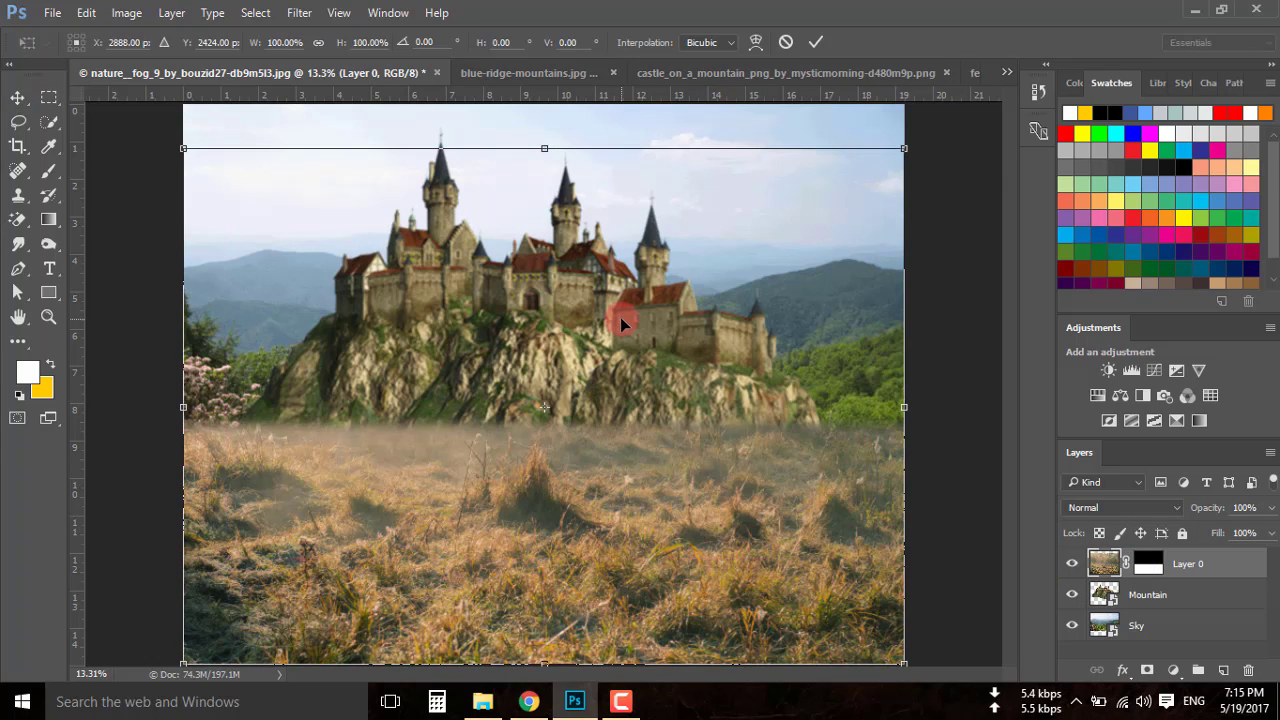
right_click(620, 317)
left_click(706, 443)
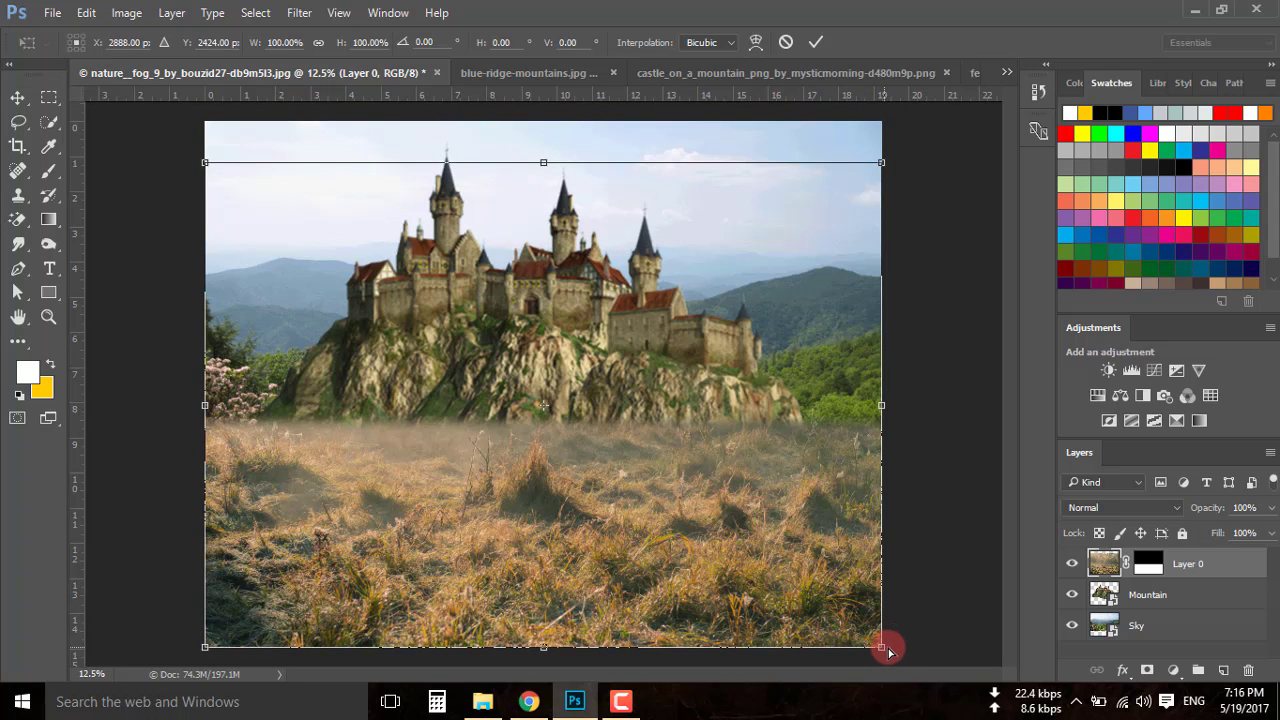
mouse_move(889, 651)
left_mouse_down()
mouse_move(948, 654)
mouse_move(920, 651)
left_mouse_up()
left_click_drag(666, 382, 670, 407)
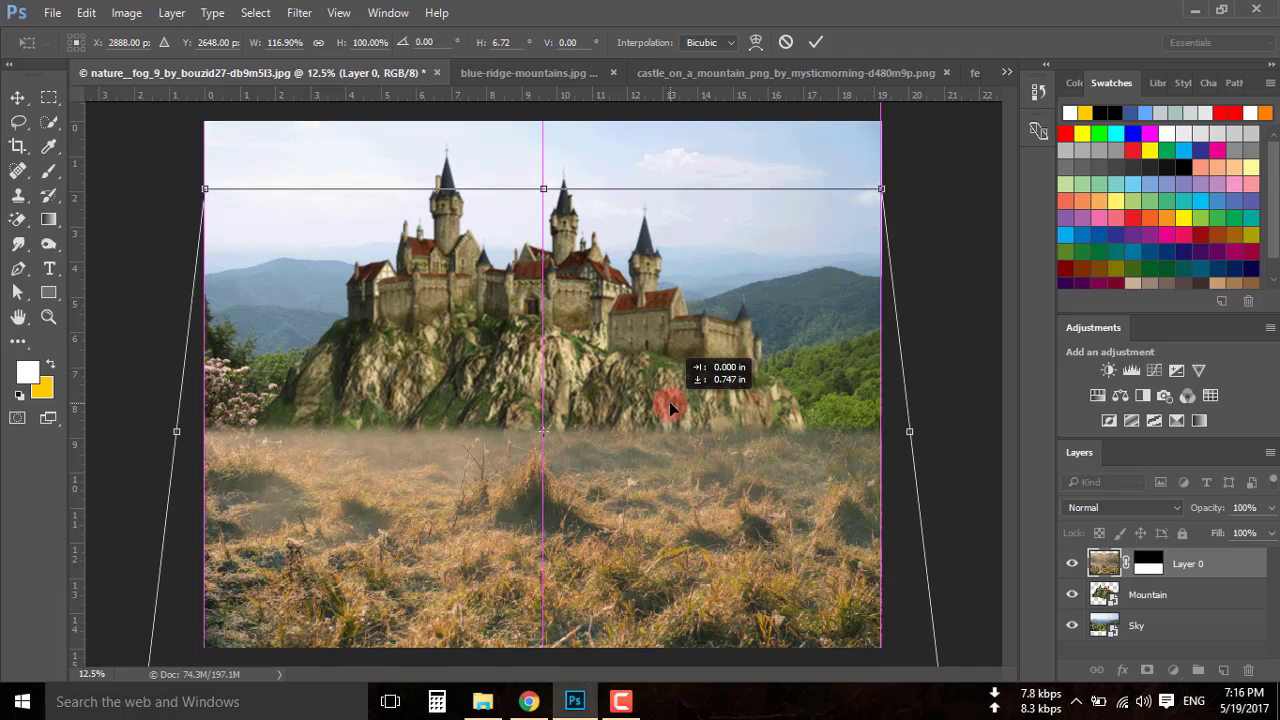
left_click_drag(670, 407, 670, 407)
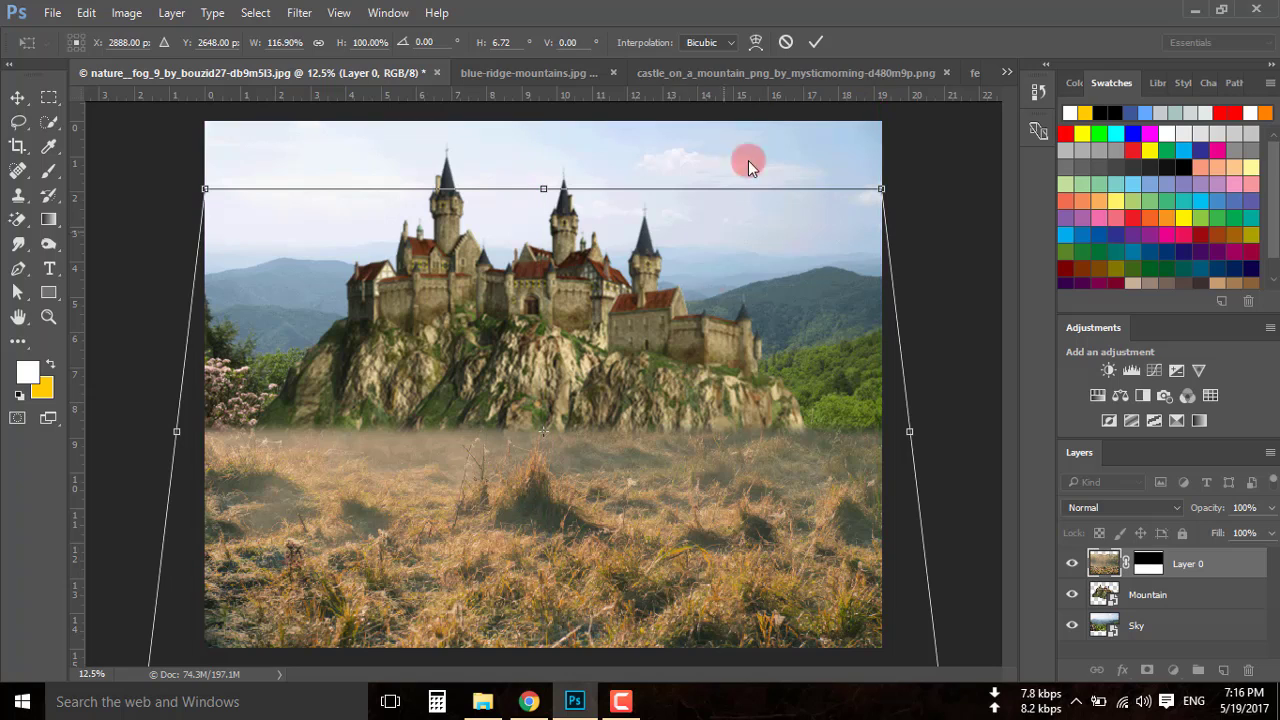
left_click(815, 41)
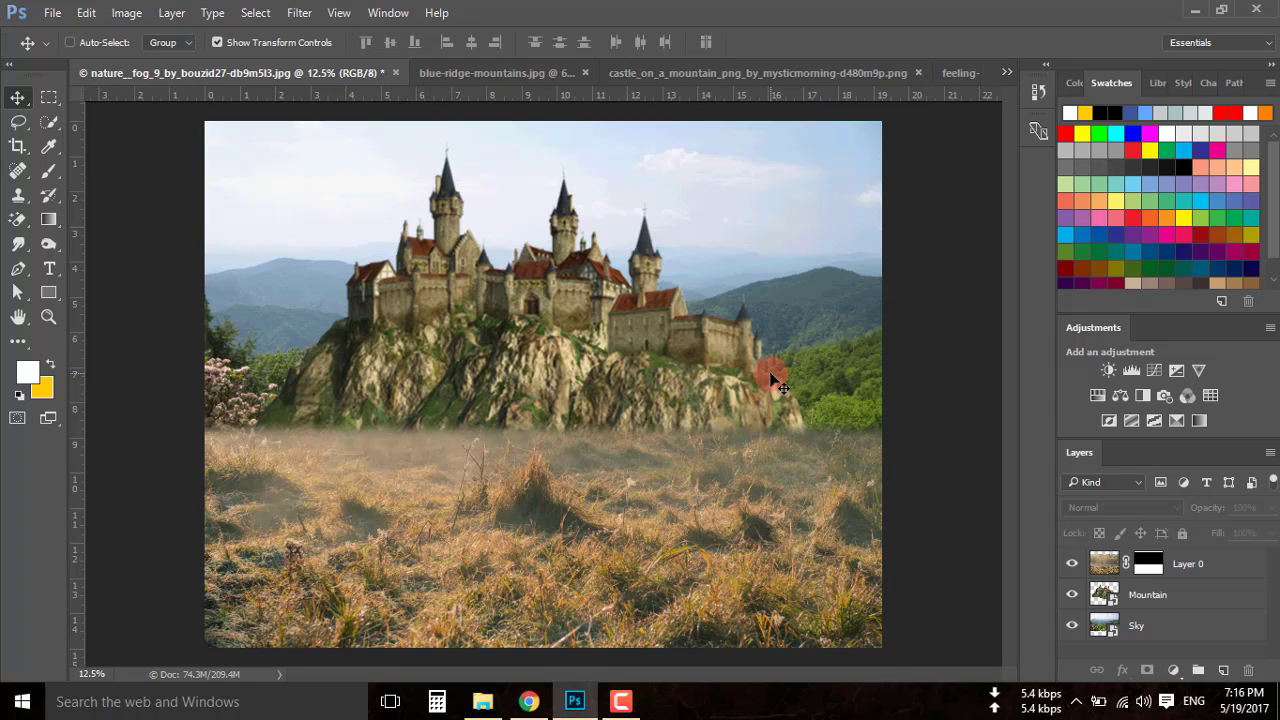
key("ctrl+0")
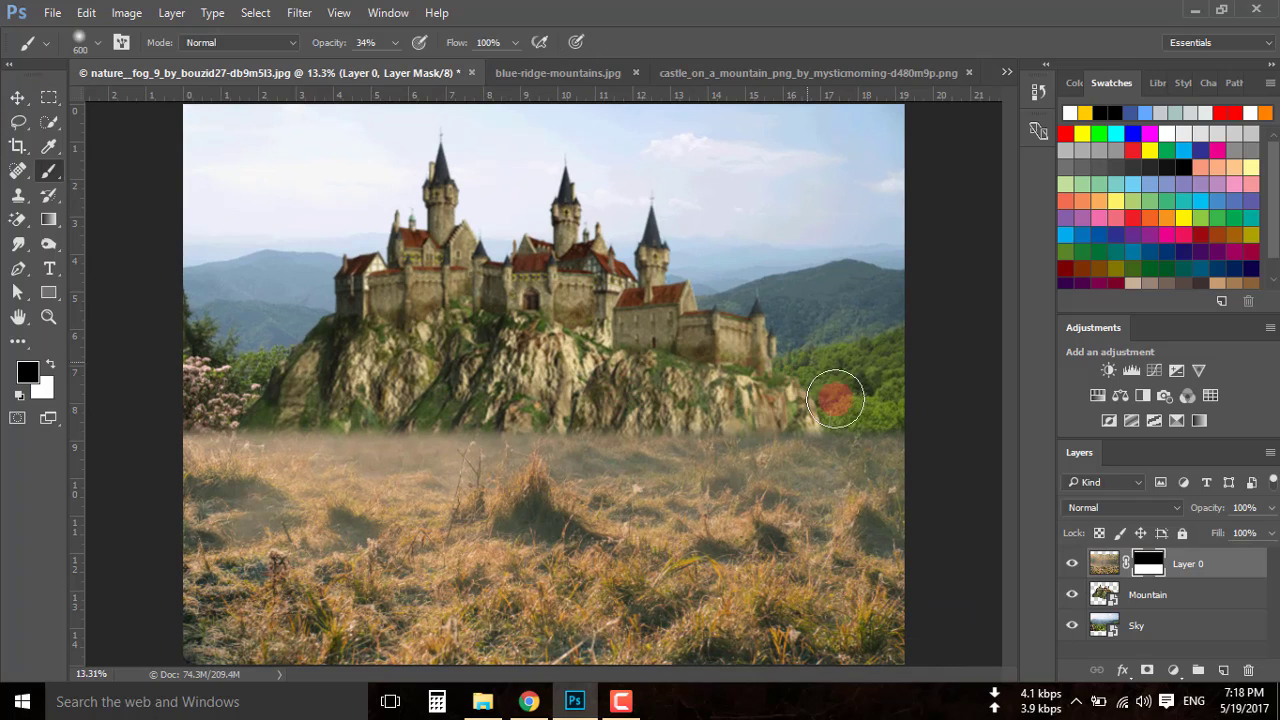
Brush low-opacity black on Layer 0's mask along the cliff base, then select the Mountain layer
right_click(49, 170)
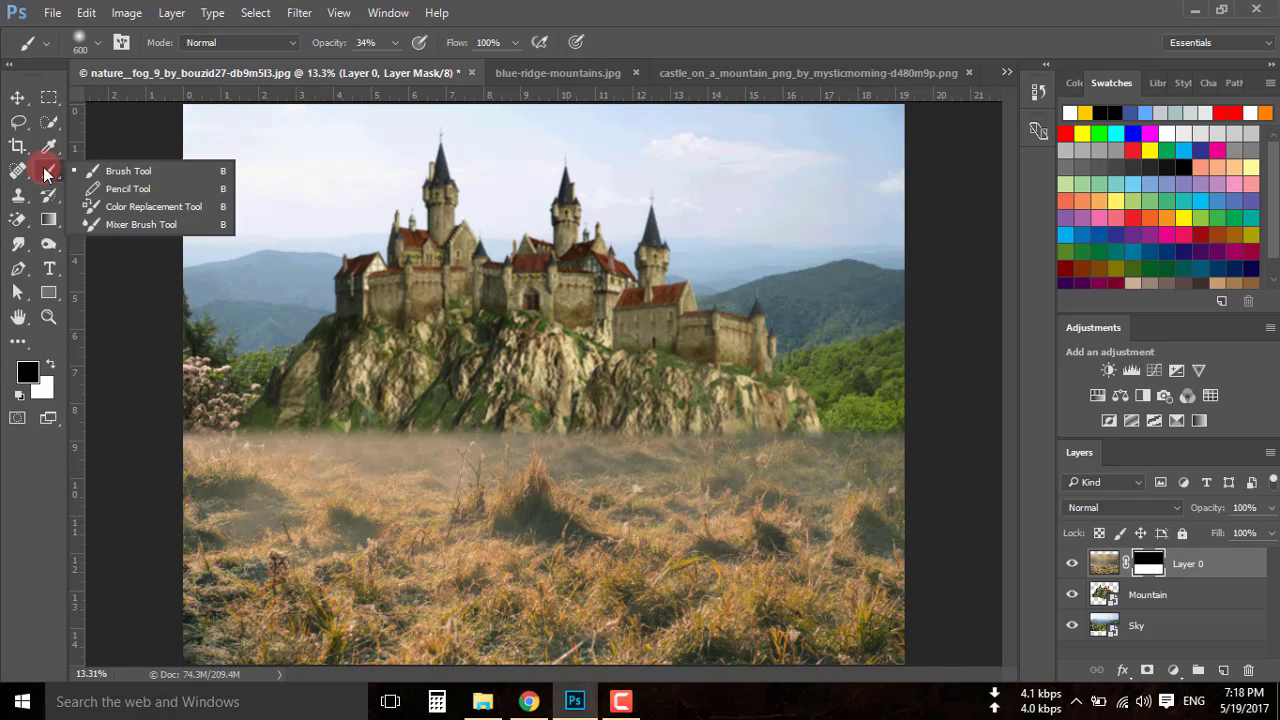
left_click(150, 170)
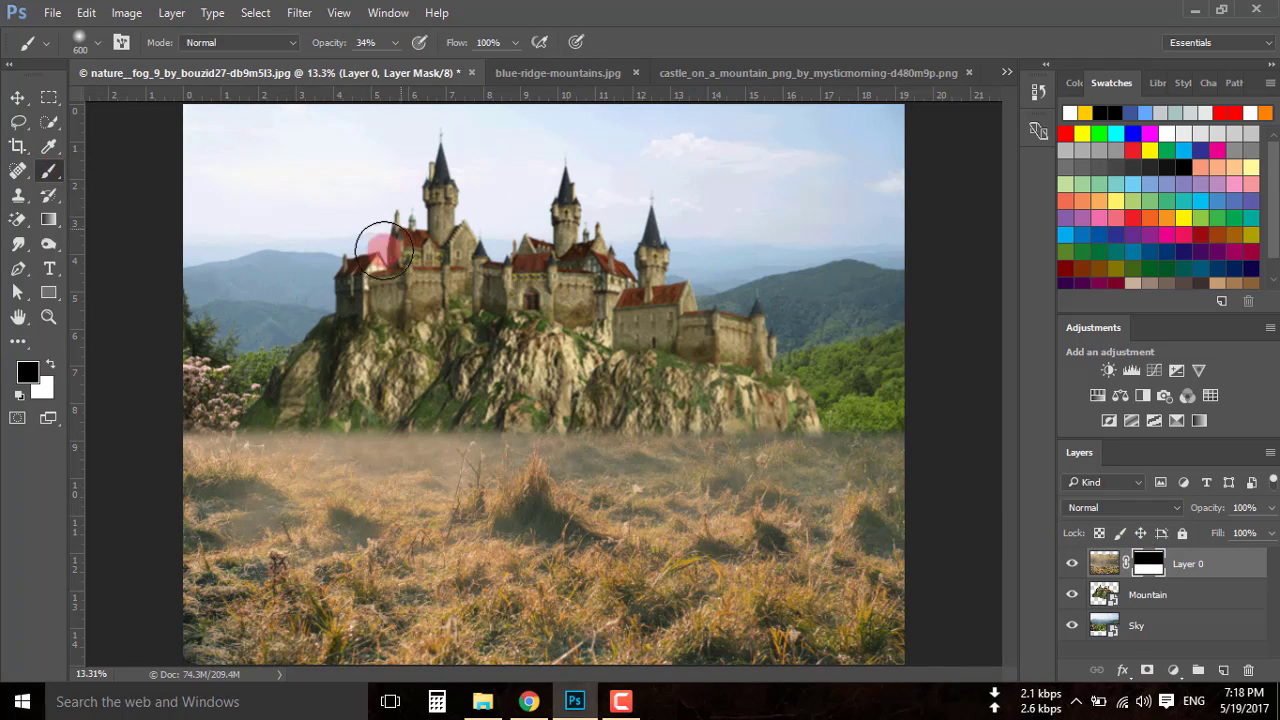
mouse_move(308, 402)
left_mouse_down()
mouse_move(309, 423)
mouse_move(616, 446)
mouse_move(771, 409)
mouse_move(766, 429)
mouse_move(553, 446)
mouse_move(297, 423)
mouse_move(688, 427)
mouse_move(300, 423)
mouse_move(563, 437)
mouse_move(916, 422)
mouse_move(363, 443)
mouse_move(199, 429)
mouse_move(377, 443)
mouse_move(637, 431)
mouse_move(574, 420)
mouse_move(680, 403)
mouse_move(772, 366)
mouse_move(877, 356)
mouse_move(400, 371)
mouse_move(253, 421)
left_mouse_up()
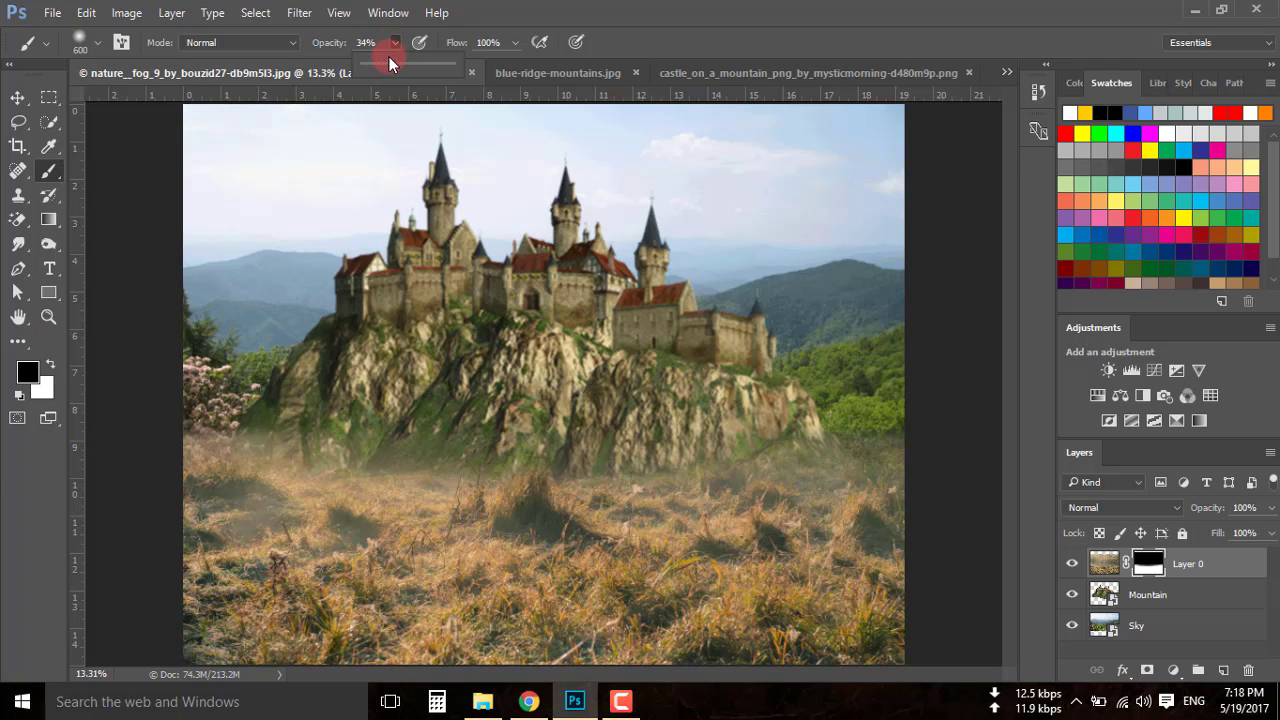
key("bracketleft")
key("bracketleft")
mouse_move(271, 451)
left_mouse_down()
mouse_move(271, 429)
mouse_move(294, 420)
mouse_move(254, 434)
mouse_move(563, 443)
mouse_move(851, 429)
mouse_move(823, 426)
mouse_move(850, 417)
mouse_move(814, 371)
mouse_move(528, 355)
mouse_move(586, 382)
mouse_move(657, 378)
mouse_move(898, 533)
left_mouse_up()
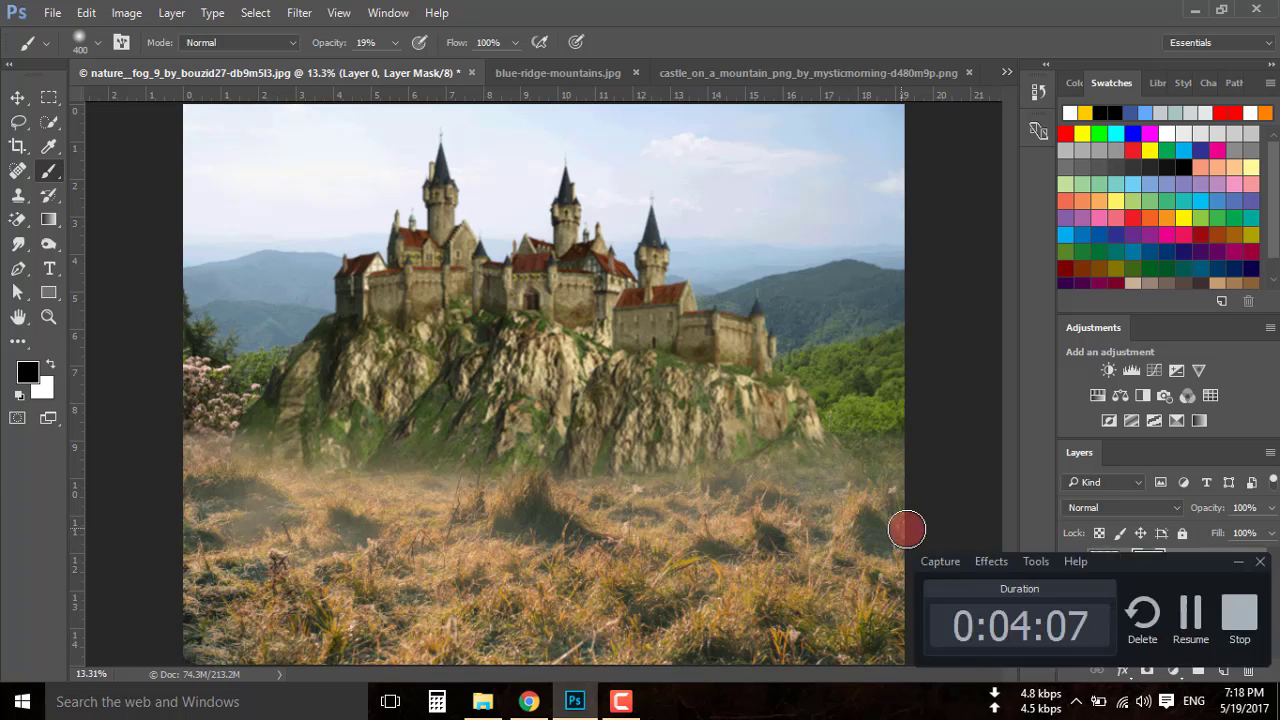
left_click(1104, 596)
left_click(1150, 596)
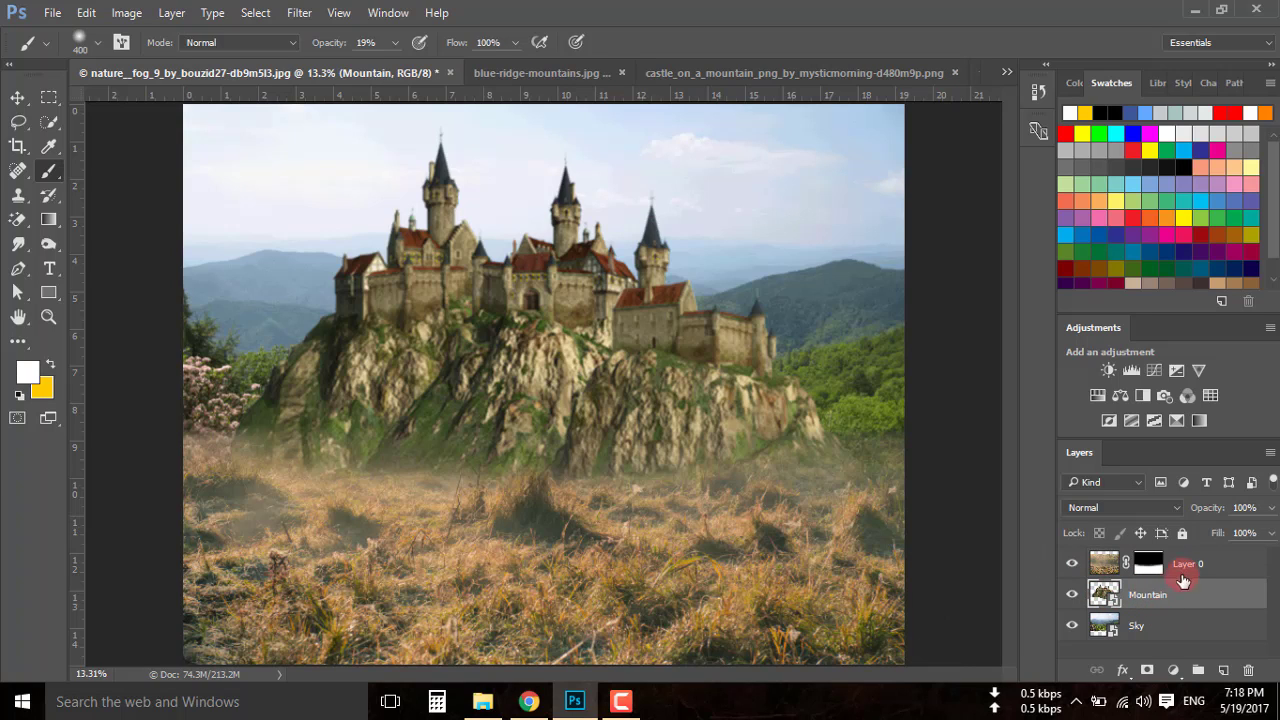
Add a Vibrance adjustment layer above Layer 0 with Vibrance +33 and Saturation +3
left_click(1186, 564)
left_click(1173, 670)
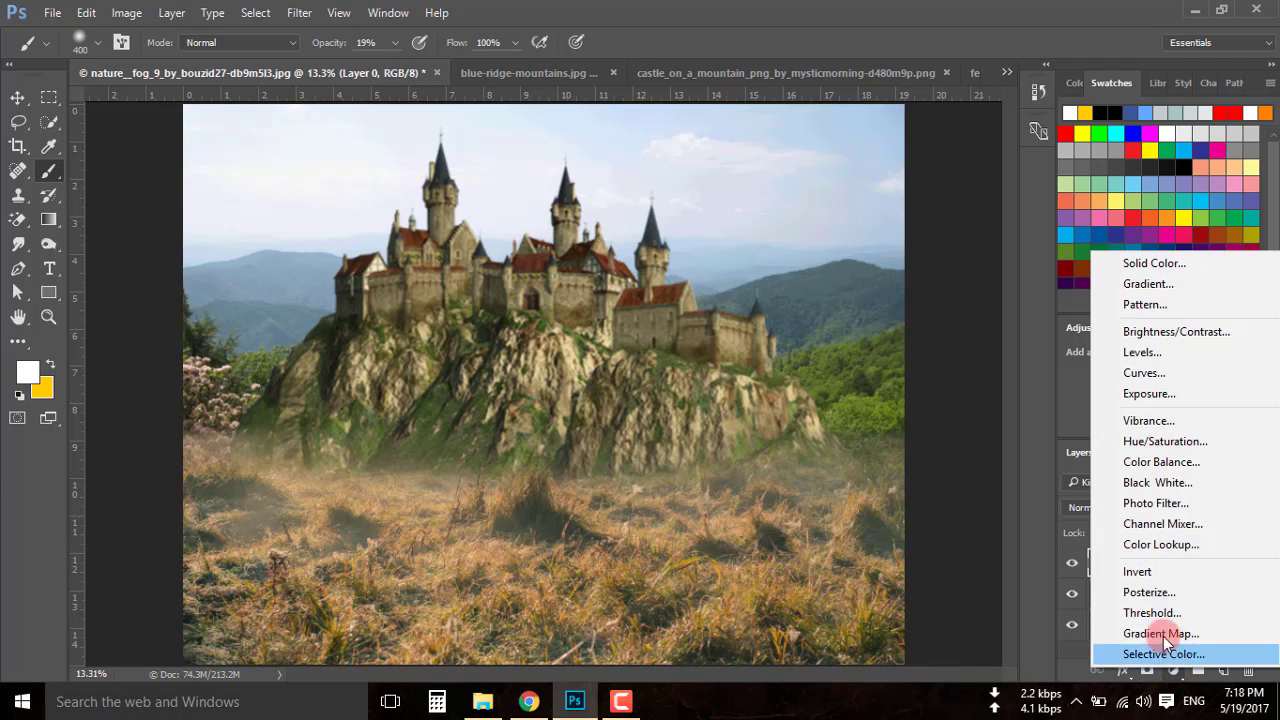
left_click(1172, 421)
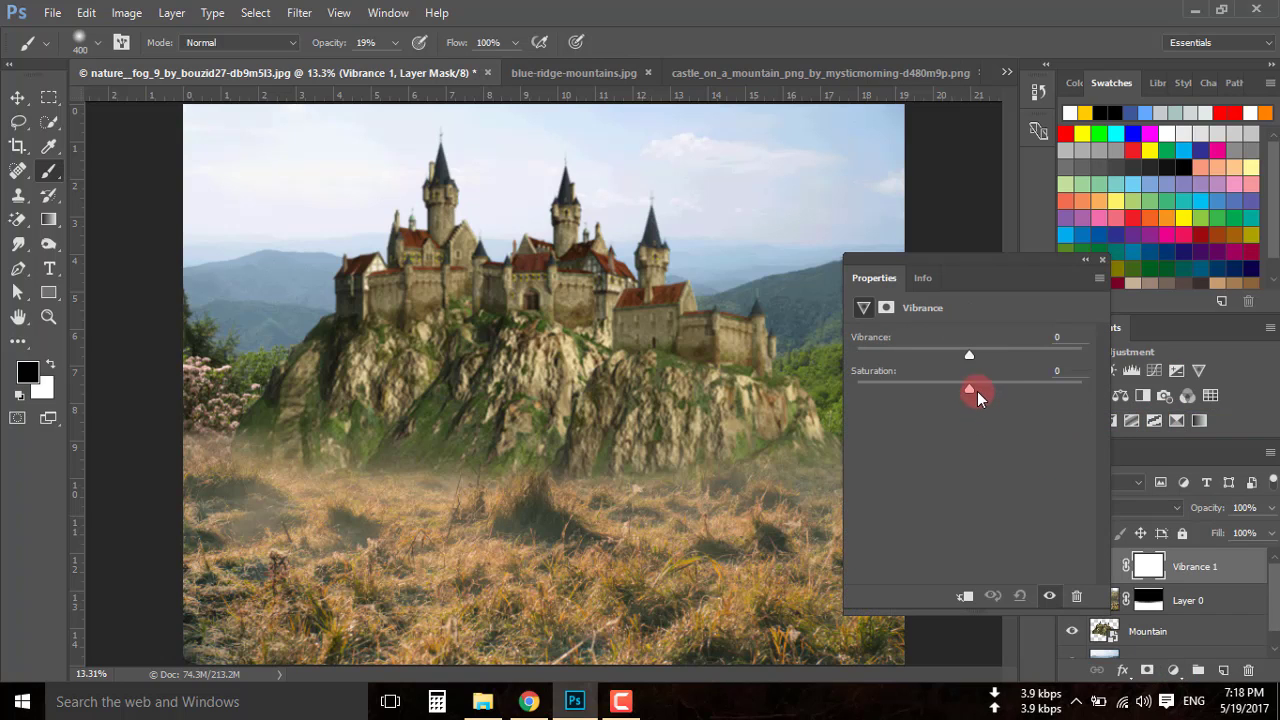
mouse_move(971, 354)
left_mouse_down()
mouse_move(943, 358)
mouse_move(1017, 358)
mouse_move(936, 398)
mouse_move(971, 396)
left_mouse_up()
left_click(1048, 597)
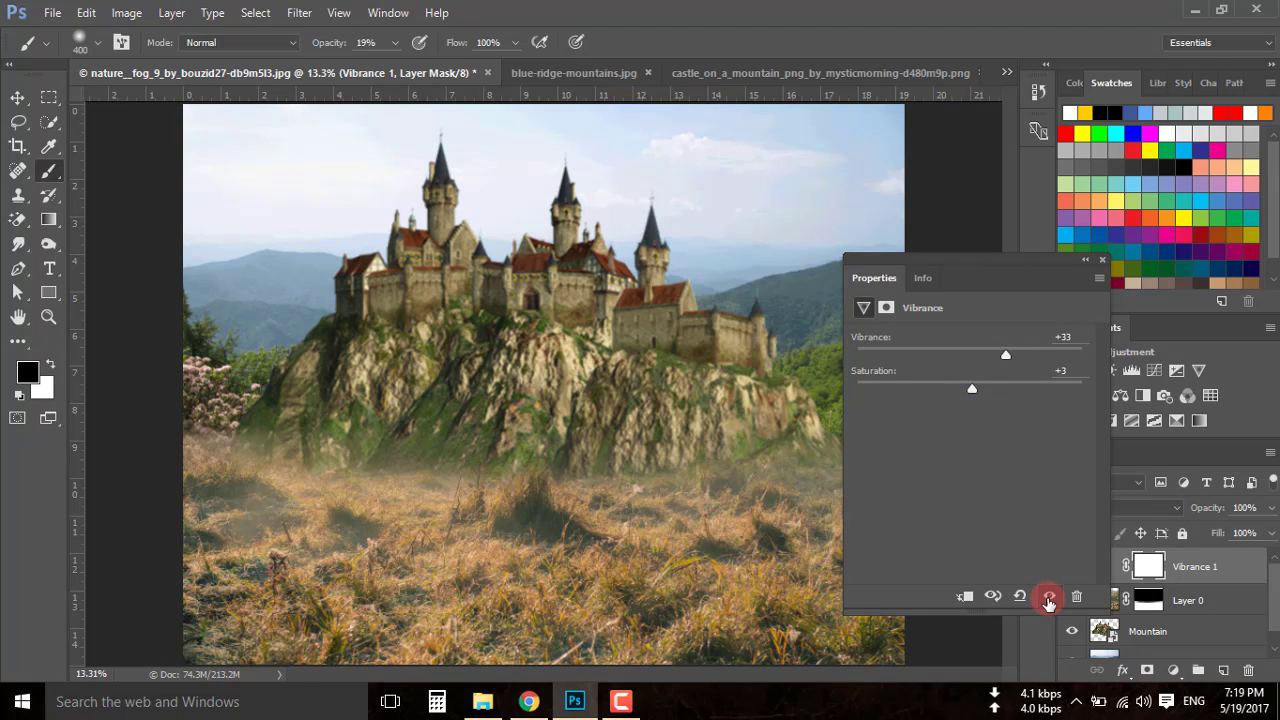
left_click(1102, 262)
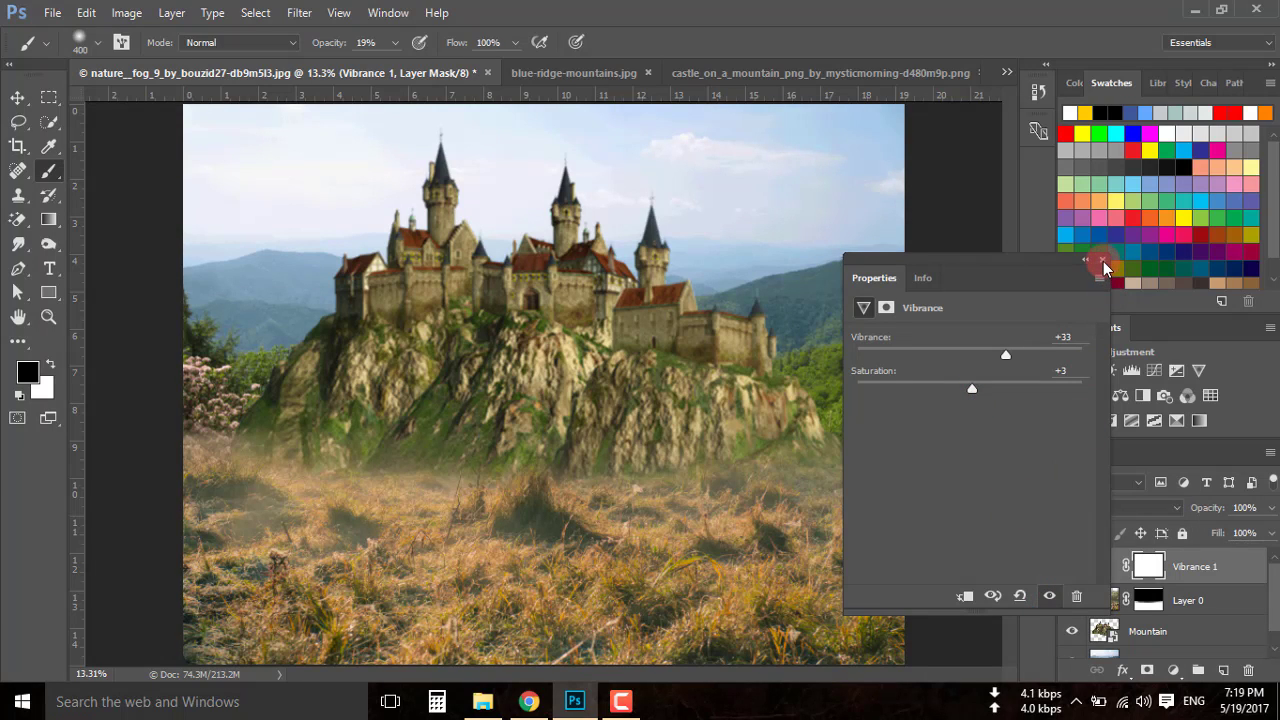
Fine-tune the Vibrance slider and check the Vibrance layer's options
left_click_drag(1006, 357, 975, 358)
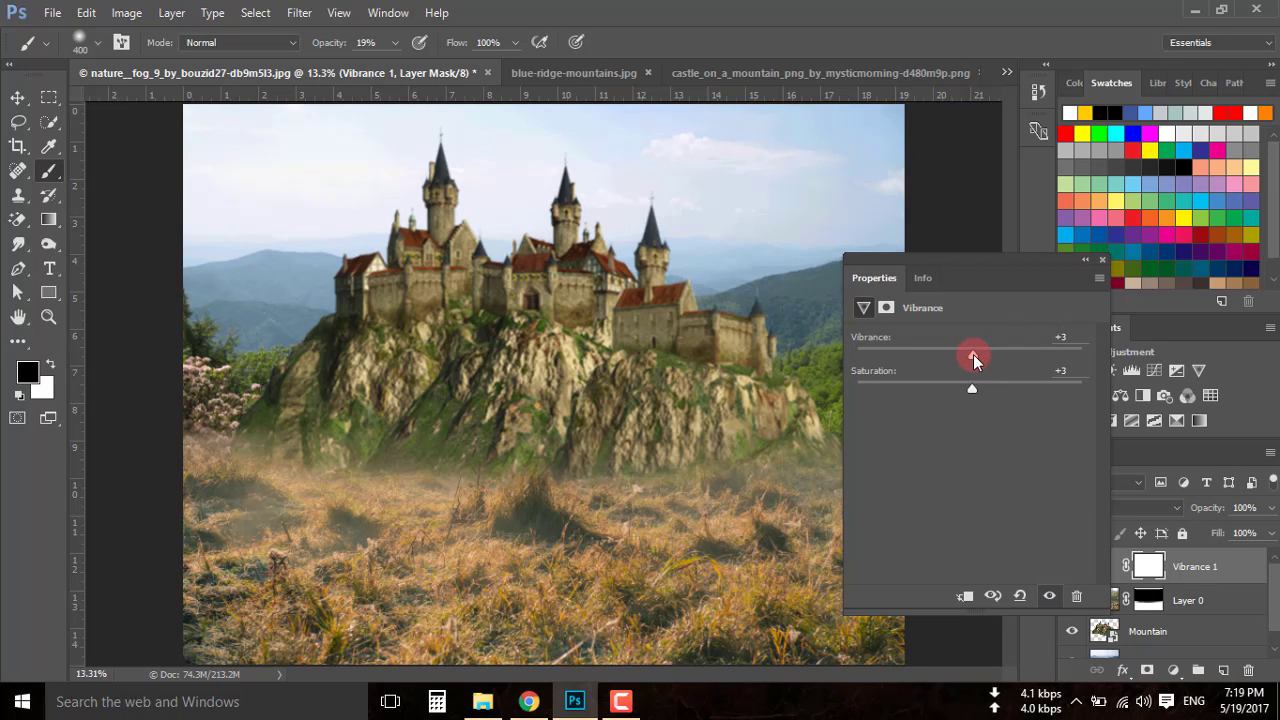
left_click(1103, 262)
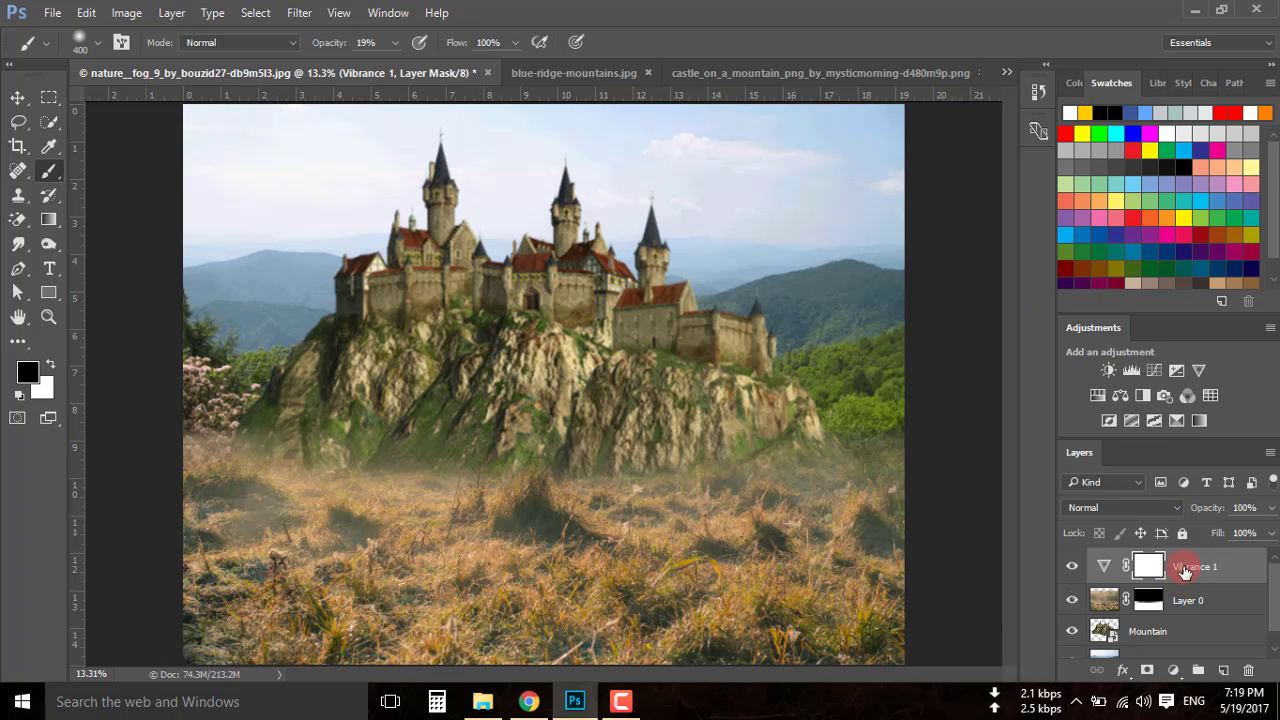
right_click(1184, 571)
left_click(971, 620)
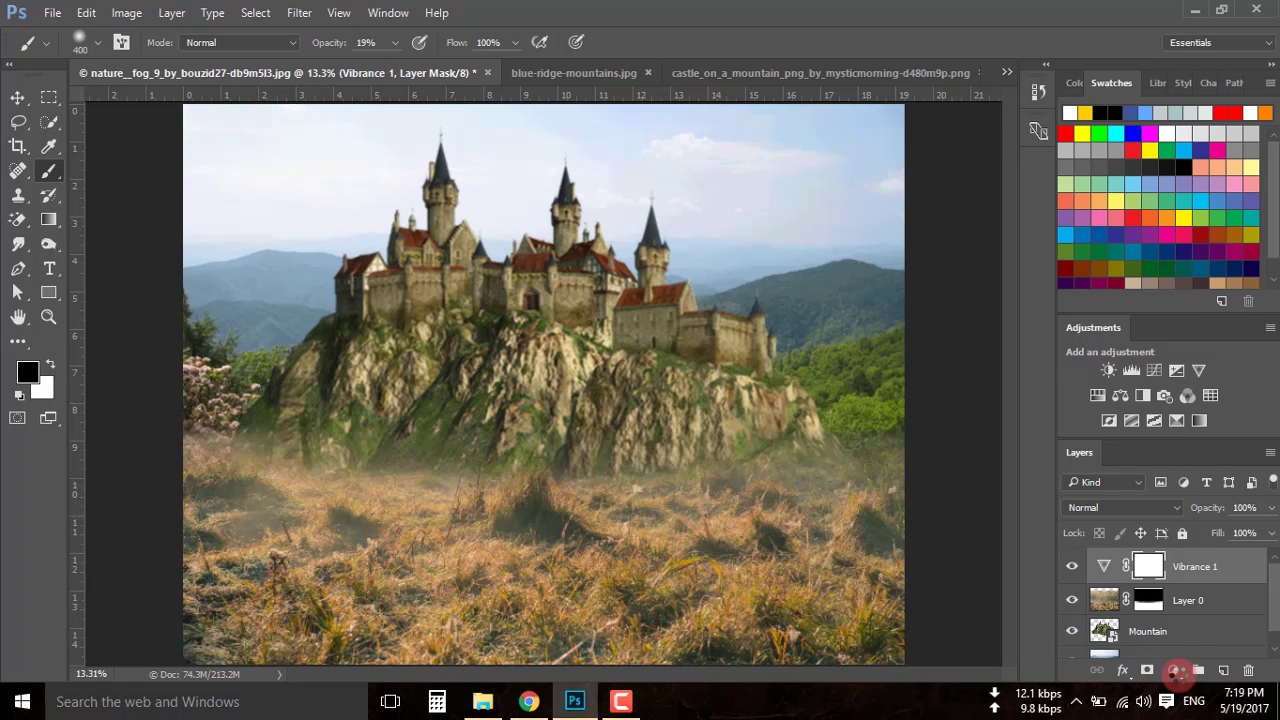
Add a Color Balance layer clipped to the grass layer, with midtones +18 red, +31 green, +18 blue
left_click(1175, 671)
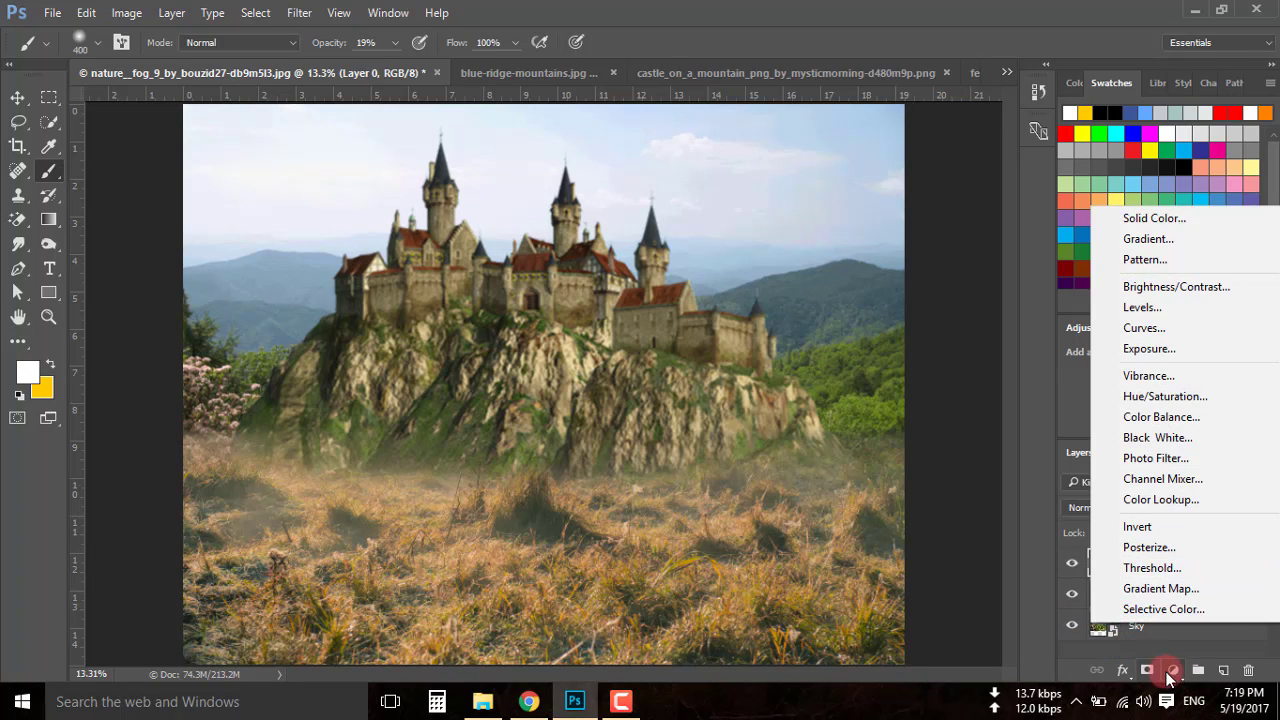
left_click(1170, 676)
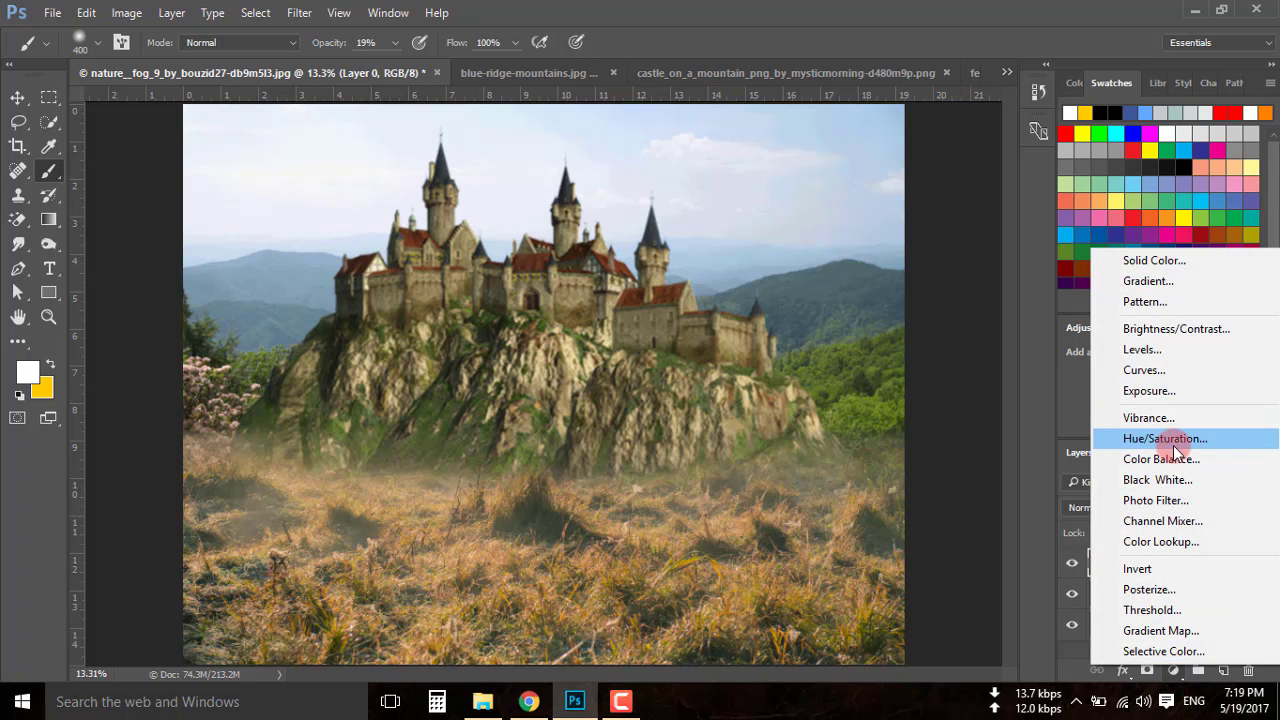
left_click(1165, 458)
left_click(963, 597)
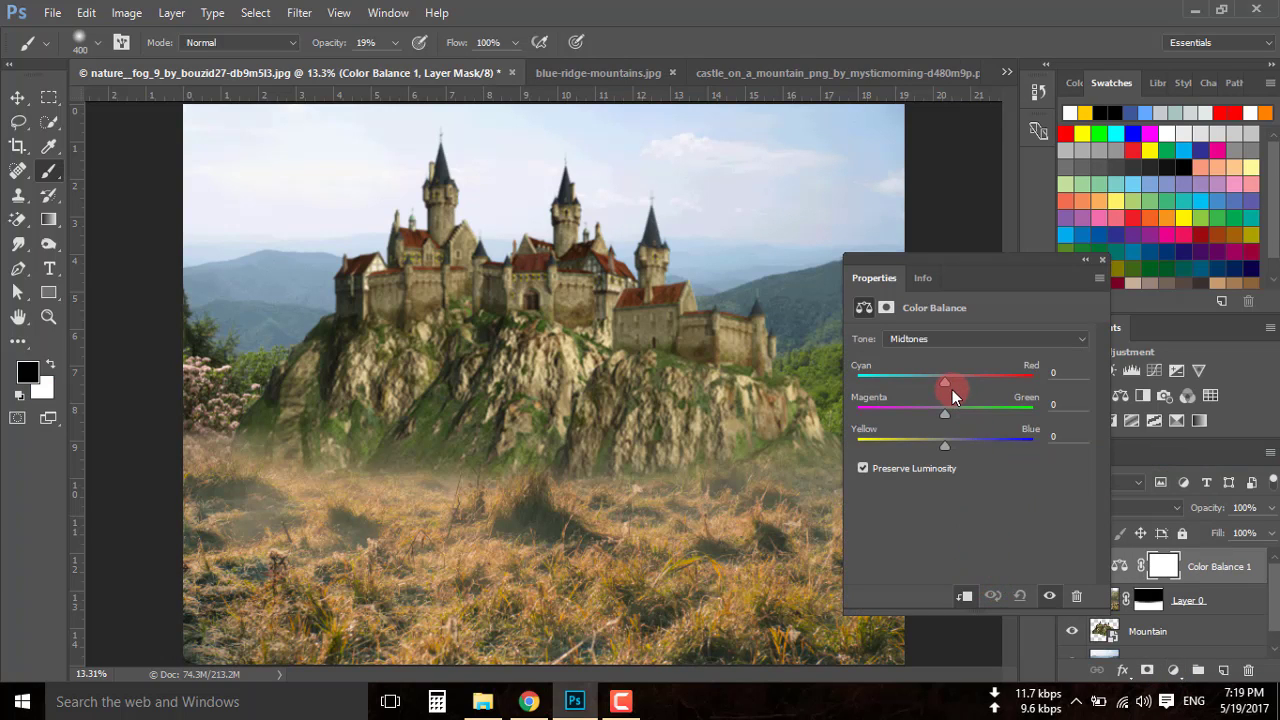
mouse_move(946, 445)
left_mouse_down()
mouse_move(965, 444)
mouse_move(938, 444)
left_mouse_up()
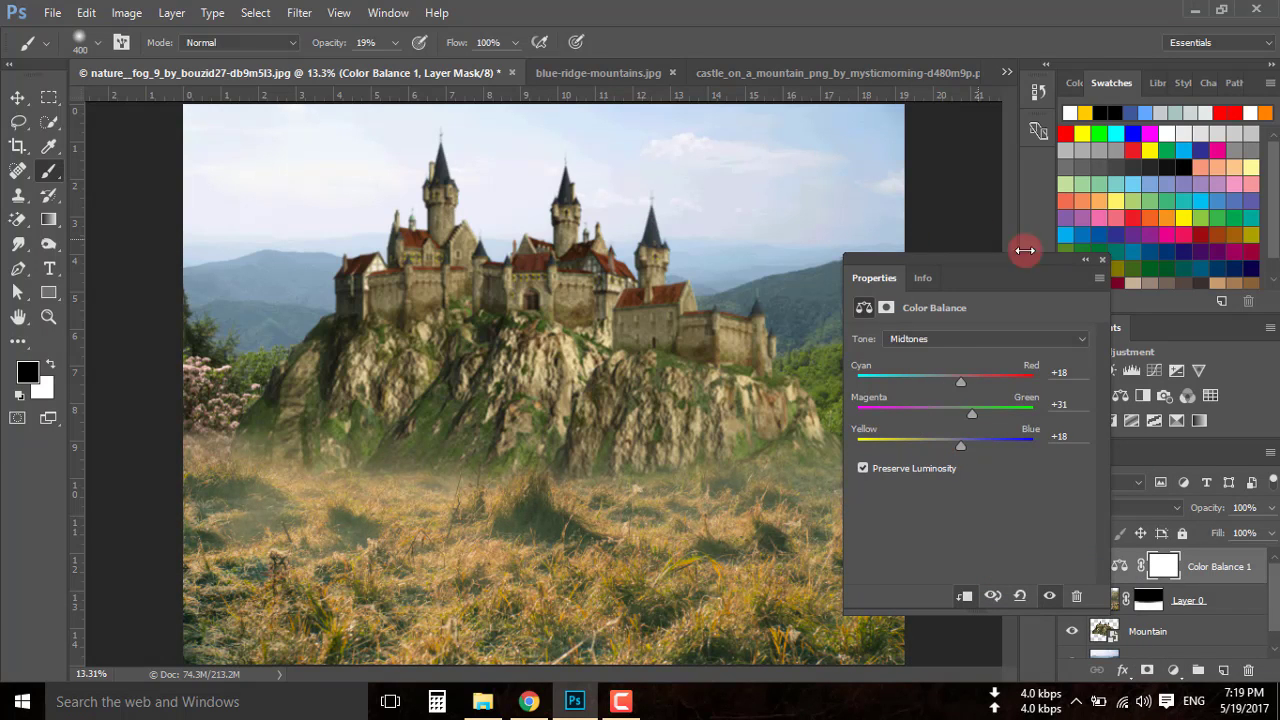
left_click(1102, 261)
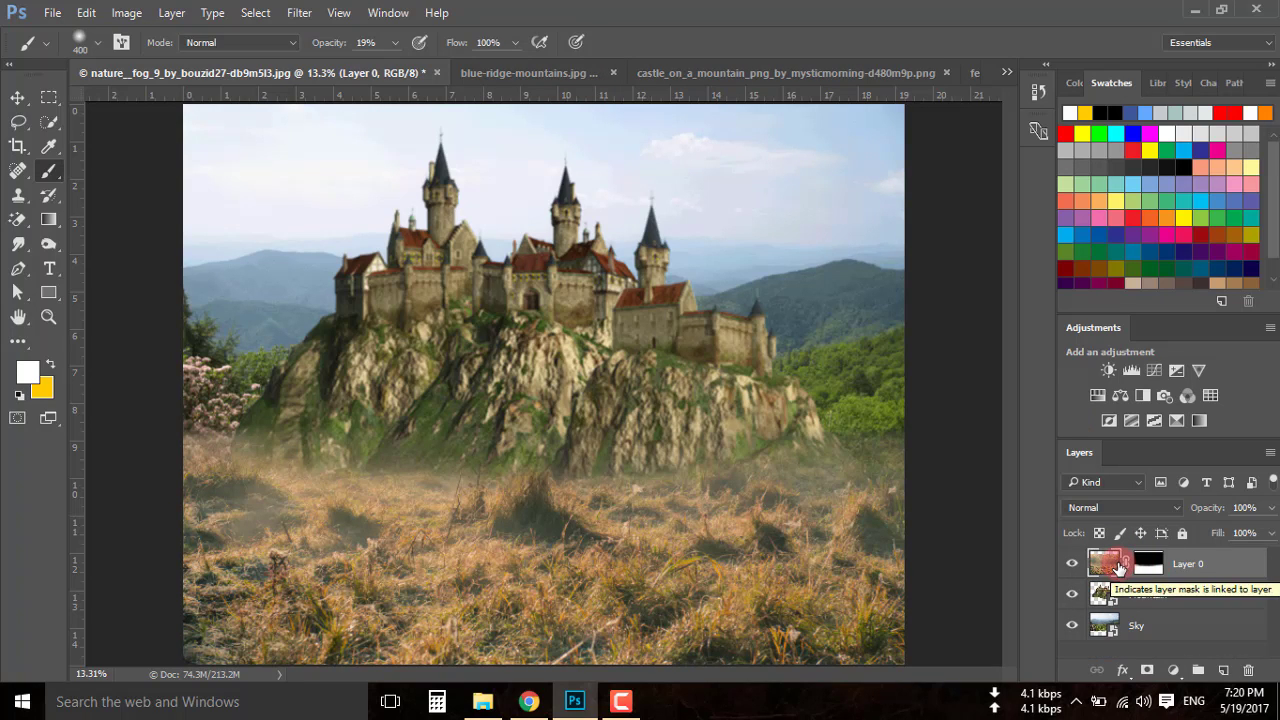
Clip a Vibrance layer to the Mountain layer with Vibrance -30 and Saturation +3
left_click(1140, 595)
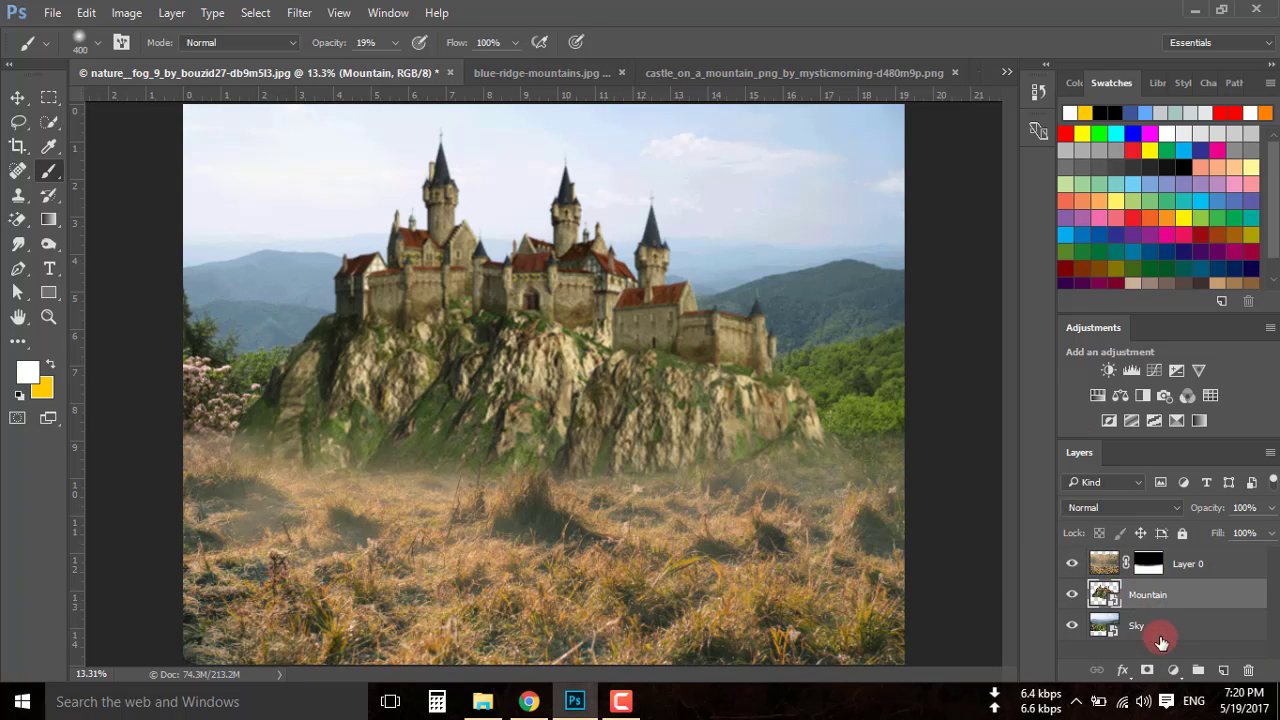
left_click(1173, 670)
left_click(1151, 422)
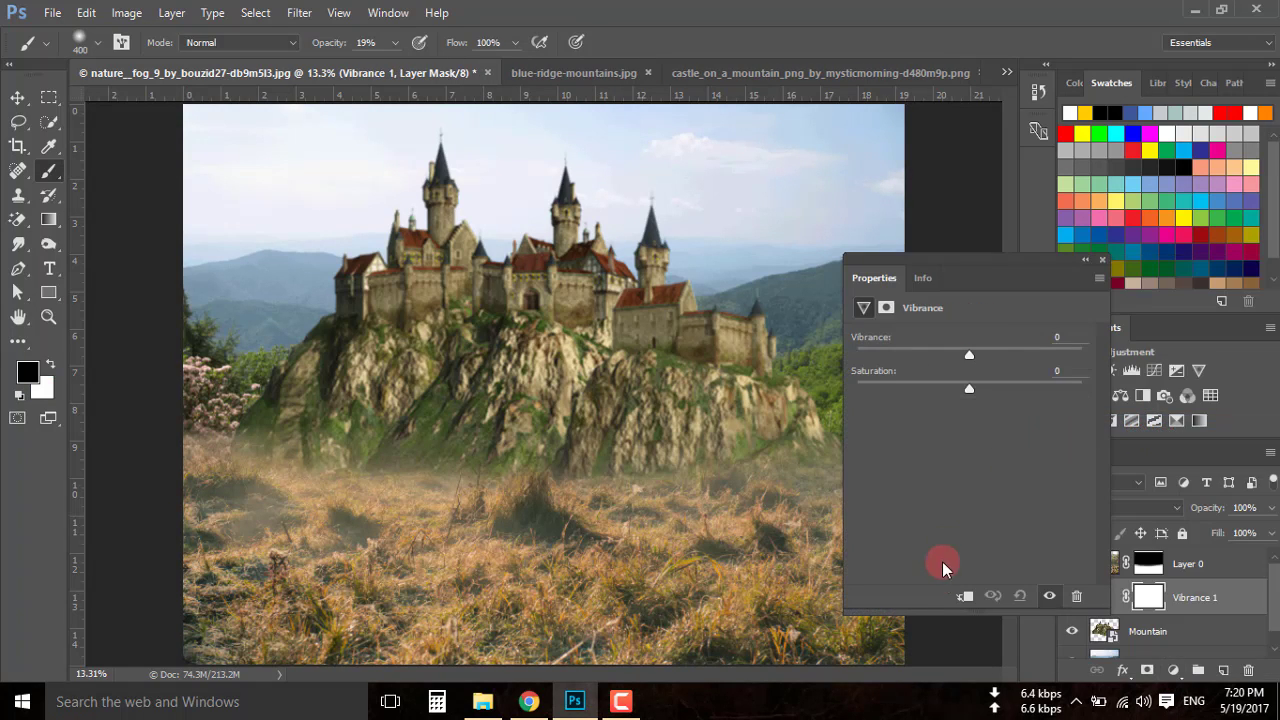
left_click(962, 600)
left_click_drag(968, 357, 930, 358)
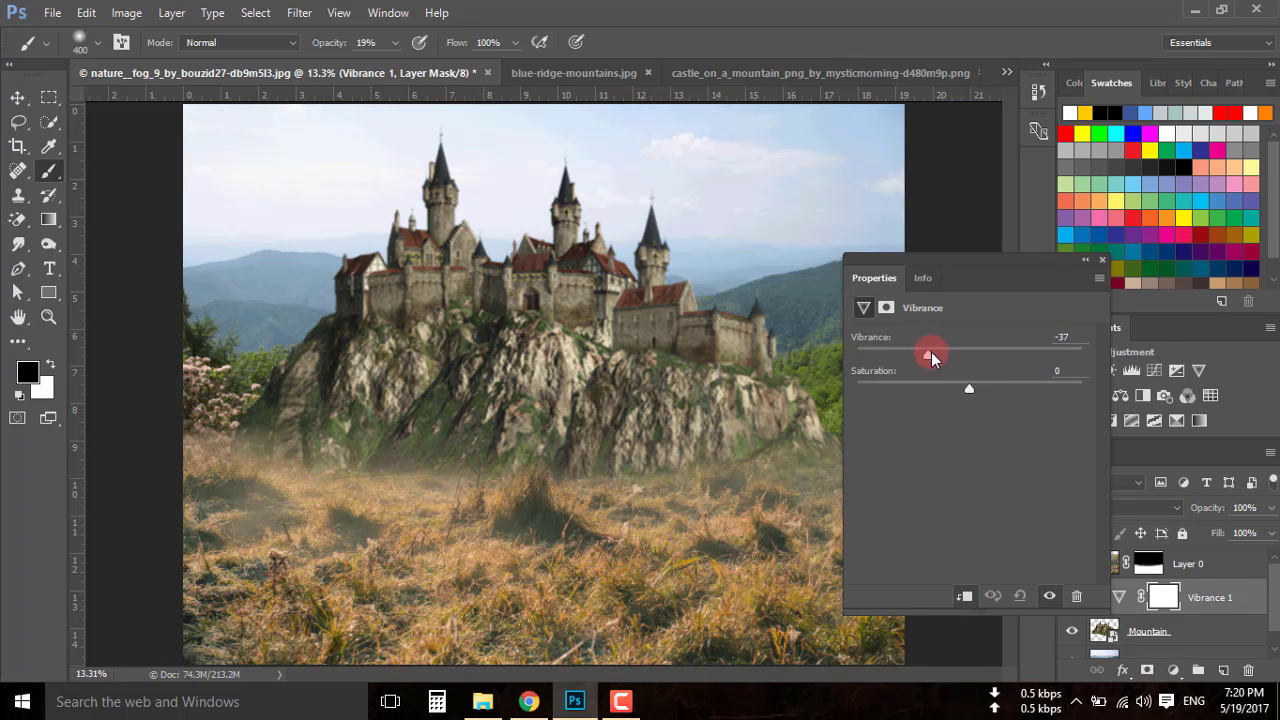
mouse_move(1006, 387)
left_mouse_down()
mouse_move(968, 385)
mouse_move(966, 352)
mouse_move(937, 360)
left_mouse_up()
left_click(1103, 266)
right_click(1210, 600)
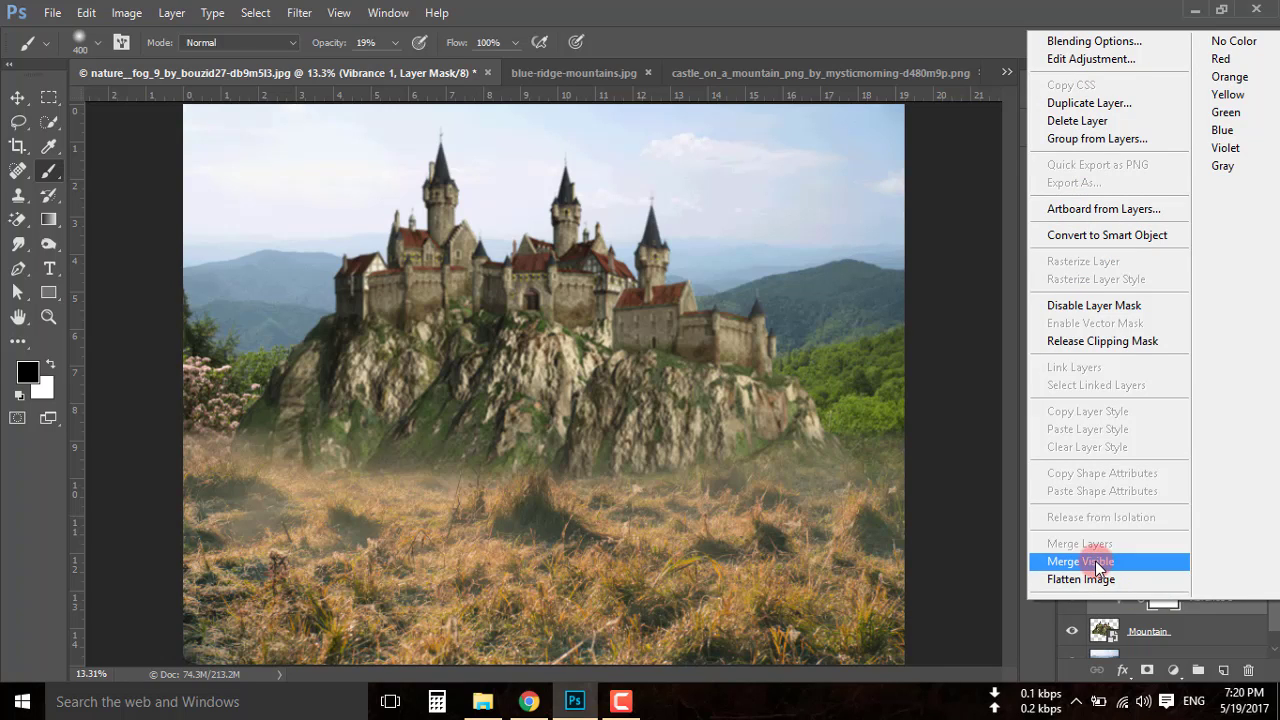
left_click(1184, 634)
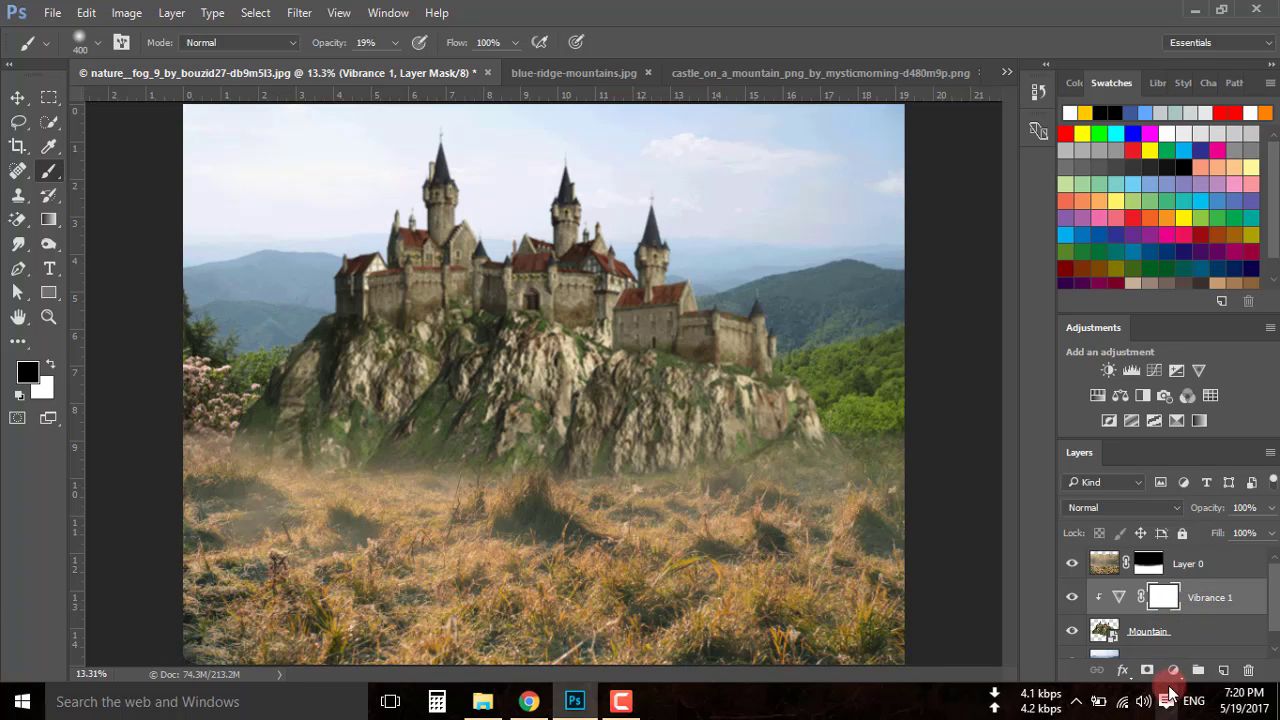
left_click(1173, 670)
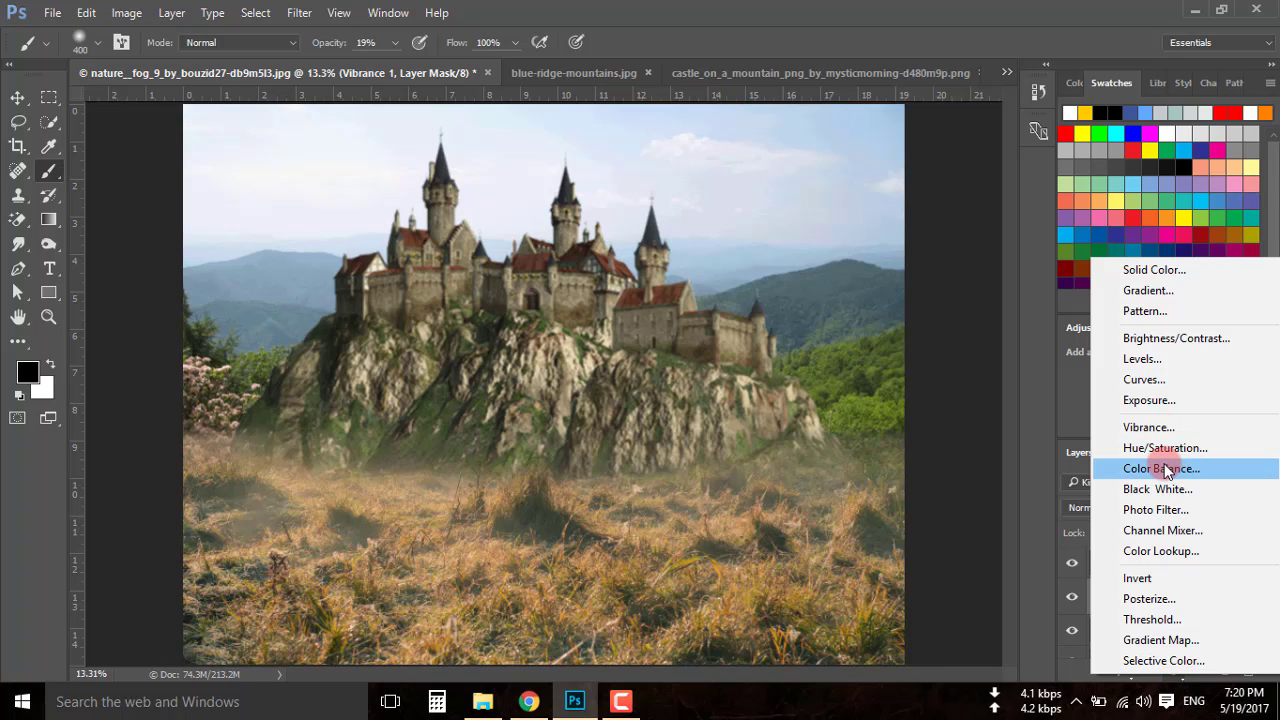
Clip a Color Balance layer to Mountain with midtones +6 red, -9 green, -16 blue
left_click(1166, 470)
left_click(963, 596)
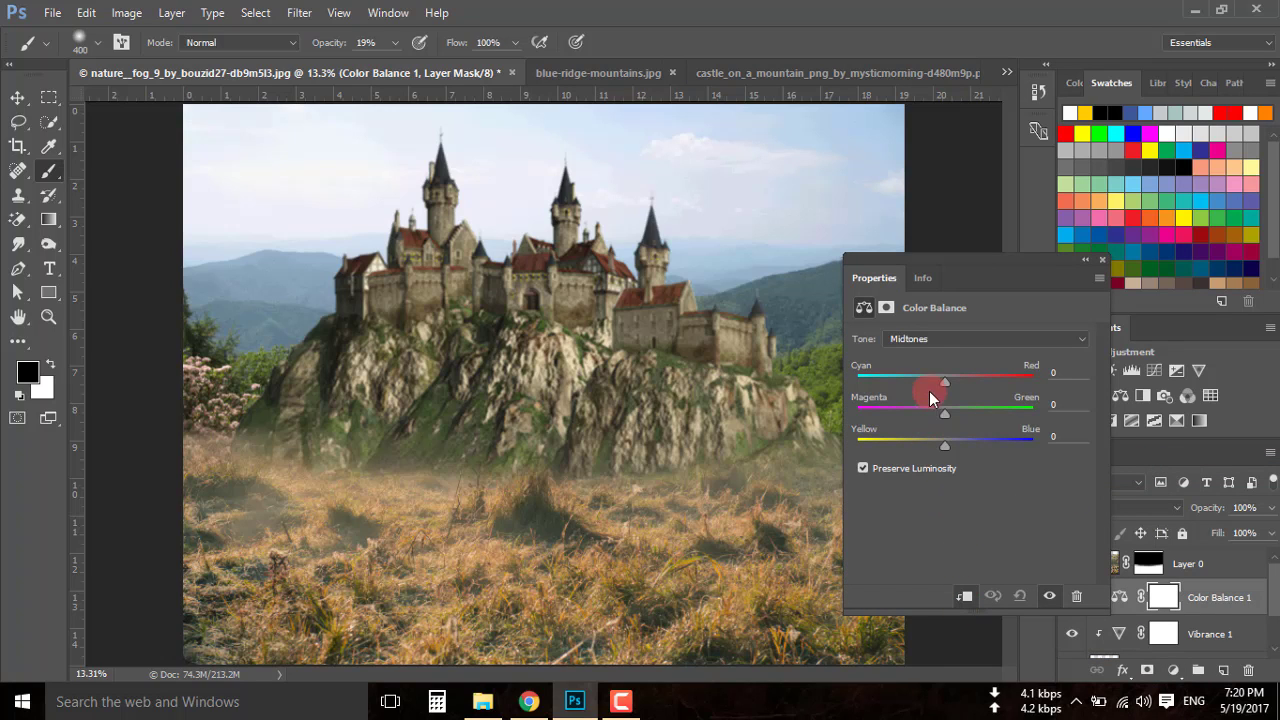
mouse_move(947, 441)
left_mouse_down()
mouse_move(923, 449)
mouse_move(940, 443)
left_mouse_up()
mouse_move(944, 381)
left_mouse_down()
mouse_move(940, 414)
mouse_move(960, 420)
left_mouse_up()
left_click(1057, 372)
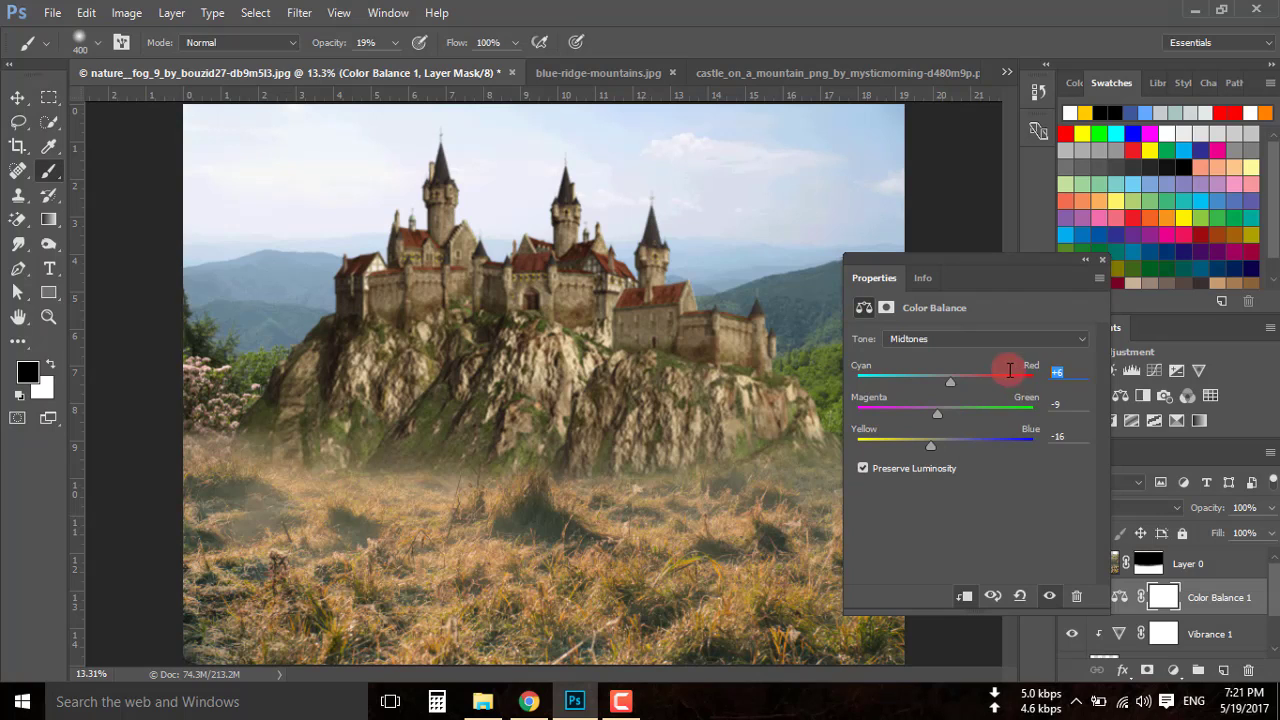
left_click(1057, 436)
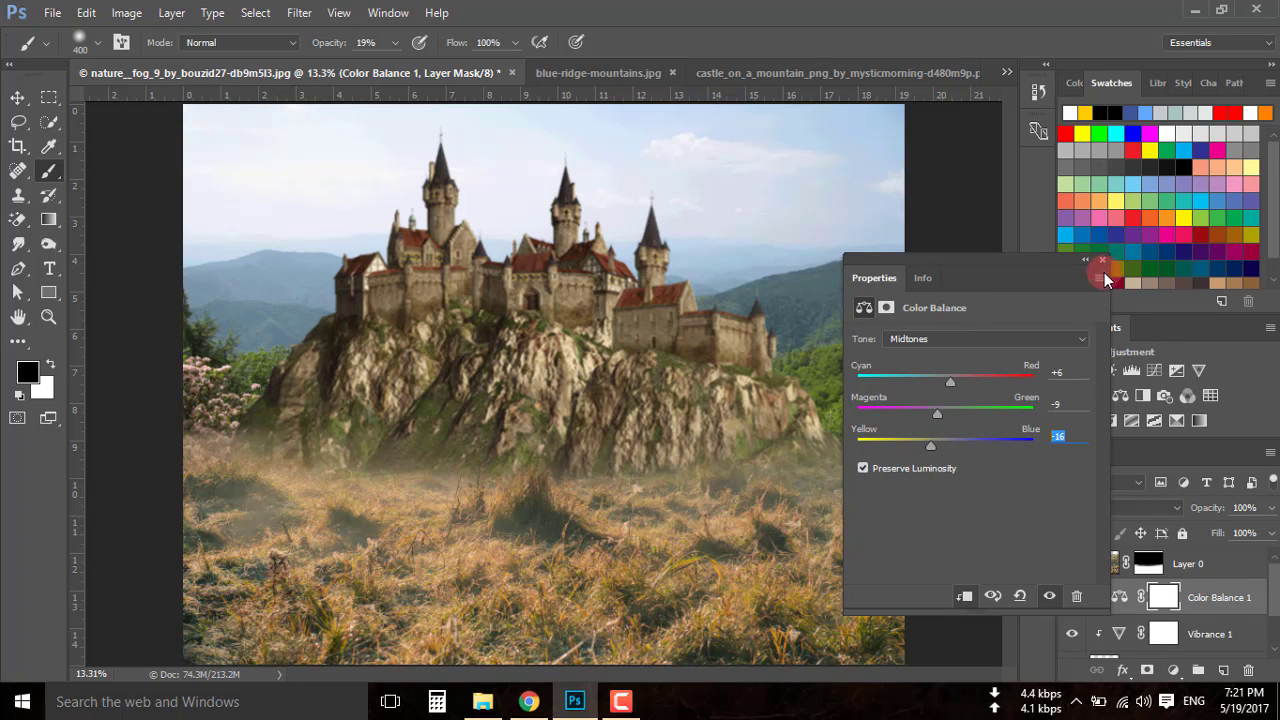
left_click(1105, 262)
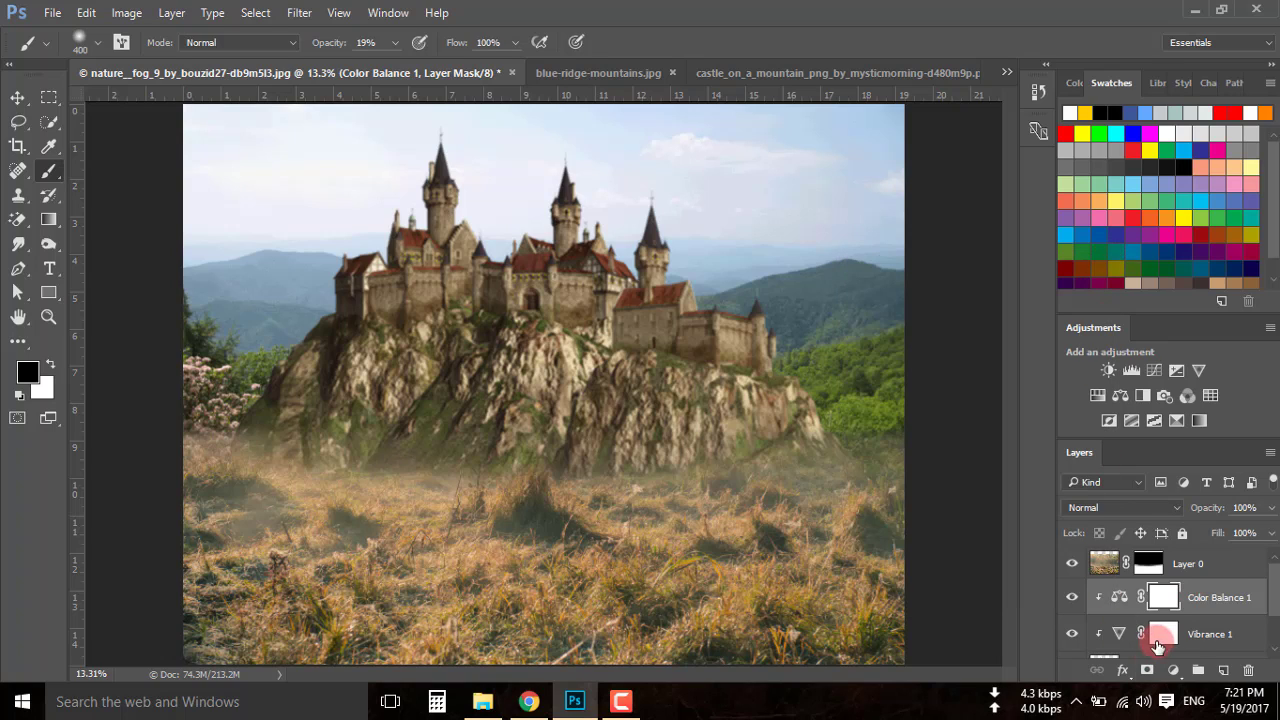
scroll(1158, 640, "down", 1)
scroll(1160, 641, "up", 1)
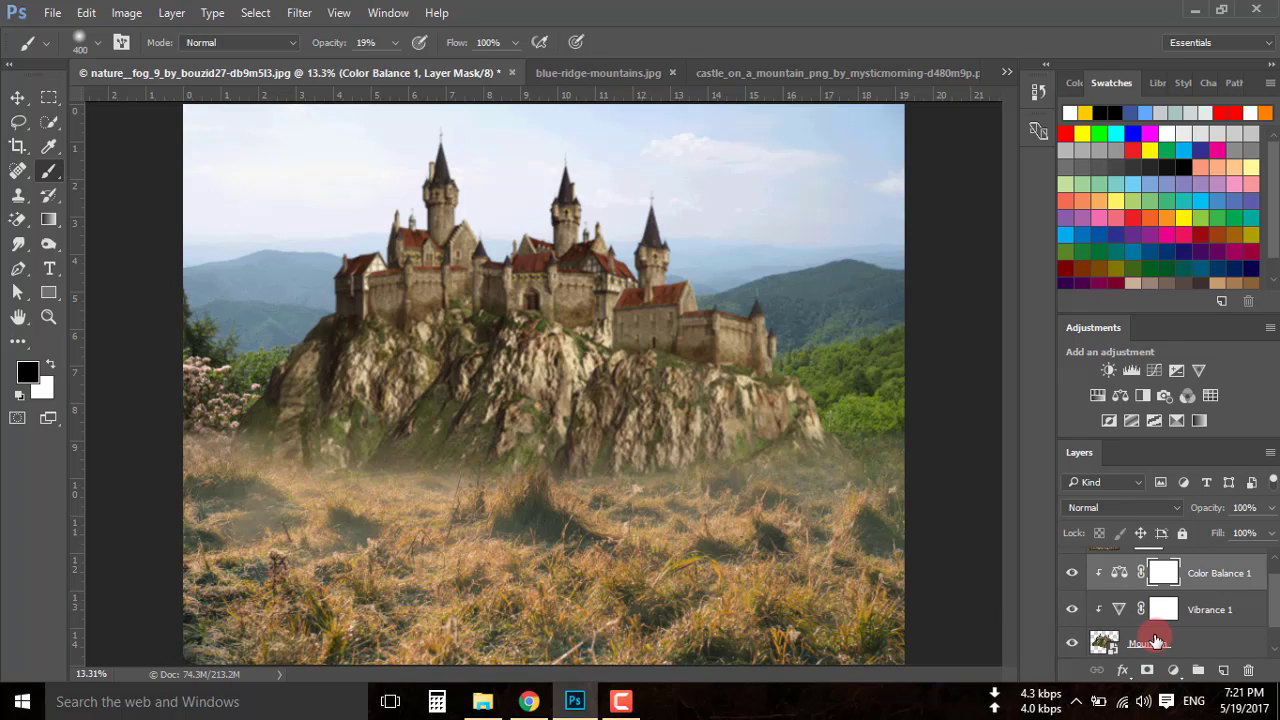
scroll(1141, 624, "down", 2)
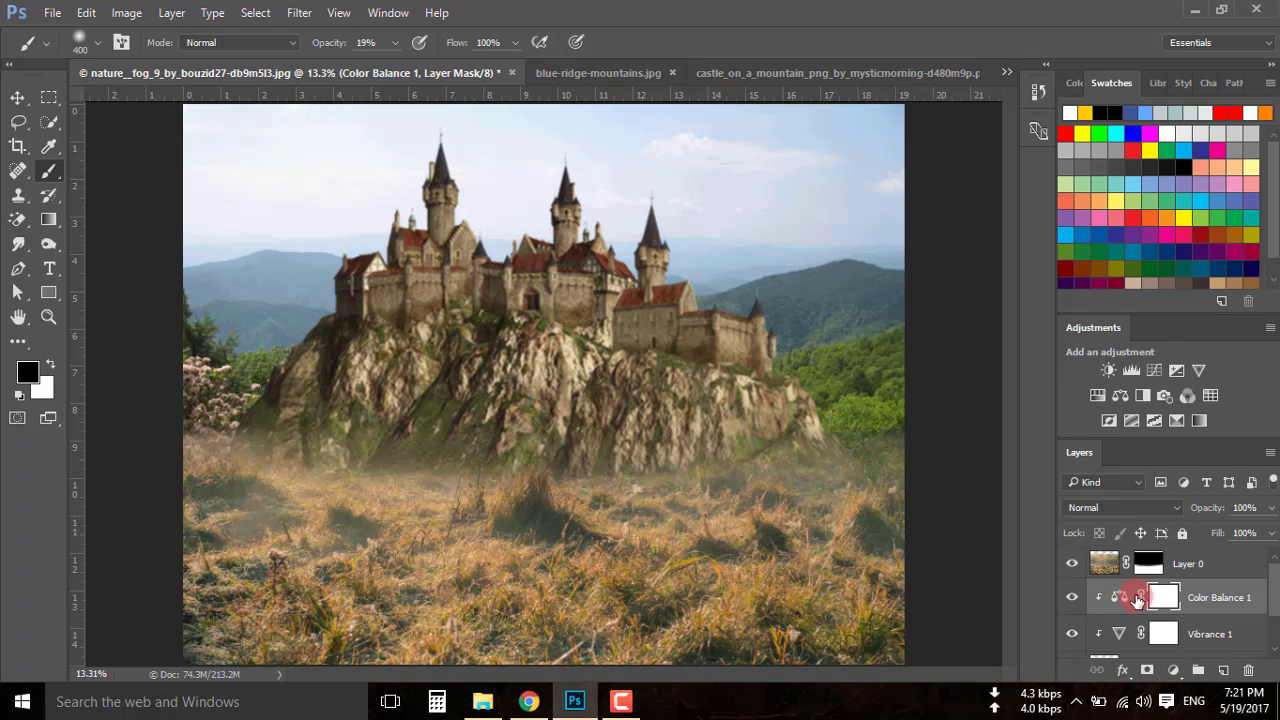
Clip a Vibrance adjustment layer set to -18 onto the Sky layer
left_click(1136, 643)
left_click(1173, 670)
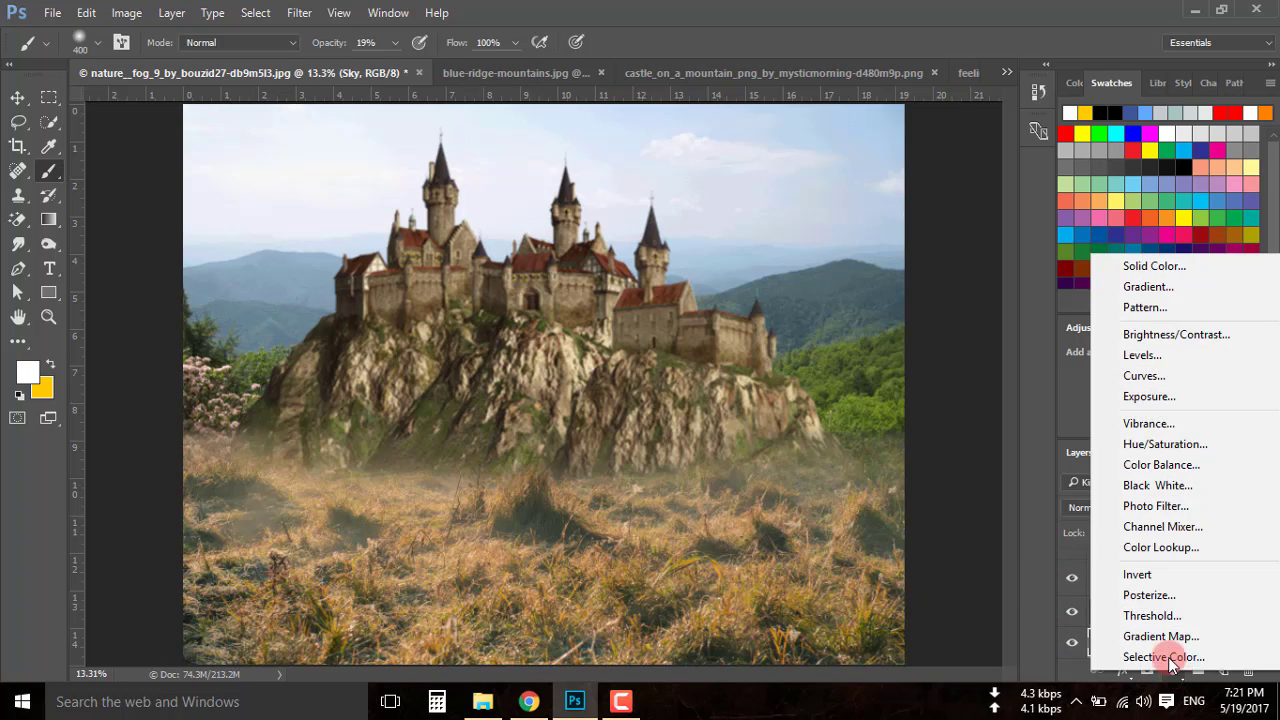
left_click(1144, 424)
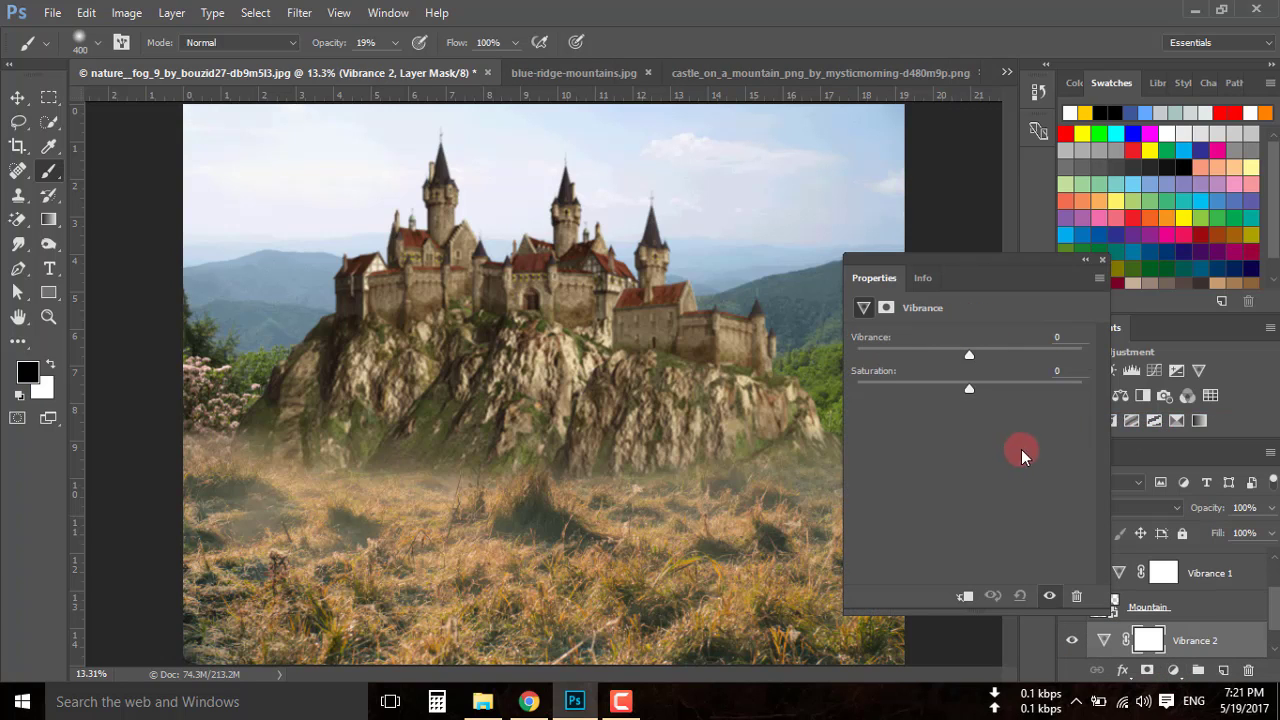
left_click(966, 597)
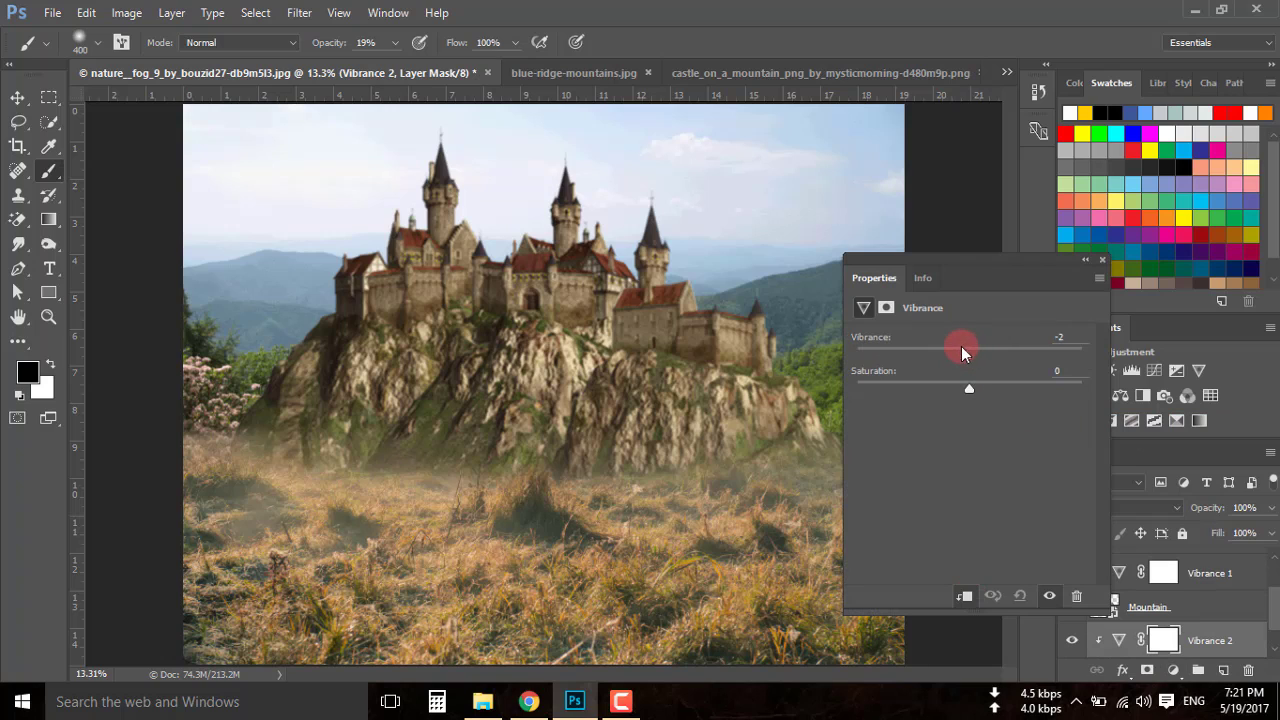
left_click(1101, 260)
Clip a Color Balance layer to Sky with midtones +16 red, -2 green, -19 blue
left_click(1173, 670)
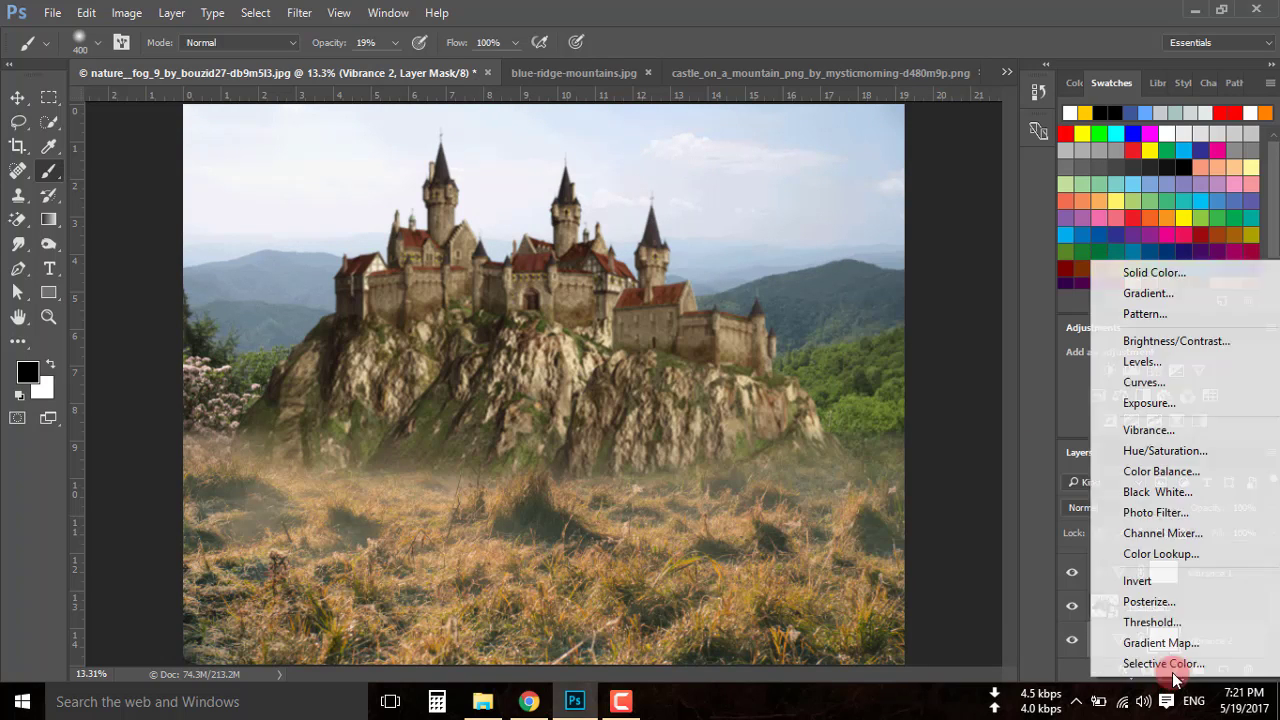
left_click(1143, 471)
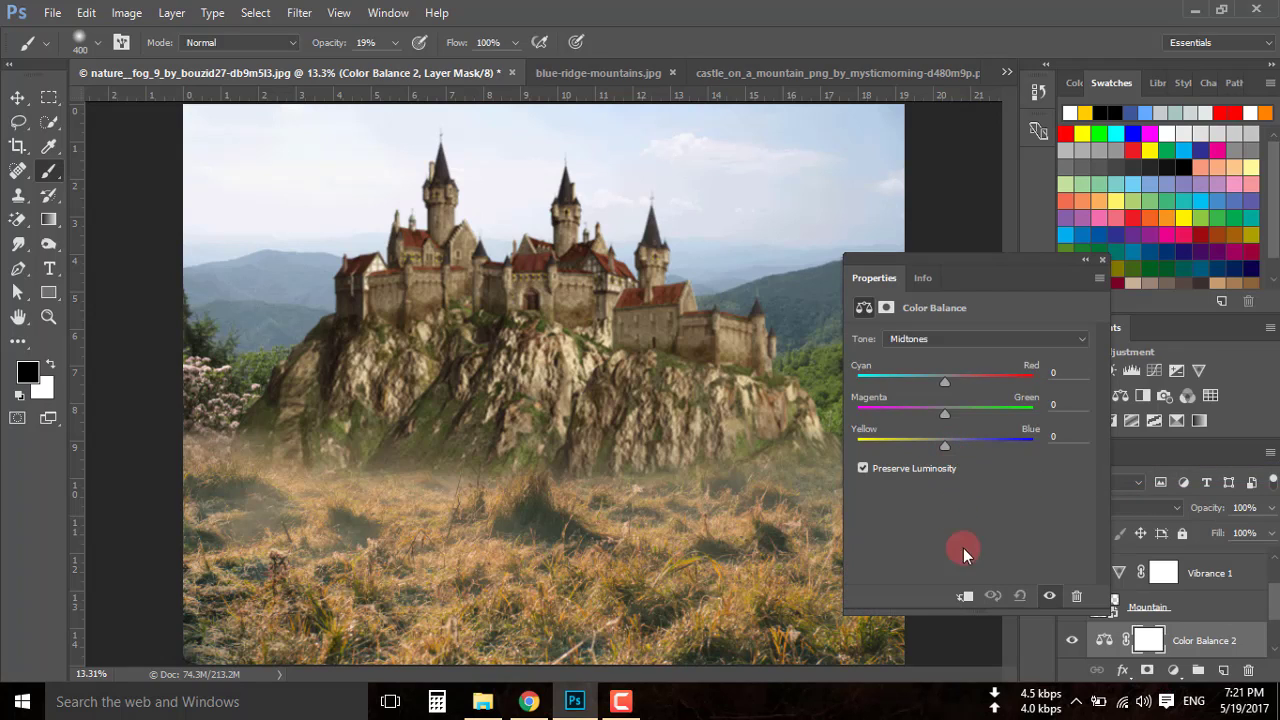
left_click(966, 597)
scroll(1120, 600, "down", 1)
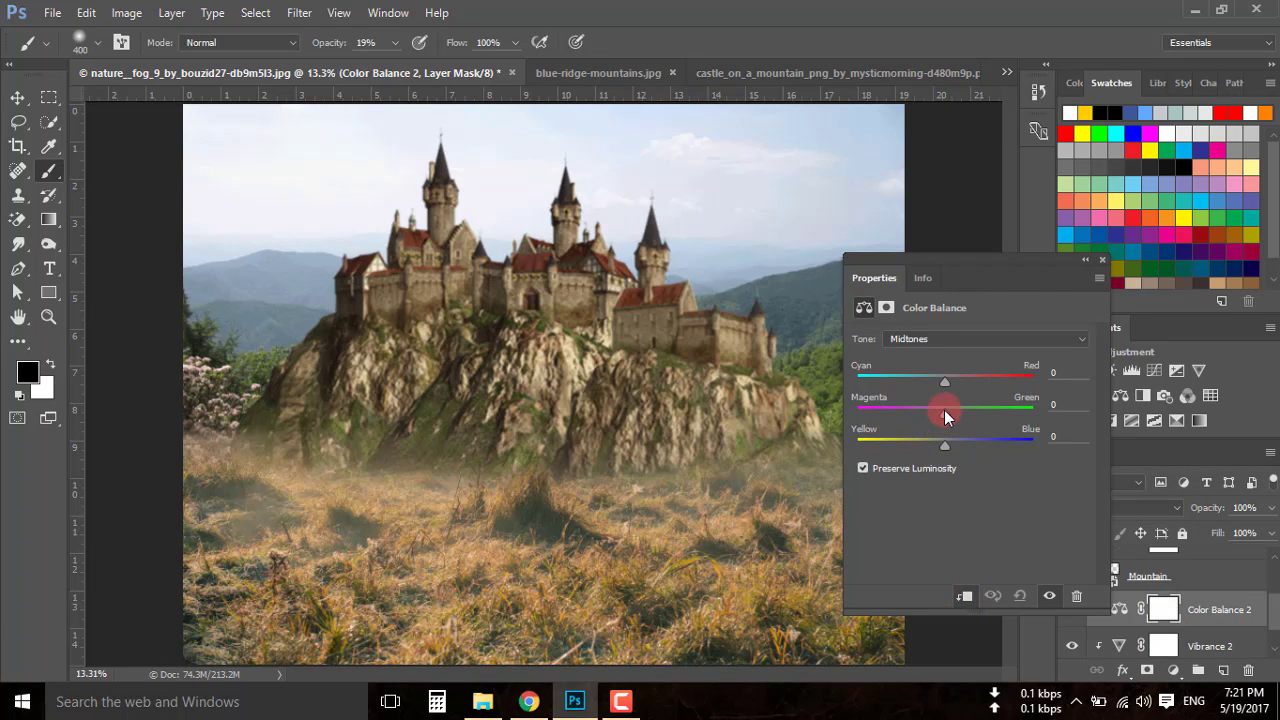
left_click_drag(943, 443, 928, 440)
left_click_drag(945, 380, 959, 378)
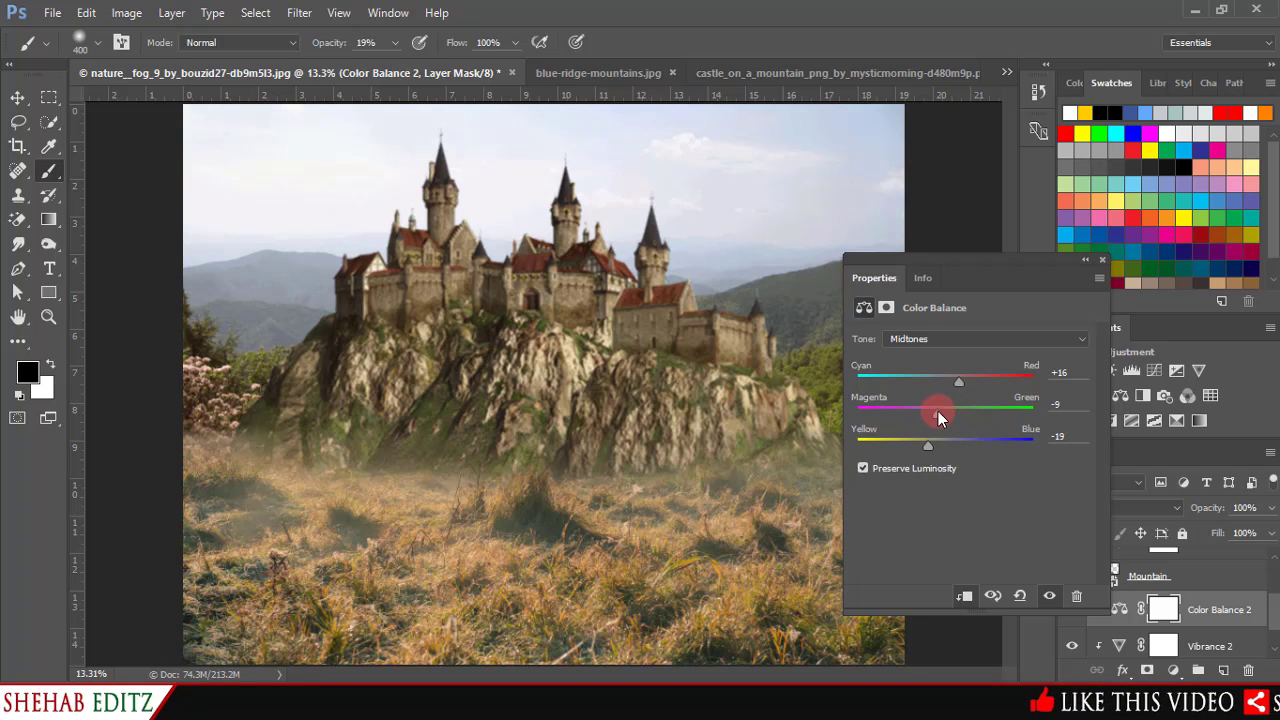
left_click_drag(938, 418, 945, 418)
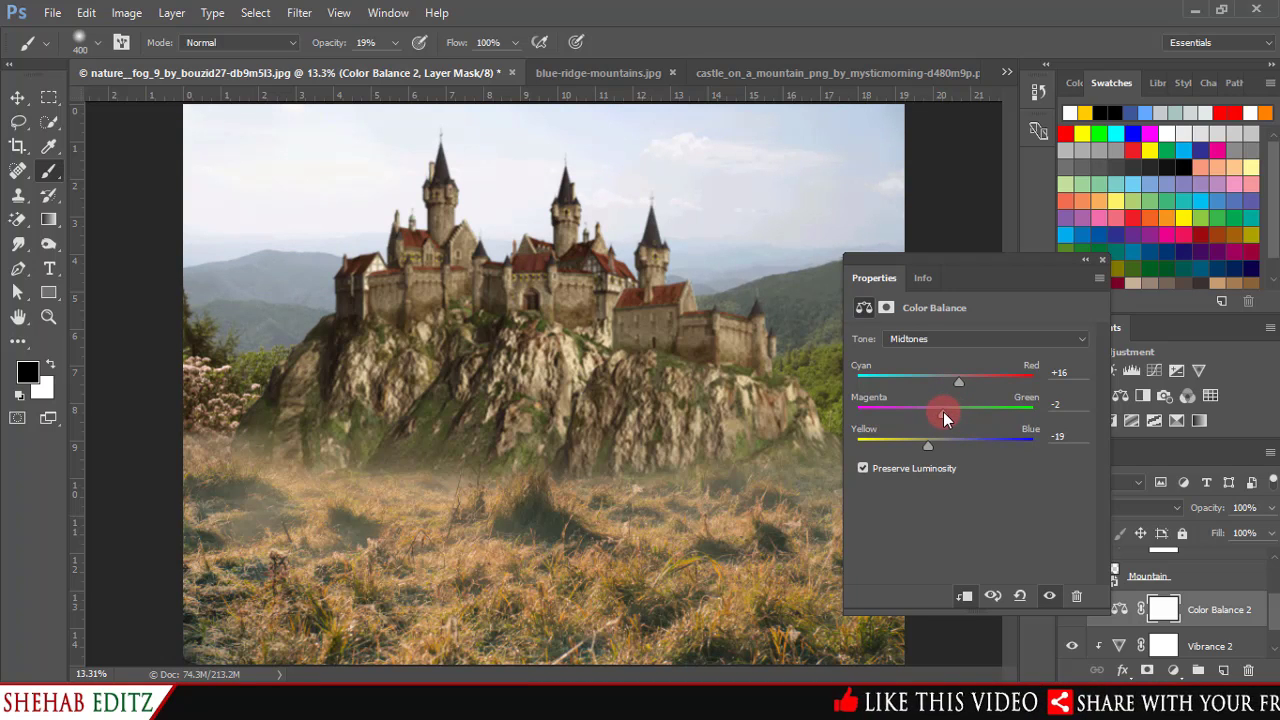
left_click(1017, 556)
left_click(1050, 597)
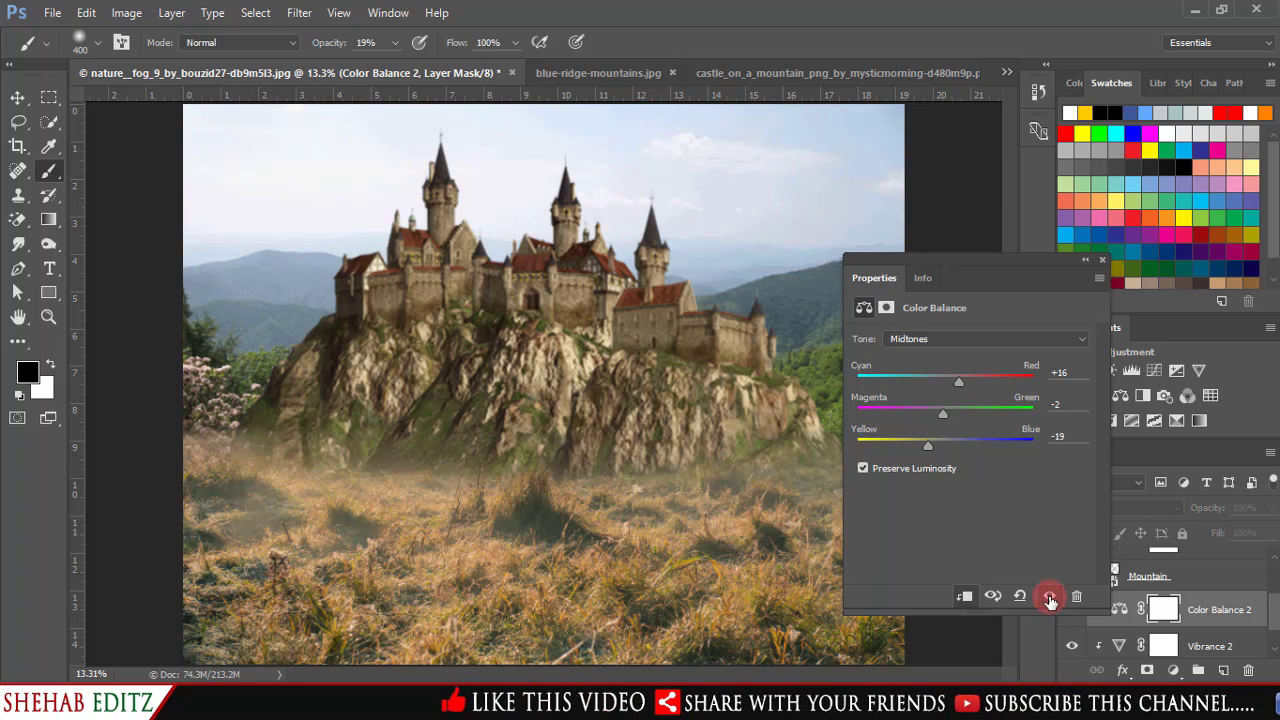
left_click(1103, 262)
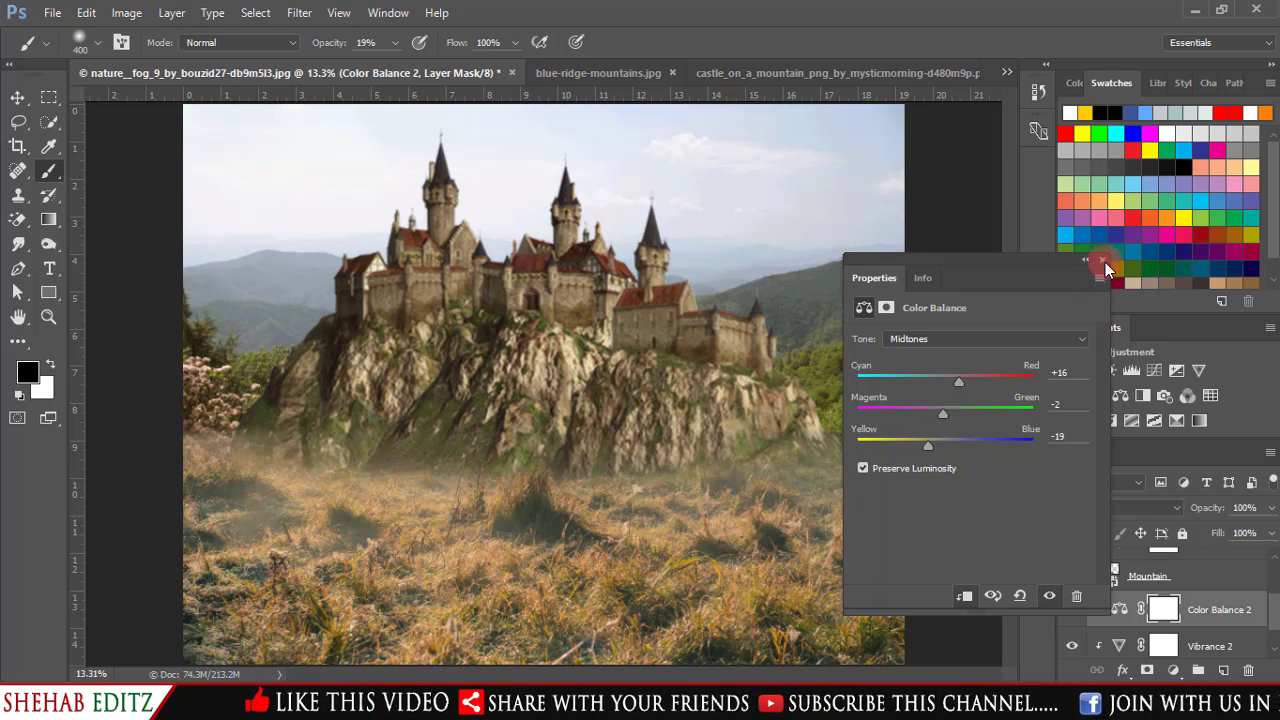
scroll(1180, 615, "down", 3)
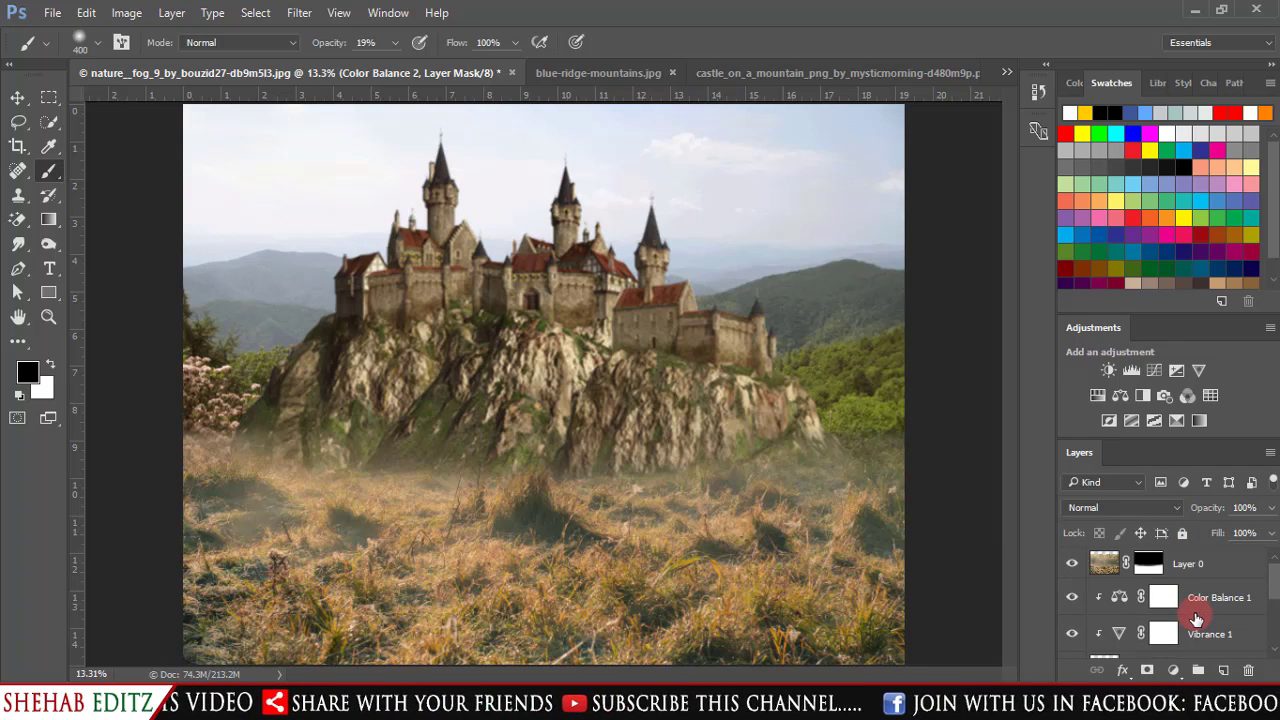
Close the blue-ridge-mountains and castle source images, keeping Layer 0 selected
left_click(1148, 563)
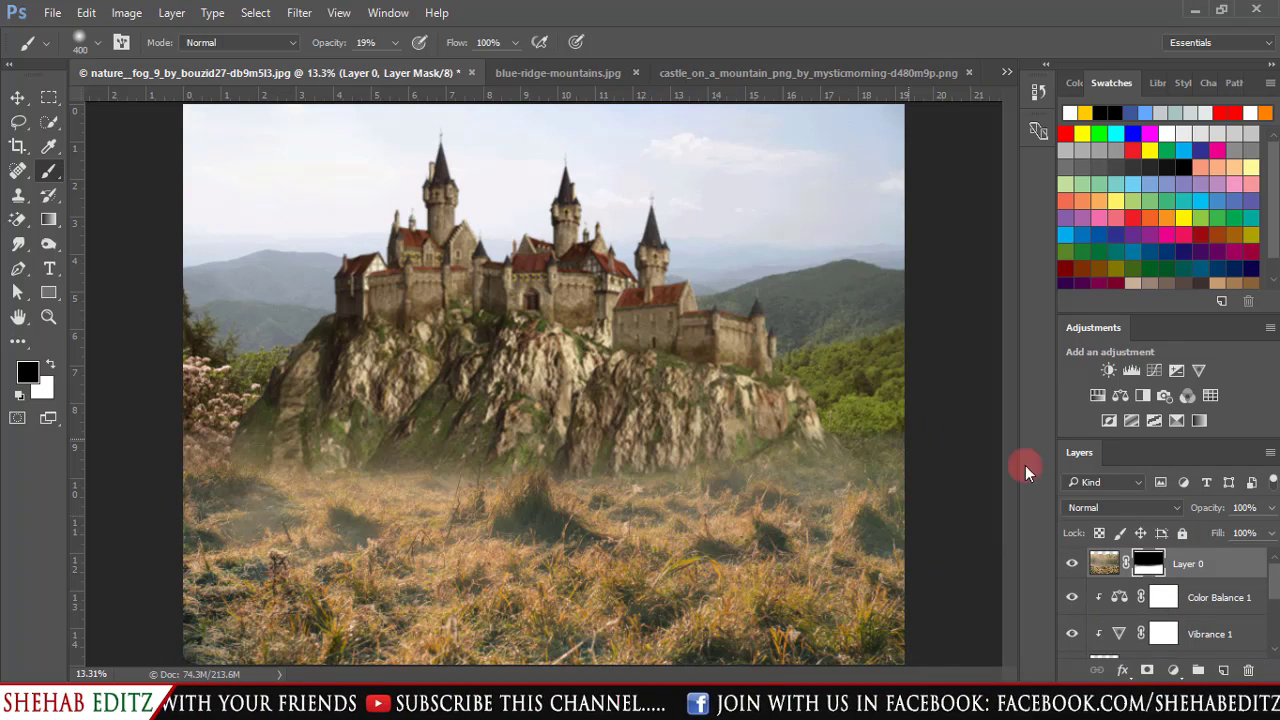
left_click(542, 74)
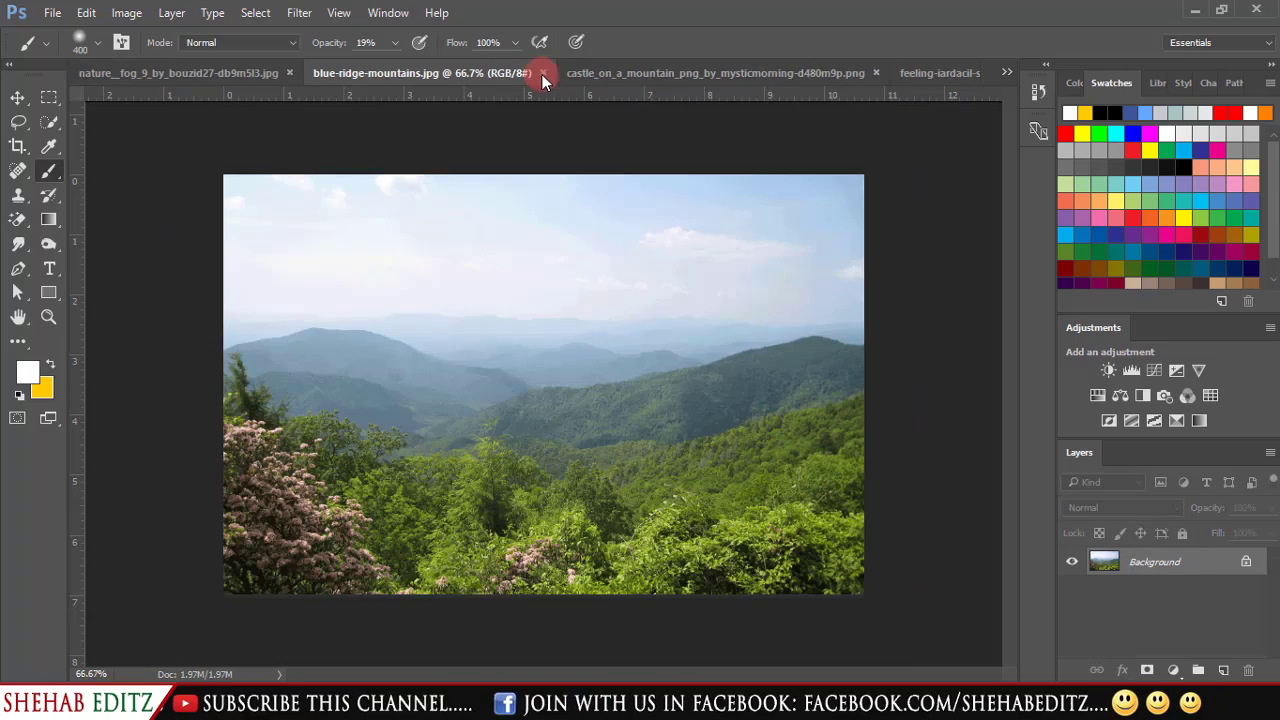
left_click(541, 73)
left_click(541, 74)
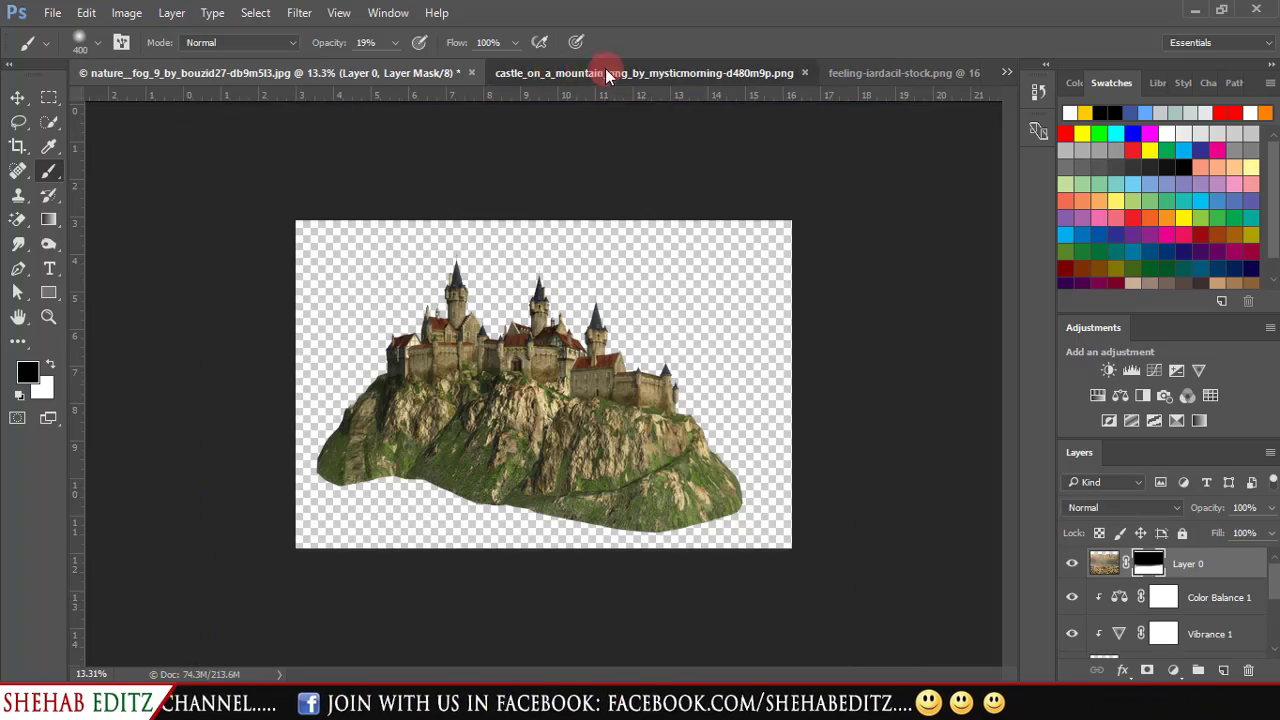
left_click(755, 70)
Drag the woman in green from her stock image into the castle composite with the Move tool
left_click(612, 80)
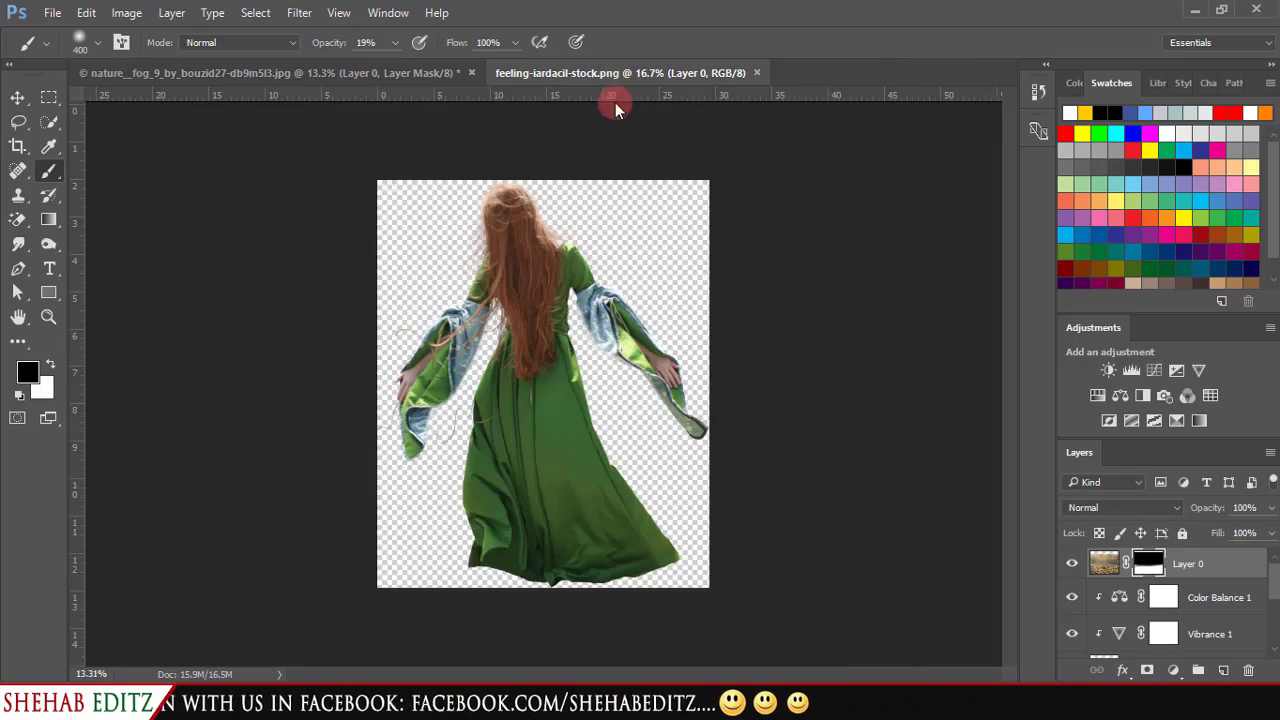
left_click(18, 97)
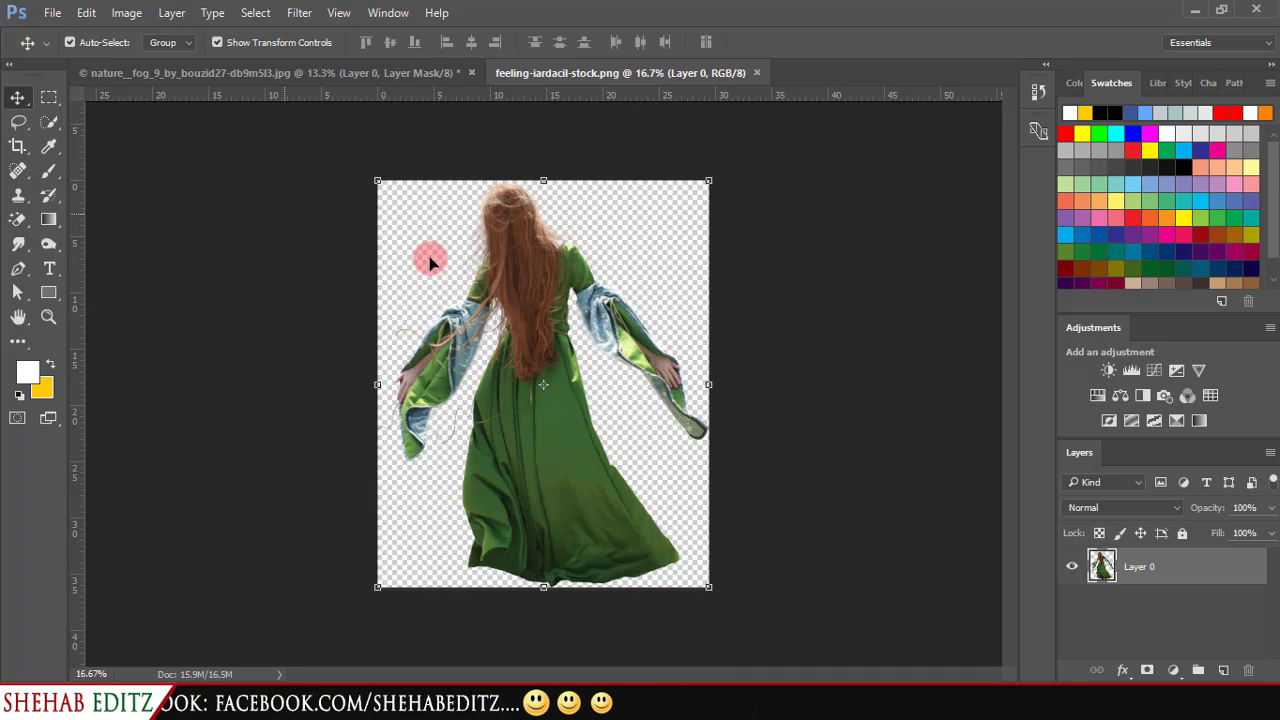
mouse_move(495, 250)
left_mouse_down()
mouse_move(320, 135)
mouse_move(514, 362)
left_mouse_up()
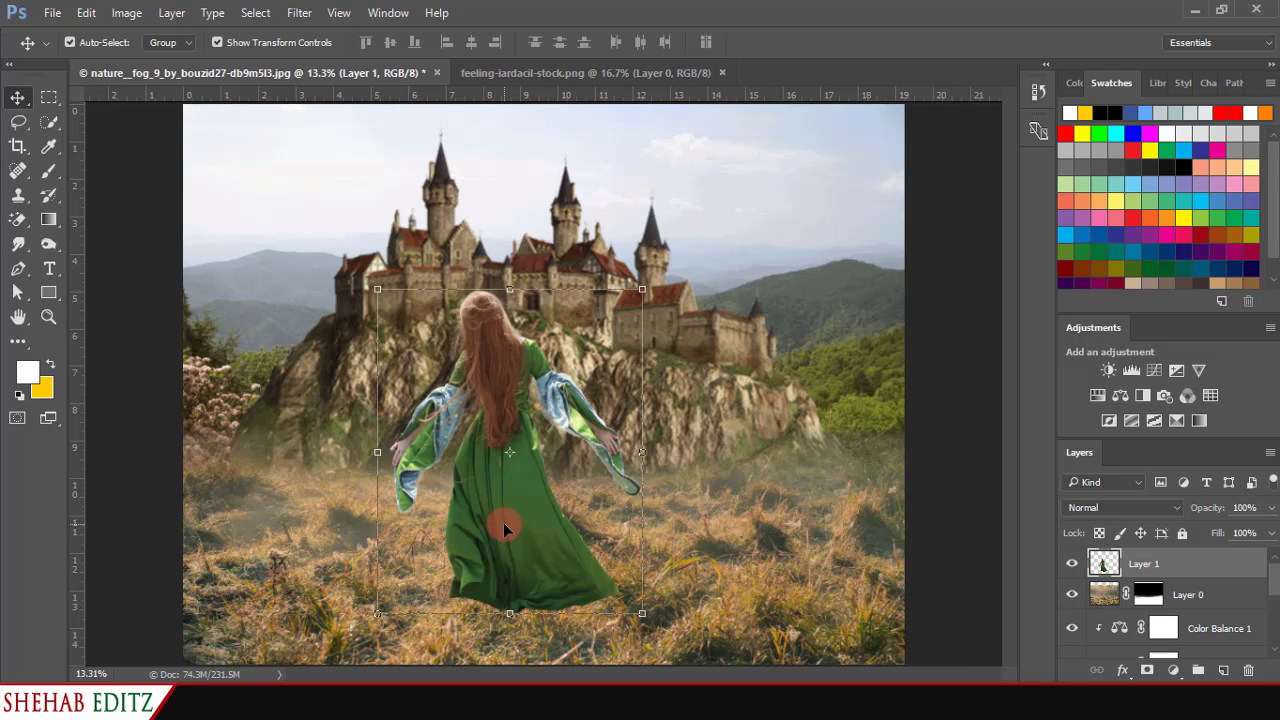
left_click_drag(504, 528, 517, 532)
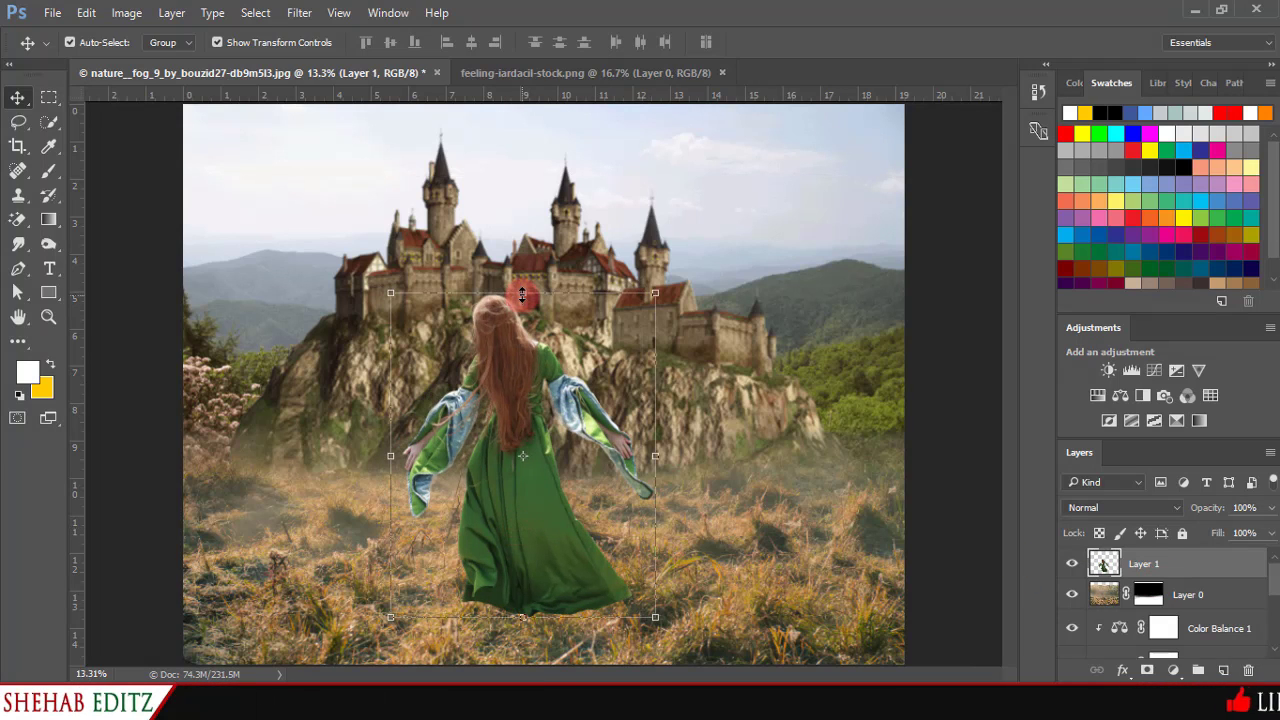
Convert the woman's layer, Layer 1, into a smart object
left_click(522, 295)
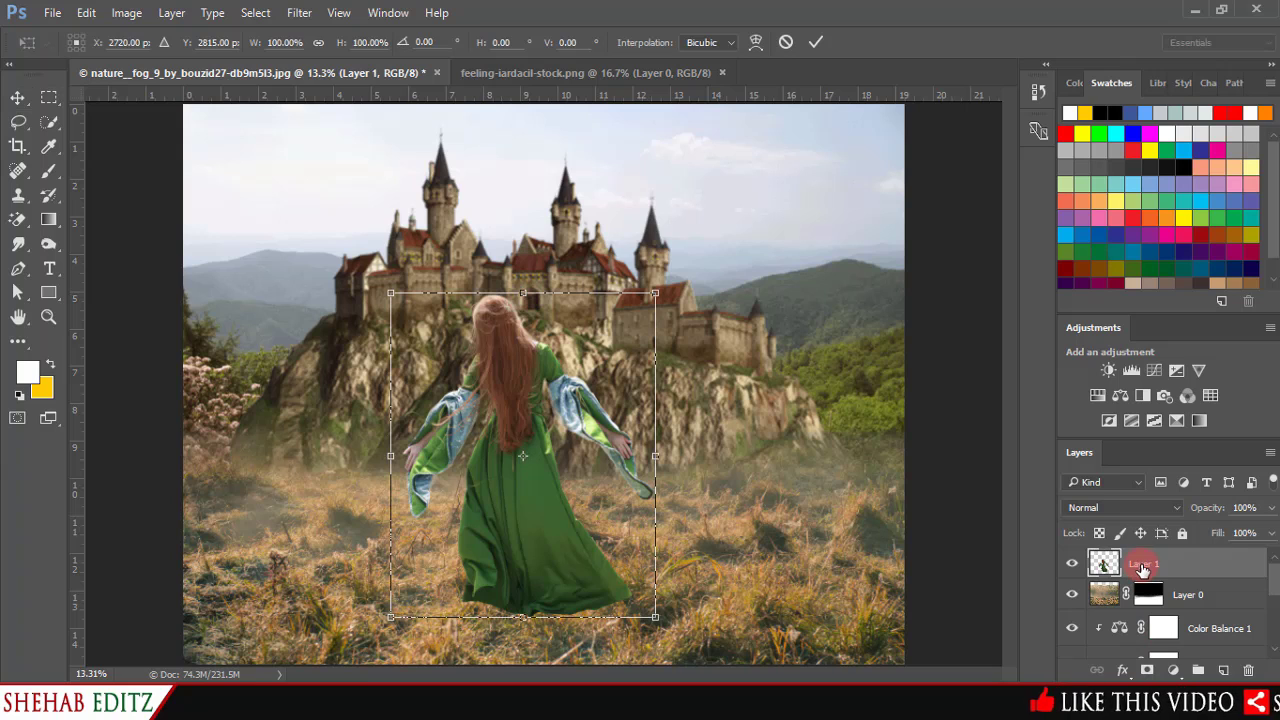
left_click(812, 43)
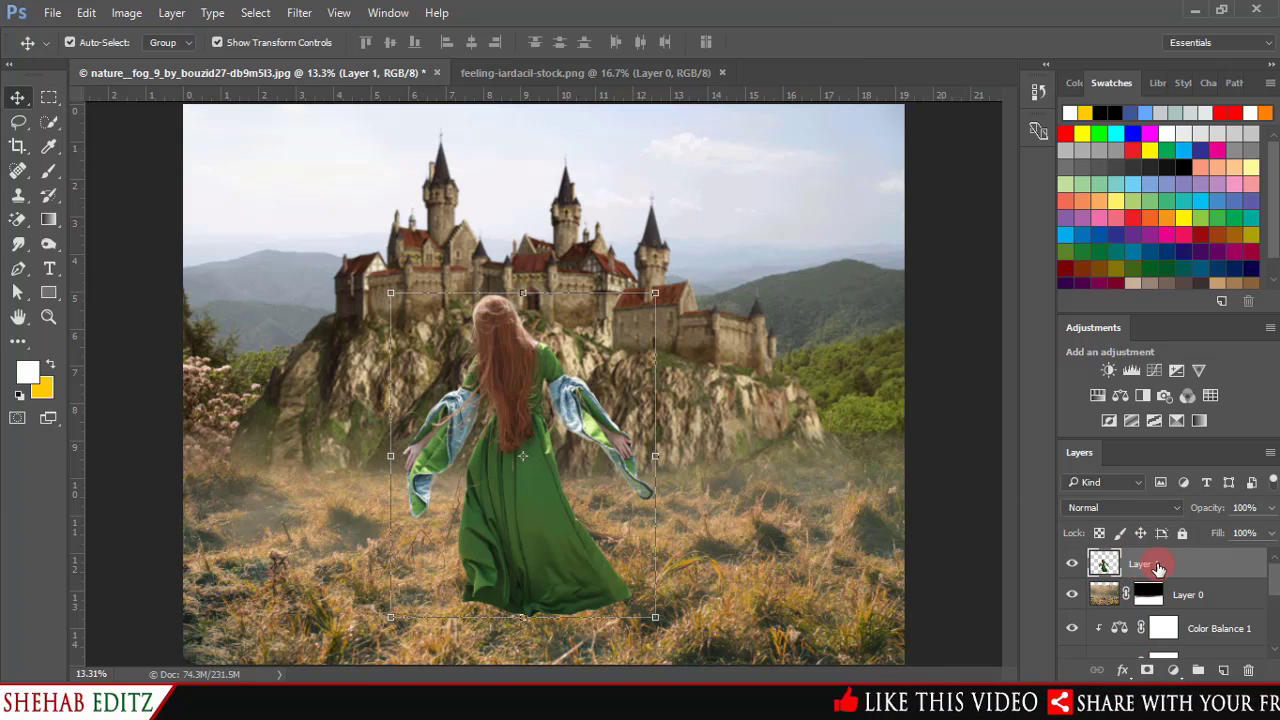
right_click(1157, 568)
left_click(1004, 318)
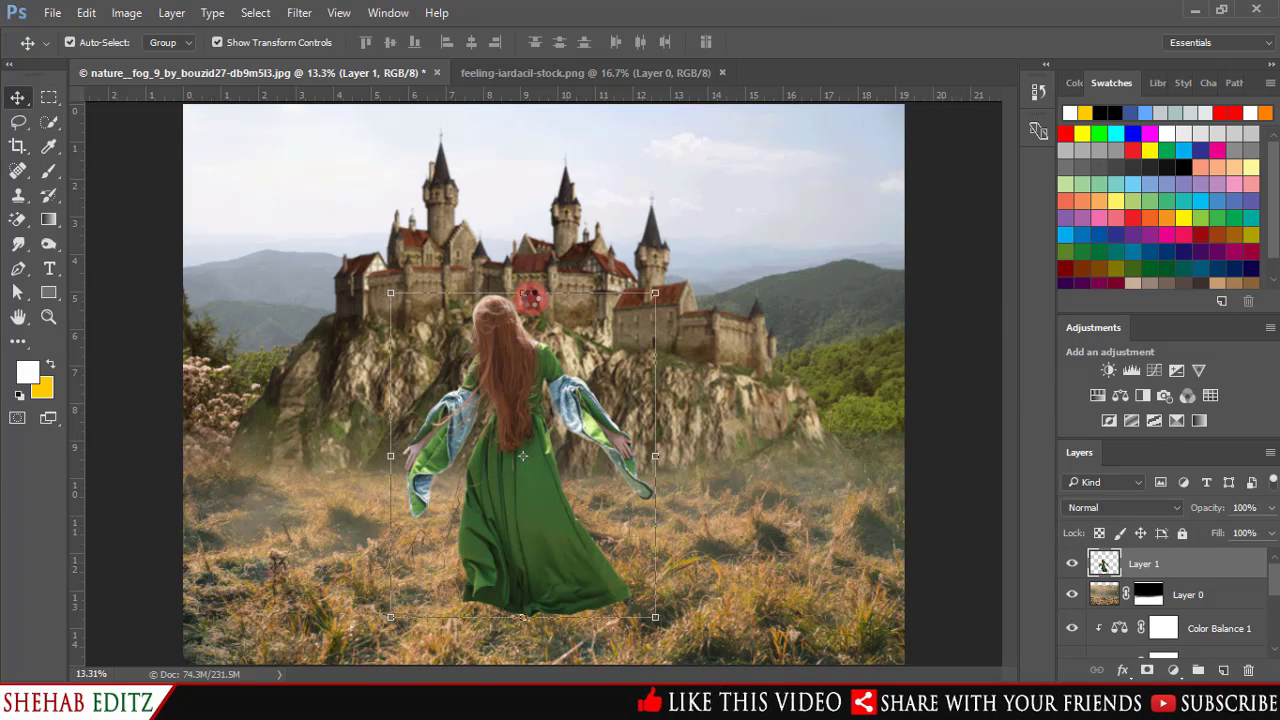
Enlarge the woman slightly and center her horizontally in the field before the castle
left_click_drag(524, 295, 525, 282)
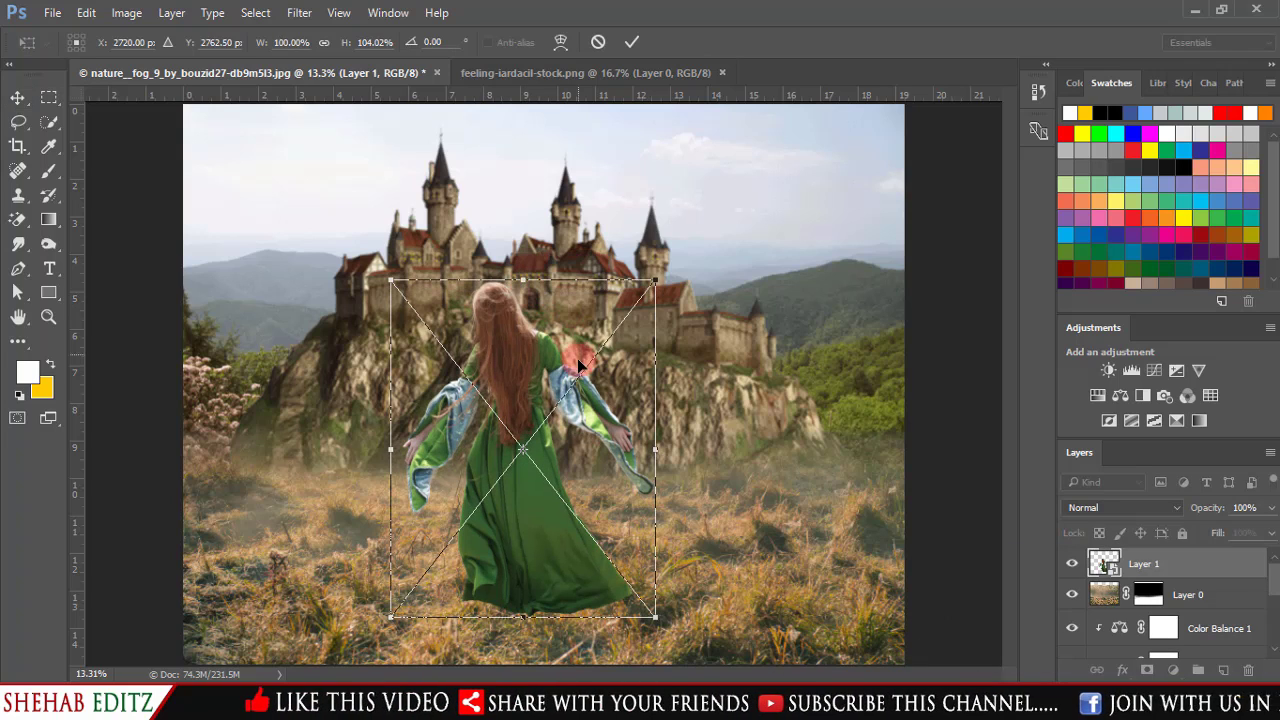
left_click_drag(601, 435, 605, 435)
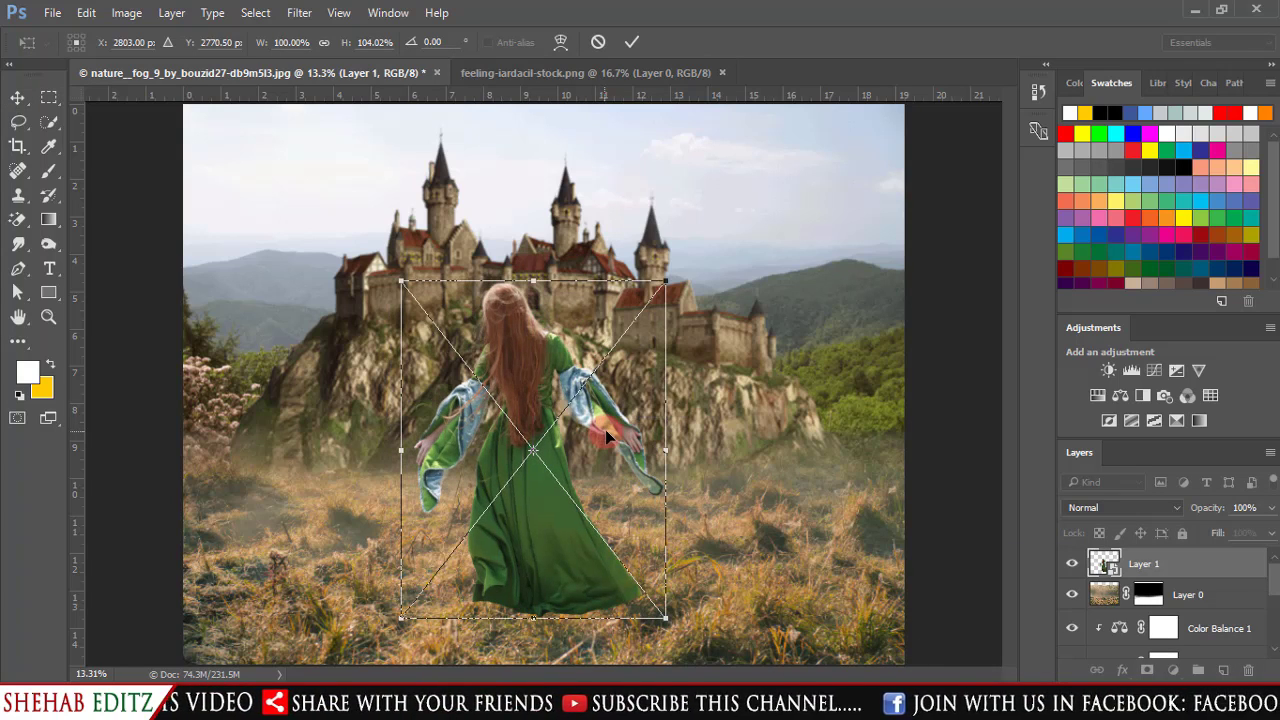
left_click_drag(666, 622, 676, 630)
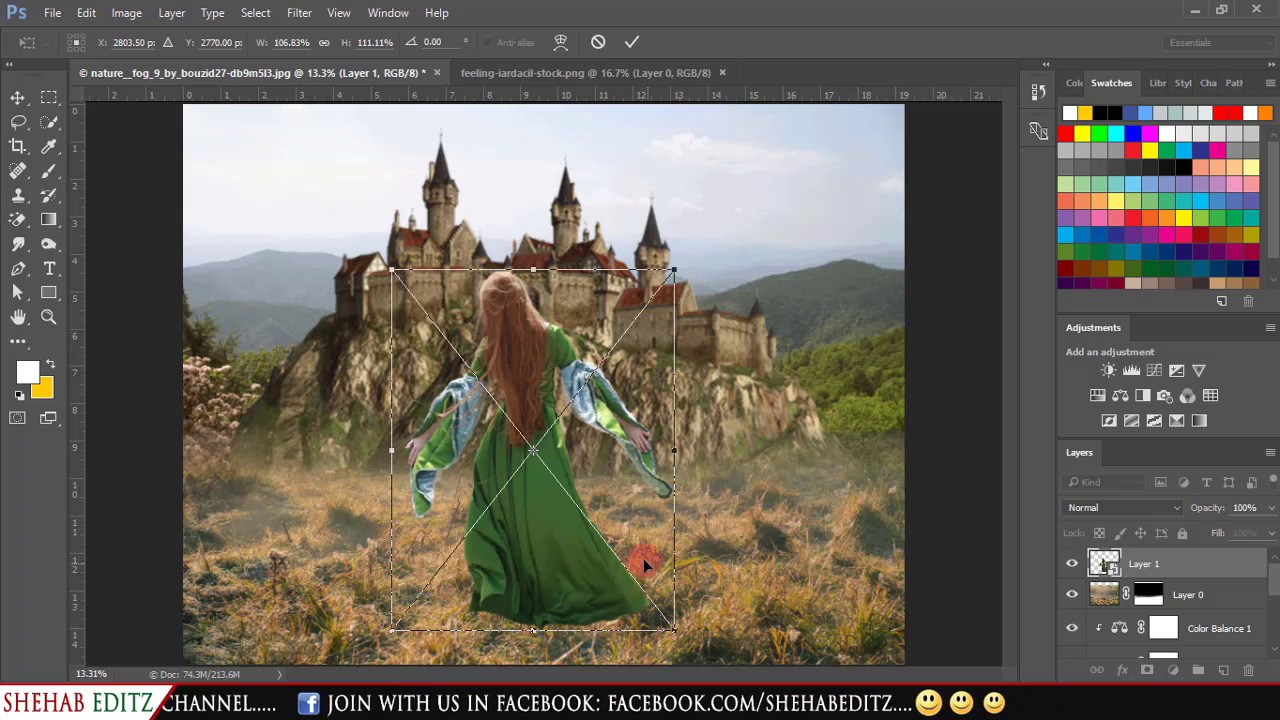
left_click_drag(643, 558, 639, 551)
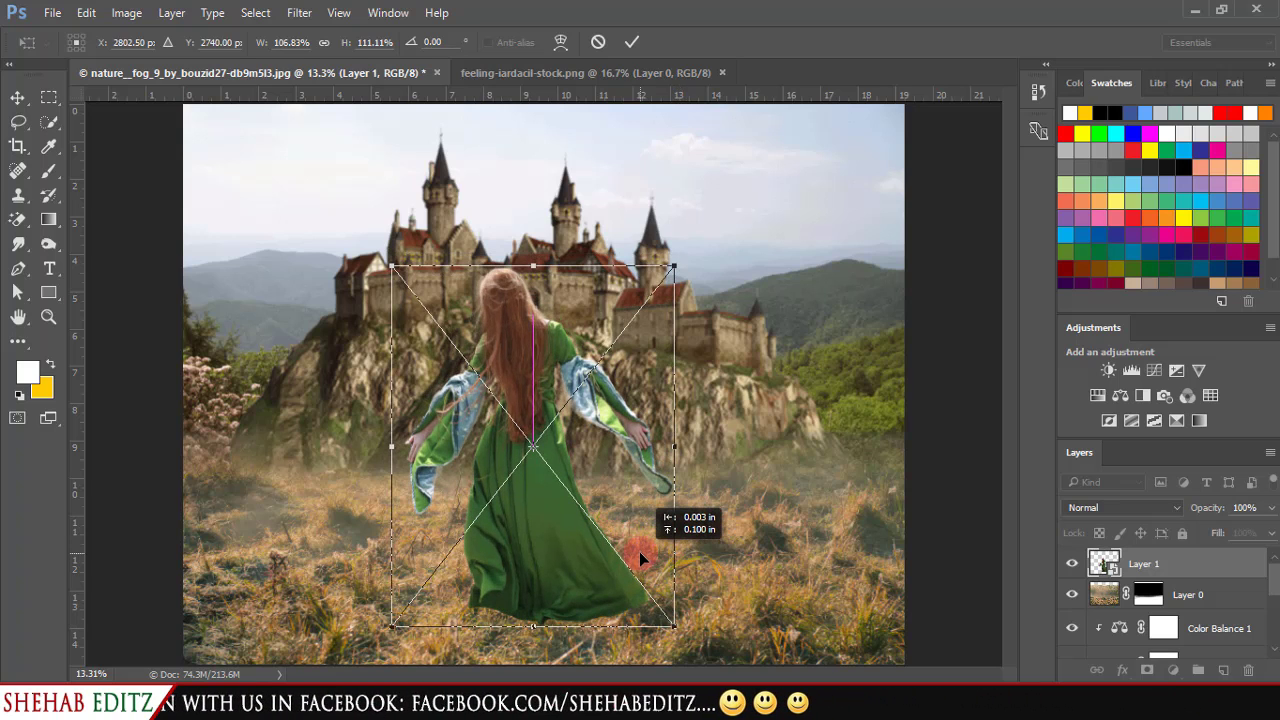
left_click_drag(639, 551, 639, 559)
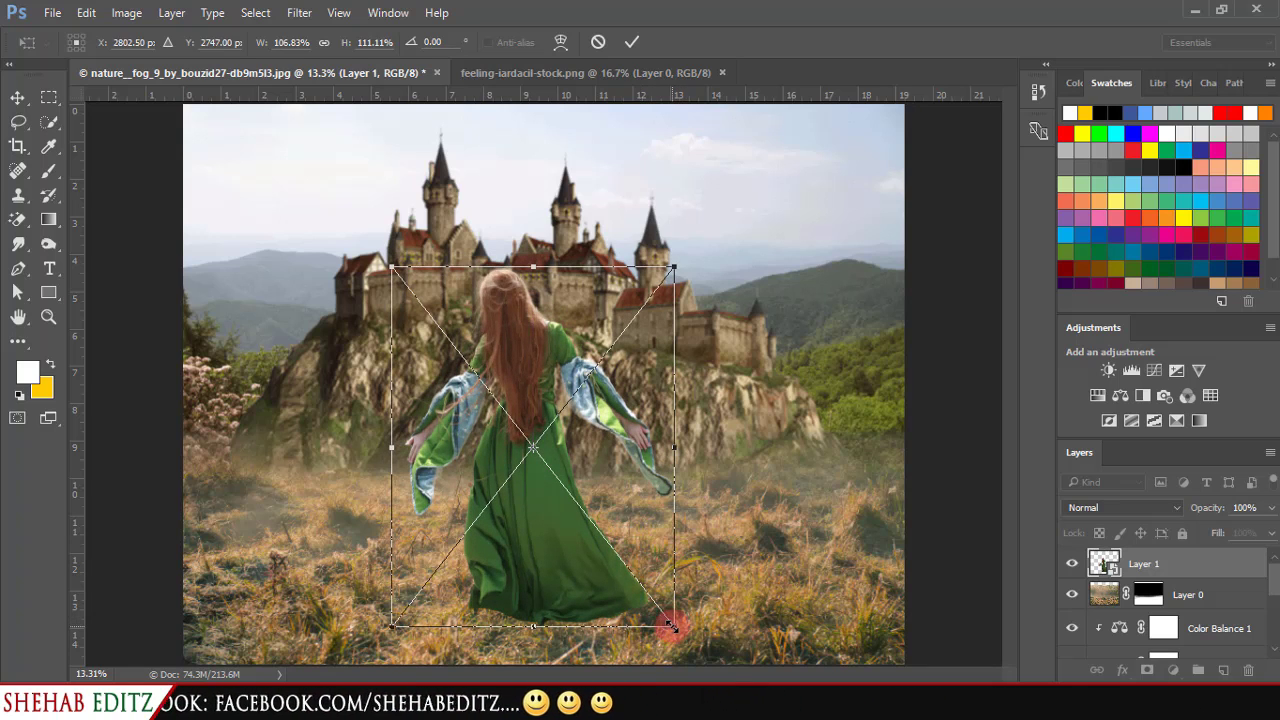
left_click_drag(670, 626, 677, 631)
left_click_drag(647, 509, 650, 510)
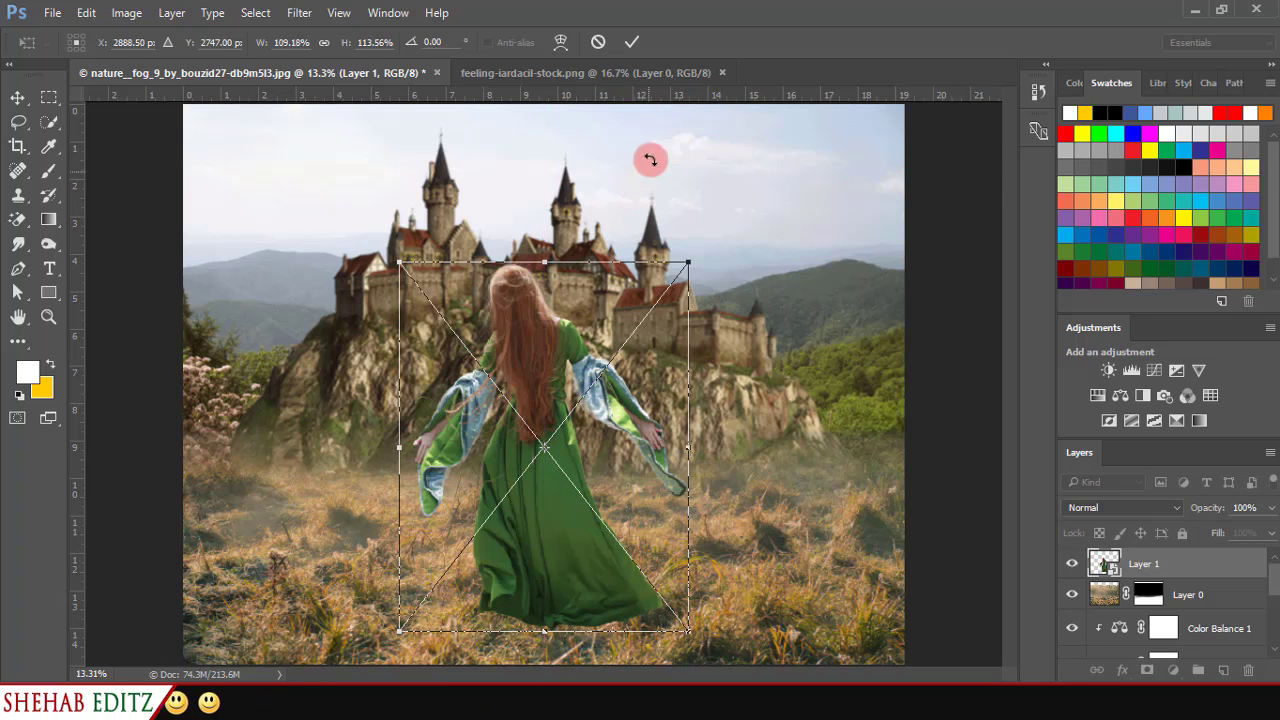
key("Return")
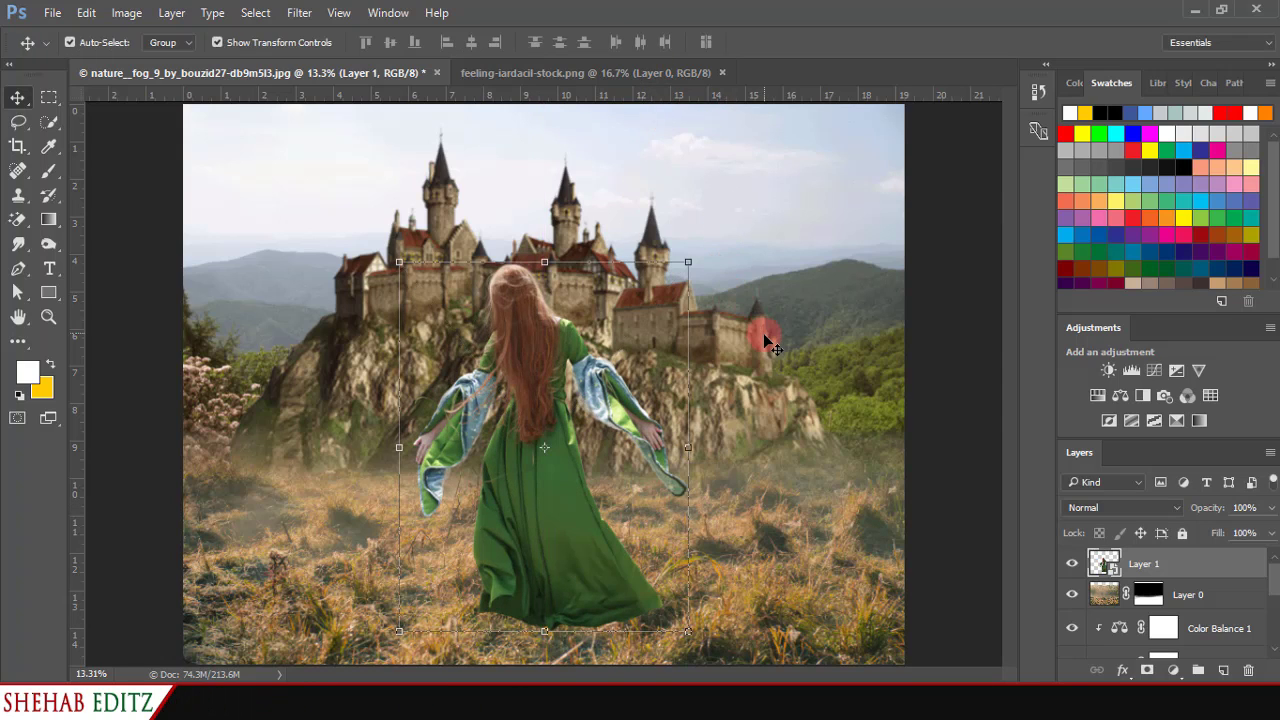
Open grass-png-17.png as its own document by dragging it from Explorer
left_click(765, 343)
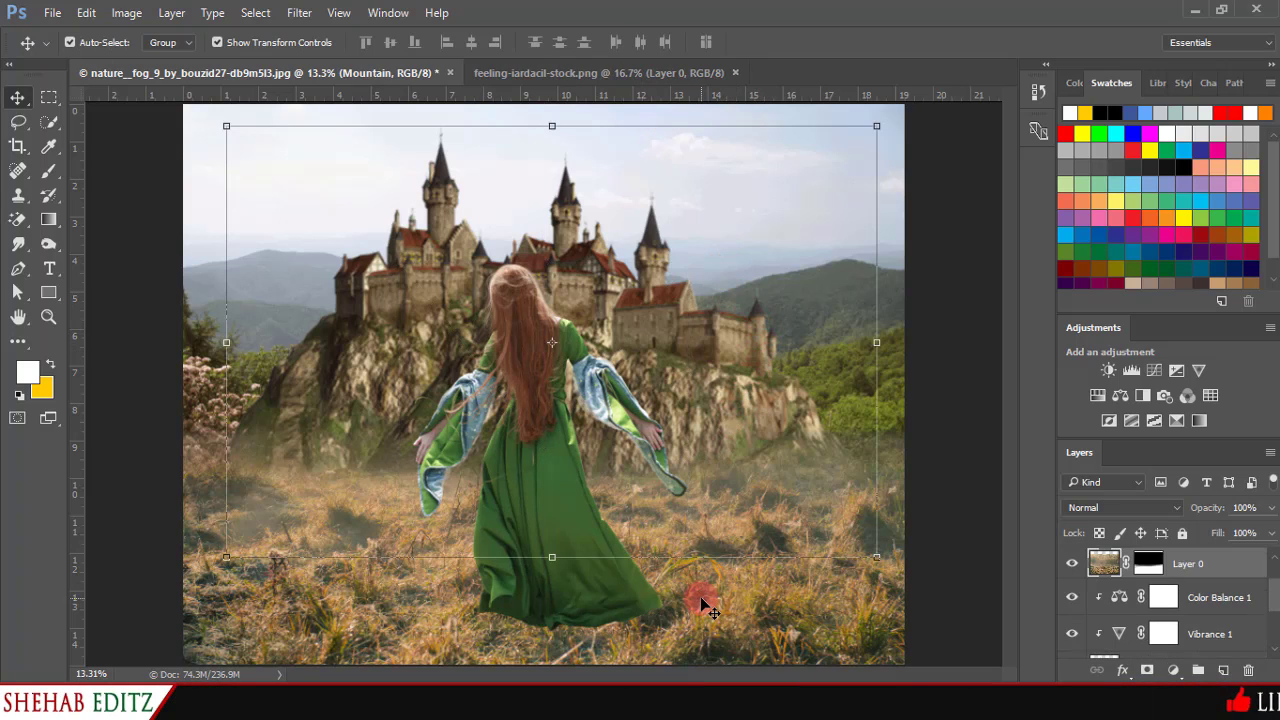
scroll(1186, 600, "up", 1)
left_click(1163, 566)
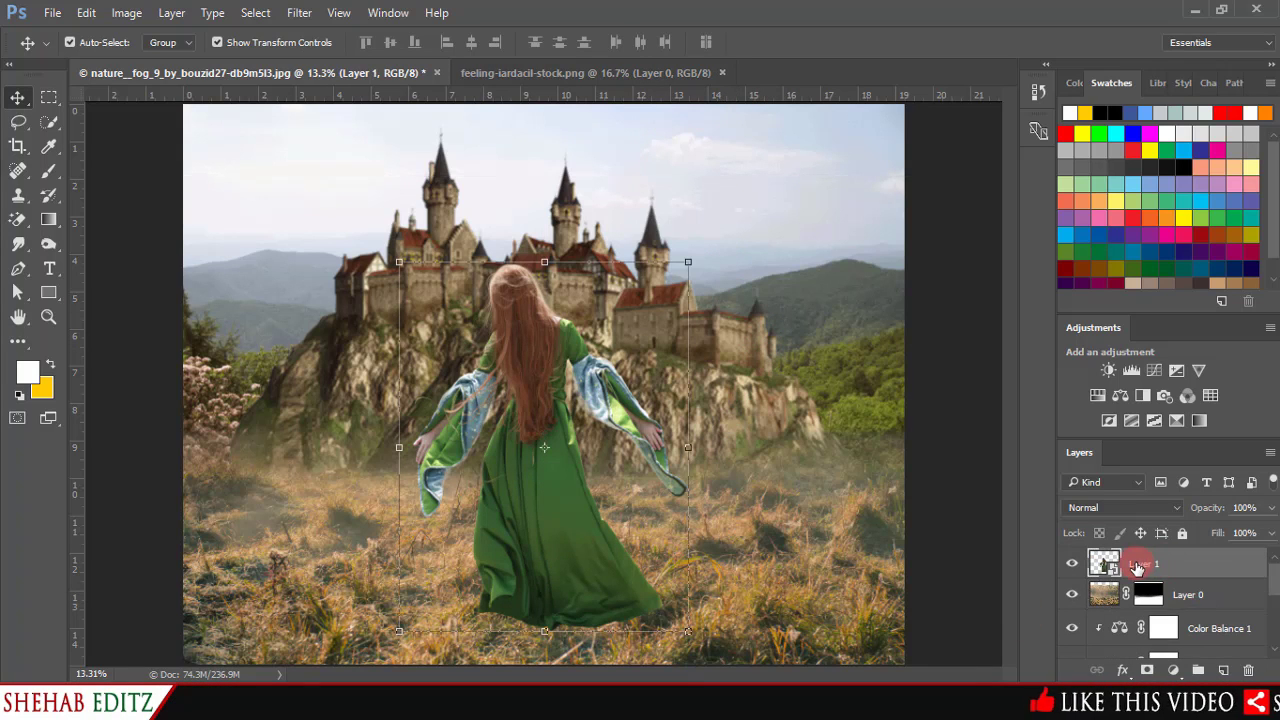
key("b")
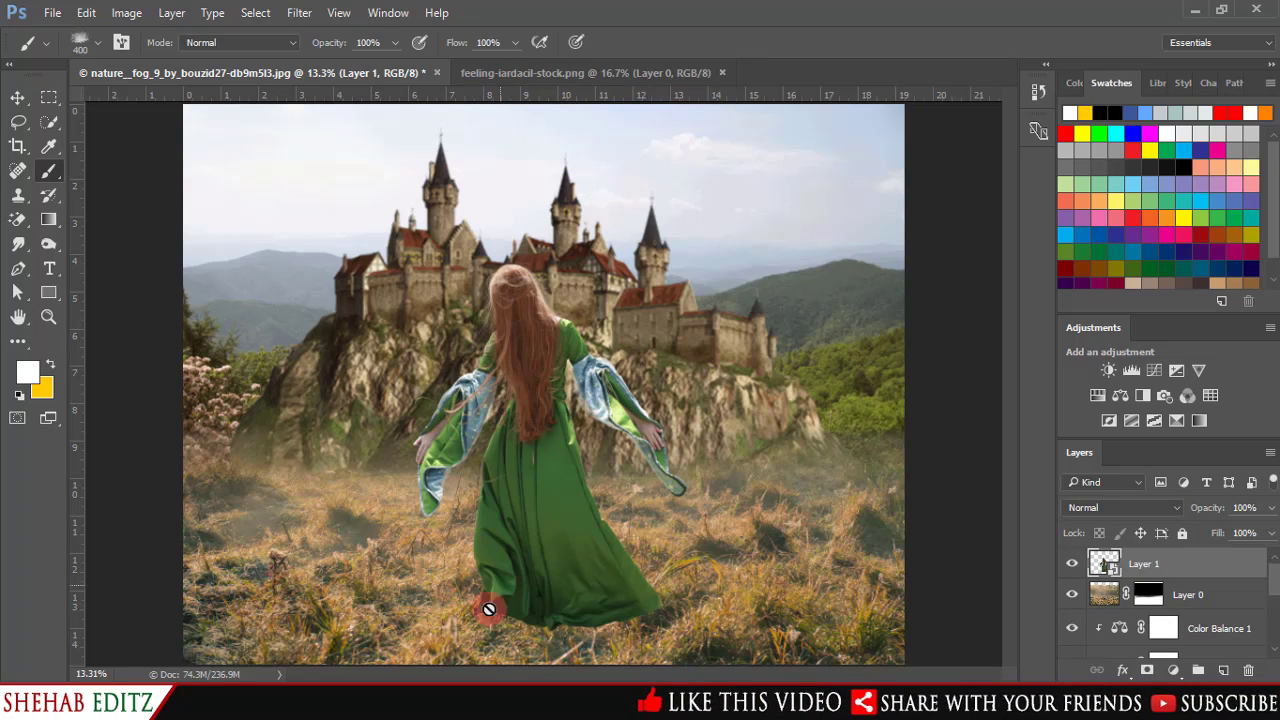
left_click(607, 620)
left_click_drag(1012, 230, 530, 712)
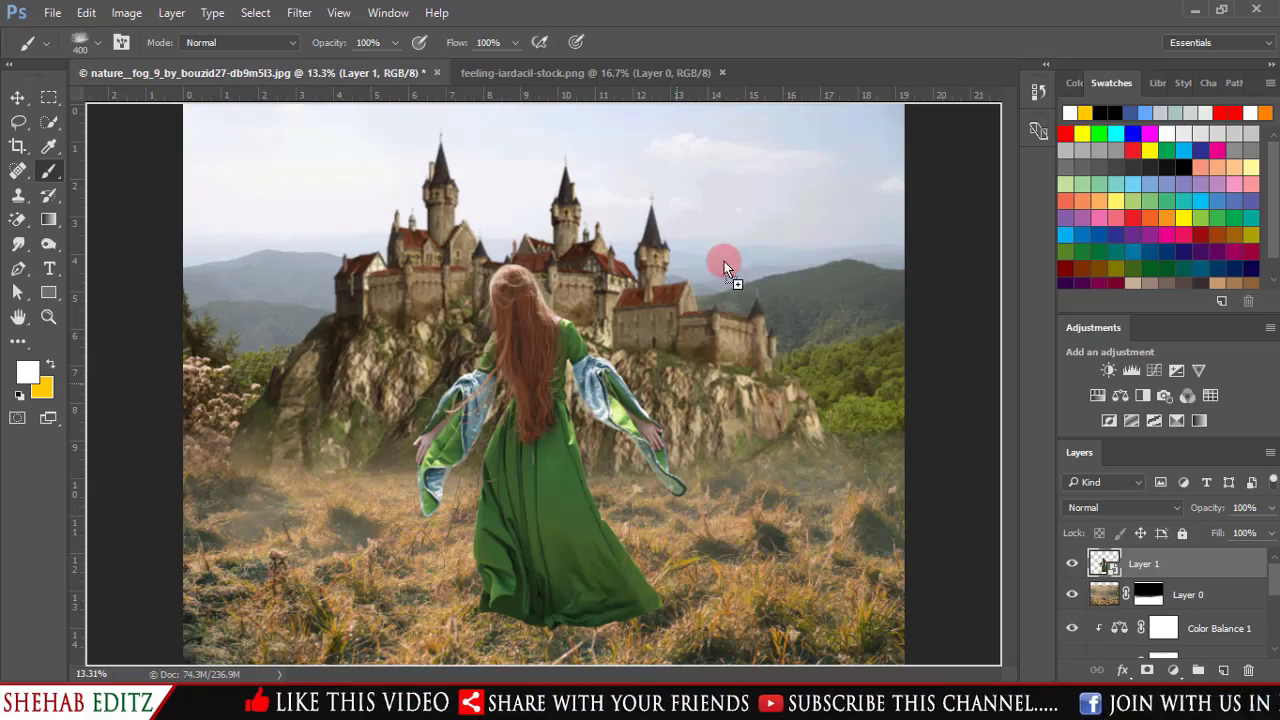
left_click_drag(575, 677, 808, 66)
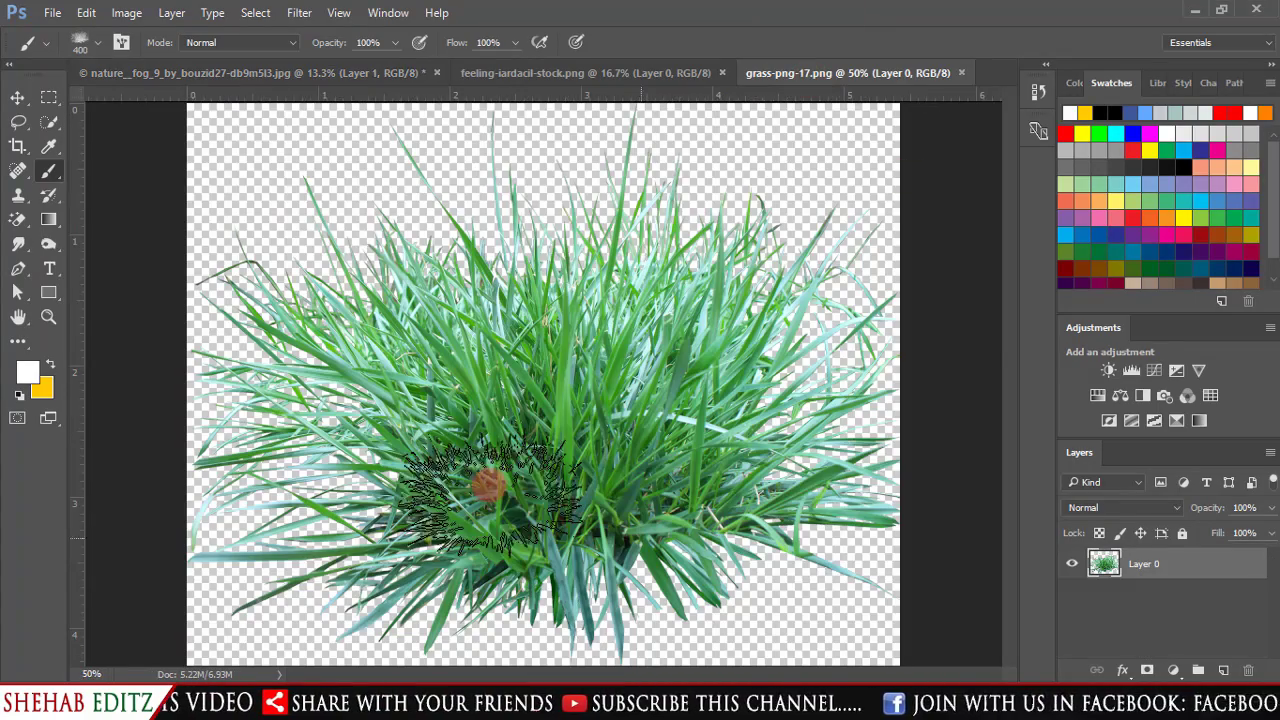
Define the grass clump as a brush preset named Grass, shrink the brush to 150, and close the grass image
left_click(85, 14)
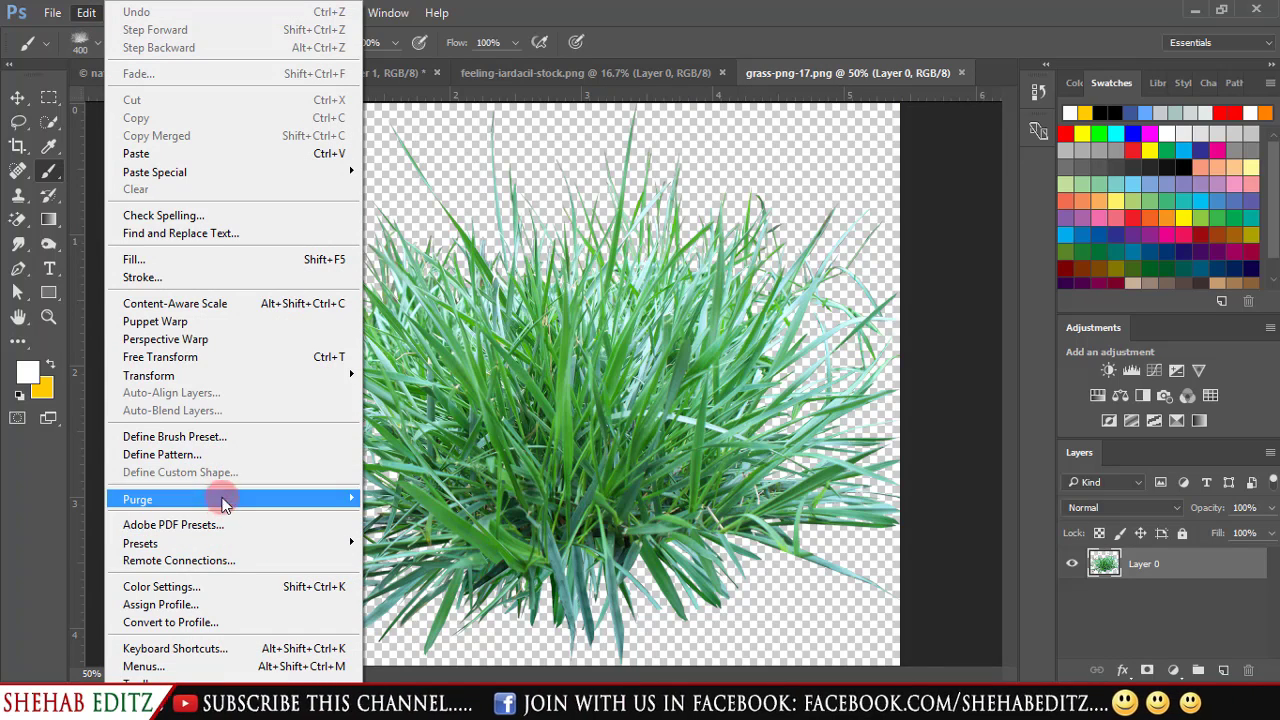
left_click(200, 441)
type("Grass")
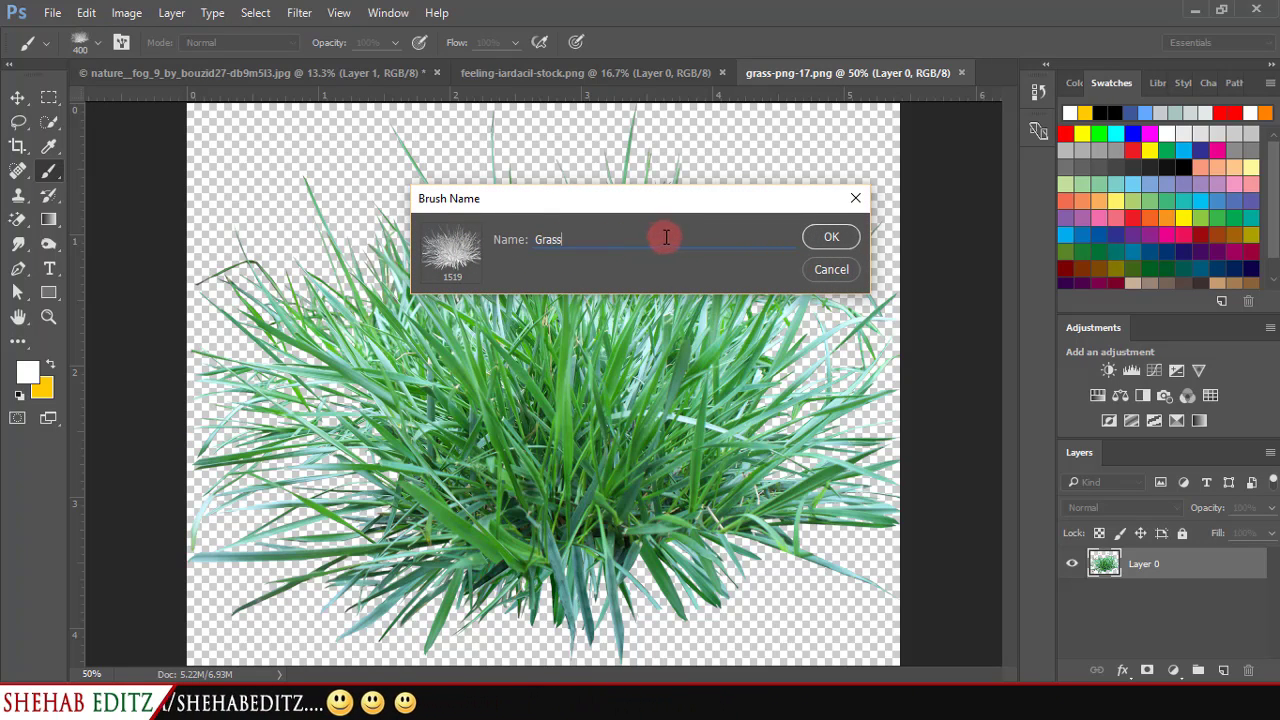
left_click(832, 245)
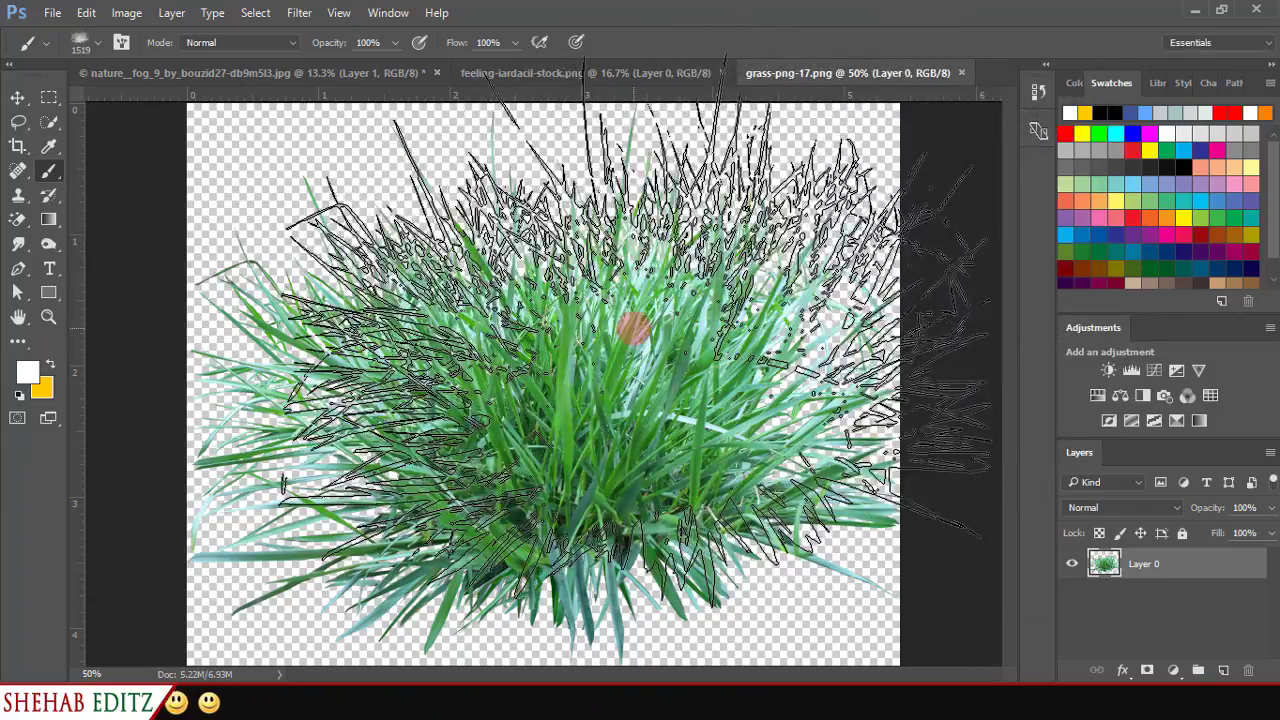
key("bracketleft")
key("bracketleft")
key("bracketleft")
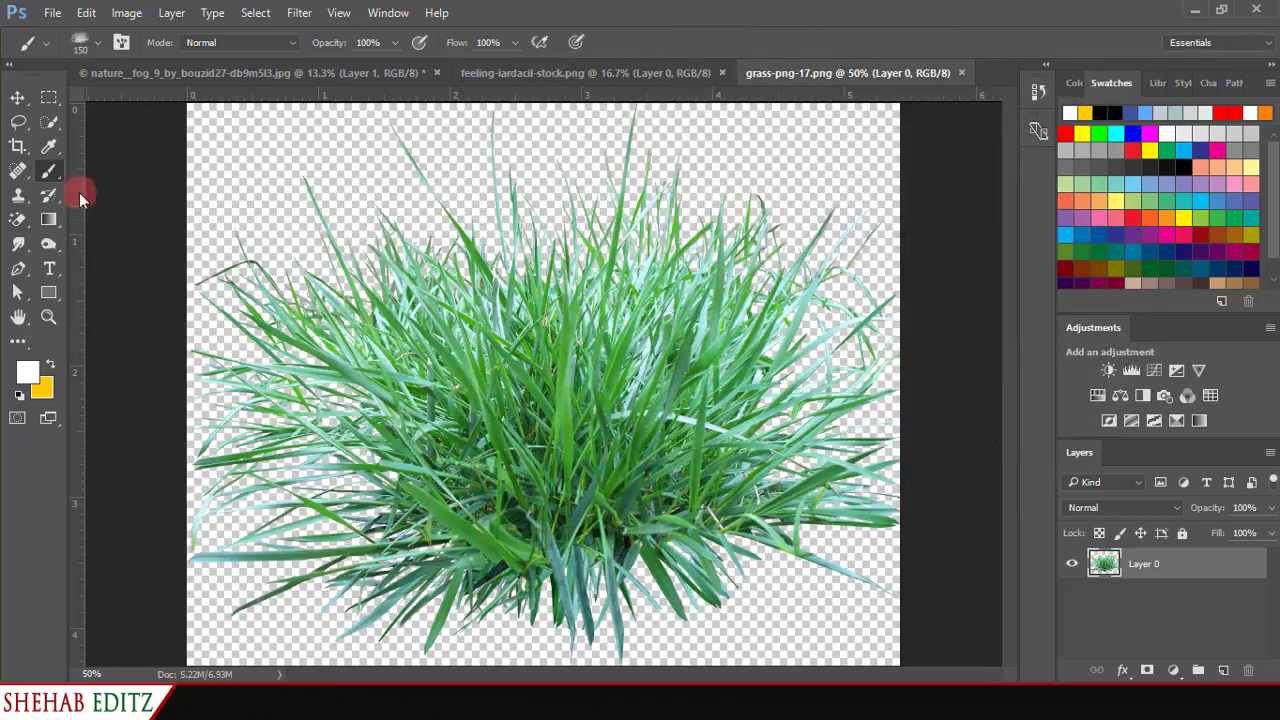
left_click(955, 73)
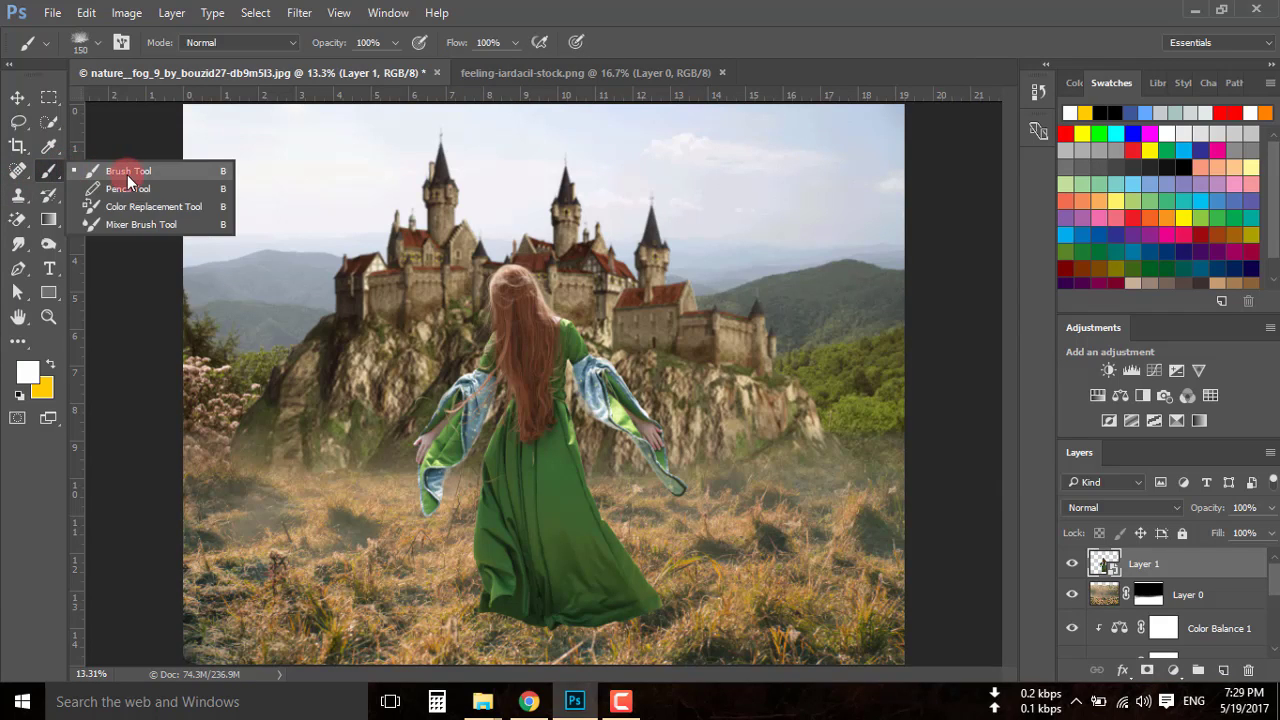
Pick the Brush Tool with the new Grass tip and add a layer mask to Layer 1
left_click(127, 172)
left_click(97, 46)
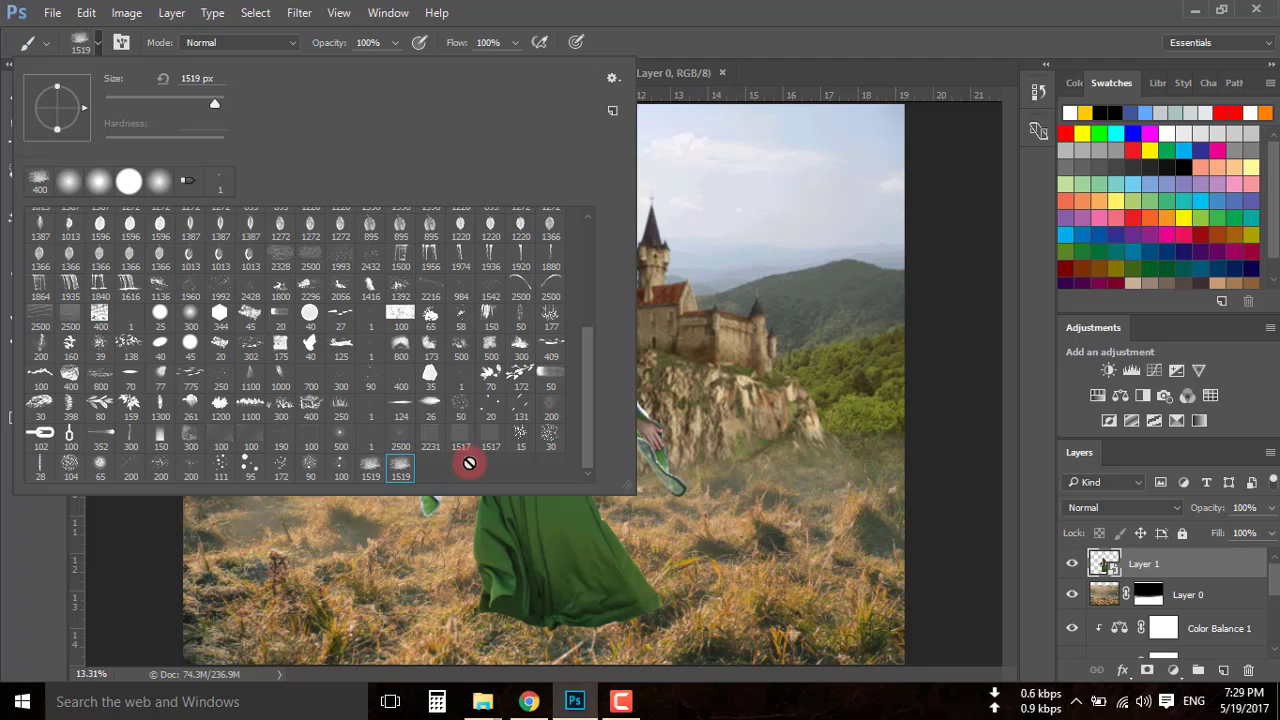
left_click(735, 444)
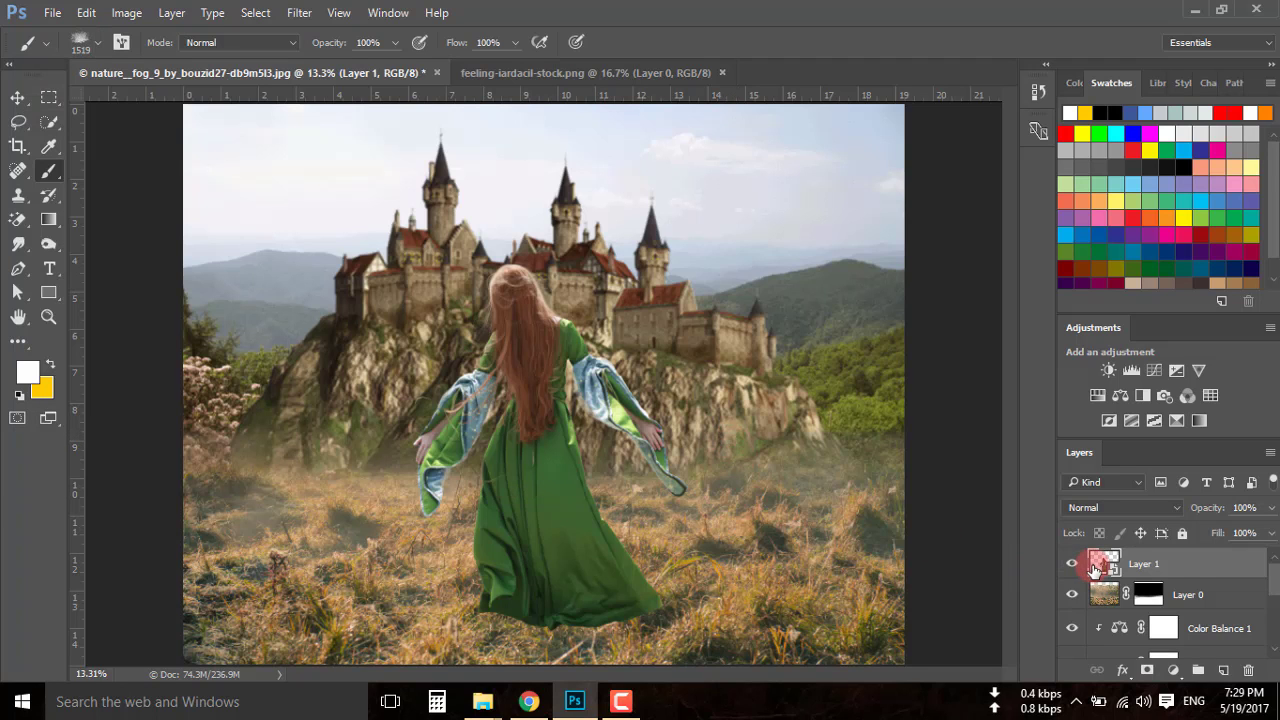
left_click(1147, 670)
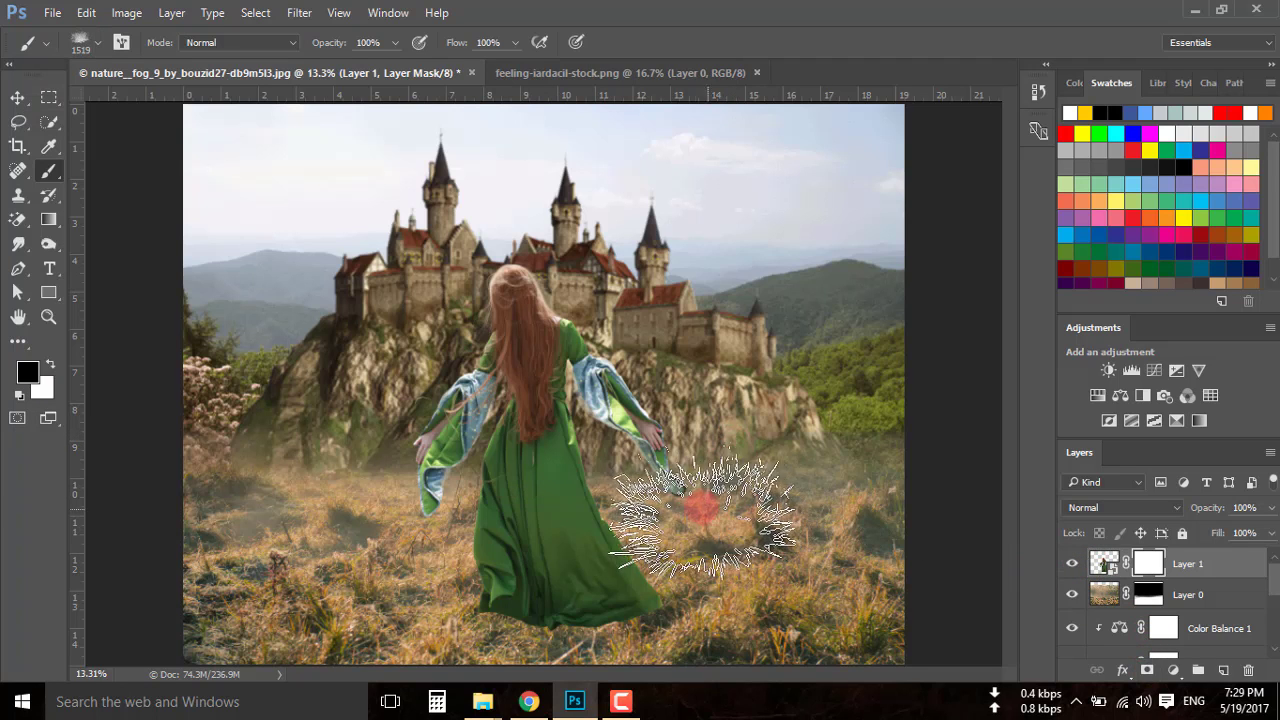
Set the Grass brush size to 500 for painting along the dress hem
scroll(620, 455, "up", 1)
scroll(619, 448, "up", 1)
scroll(625, 435, "down", 2)
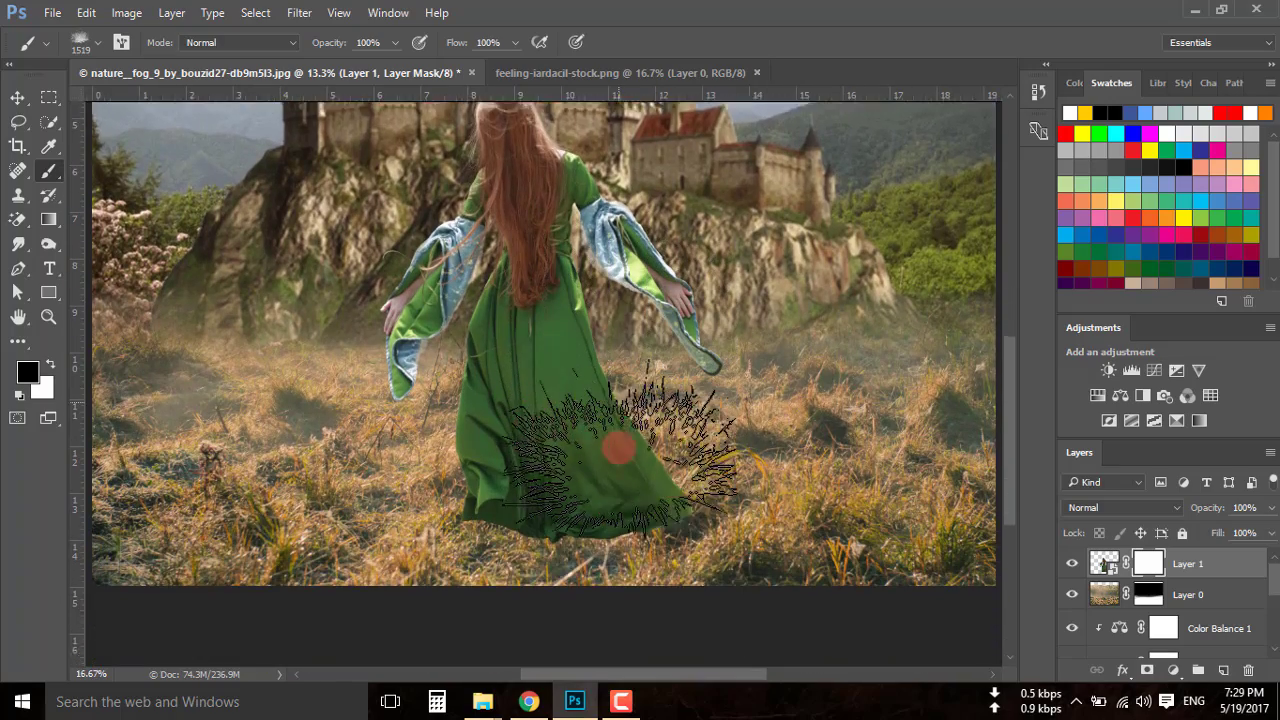
scroll(632, 425, "down", 2)
scroll(640, 412, "down", 2)
key("bracketleft")
key("bracketleft")
key("bracketleft")
key("bracketleft")
key("bracketleft")
key("bracketleft")
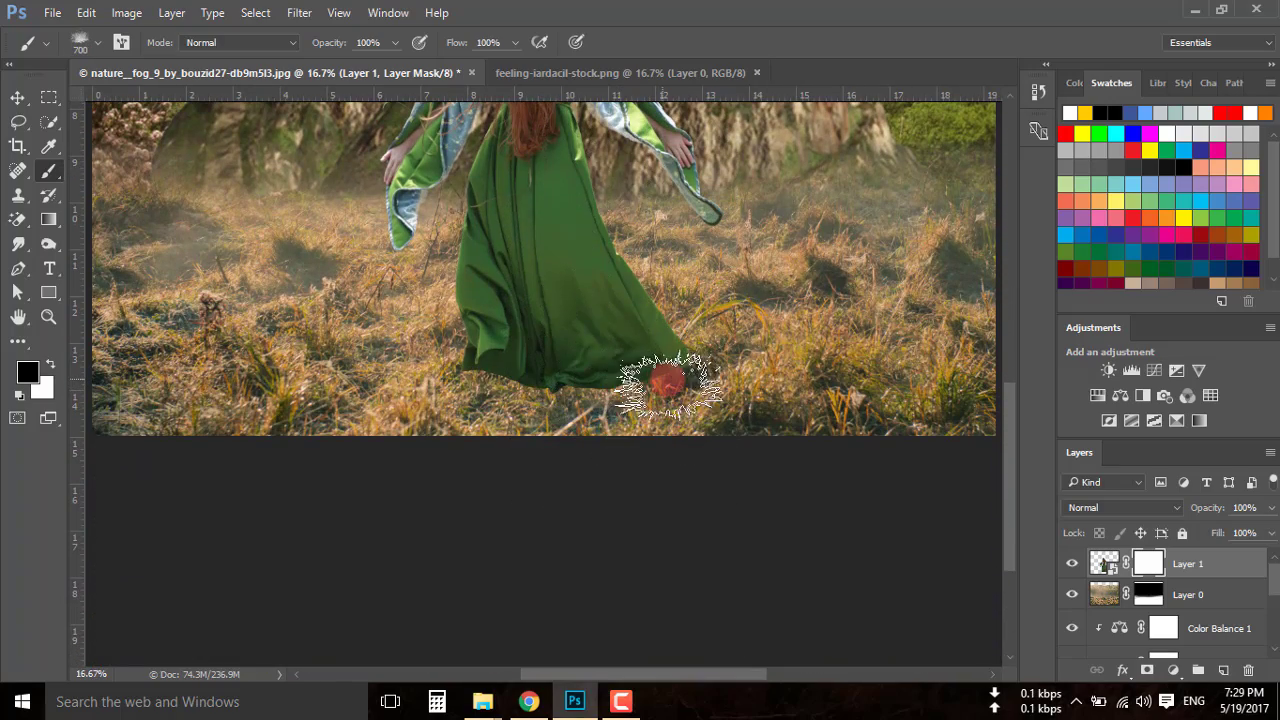
scroll(678, 392, "up", 1)
scroll(678, 392, "up", 1)
scroll(678, 392, "up", 1)
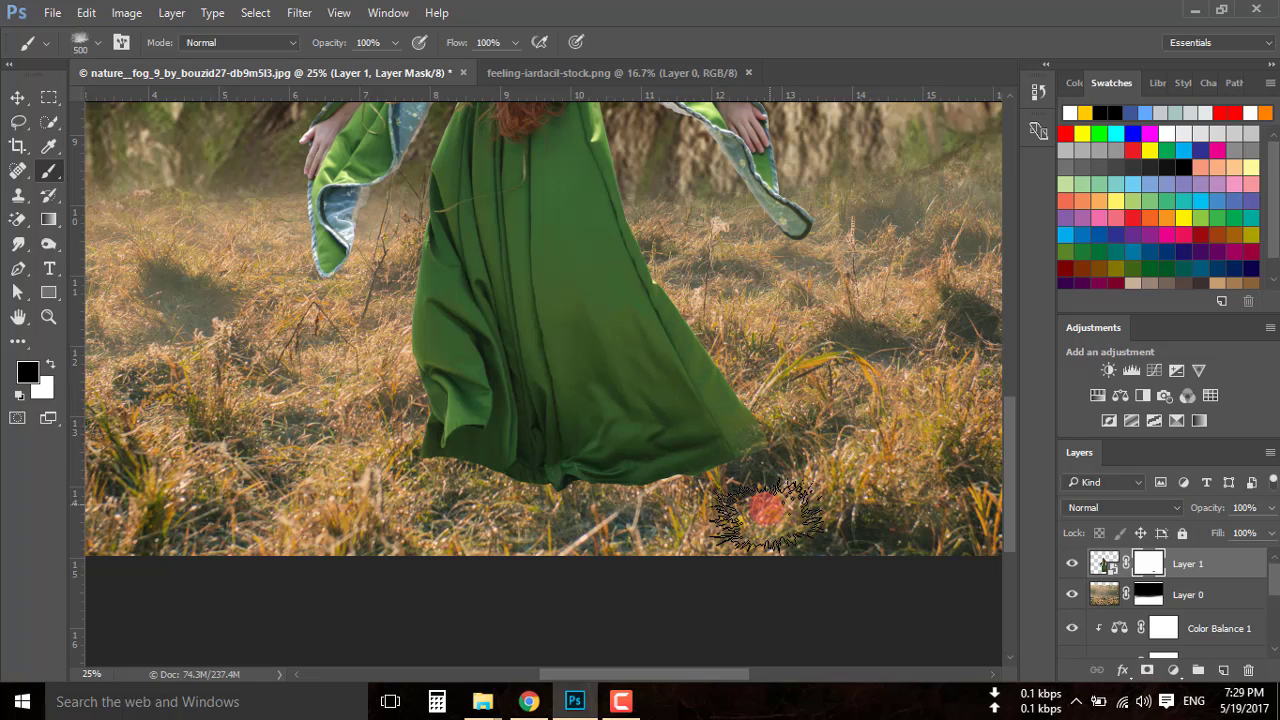
left_click(420, 46)
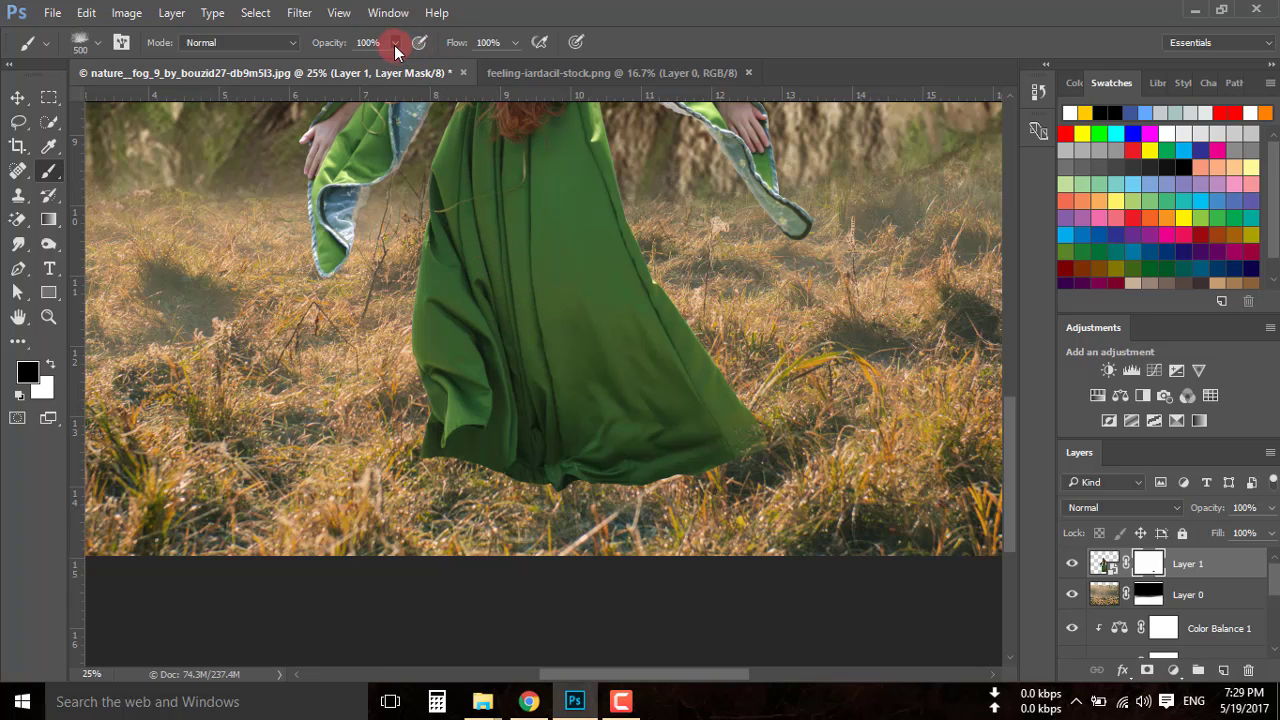
Set the Grass brush opacity to 49% and rotate its tip to point bottom-left
mouse_move(771, 463)
left_mouse_down()
mouse_move(566, 520)
mouse_move(671, 480)
mouse_move(611, 560)
mouse_move(598, 495)
mouse_move(531, 506)
mouse_move(500, 480)
mouse_move(420, 466)
mouse_move(486, 509)
mouse_move(455, 137)
left_mouse_up()
left_click(395, 42)
left_click_drag(400, 64, 362, 64)
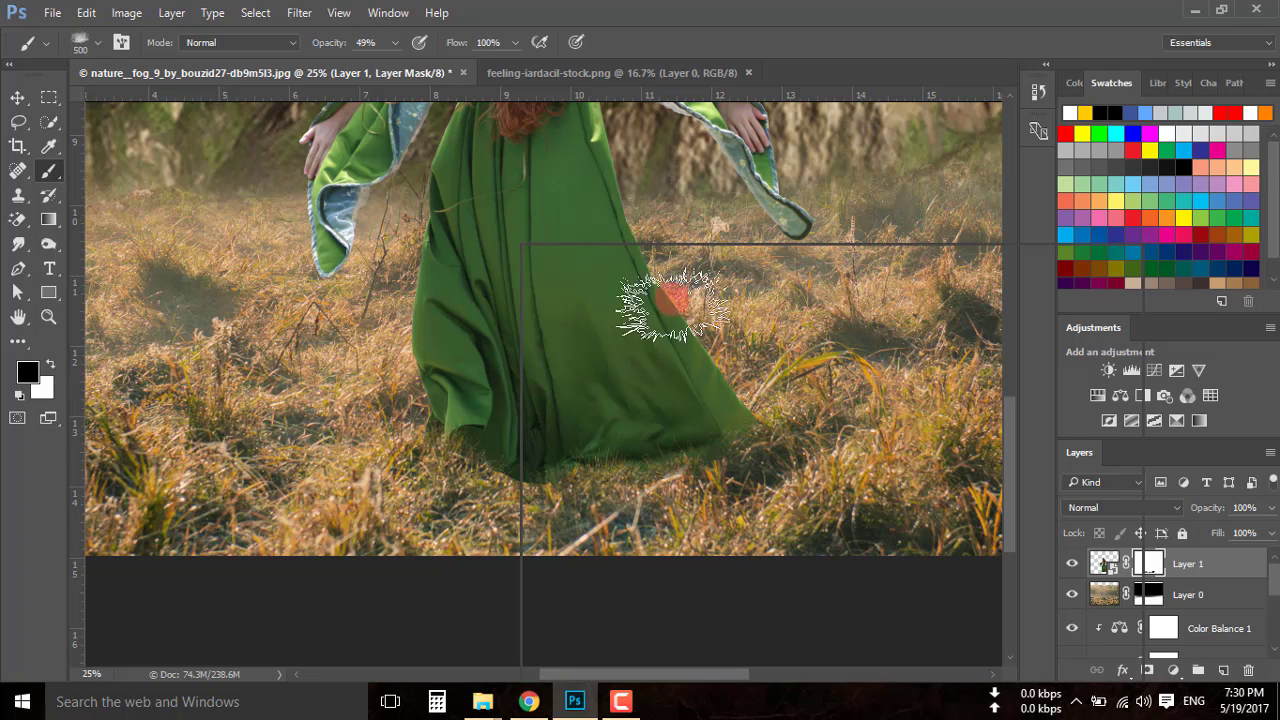
right_click(634, 287)
left_click_drag(591, 299, 573, 299)
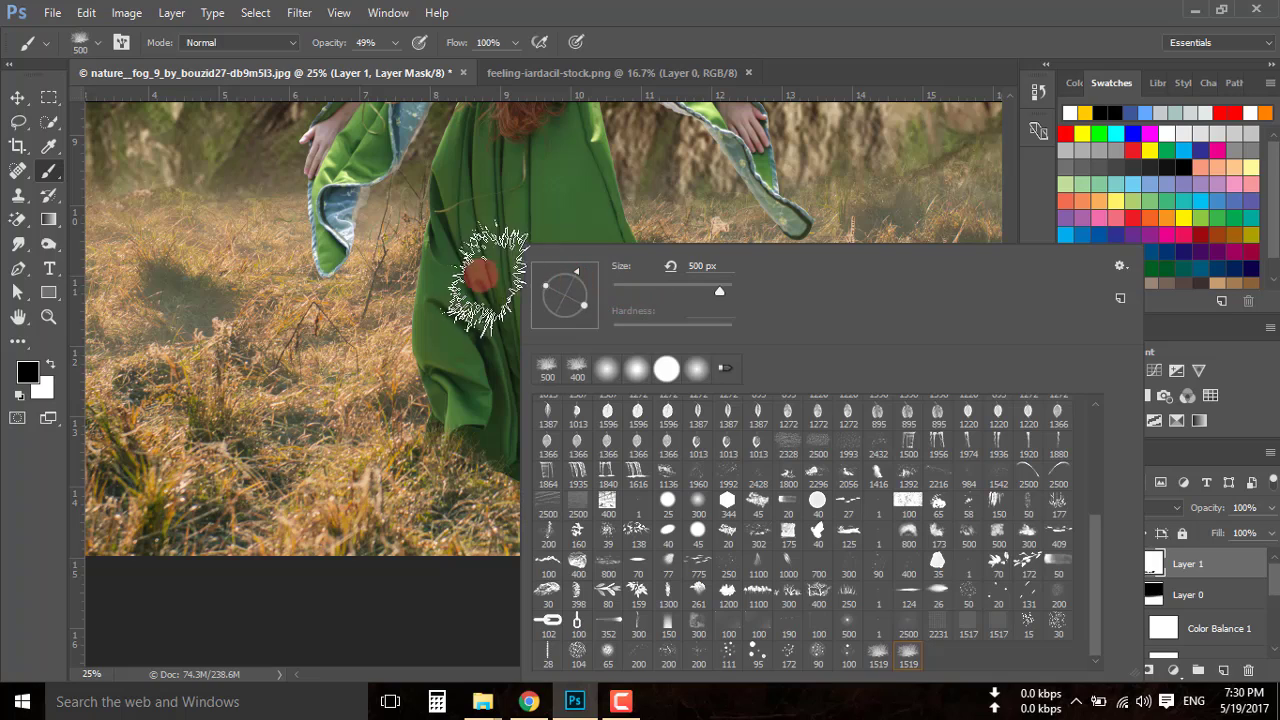
left_click(544, 317)
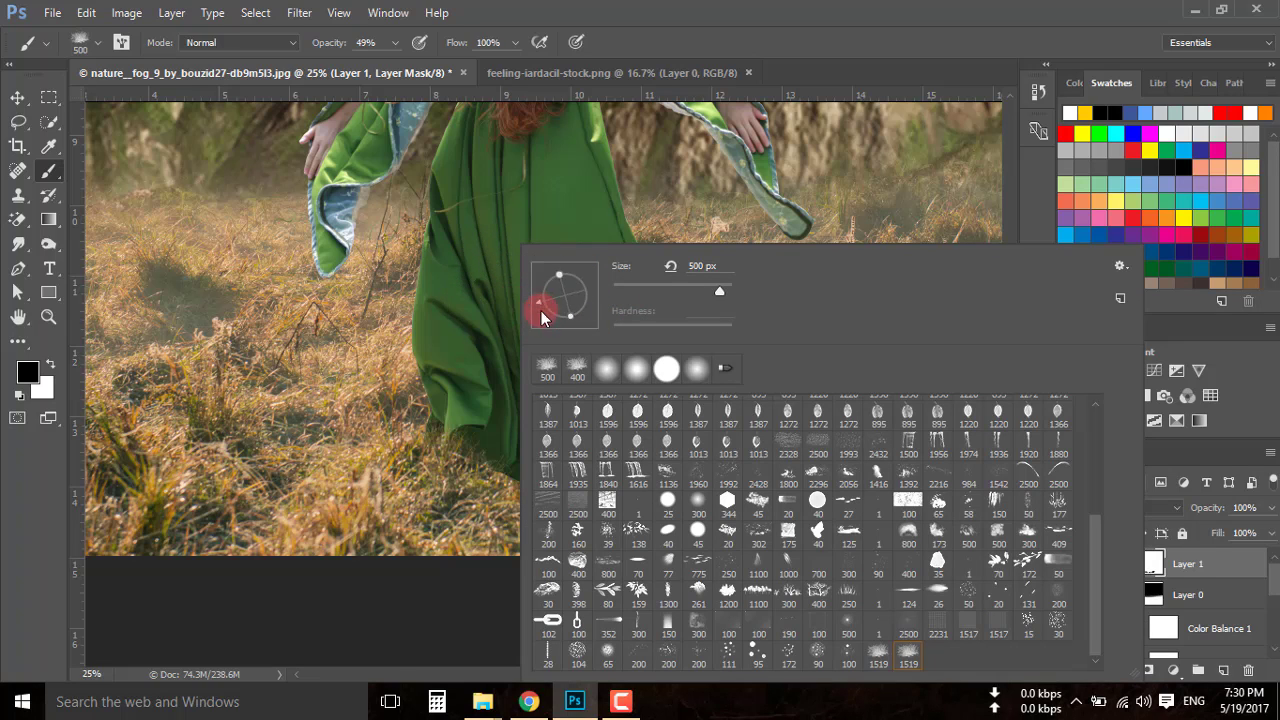
key("Return")
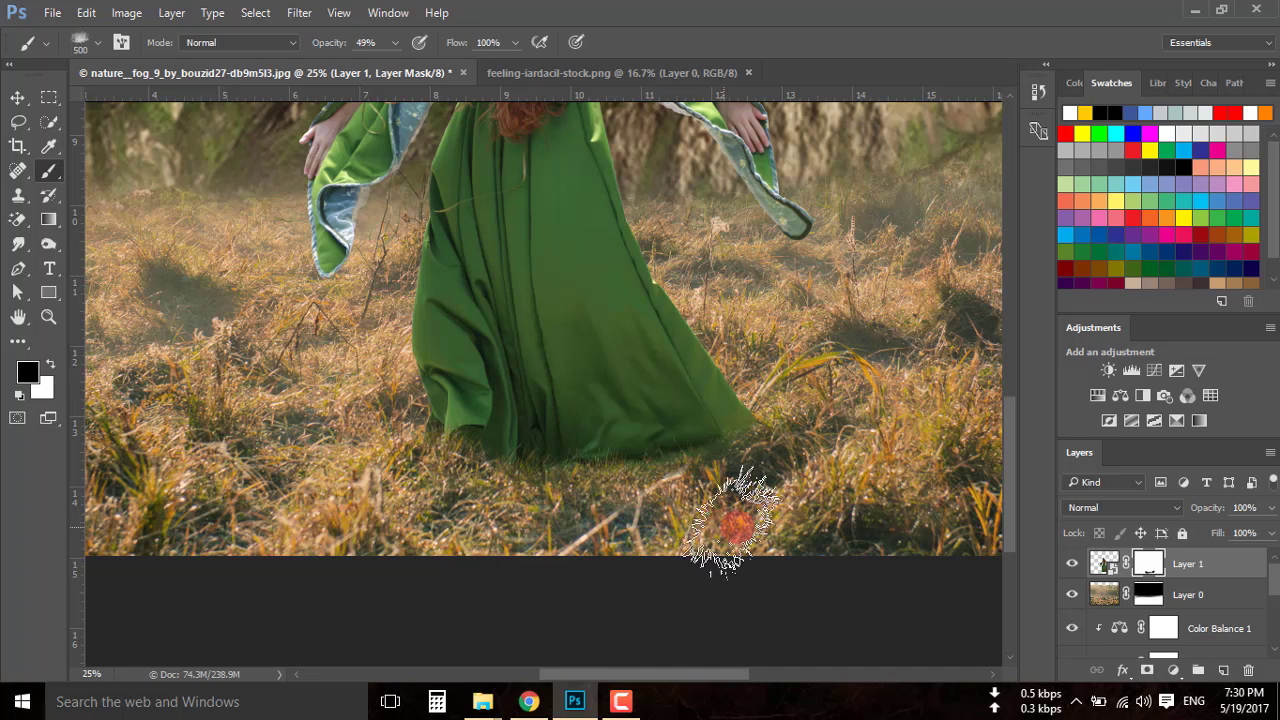
Fit the whole image on screen to review the grass blended over the hem
key("ctrl+0")
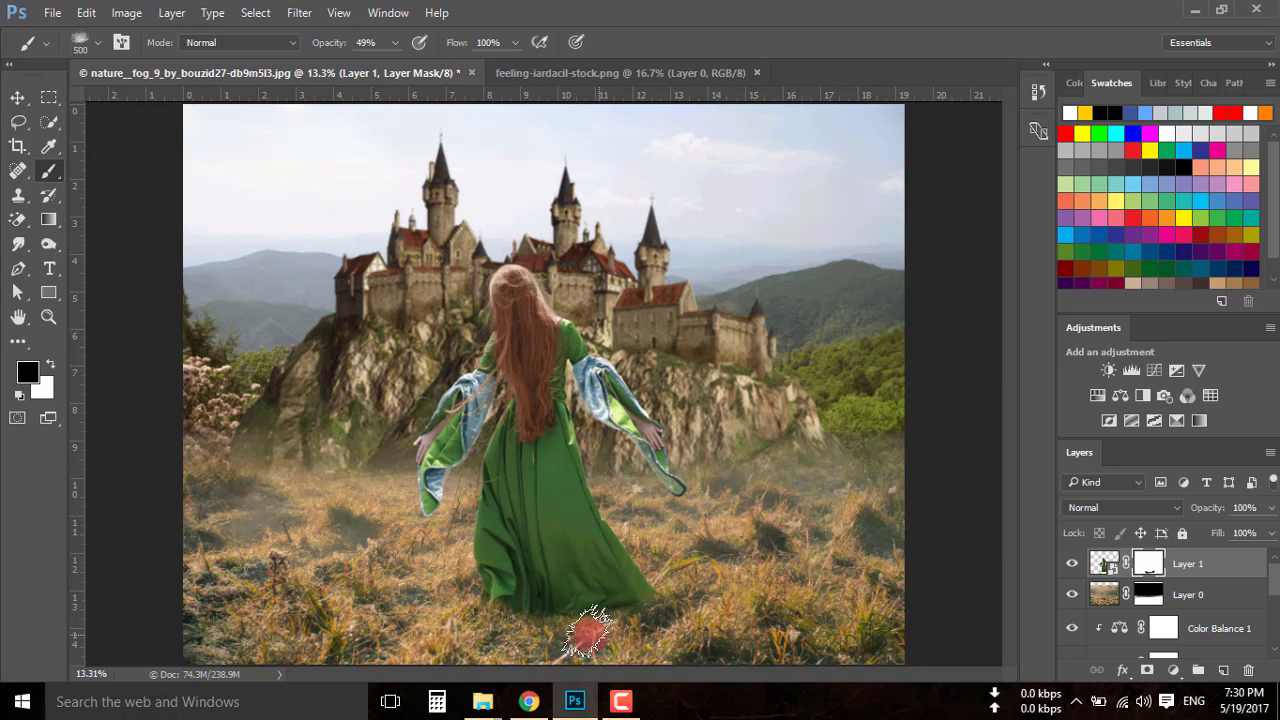
right_click(752, 360)
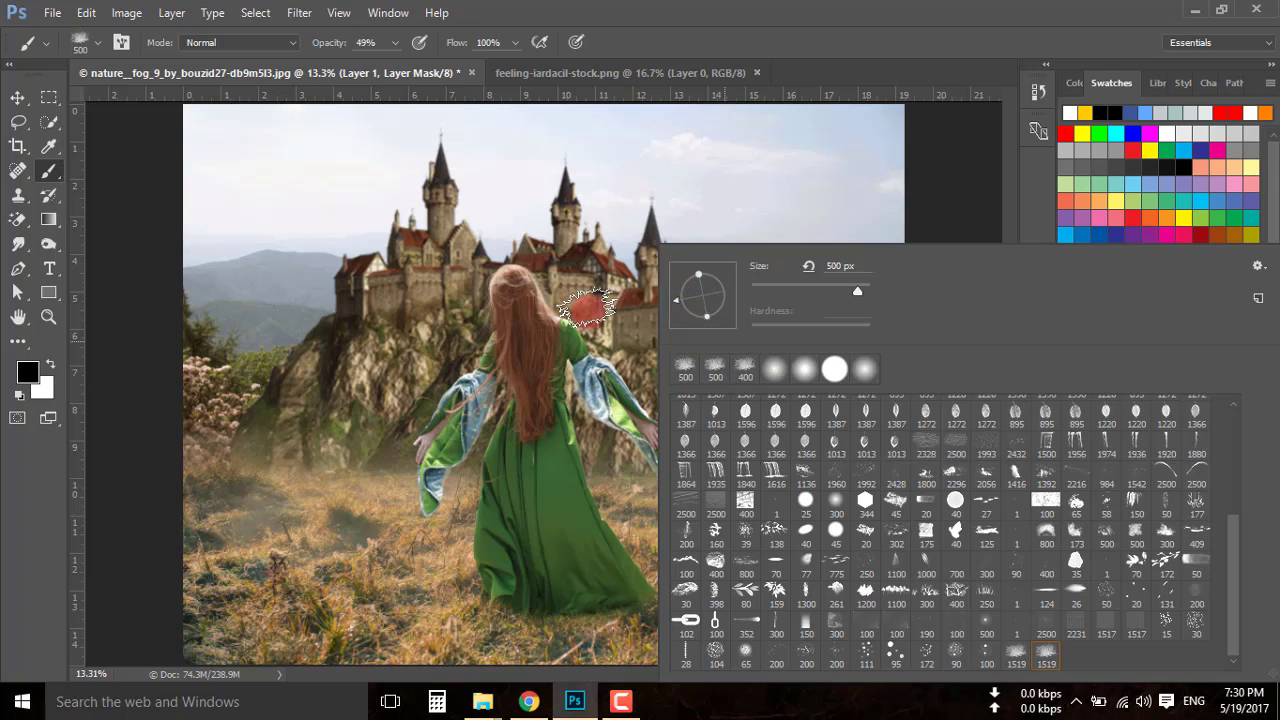
key("Escape")
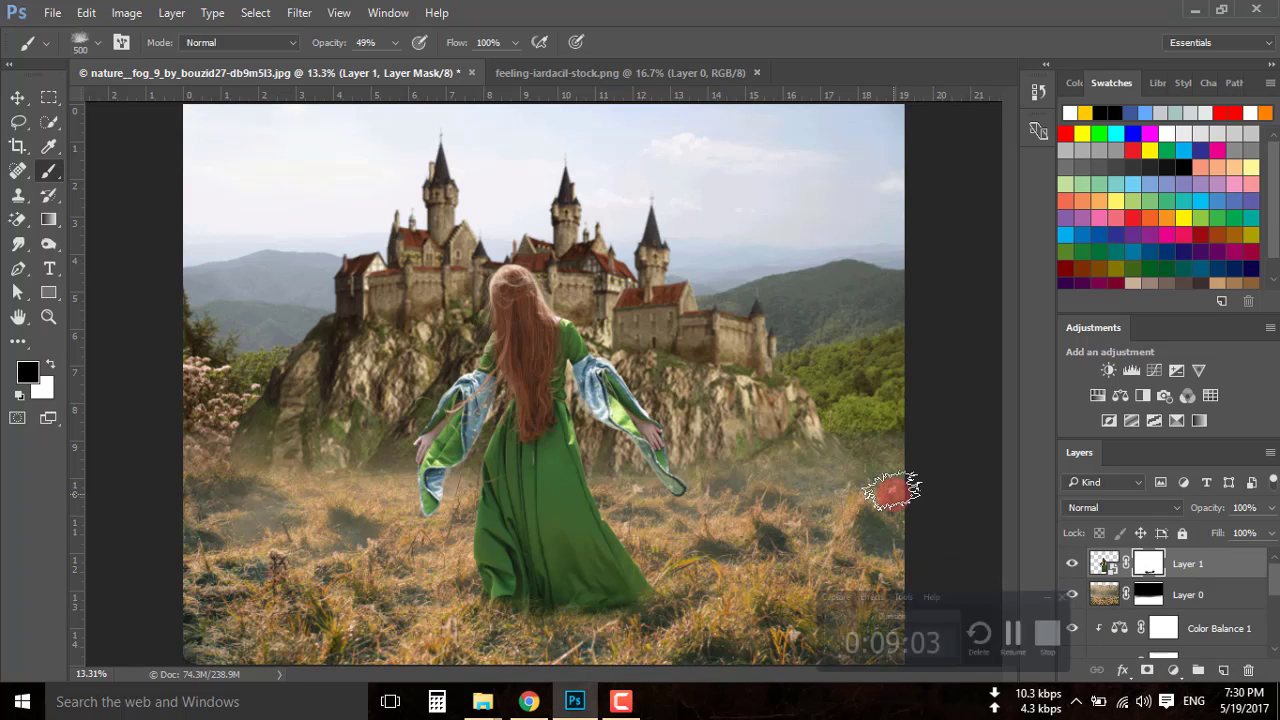
scroll(1196, 588, "down", 3)
scroll(1196, 588, "down", 2)
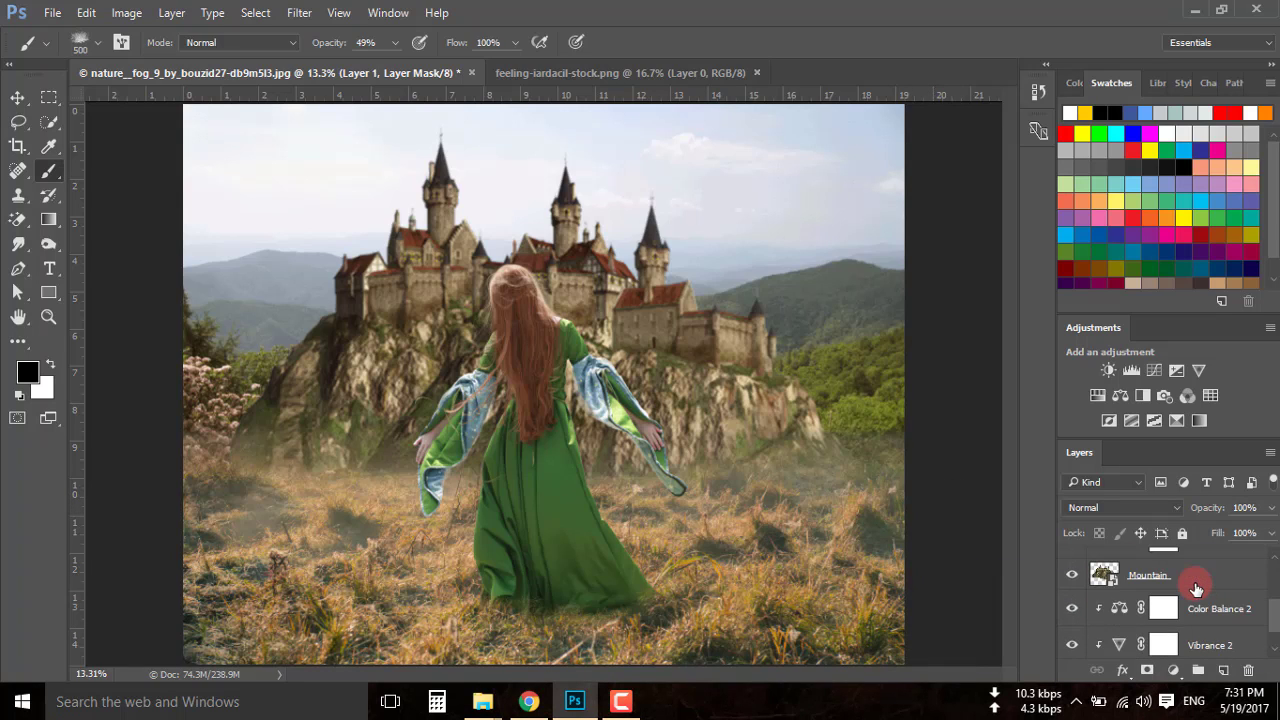
Rename the woman's layer, add a Levels adjustment, and create an empty layer above Sky
scroll(1196, 588, "up", 5)
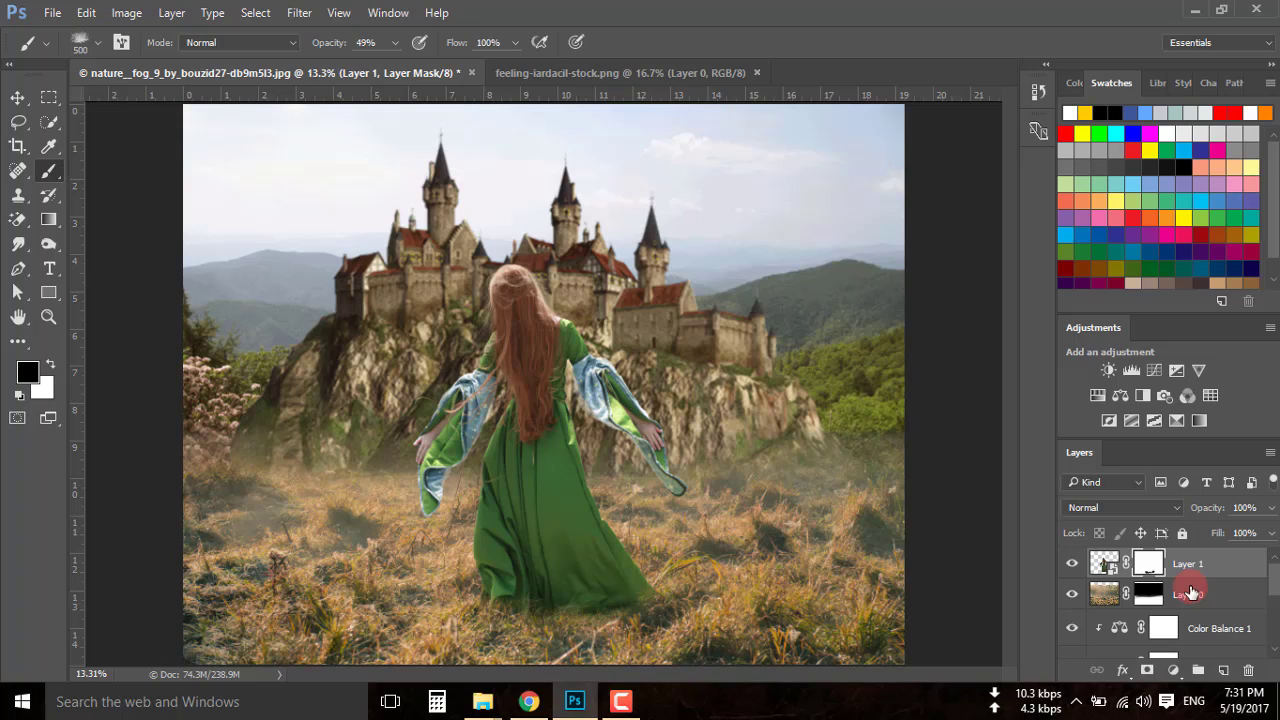
double_click(1188, 563)
type("Model")
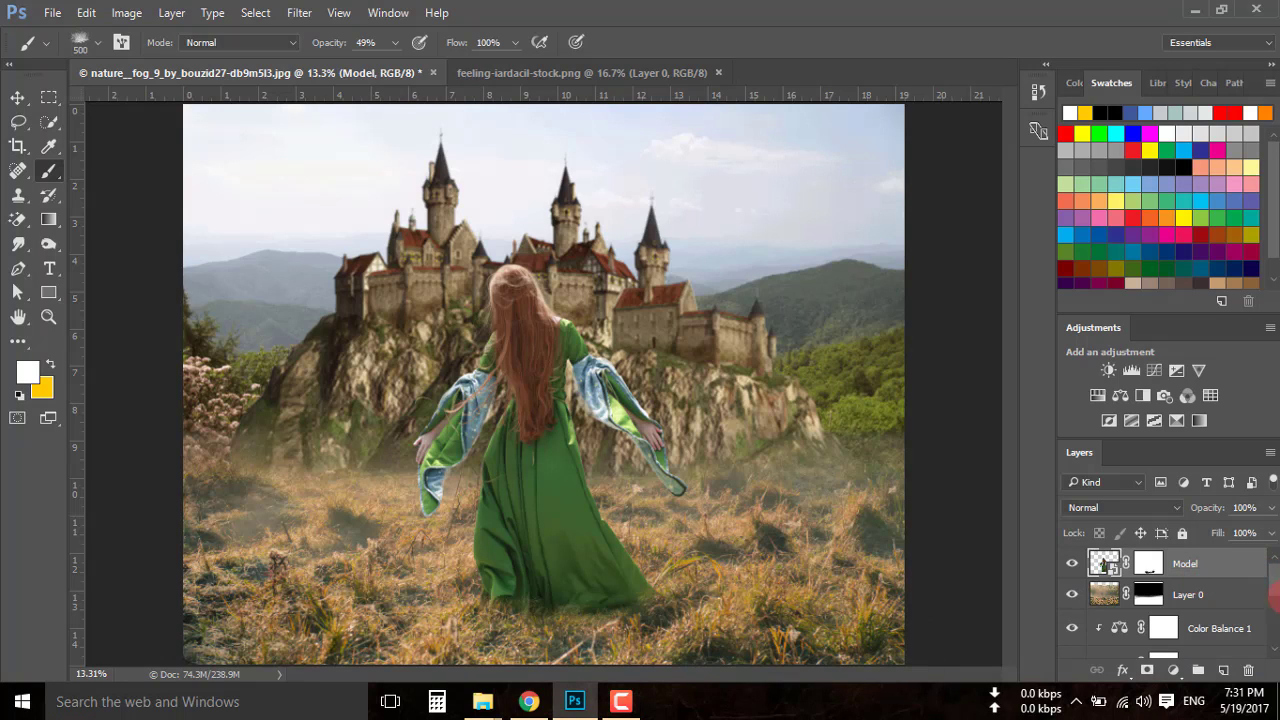
left_click(1170, 671)
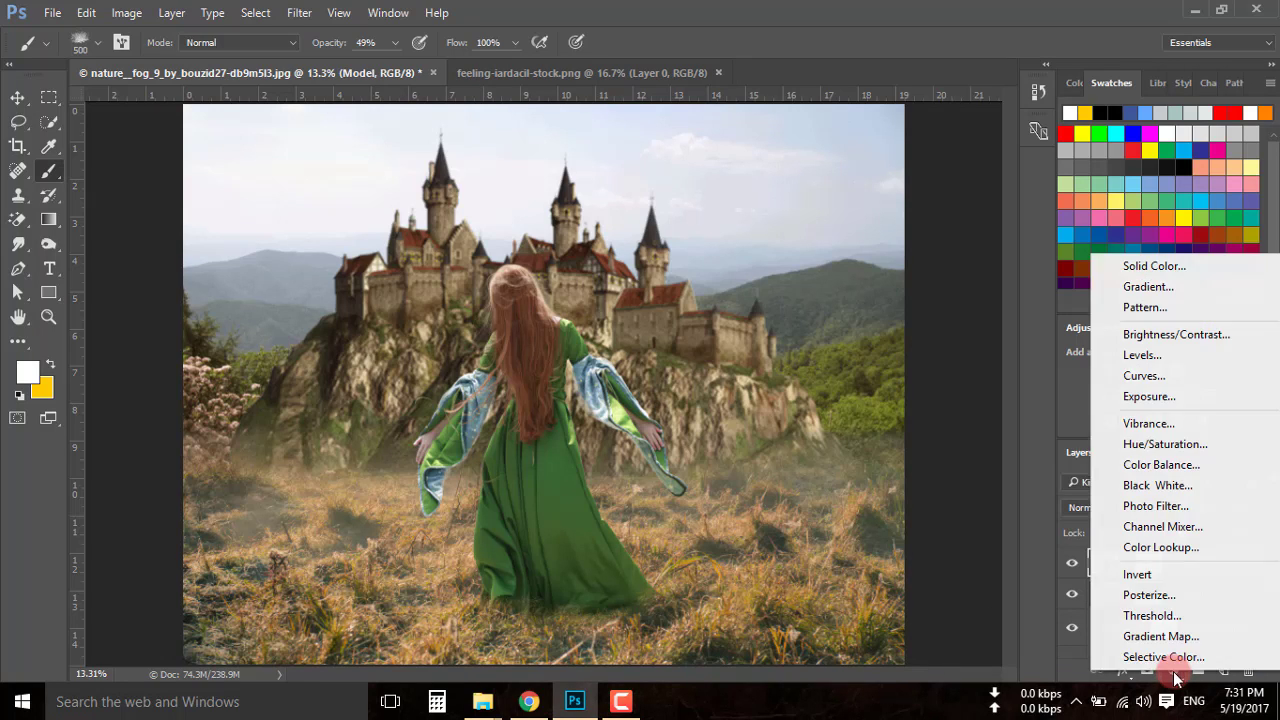
left_click(1147, 360)
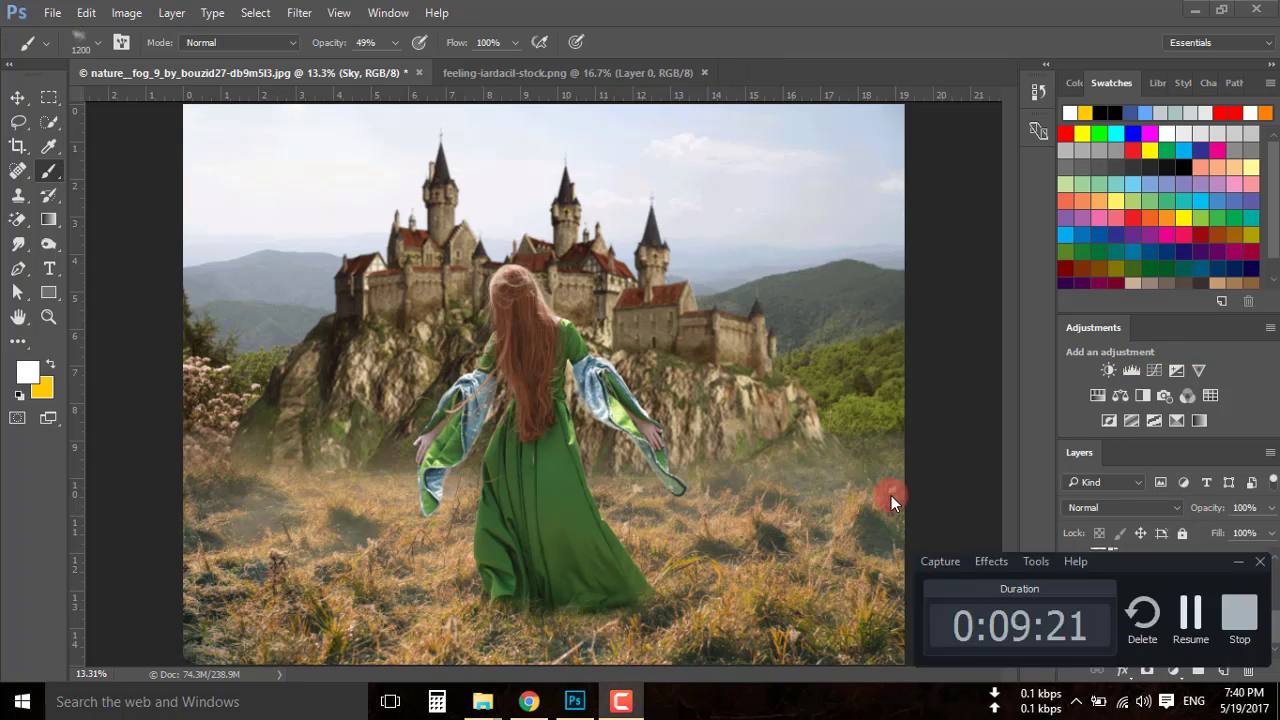
scroll(1162, 601, "down", 3)
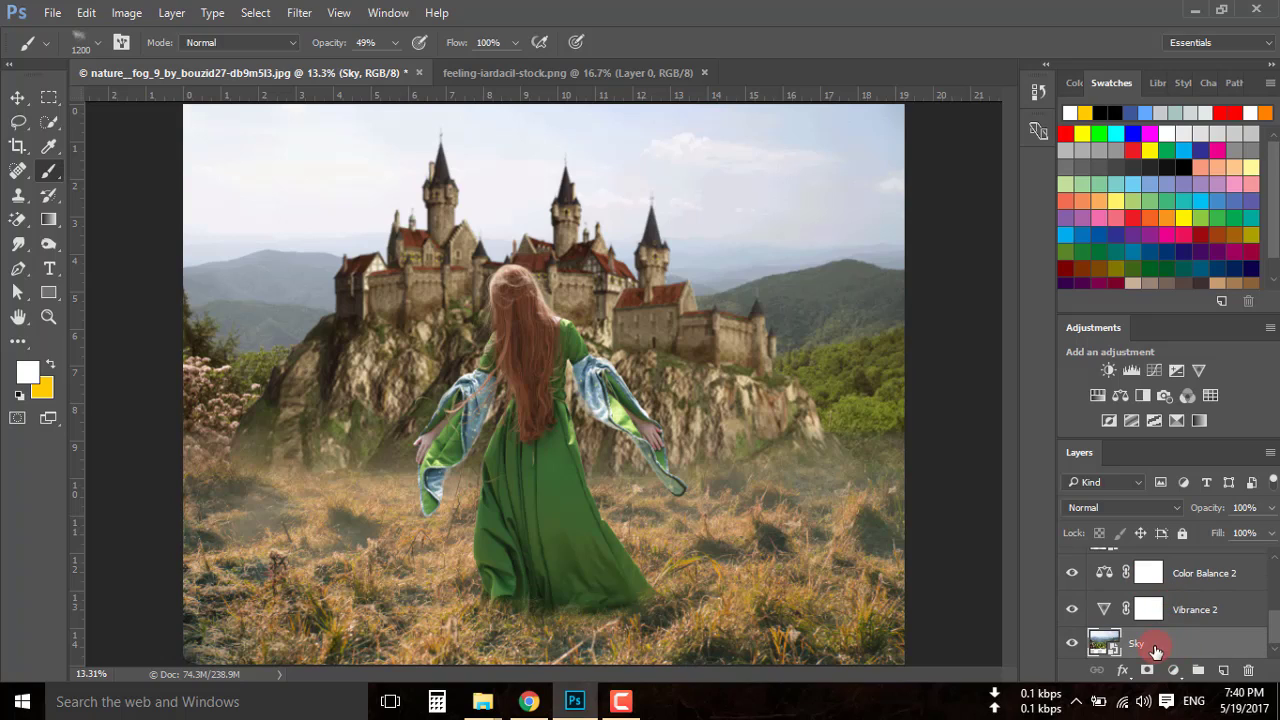
left_click(1223, 671)
type("Fog")
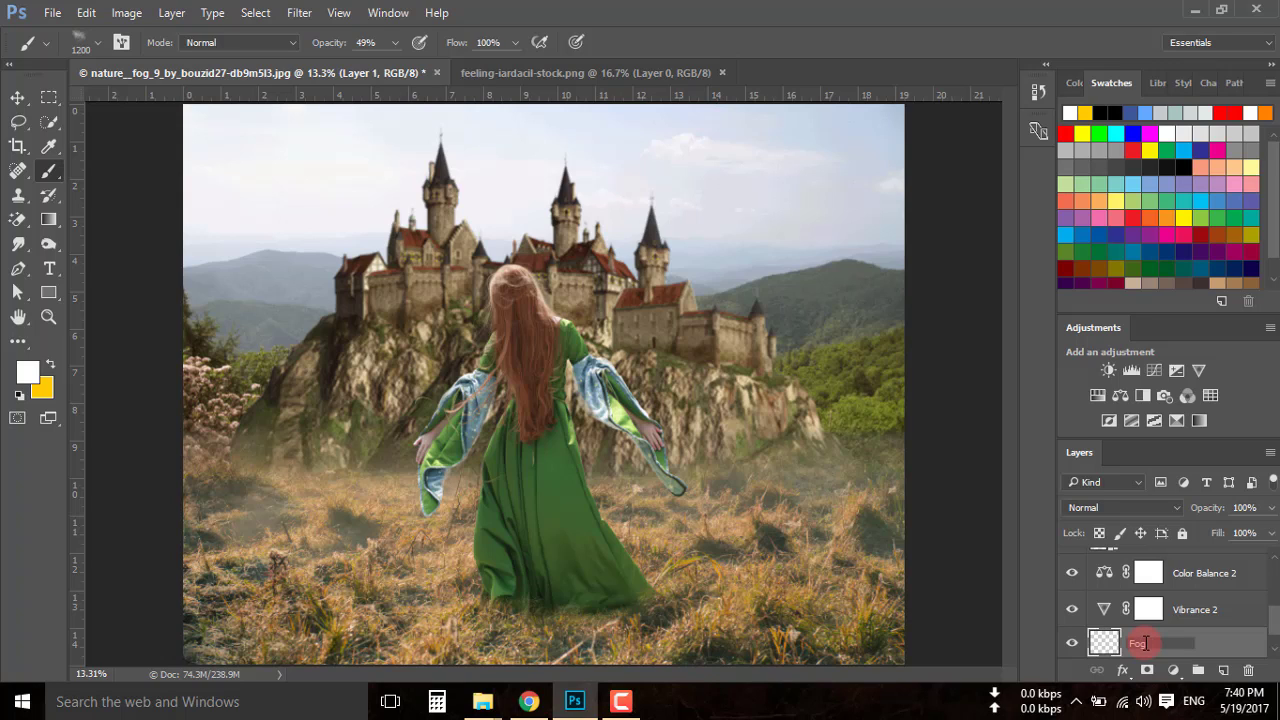
Name the layer Fog1 and brush white fog over the right and left hills
left_click(1119, 647)
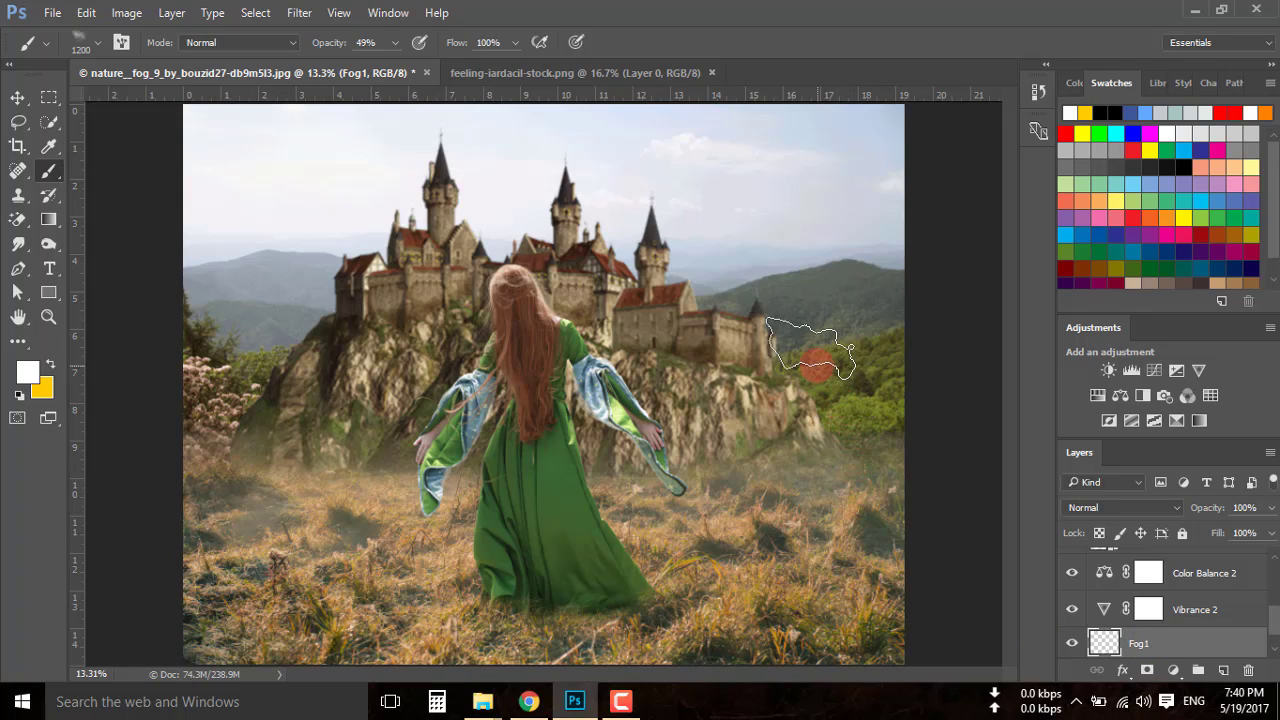
mouse_move(740, 302)
left_mouse_down()
mouse_move(857, 294)
mouse_move(801, 295)
mouse_move(891, 400)
mouse_move(840, 420)
mouse_move(894, 457)
mouse_move(905, 505)
left_mouse_up()
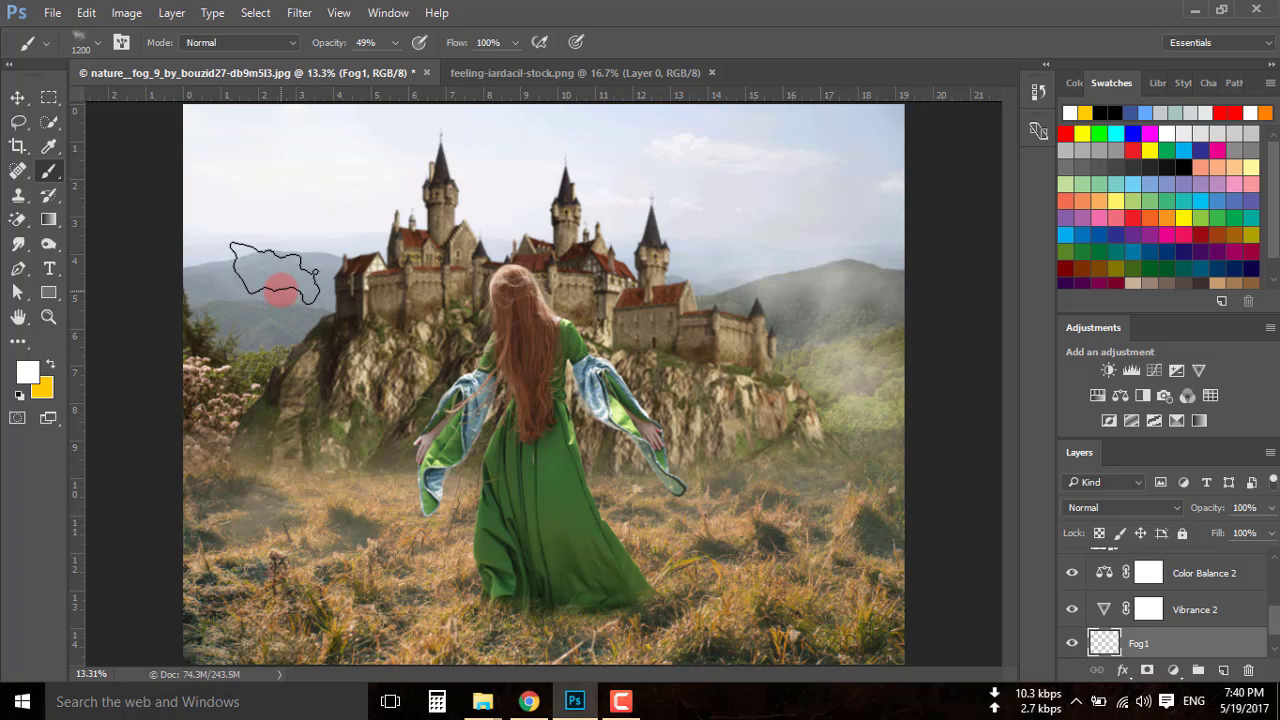
mouse_move(281, 291)
left_mouse_down()
mouse_move(286, 271)
mouse_move(214, 329)
mouse_move(243, 357)
mouse_move(200, 477)
mouse_move(230, 385)
mouse_move(333, 304)
mouse_move(451, 250)
left_mouse_up()
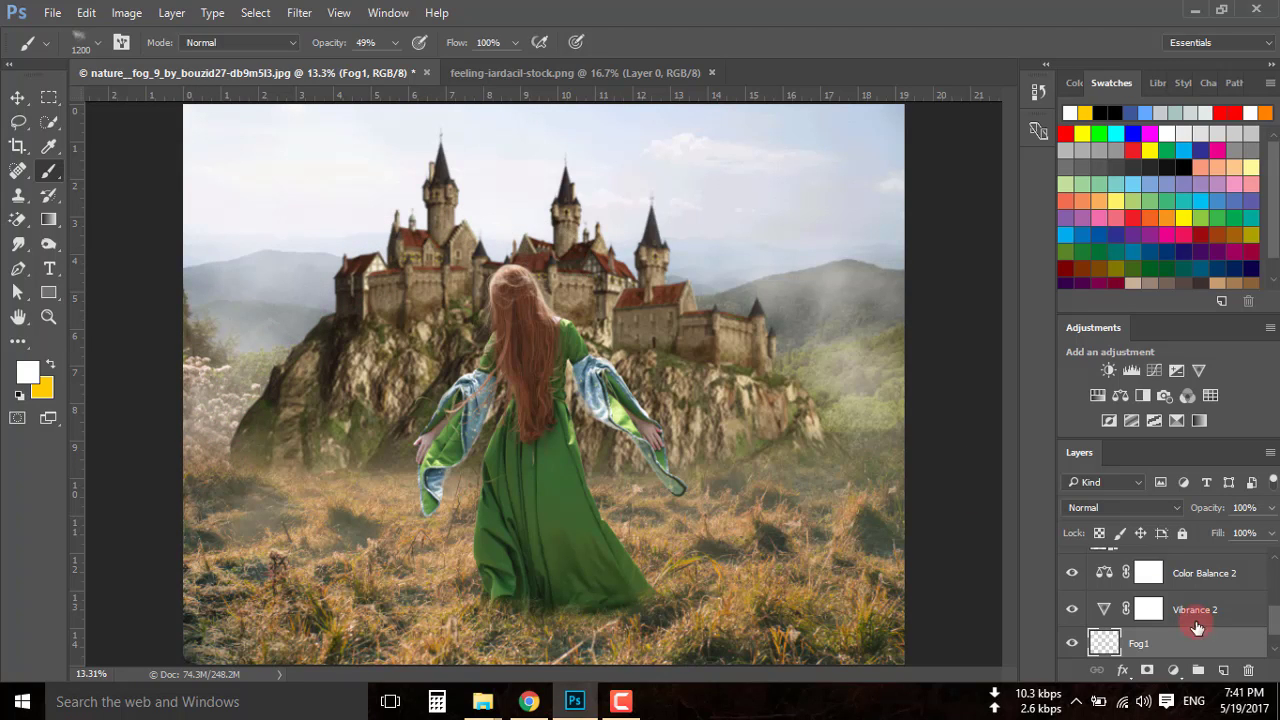
left_click_drag(1200, 645, 1182, 608)
Create a new layer named fog2 above the Mountain layer
left_click(1182, 608)
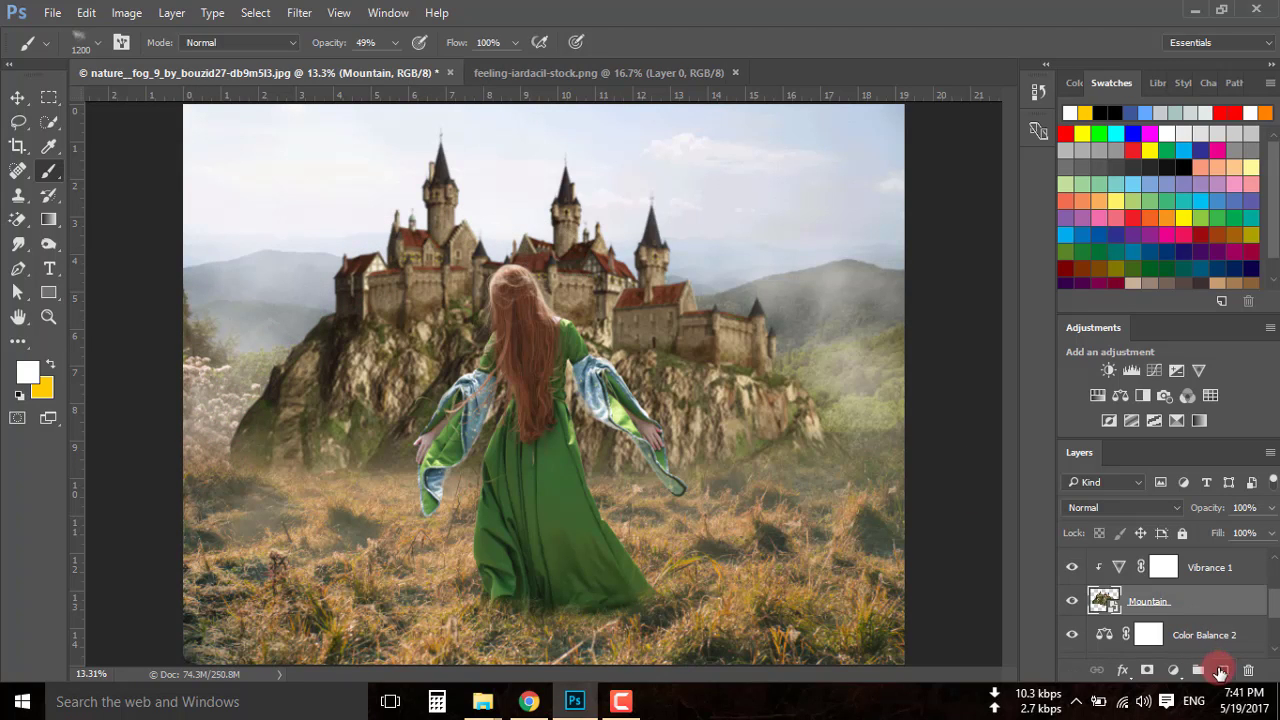
left_click(1223, 670)
double_click(1158, 602)
type("fog2")
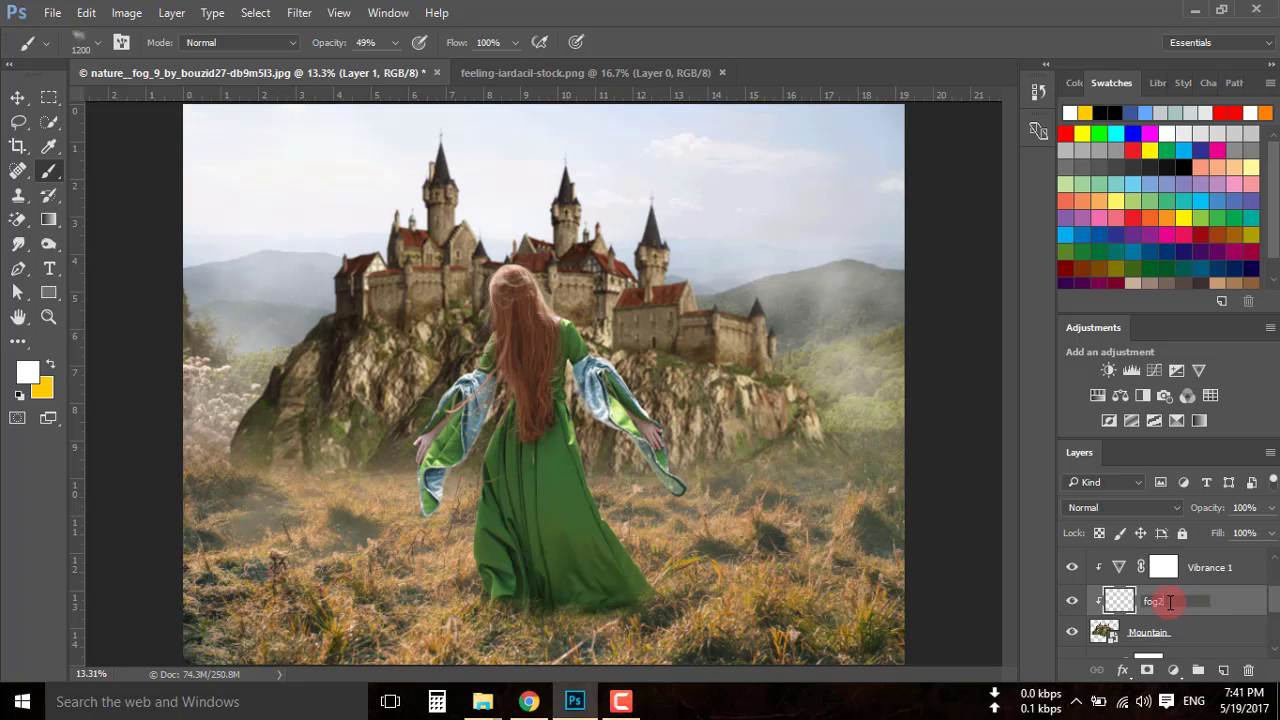
key("Return")
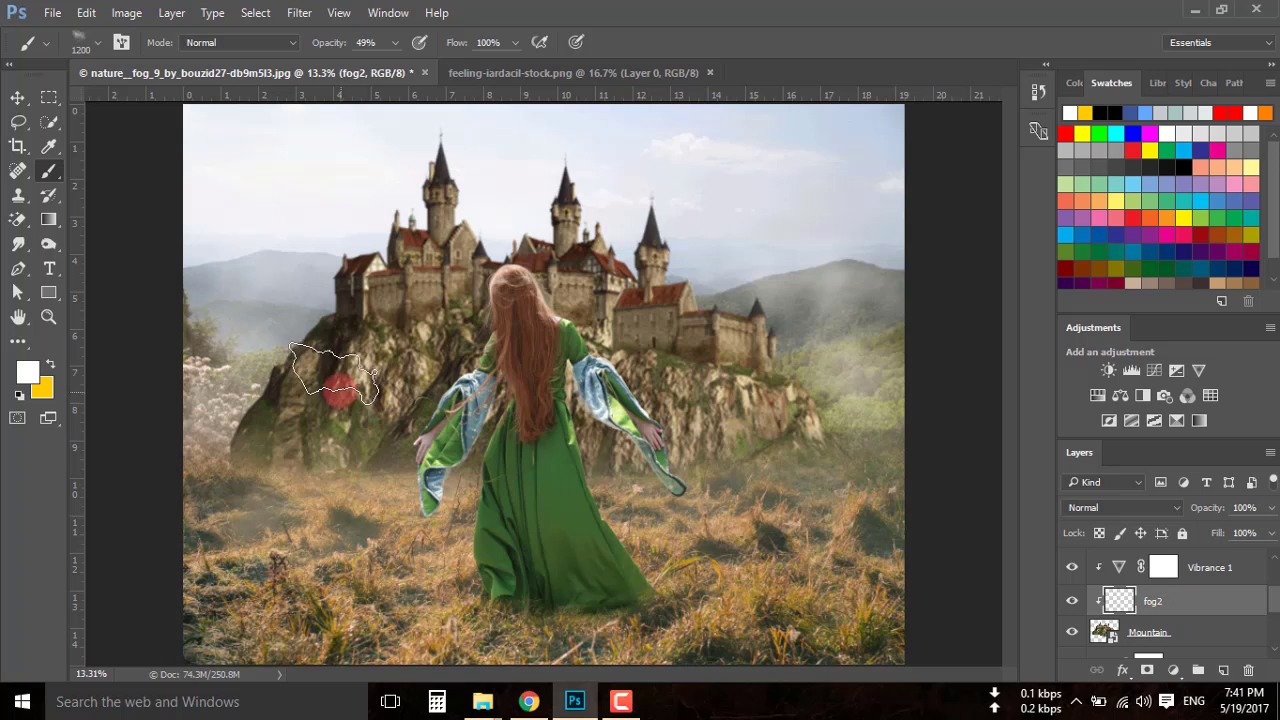
Paint white fog over the rocky cliff below the castle
mouse_move(332, 387)
left_mouse_down()
mouse_move(254, 428)
mouse_move(286, 457)
mouse_move(354, 451)
mouse_move(418, 337)
mouse_move(455, 370)
mouse_move(444, 465)
left_mouse_up()
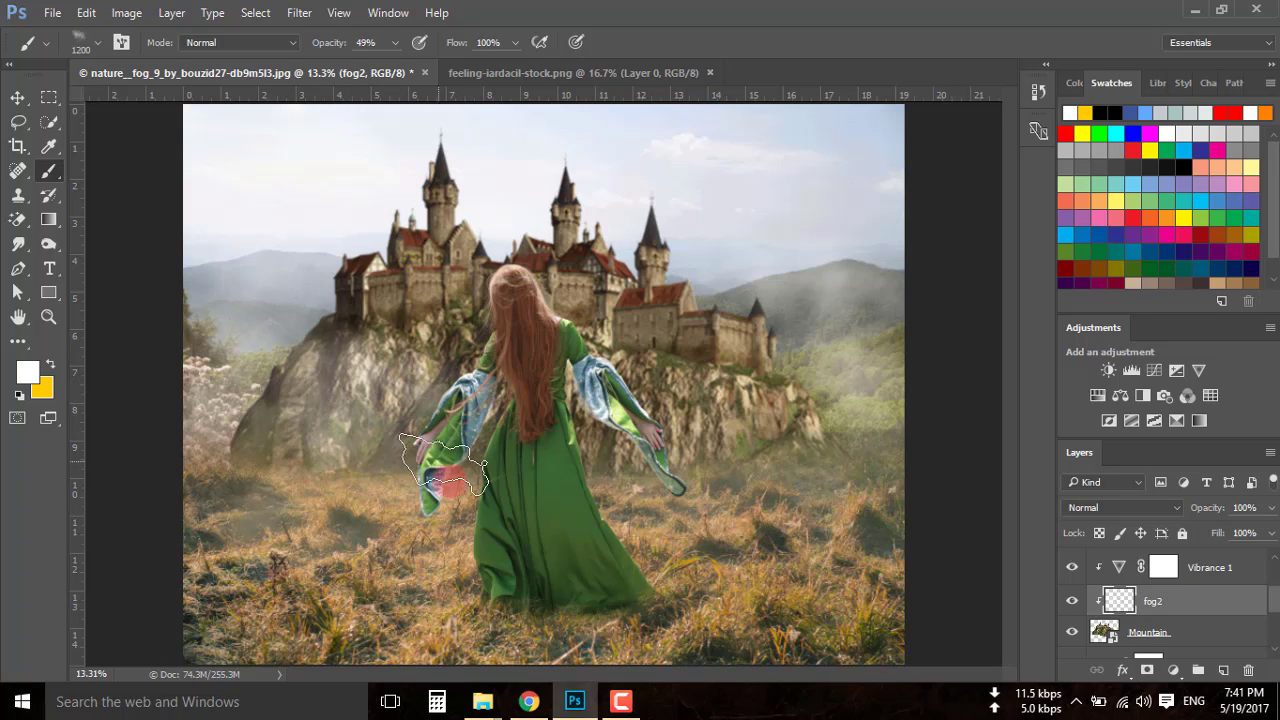
mouse_move(680, 385)
left_mouse_down()
mouse_move(748, 423)
mouse_move(734, 449)
mouse_move(686, 457)
mouse_move(710, 340)
mouse_move(600, 262)
mouse_move(586, 206)
mouse_move(486, 166)
mouse_move(400, 288)
mouse_move(586, 243)
mouse_move(614, 271)
mouse_move(671, 277)
mouse_move(664, 320)
left_mouse_up()
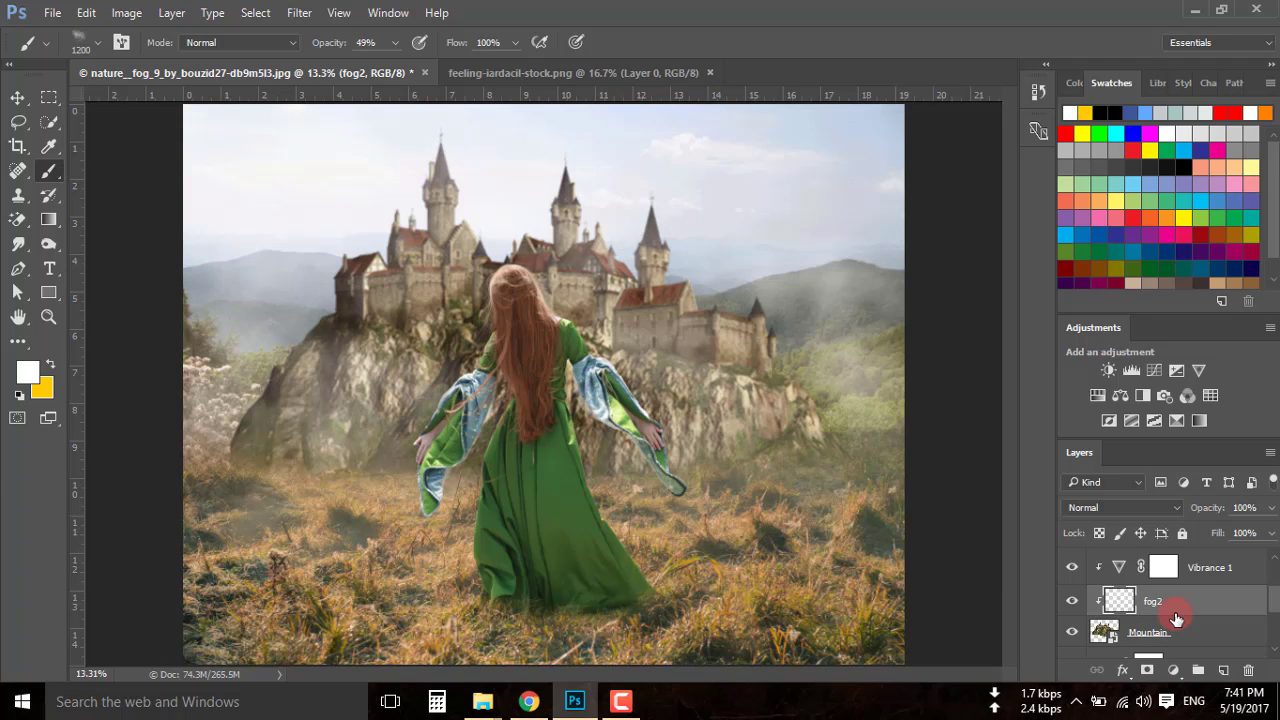
scroll(1177, 617, "up", 3)
Clip a Color Balance to Model: midtones Cyan-Red +2, Magenta-Green -17, Yellow-Blue -7
left_click(1104, 563)
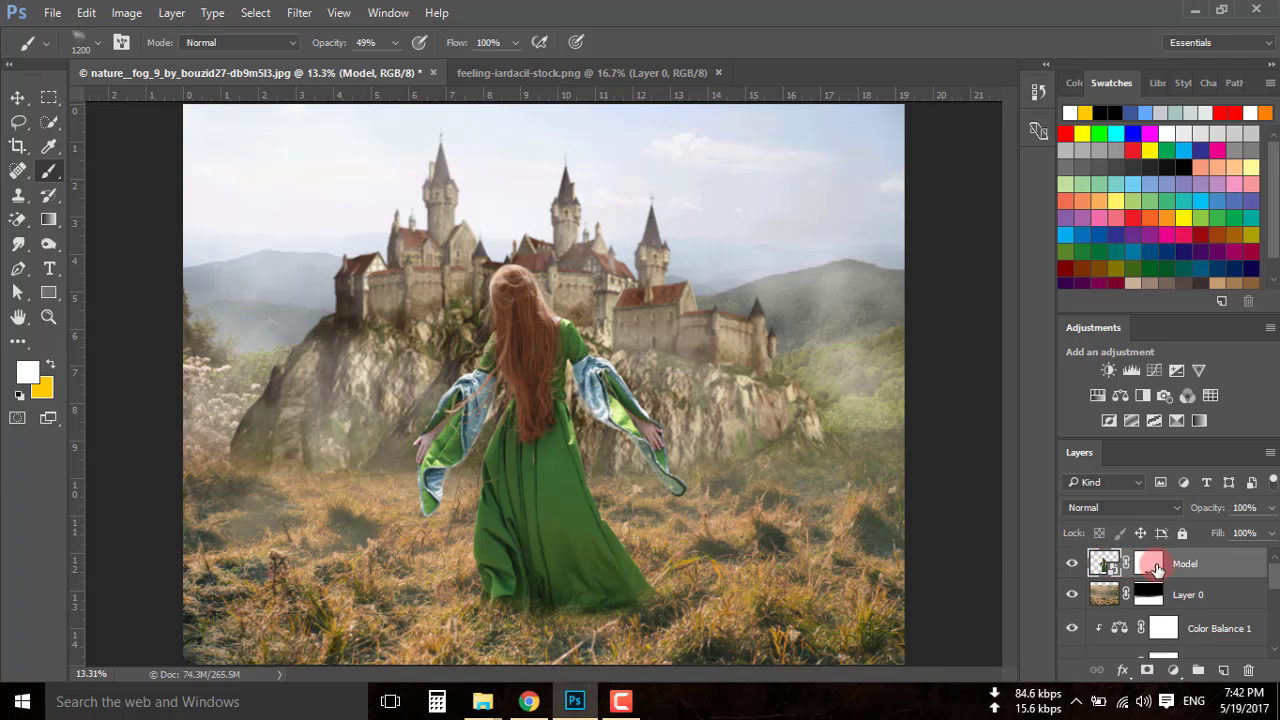
left_click(1184, 668)
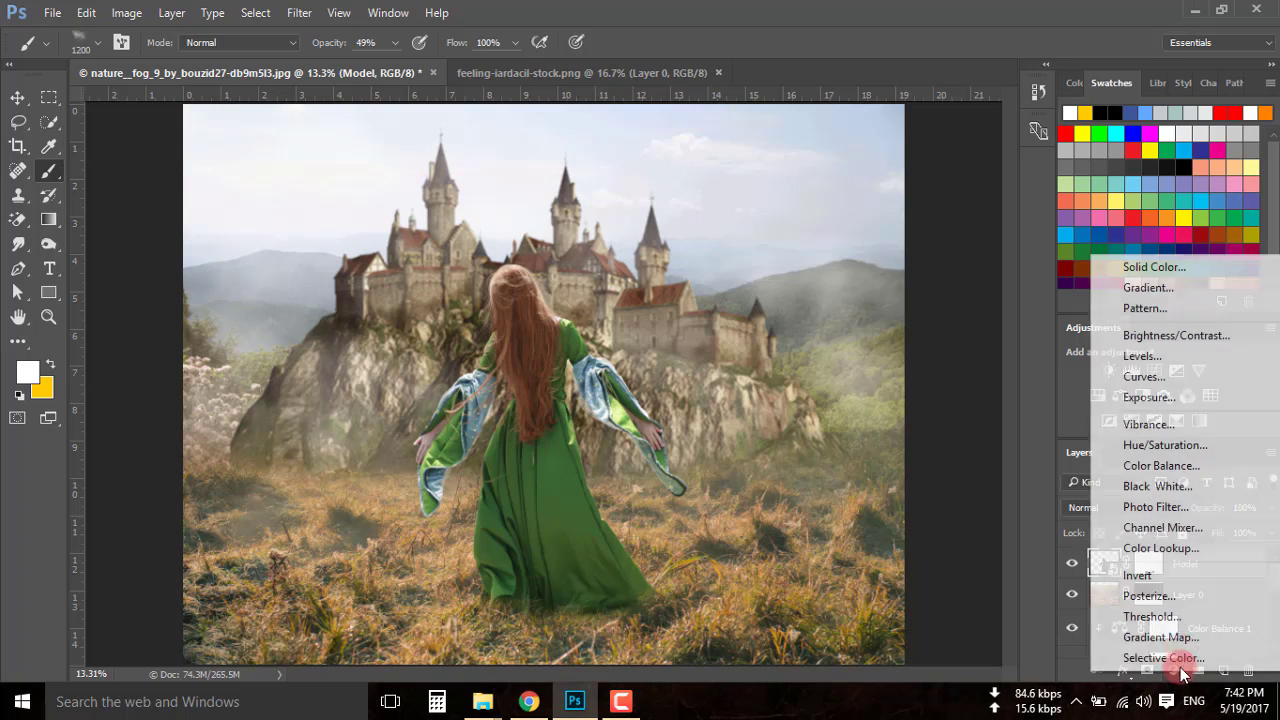
left_click(1150, 465)
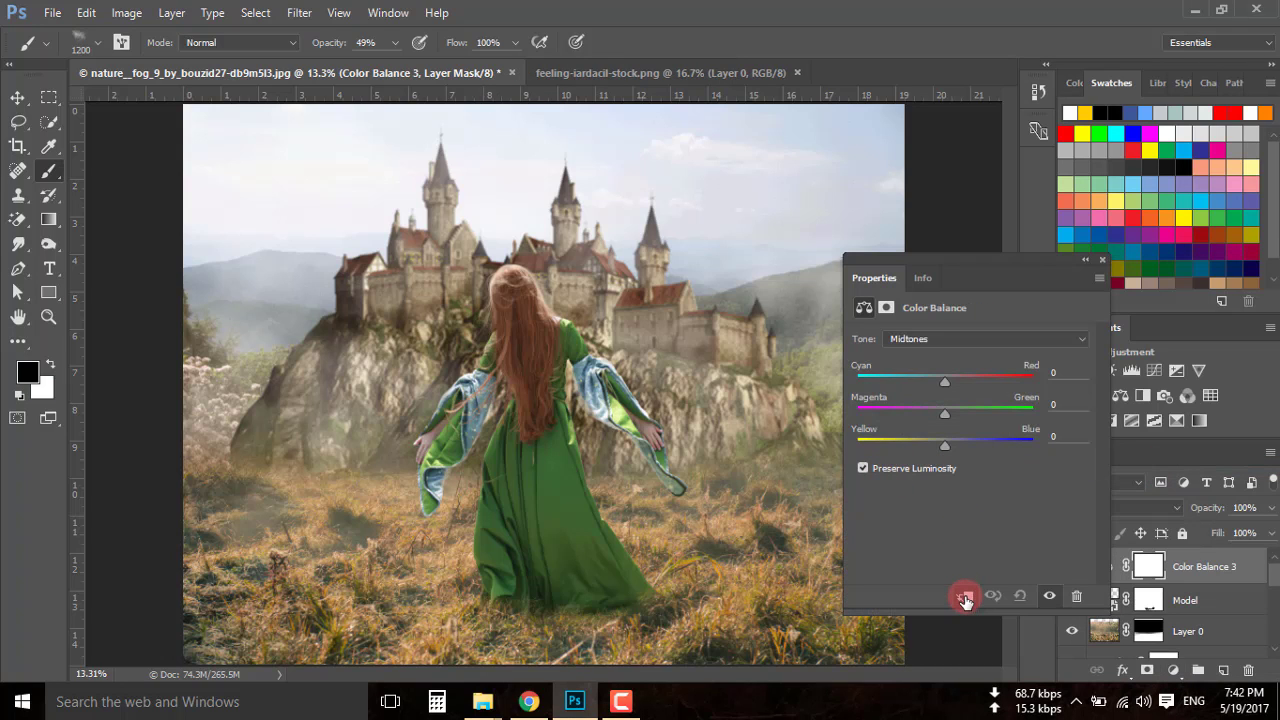
left_click(965, 598)
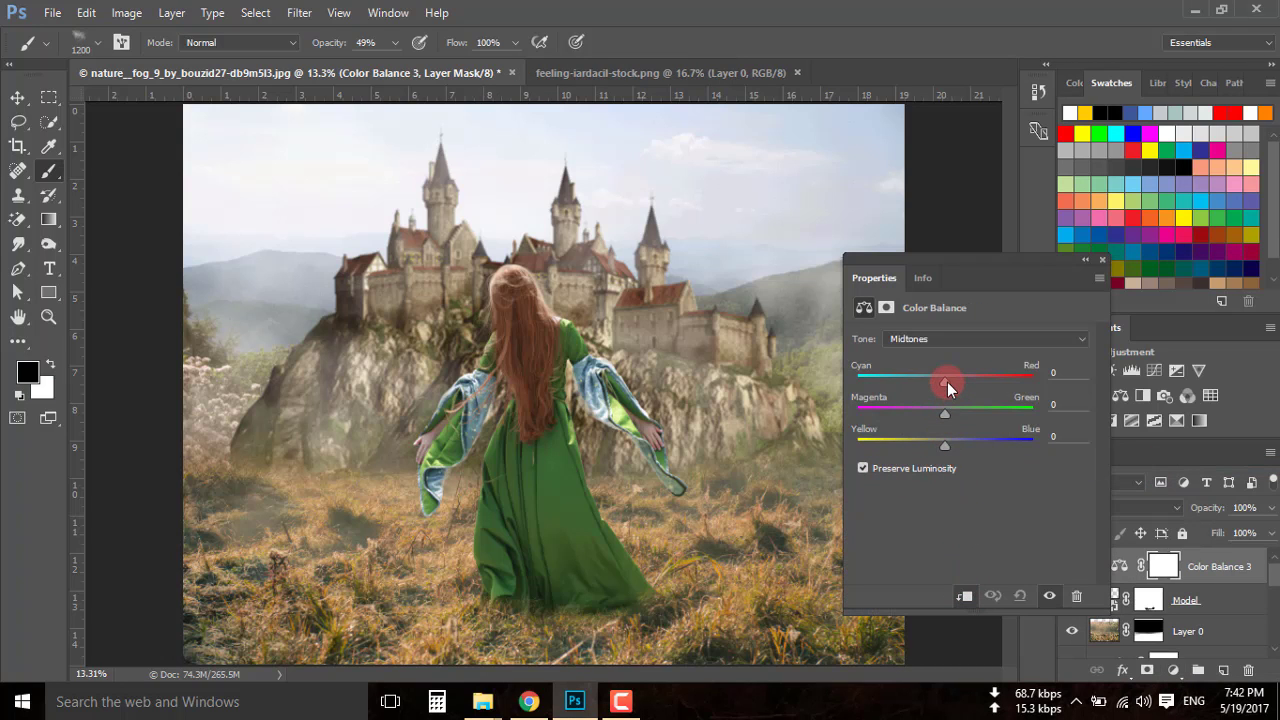
left_click_drag(947, 382, 950, 385)
left_click_drag(946, 411, 936, 414)
left_click_drag(946, 445, 938, 445)
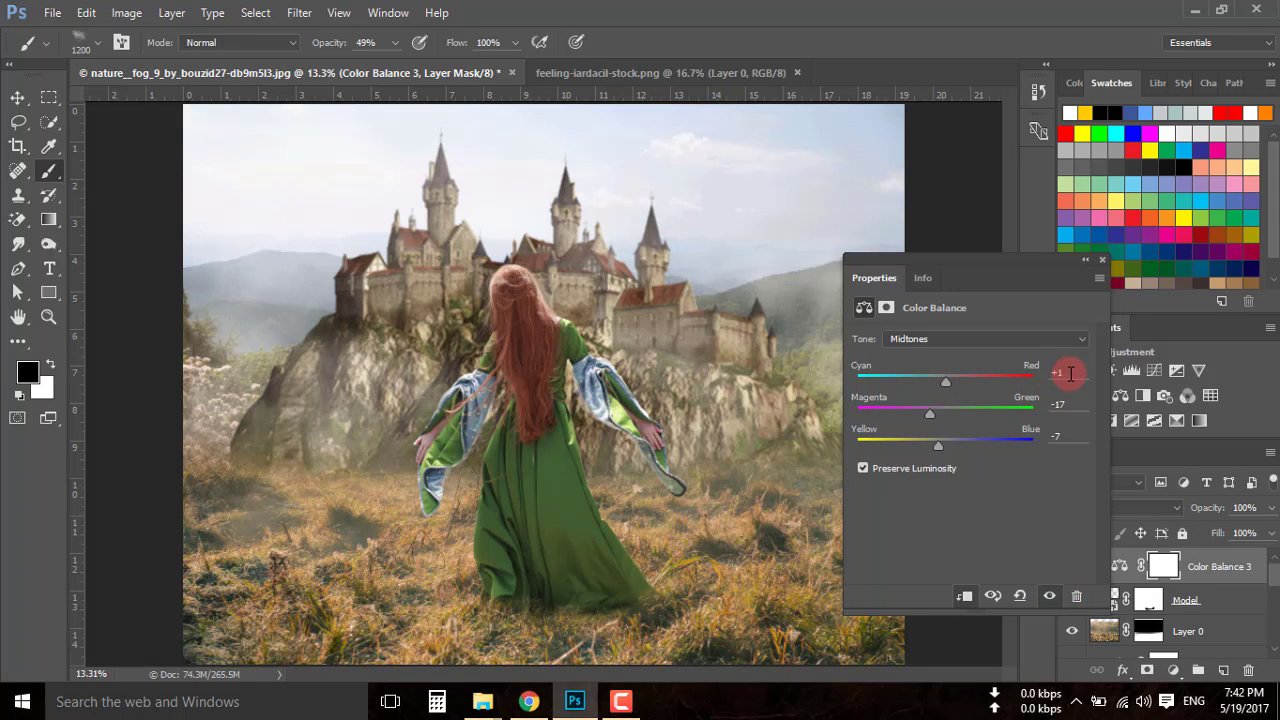
left_click_drag(1064, 371, 1047, 376)
key("Up")
Close the Color Balance properties and switch to a soft round brush
left_click(1102, 259)
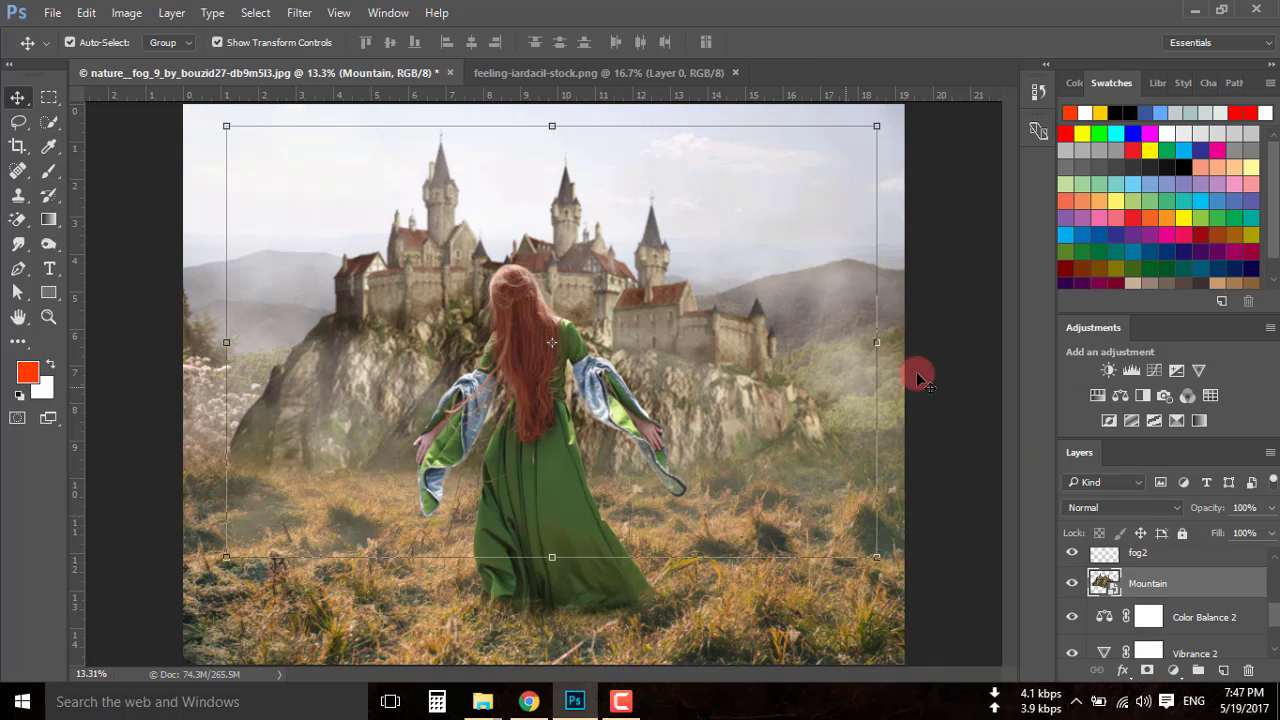
left_click(52, 171)
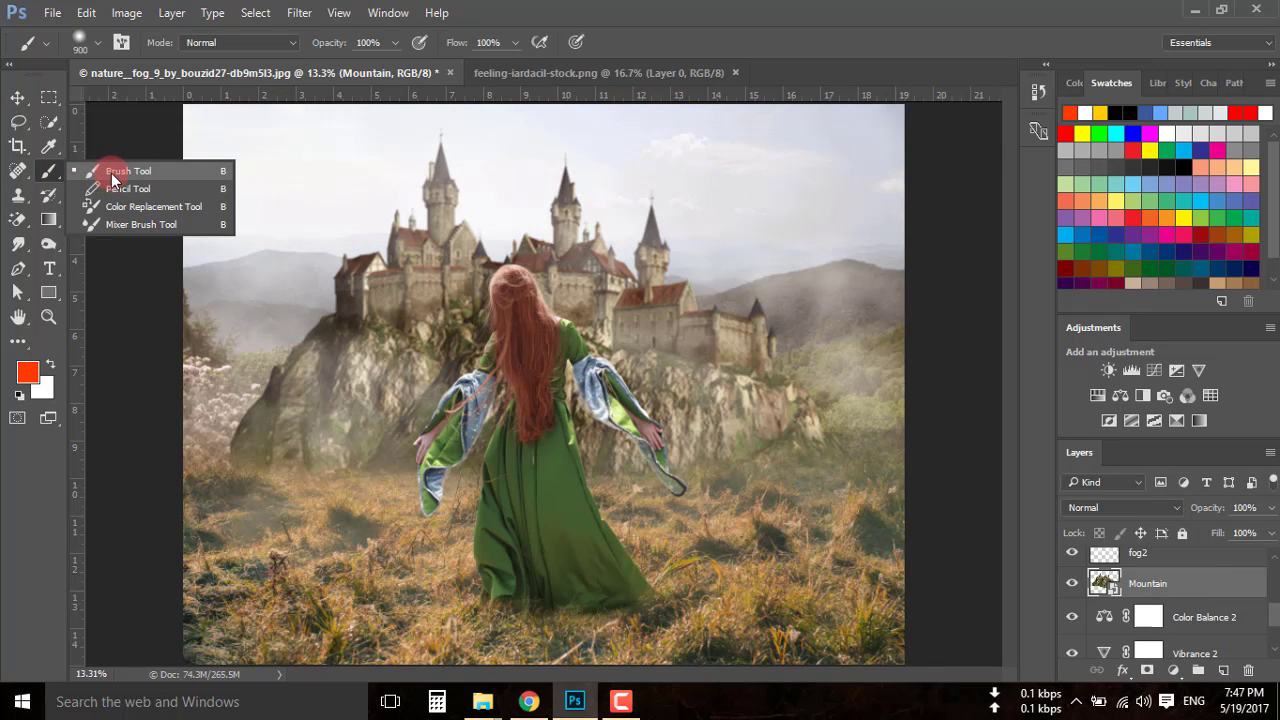
left_click(112, 172)
left_click(96, 47)
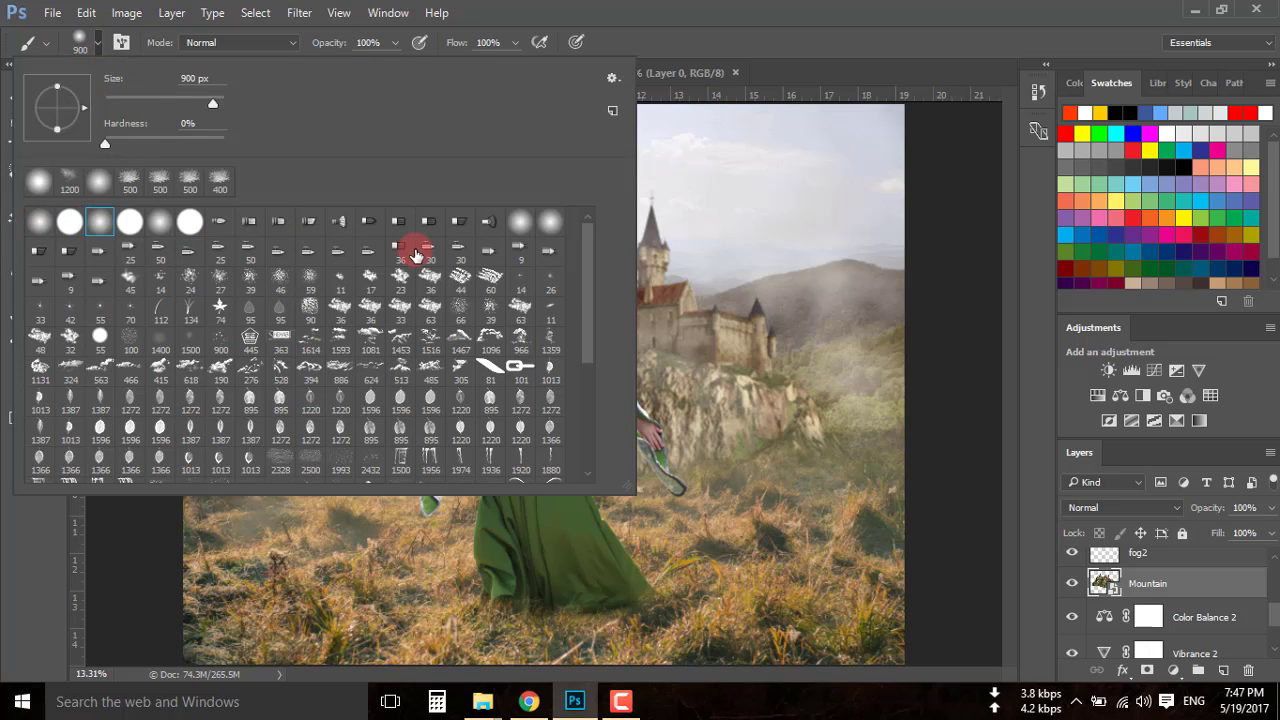
left_click(652, 262)
left_click_drag(1100, 575, 1162, 582)
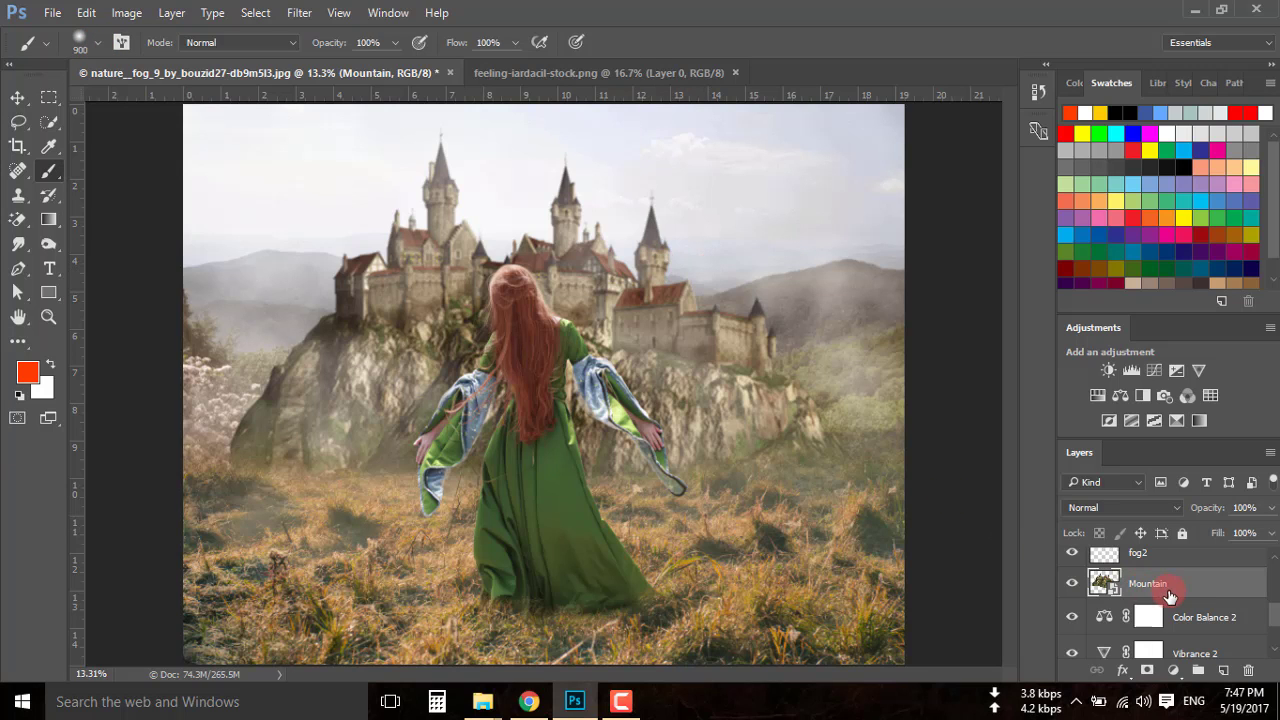
Add a Light layer and paint a soft orange glow over the castle with a ~2600 px brush
left_click(1223, 670)
type("Light")
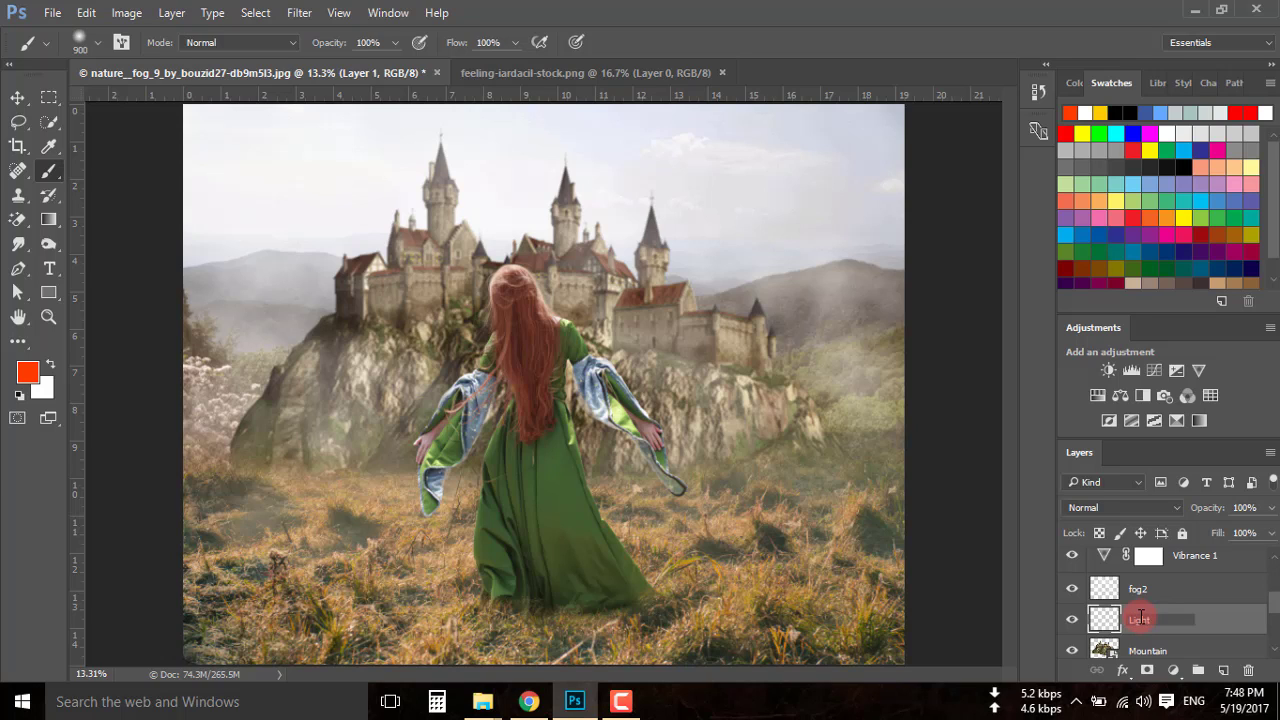
left_click(893, 640)
key("bracketright")
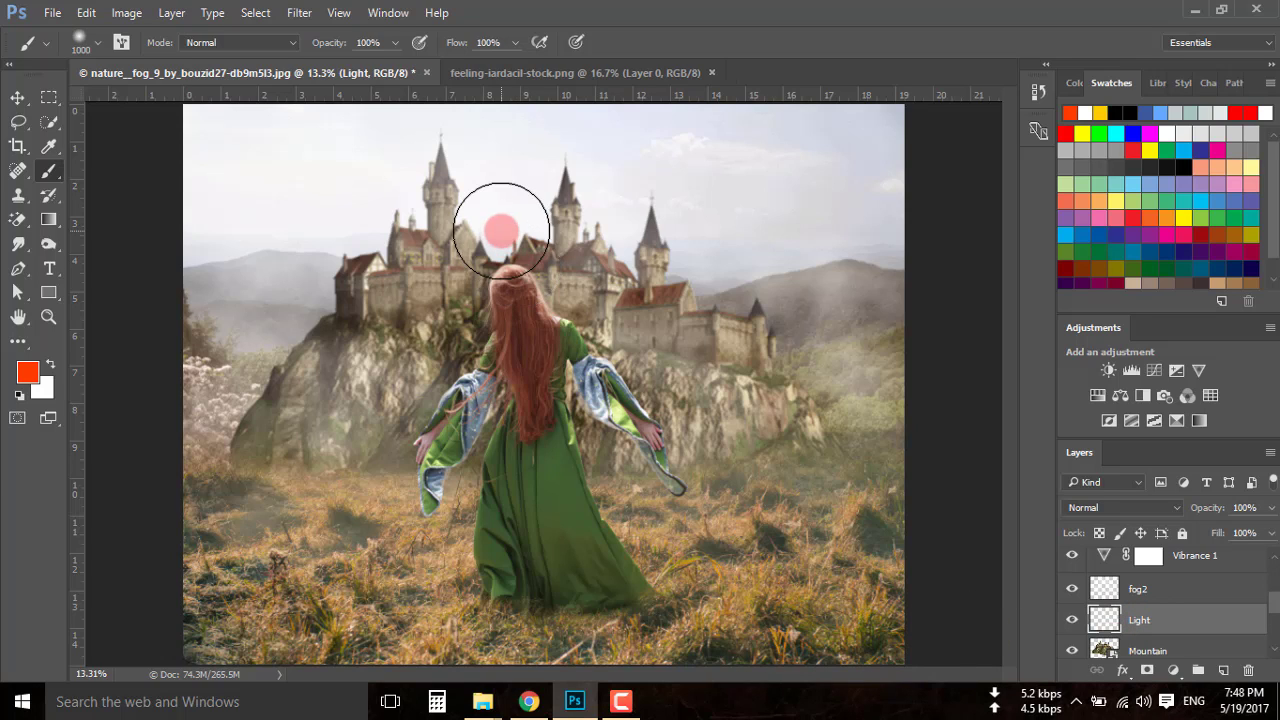
key("bracketright")
key("bracketright")
key("bracketright")
key("bracketright")
key("bracketright")
key("bracketright")
key("bracketright")
key("bracketright")
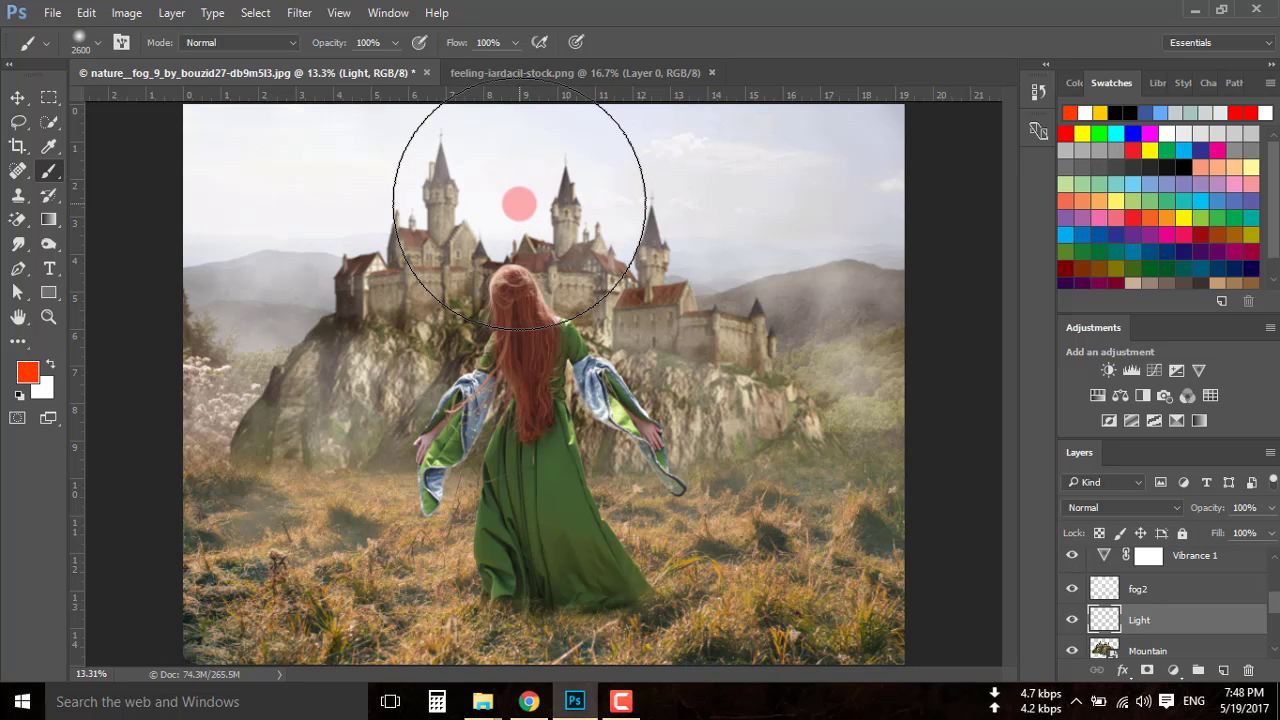
left_click(519, 207)
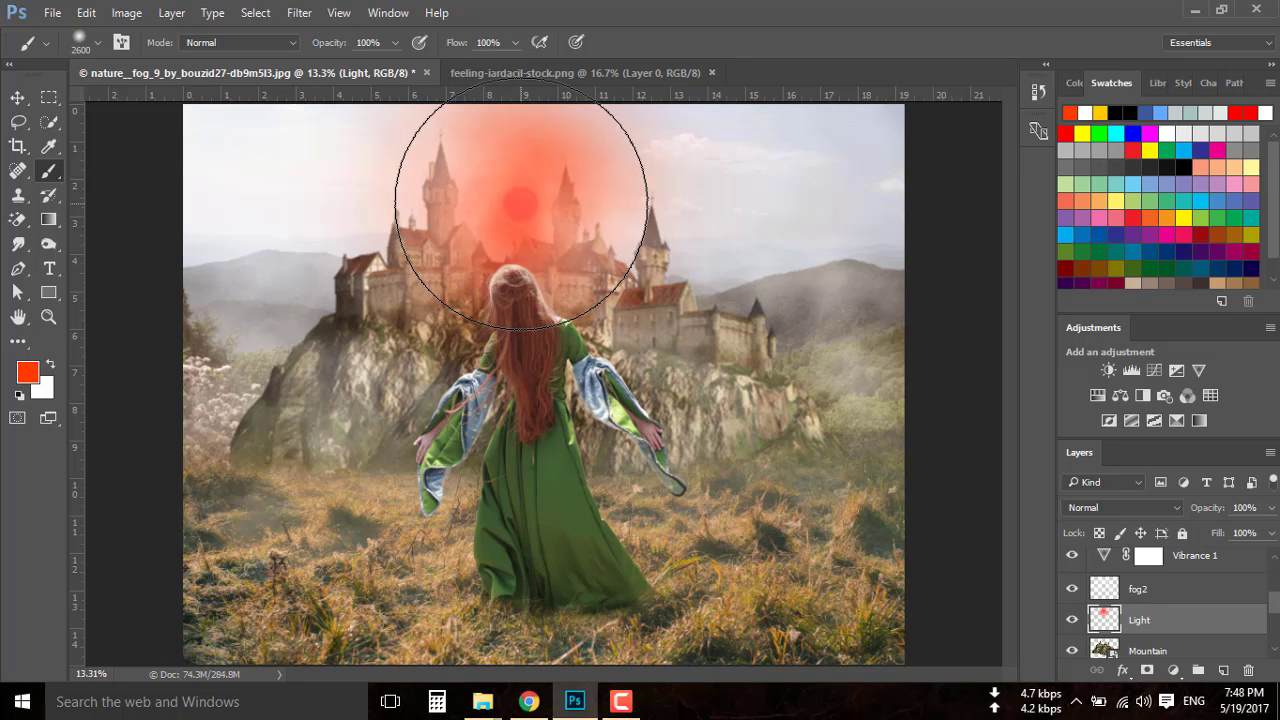
left_click_drag(521, 207, 486, 205)
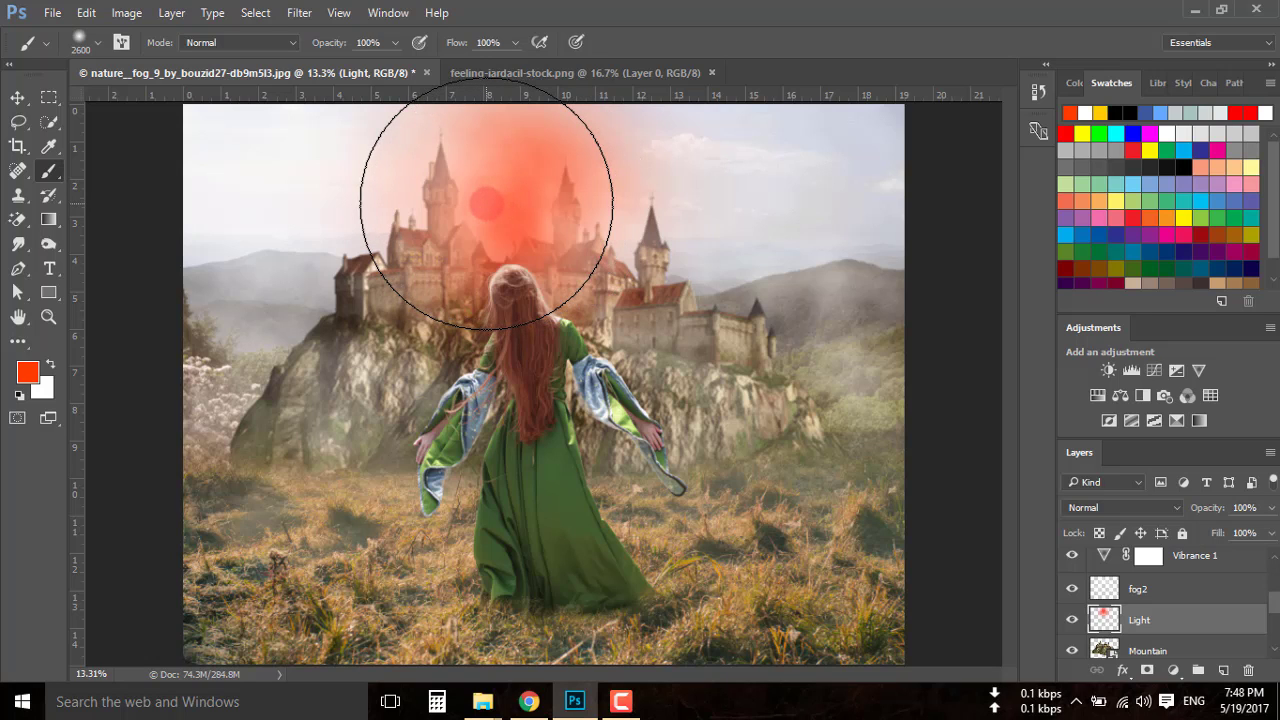
Redo the orange sun glow, then add a smaller white sun core over the castle
key("ctrl+z")
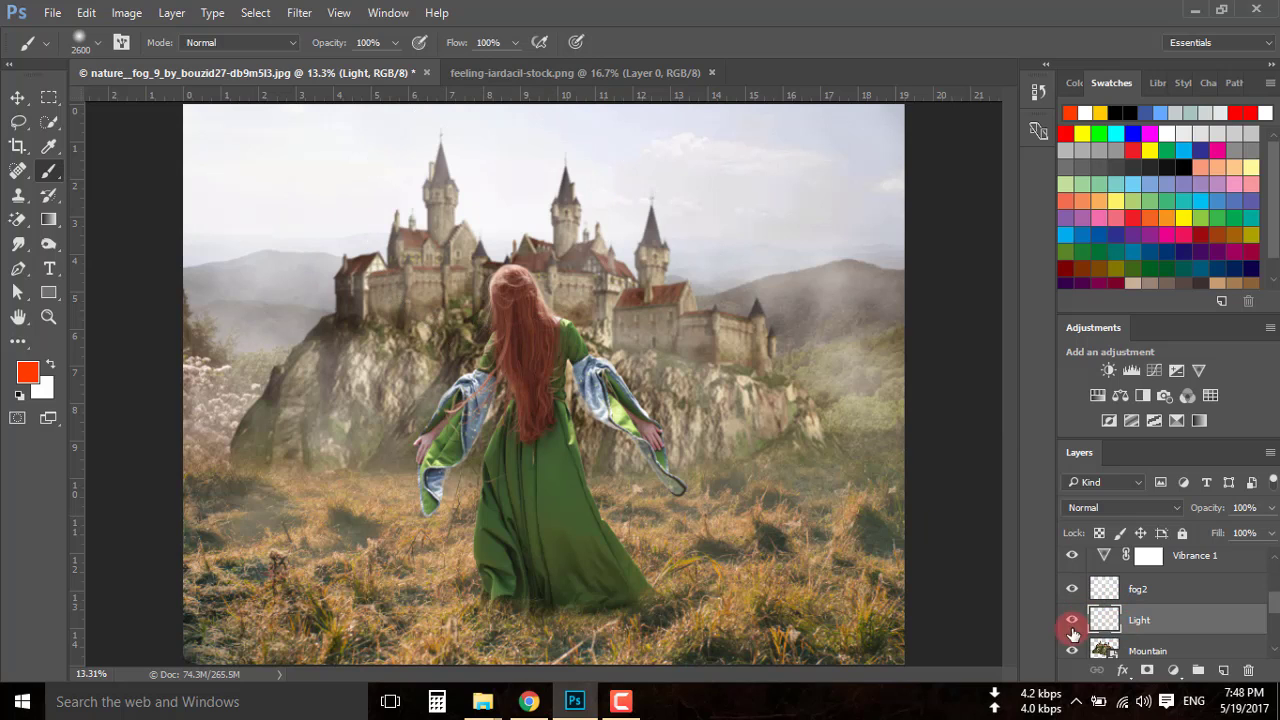
scroll(1134, 640, "down", 1)
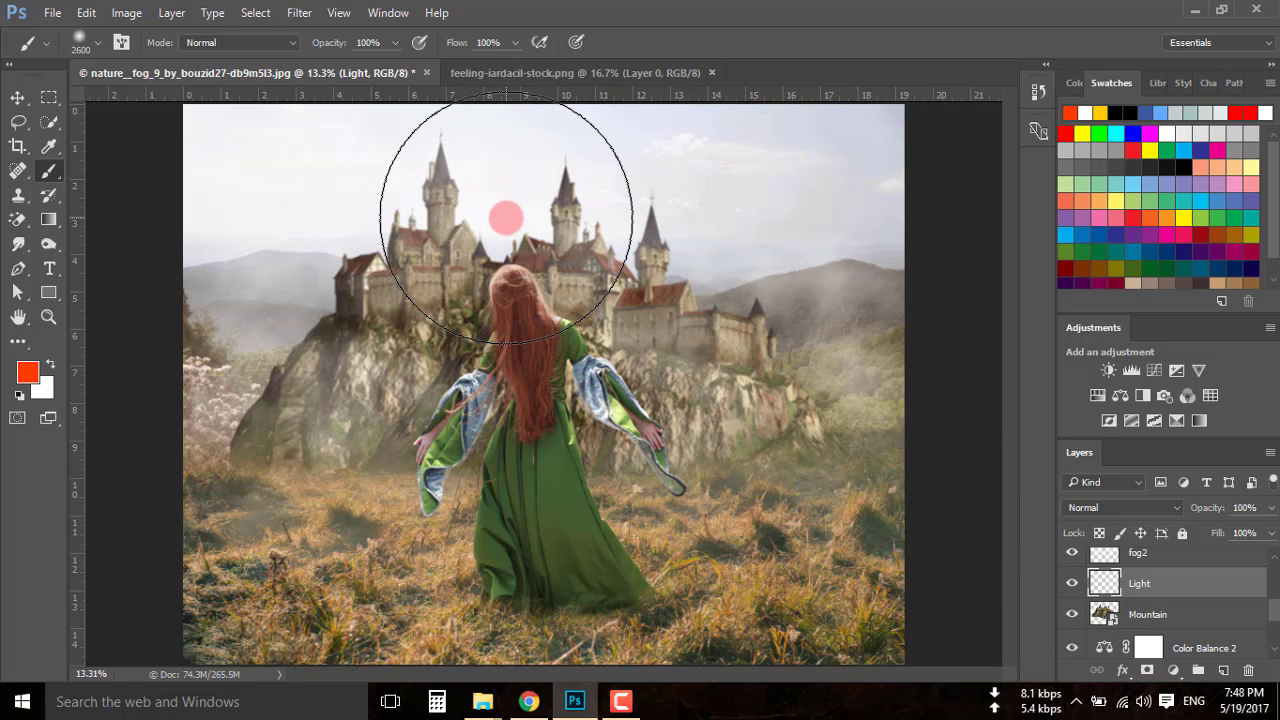
left_click(506, 218)
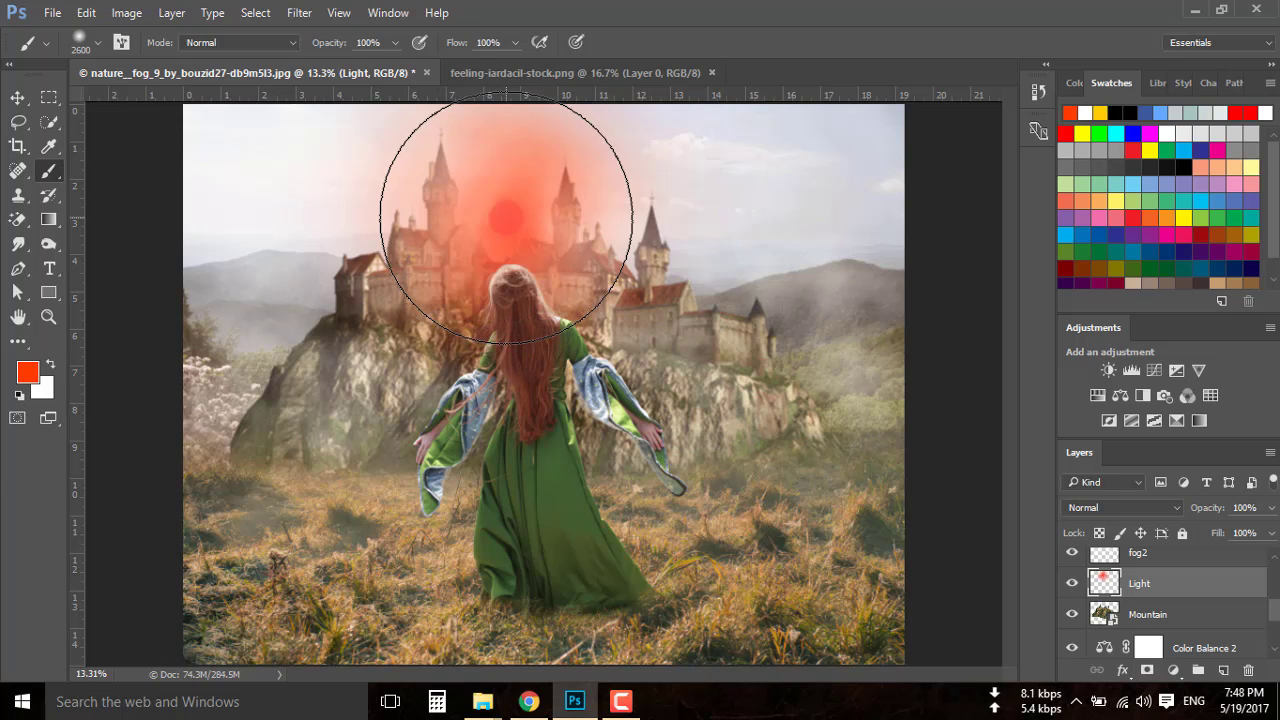
key("bracketleft")
key("bracketleft")
key("bracketleft")
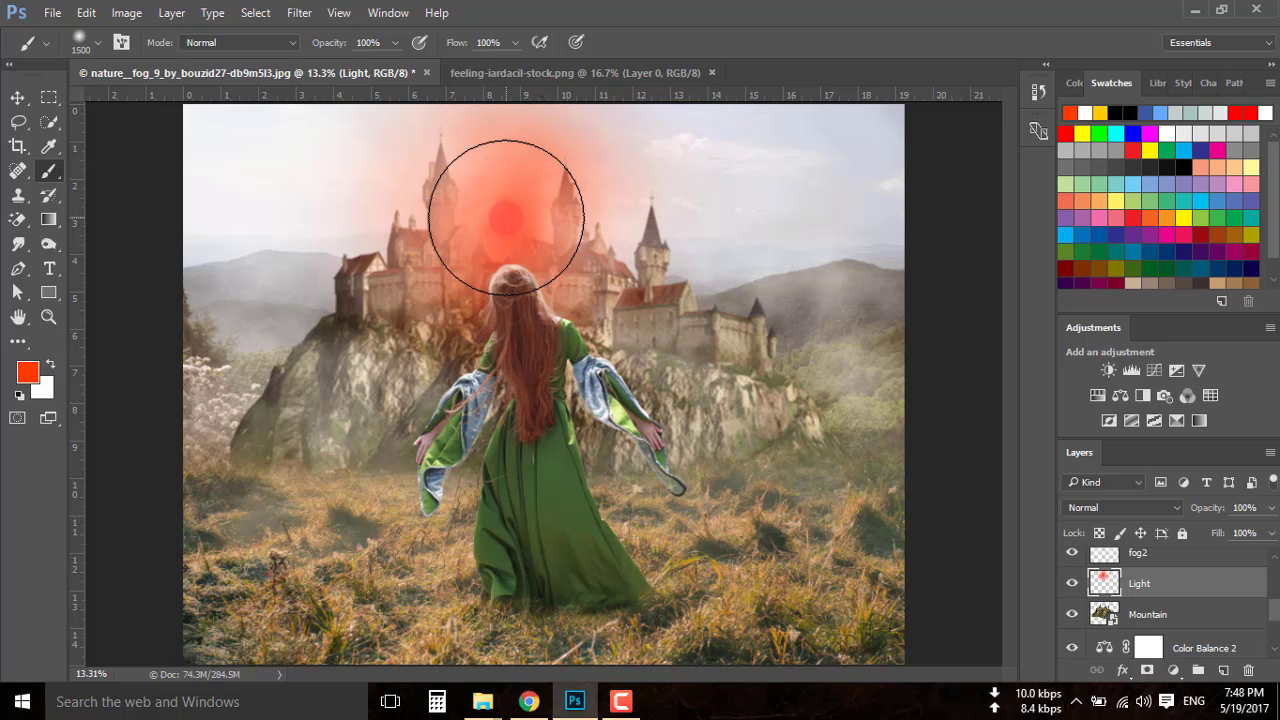
key("bracketleft")
key("bracketleft")
key("bracketleft")
left_click(50, 364)
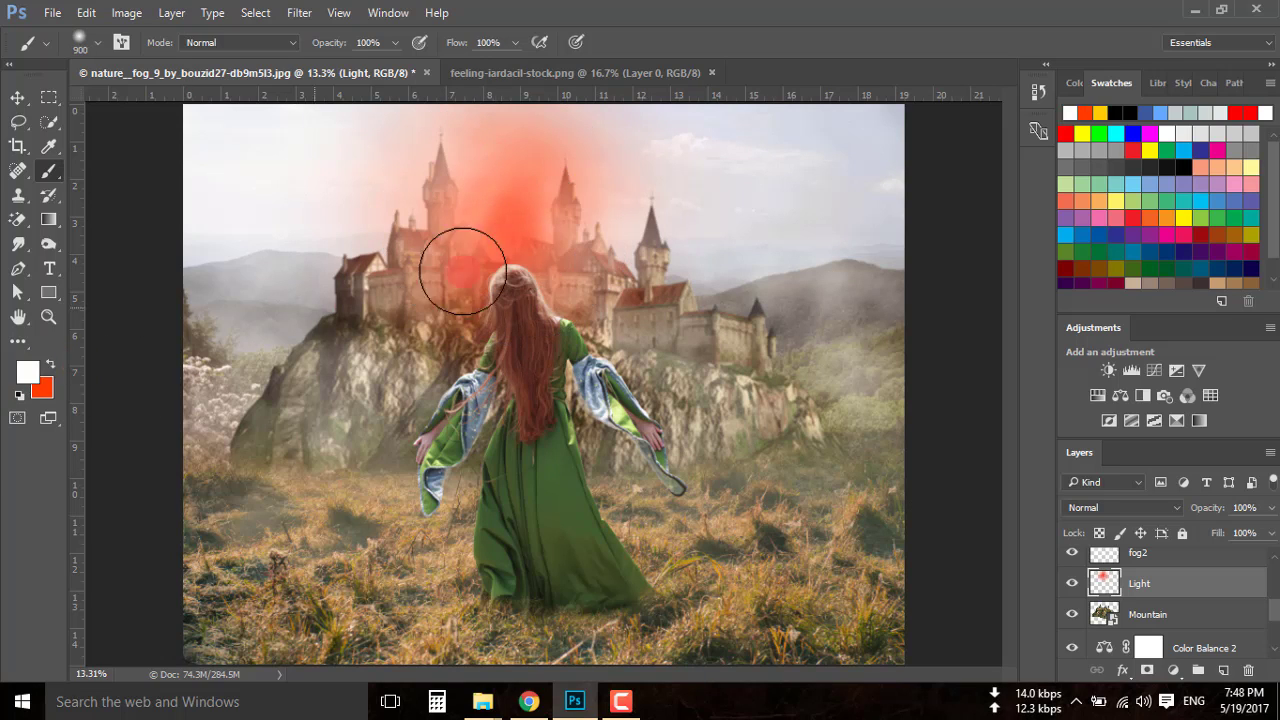
left_click(506, 210)
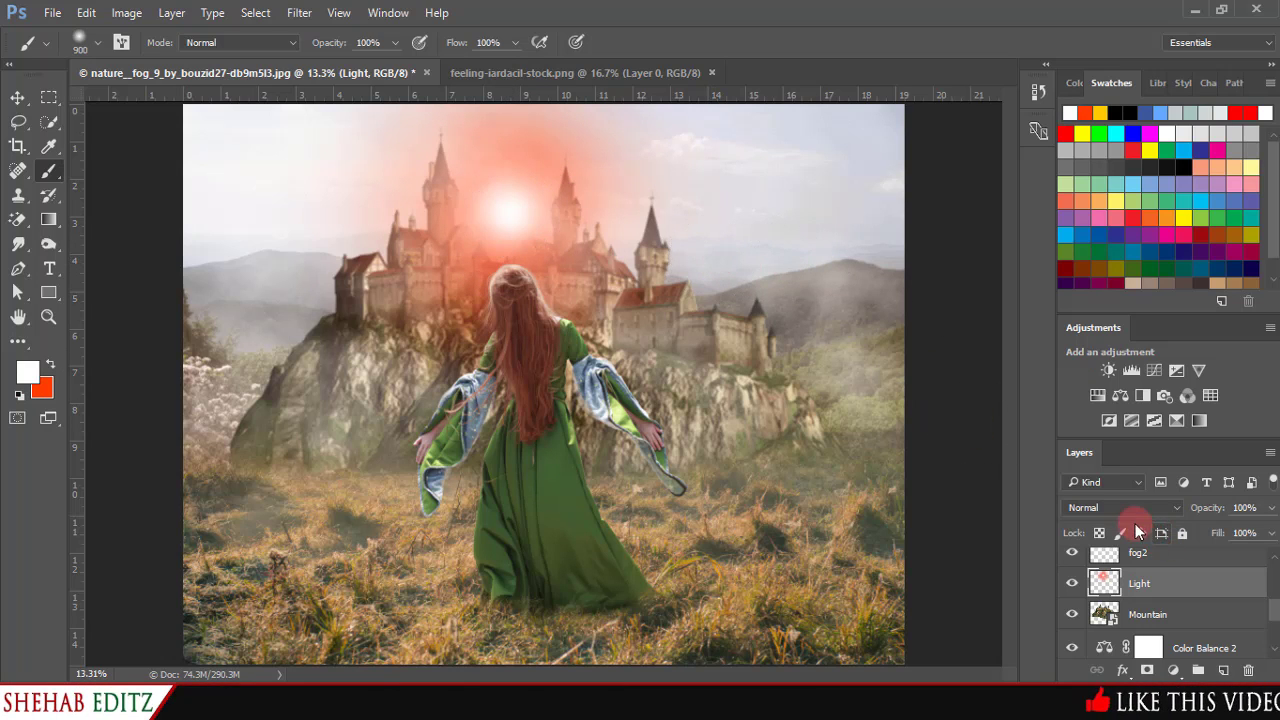
left_click(1115, 507)
Set the Light layer to Screen blending and convert it to a smart object
left_click(1100, 256)
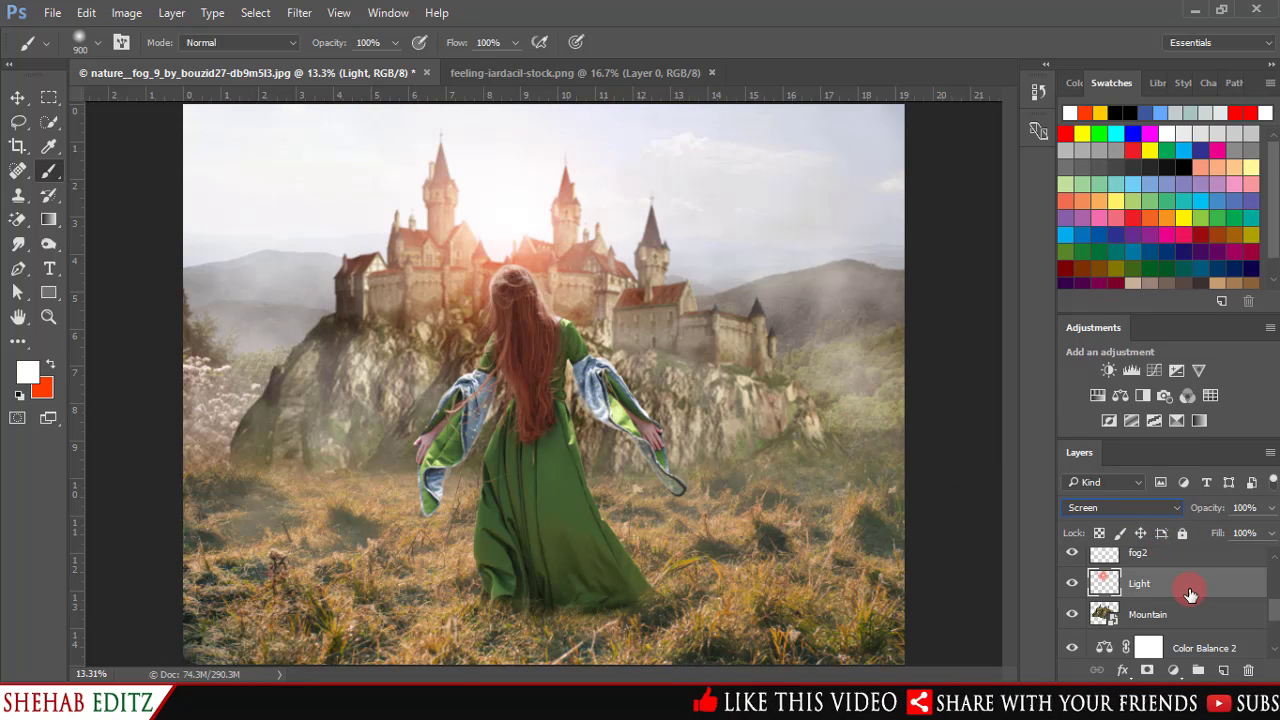
right_click(1189, 594)
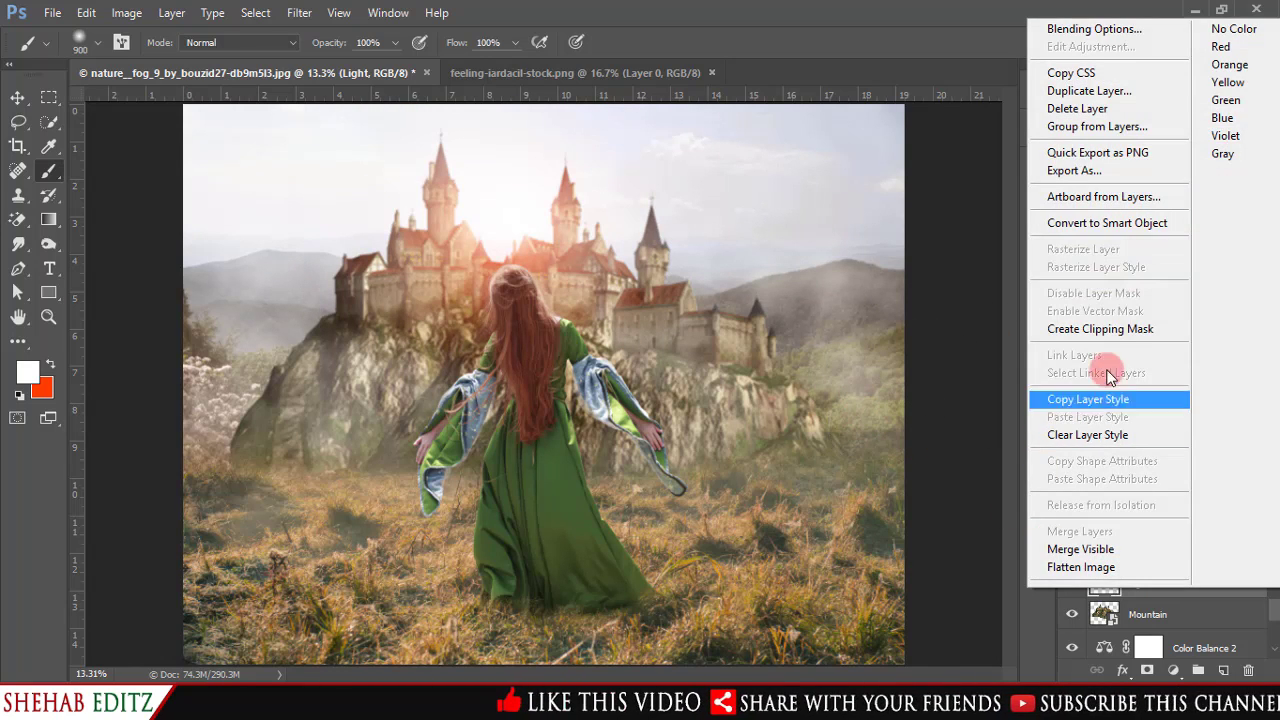
left_click(1104, 222)
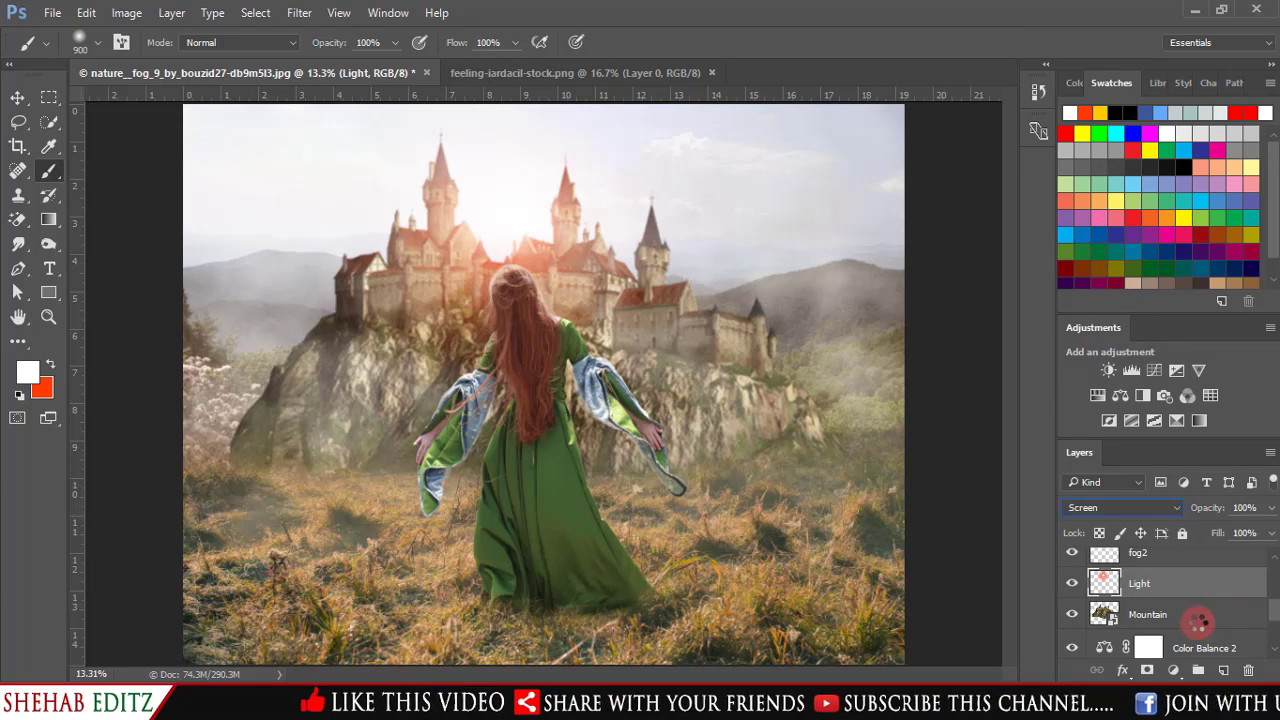
Apply a Hue/Saturation colorize to the Light layer at hue 9, saturation 94
left_click(126, 12)
mouse_move(154, 60)
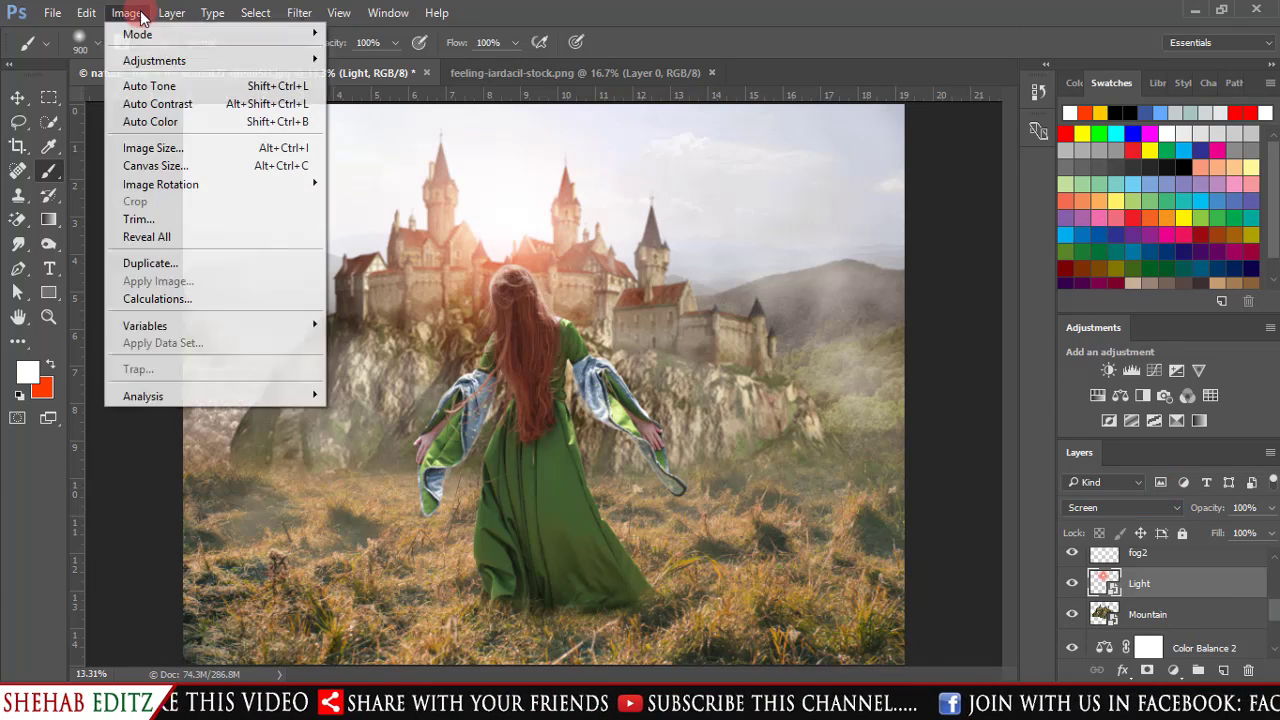
left_click(440, 158)
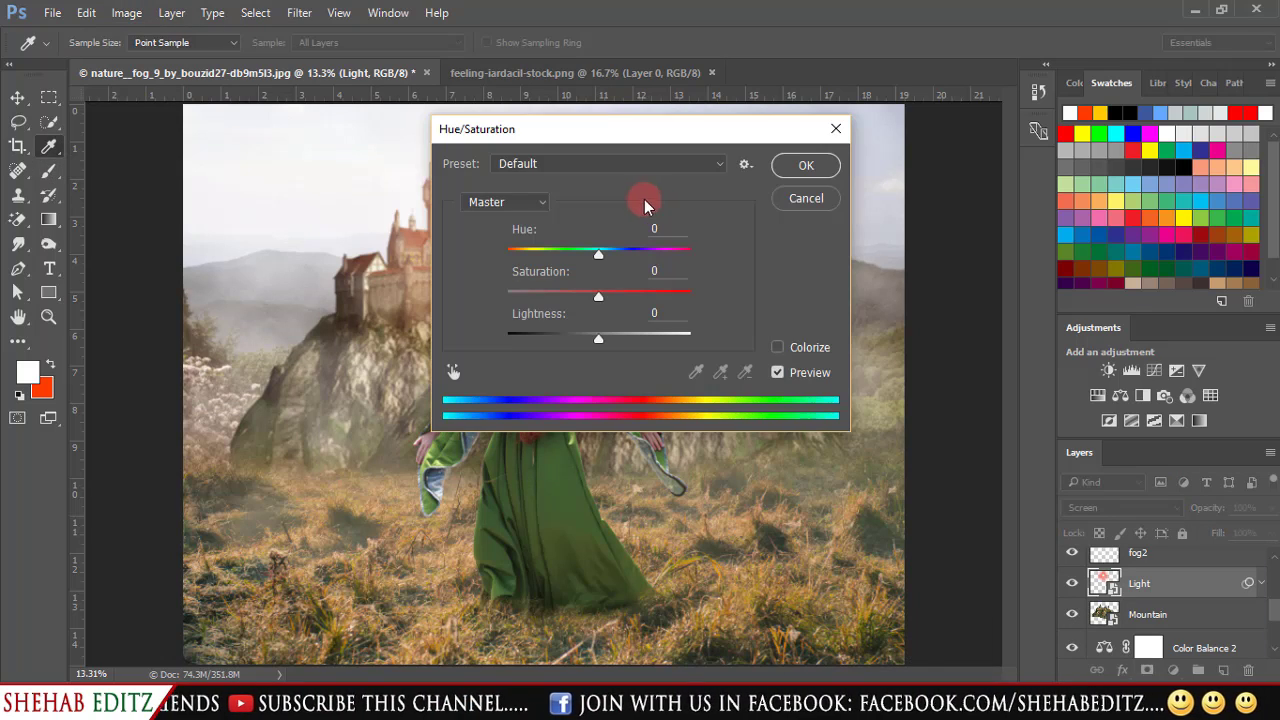
left_click_drag(596, 132, 947, 133)
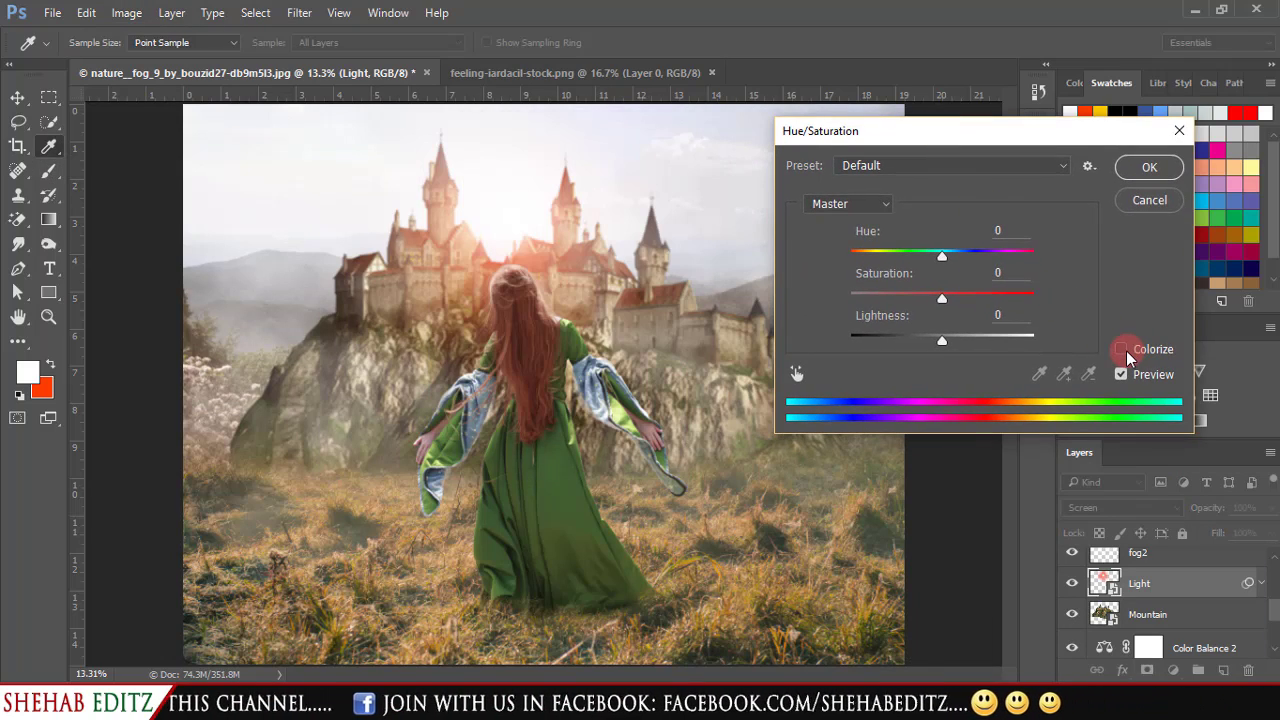
left_click(1121, 349)
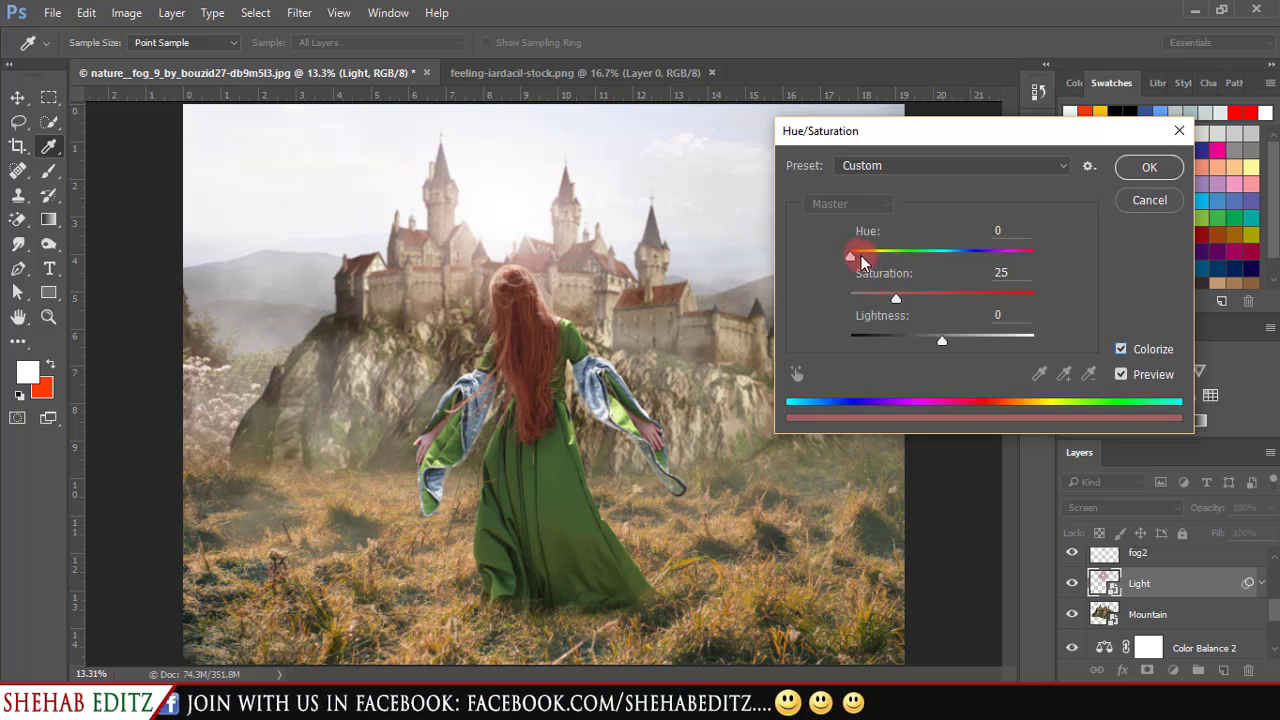
left_click_drag(895, 297, 994, 300)
mouse_move(850, 255)
left_mouse_down()
mouse_move(1029, 269)
mouse_move(1016, 268)
left_mouse_up()
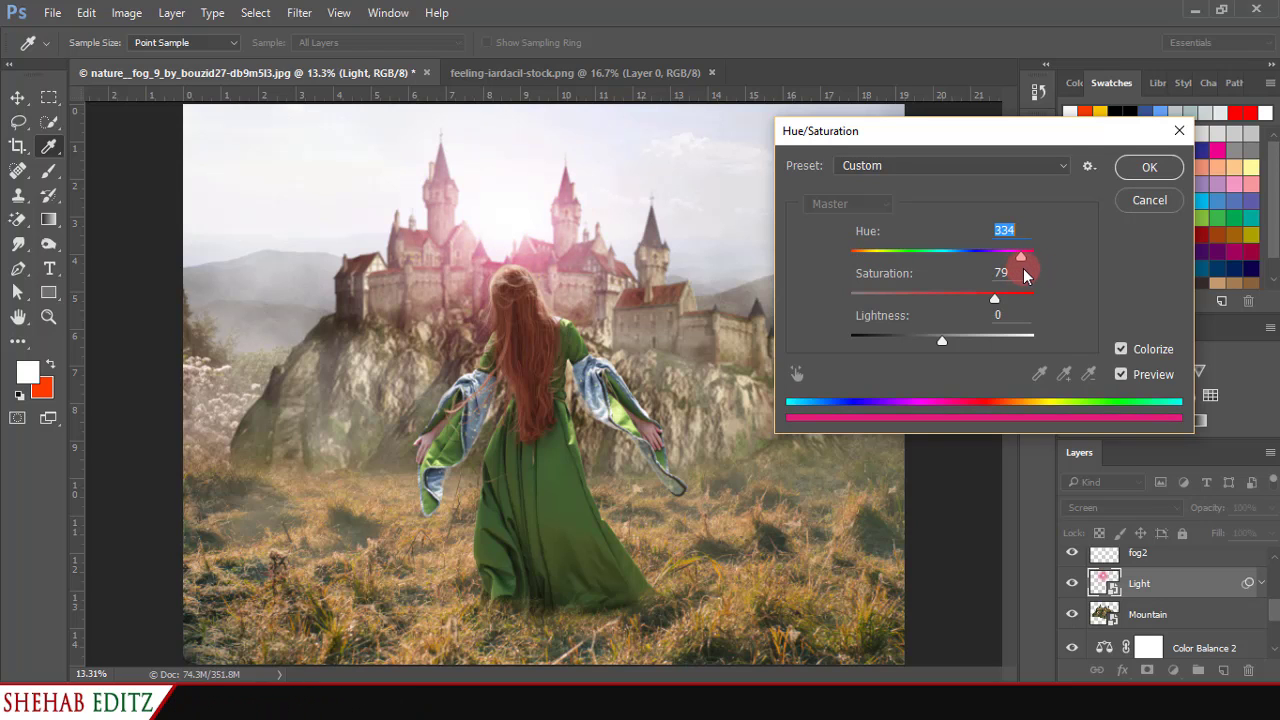
left_click_drag(994, 297, 1030, 300)
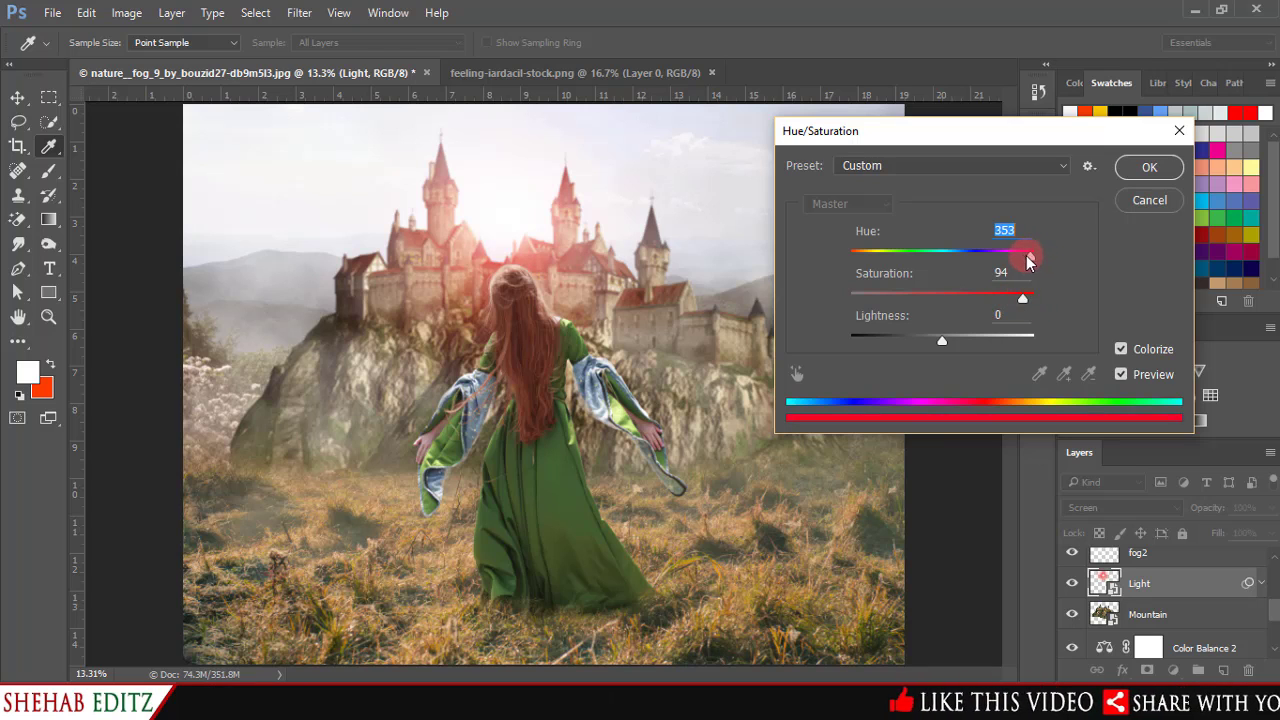
left_click_drag(1035, 253, 856, 261)
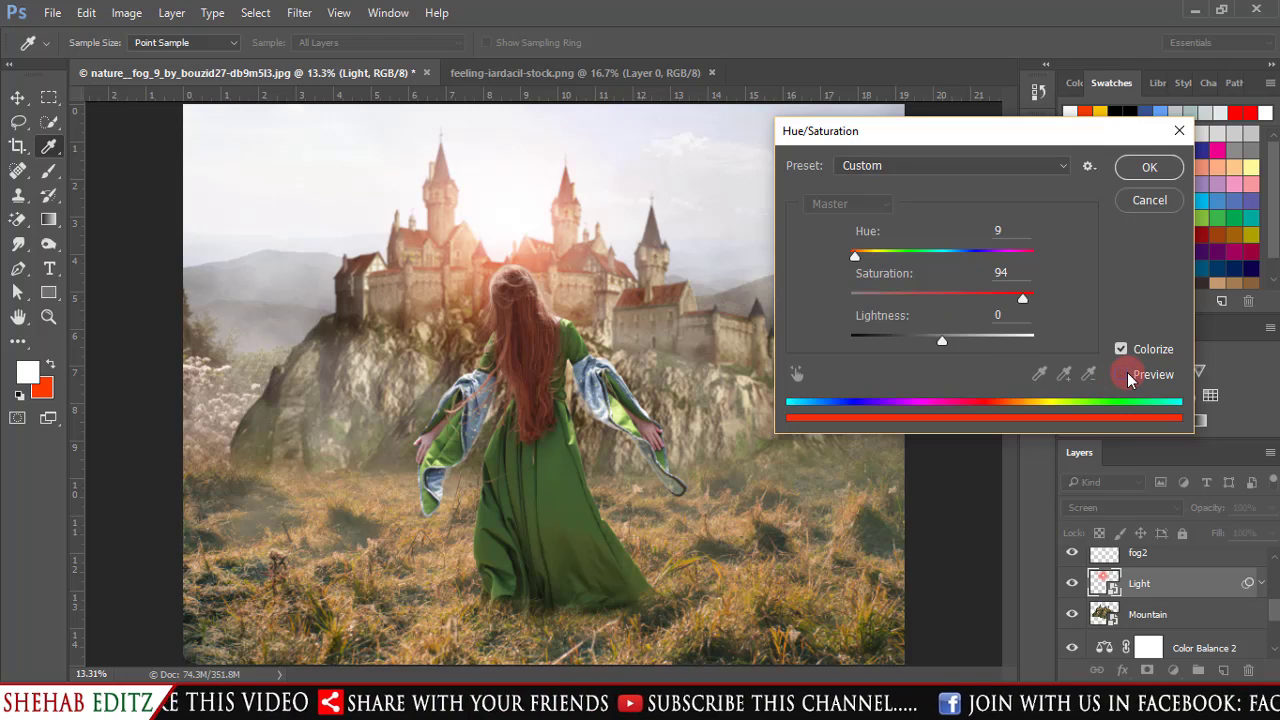
Commit the Hue/Saturation smart filter and add a blank layer above Color Balance 3
left_click(1175, 176)
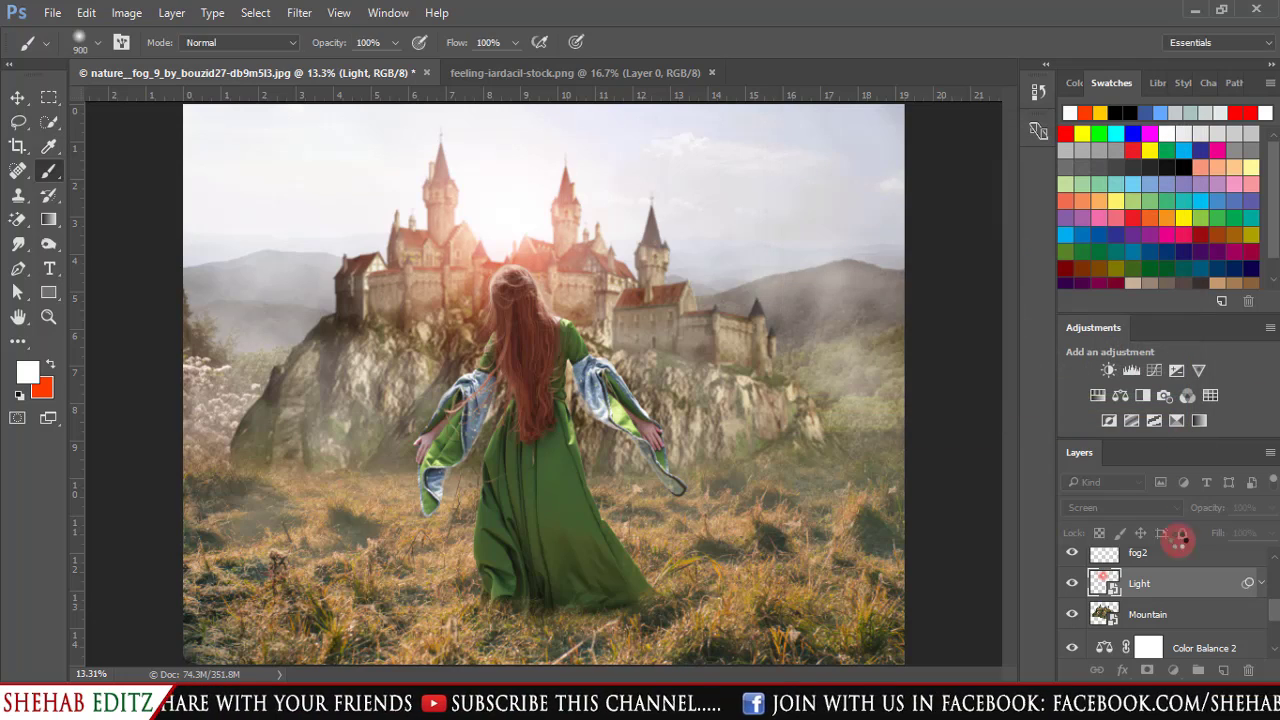
left_click(1261, 583)
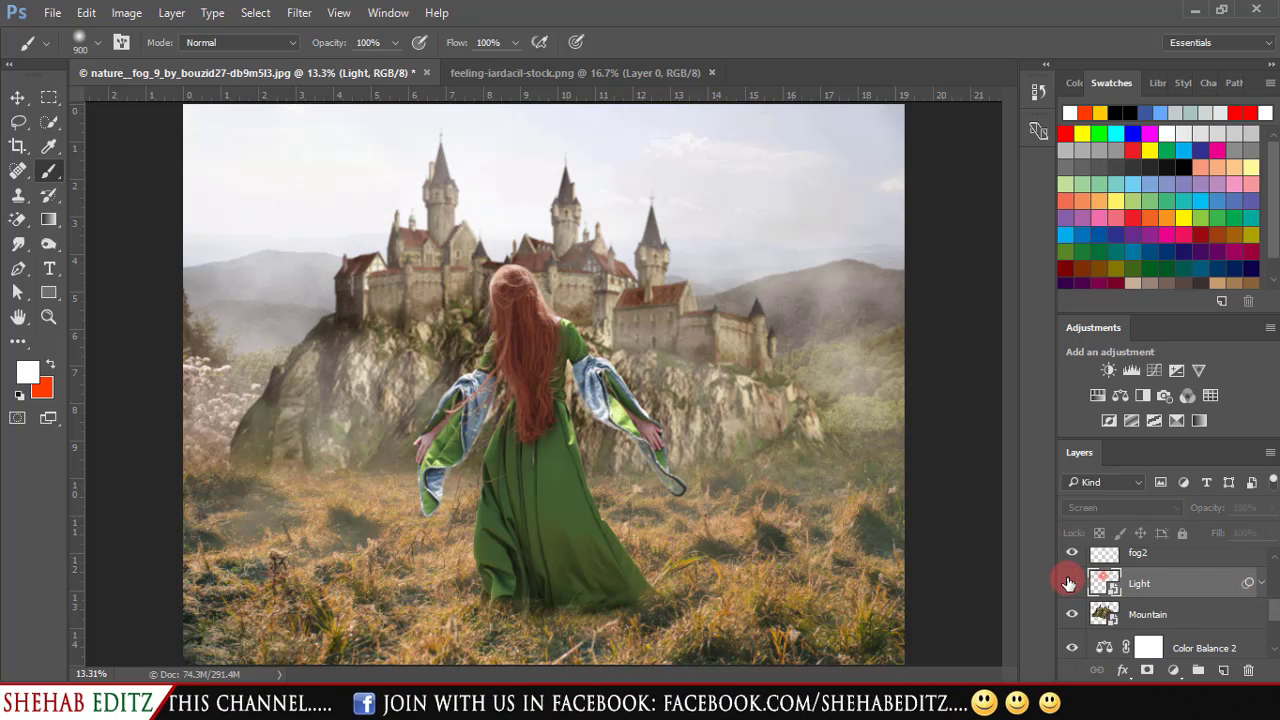
left_click(1070, 583)
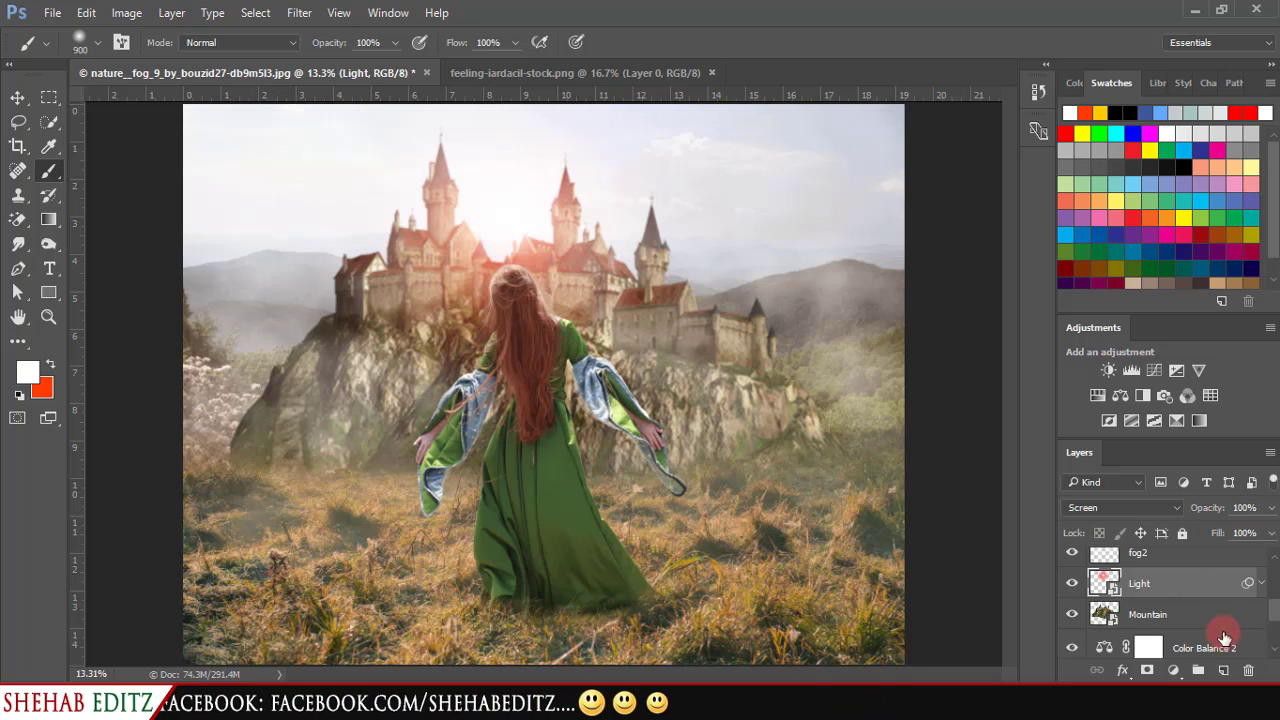
scroll(1200, 615, "up", 3)
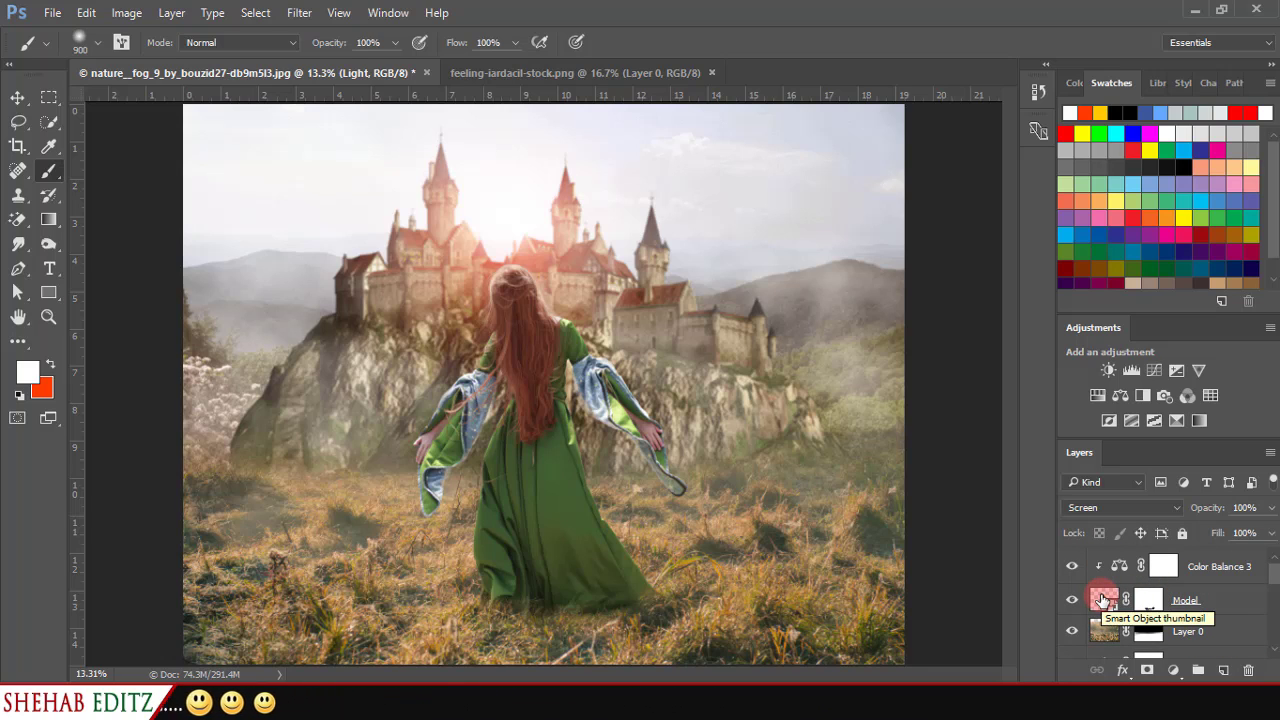
left_click(1208, 568)
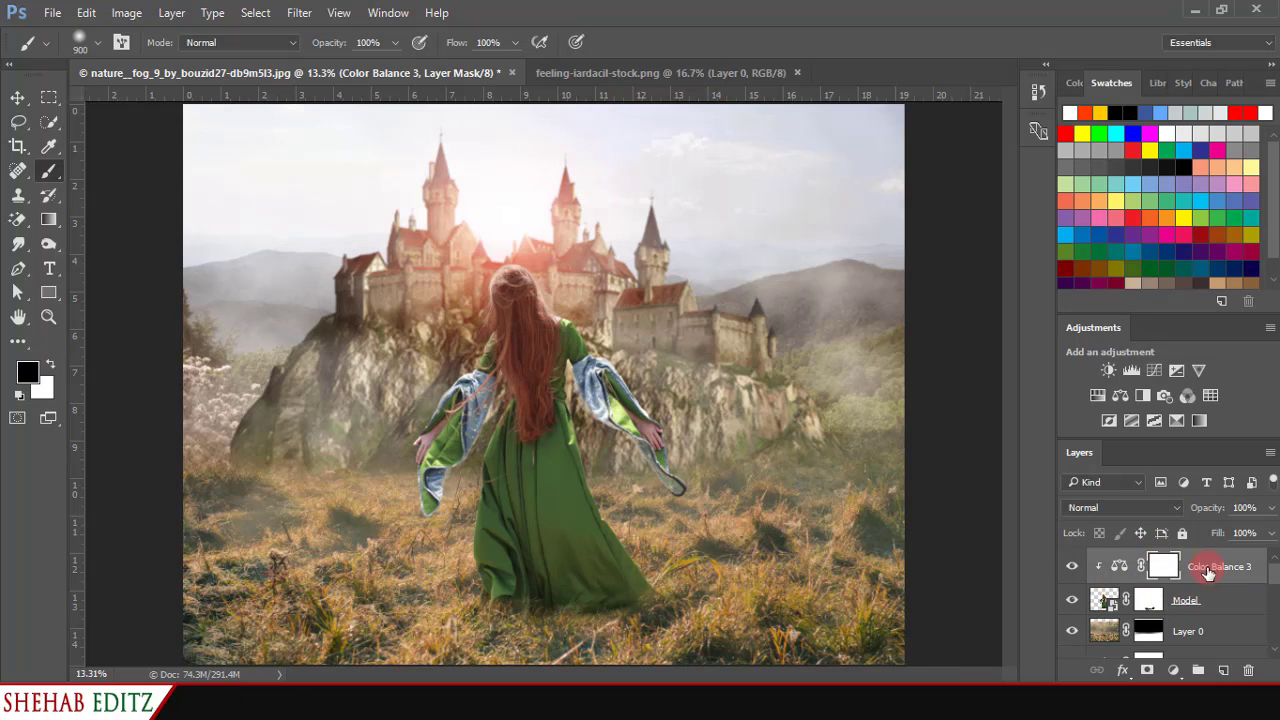
left_click(1223, 669)
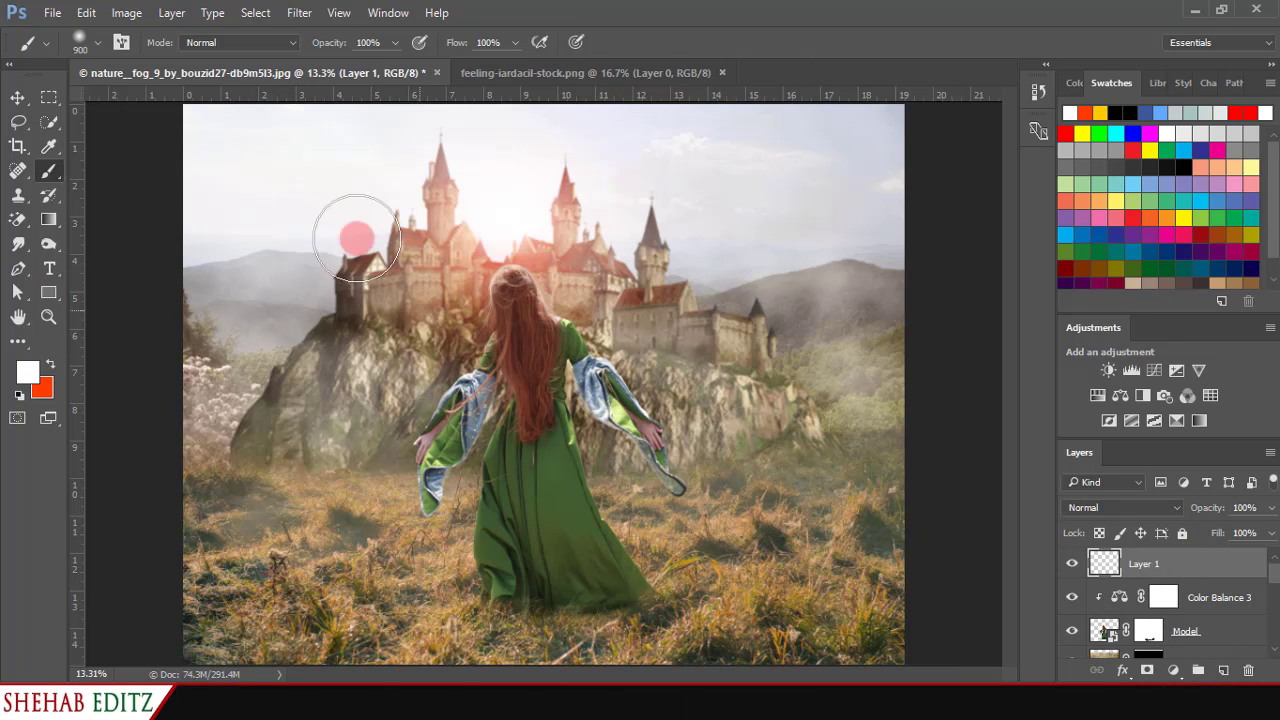
Stamp the merged visible image into Layer 1
left_click(126, 12)
left_click(262, 281)
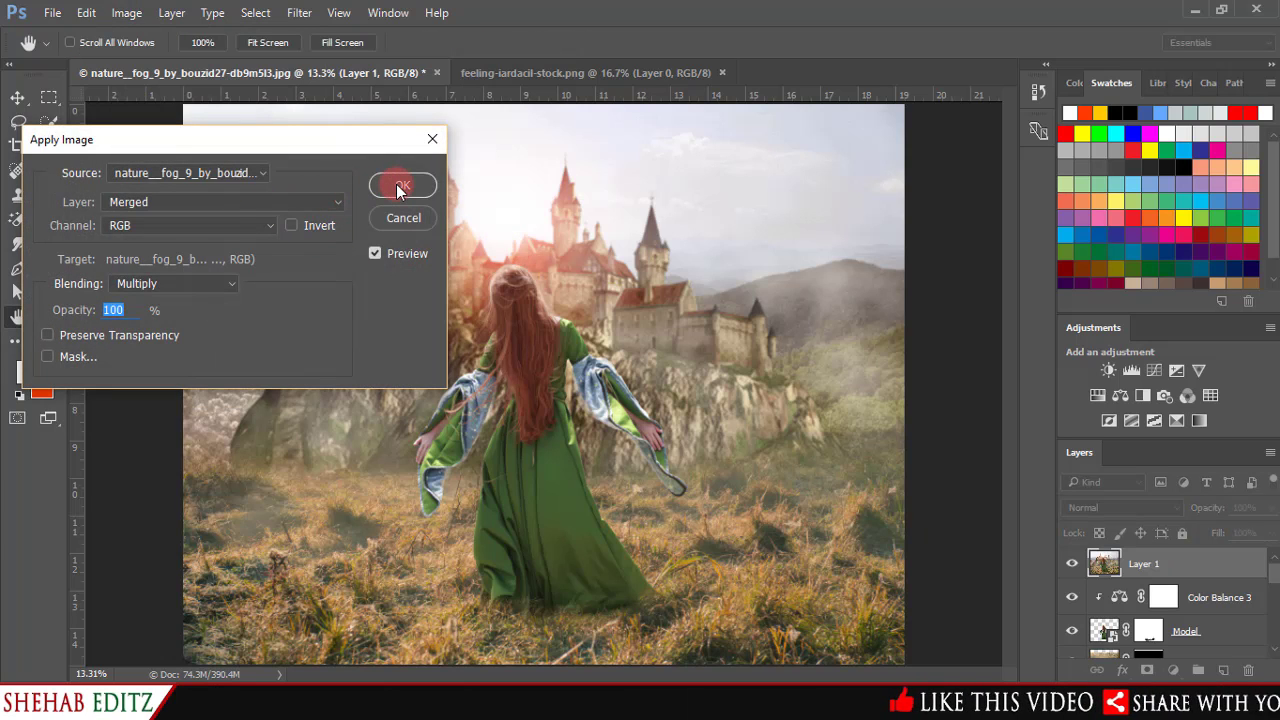
left_click(396, 184)
key("b")
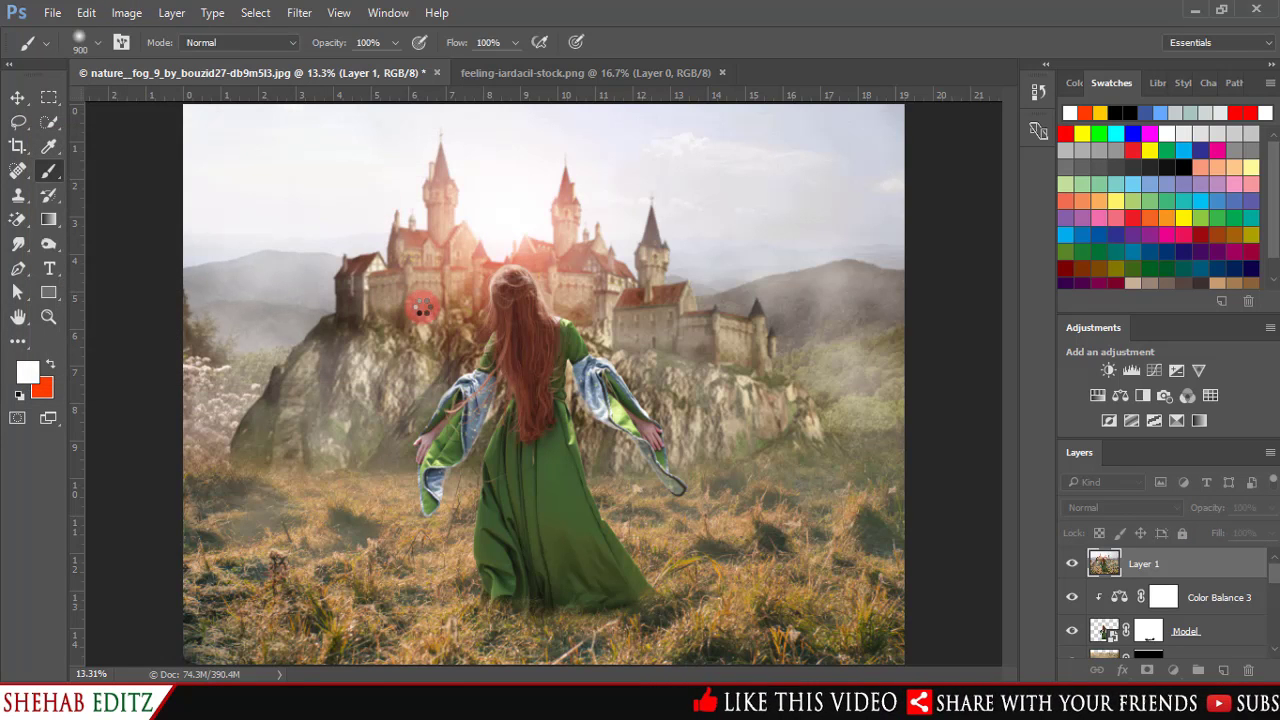
Group all earlier layers down to Sky as 'All LAyers' and hide the group
left_click(1210, 598)
scroll(1195, 610, "down", 1)
scroll(1190, 615, "down", 2)
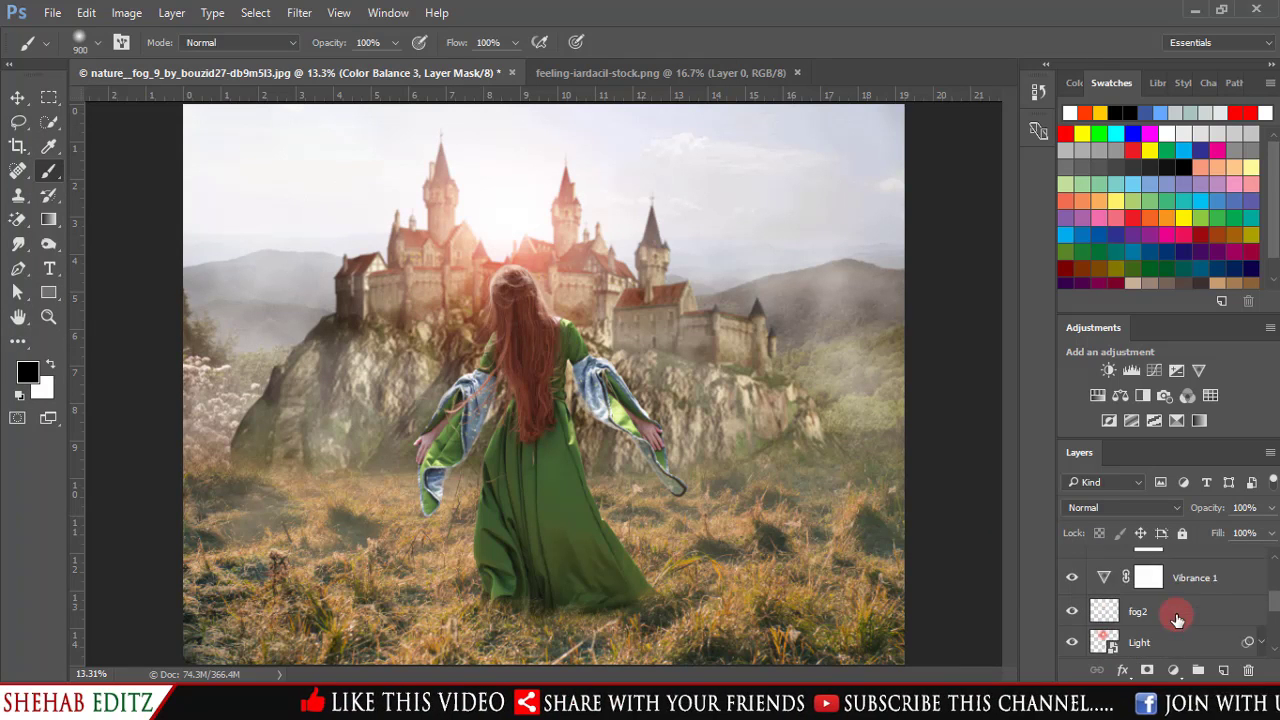
scroll(1180, 625, "down", 2)
scroll(1175, 630, "down", 1)
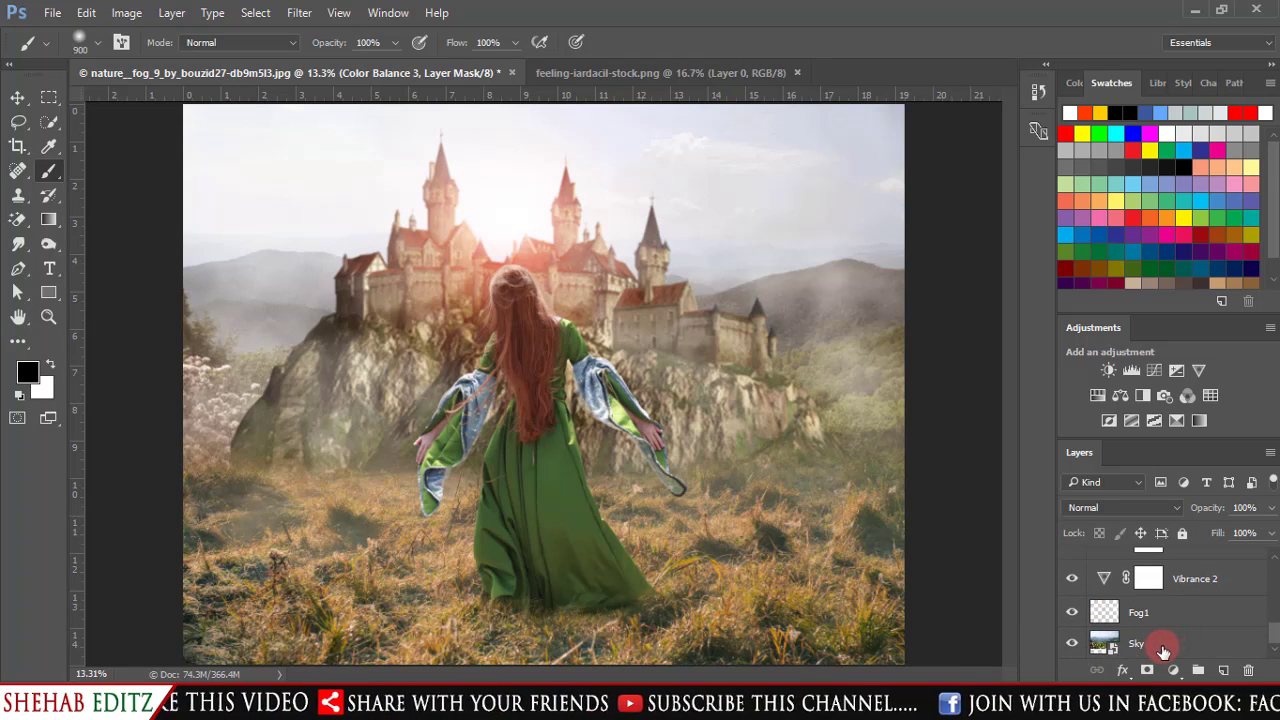
left_click(1163, 650)
right_click(1160, 648)
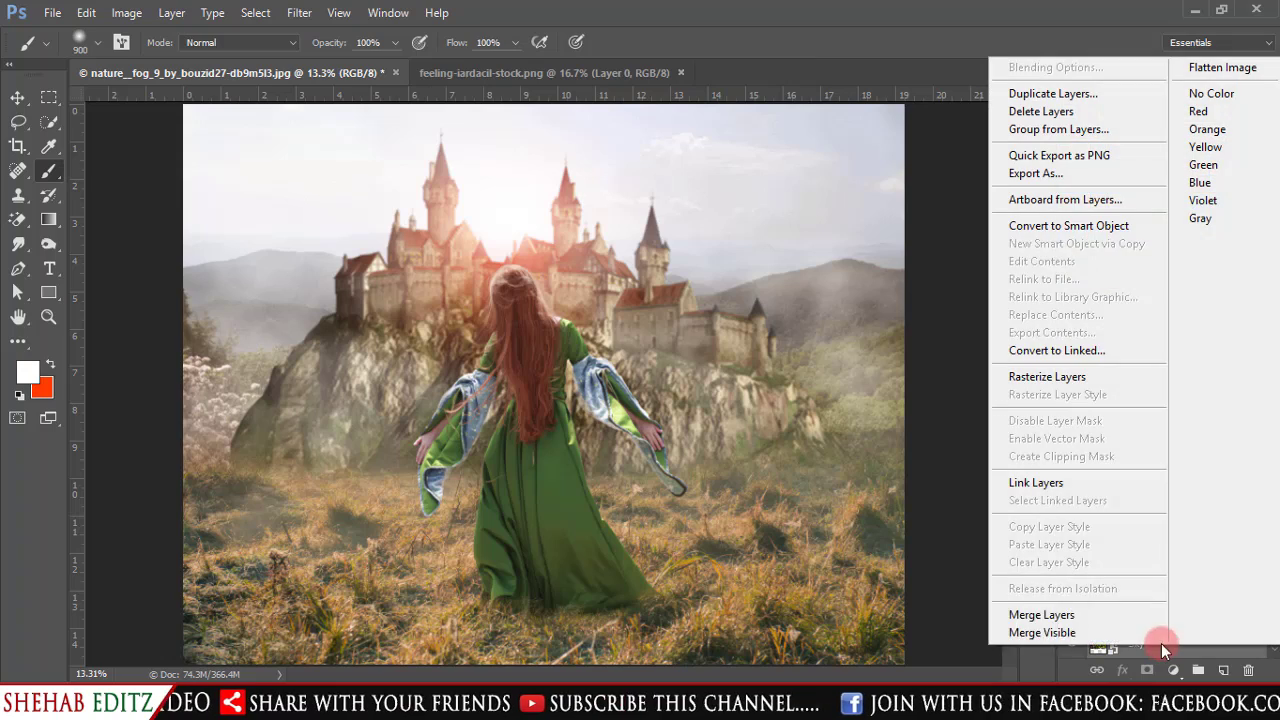
left_click(1045, 129)
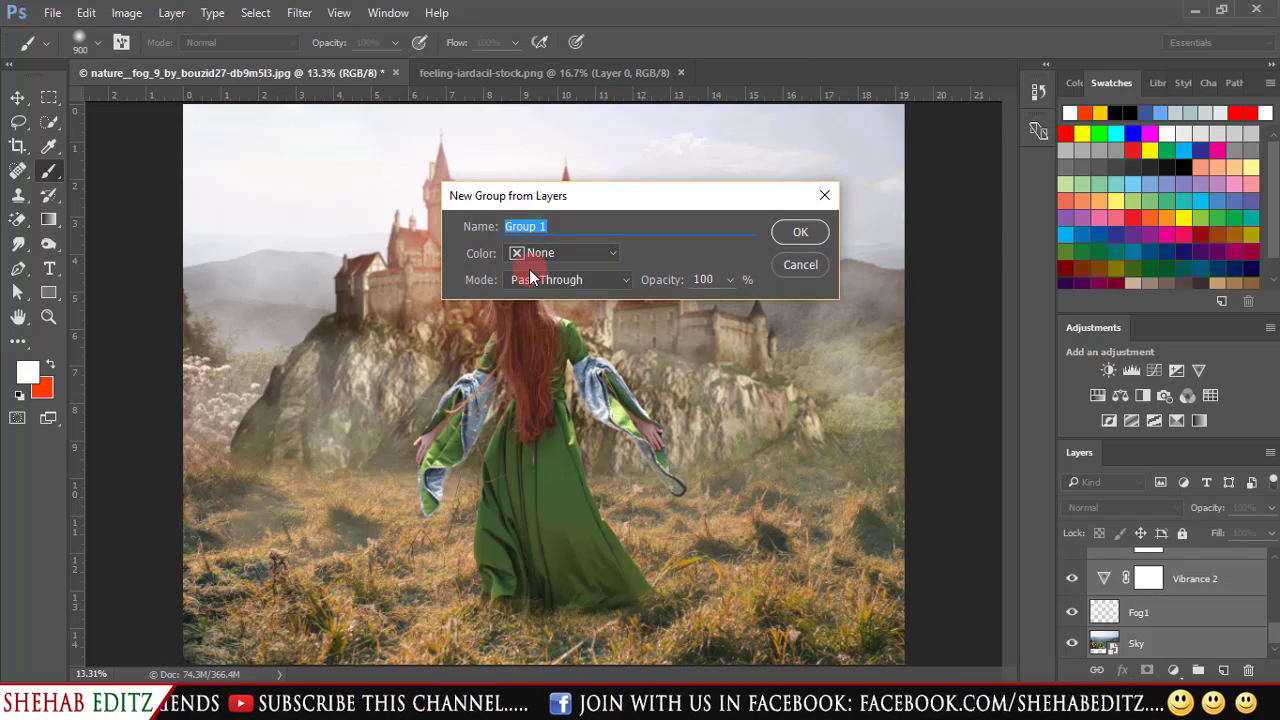
type("All LA")
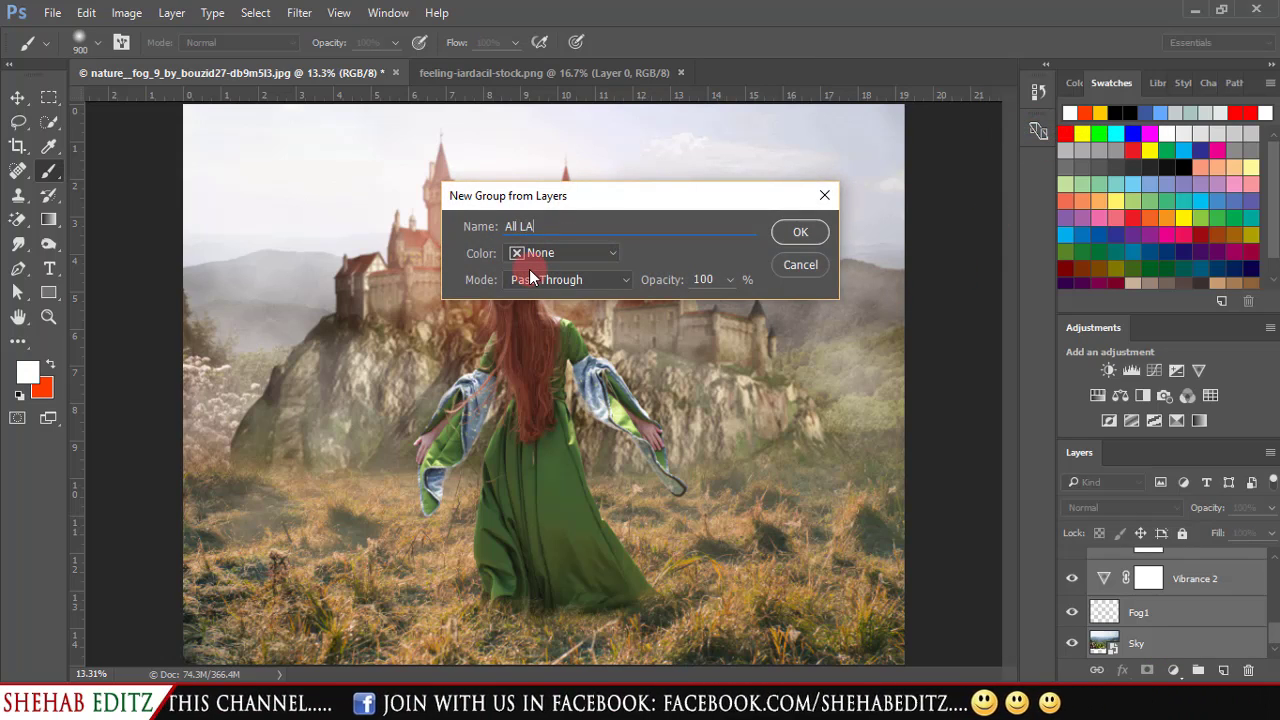
type("yers")
key("Return")
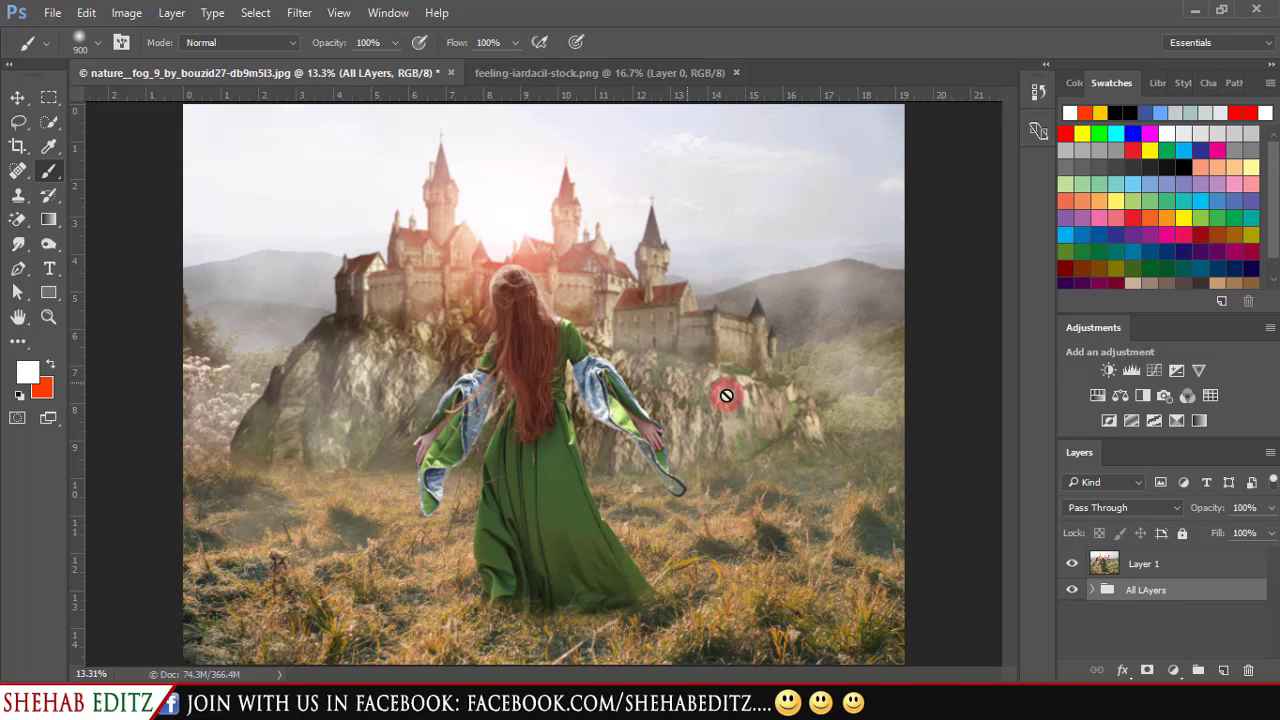
left_click(1072, 590)
Rename the merged Layer 1 to 'Main Photos'
left_click(1146, 565)
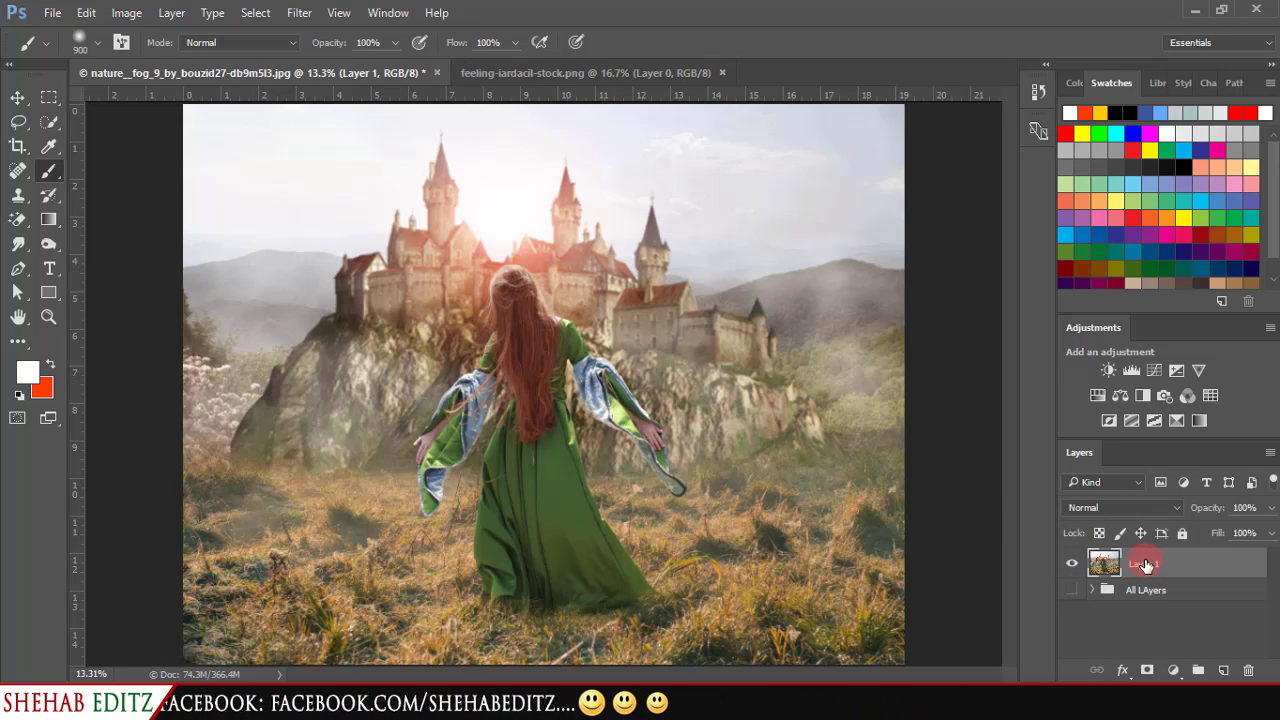
double_click(1146, 564)
type("Main Photo")
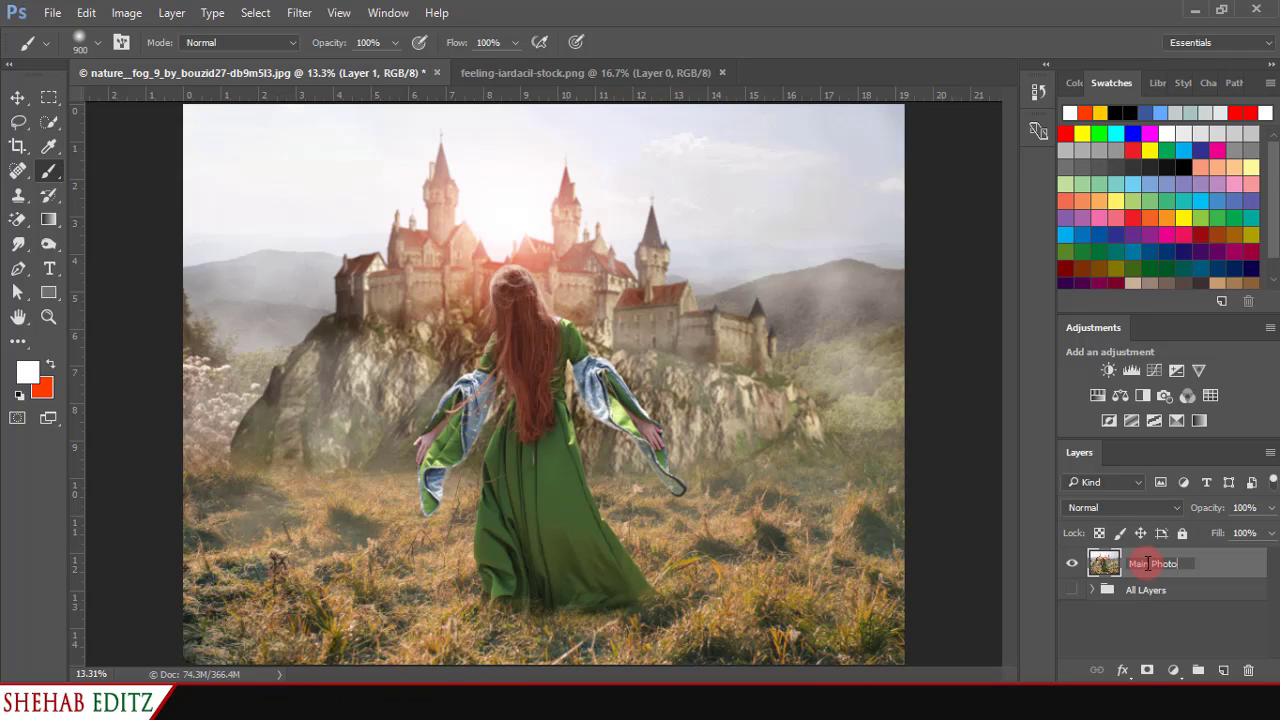
type("s")
key("Return")
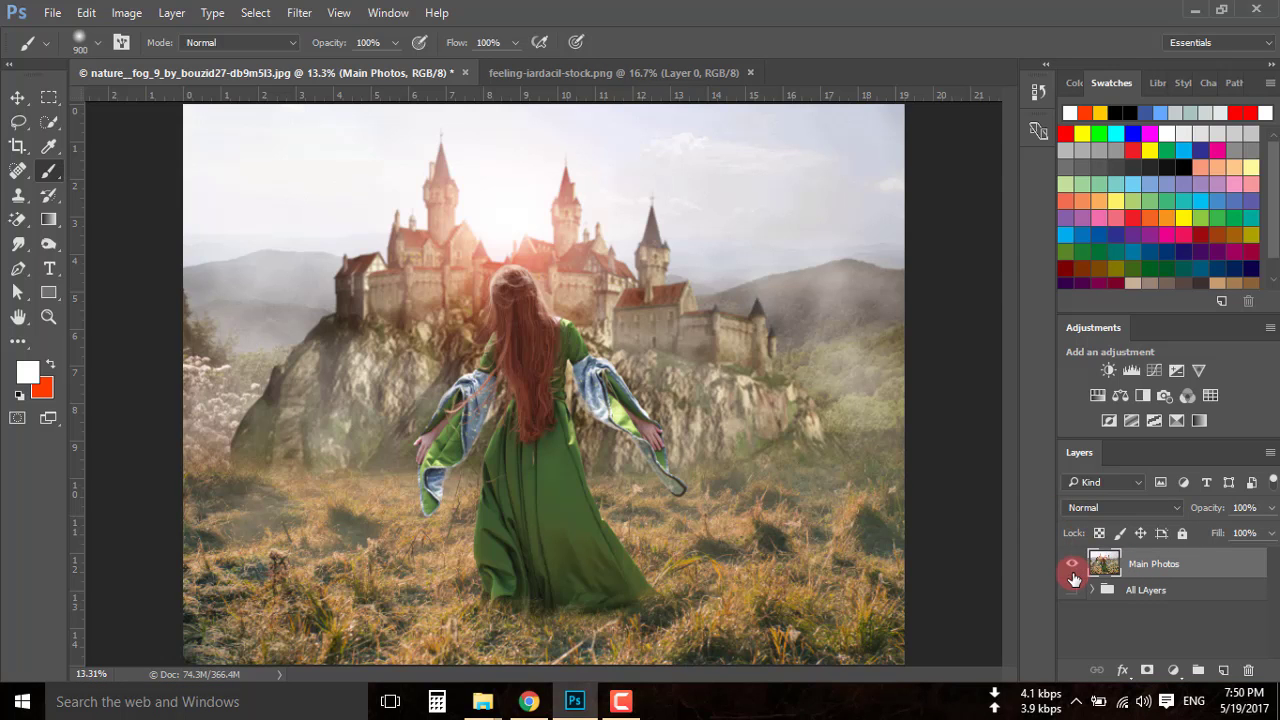
left_click(1072, 564)
left_click(1106, 562)
Reset default colours, add a HorrorBlue.3DL Color Lookup grade, and add a blank layer on top
key("d")
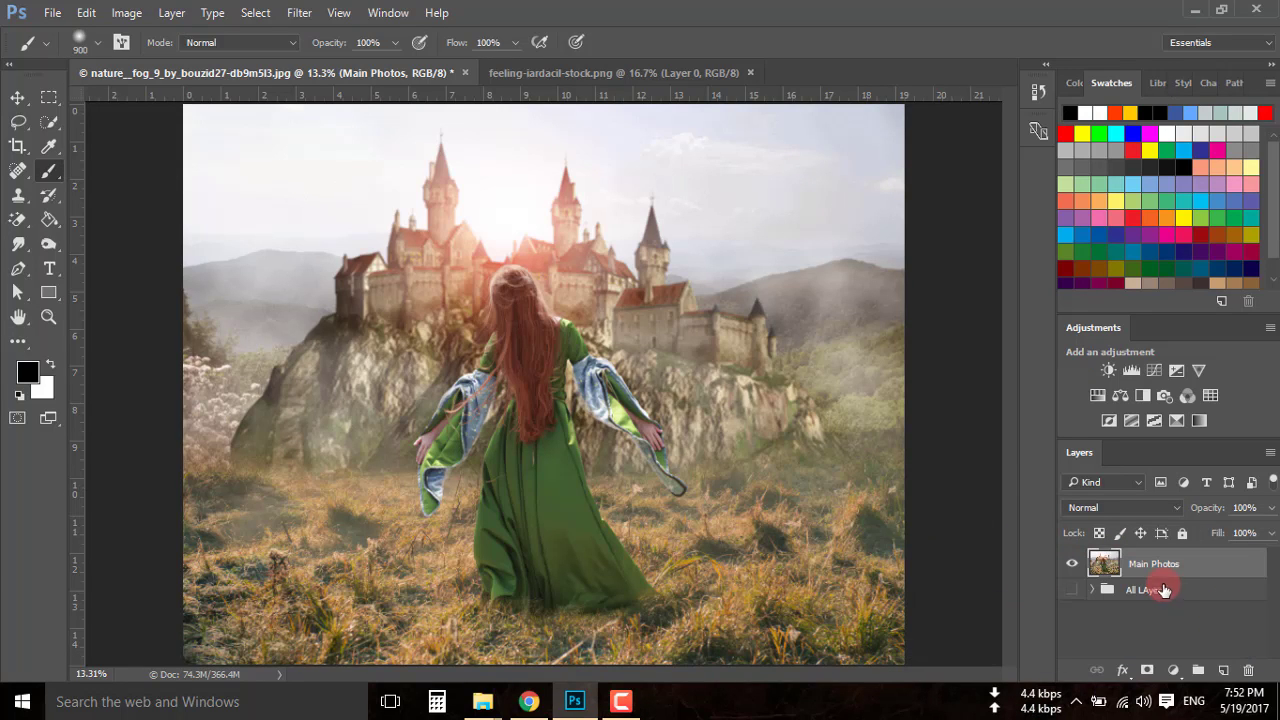
left_click(1173, 670)
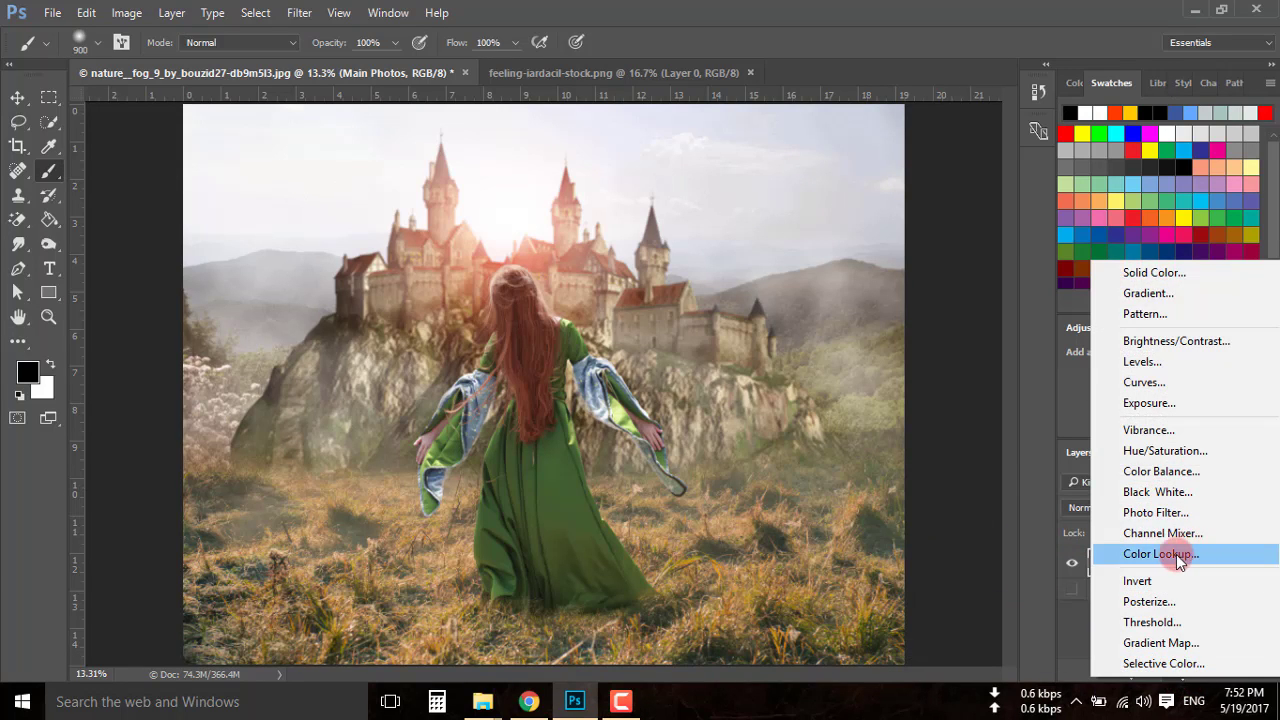
left_click(1176, 554)
left_click(994, 331)
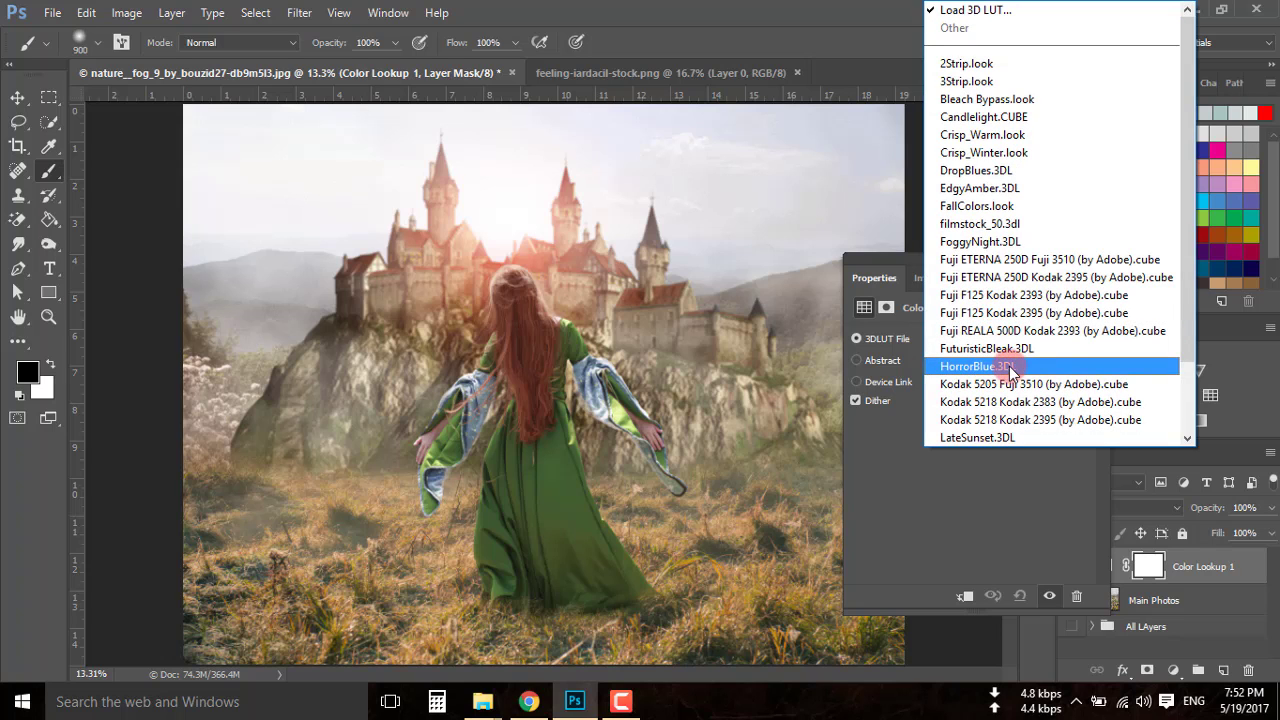
left_click(1005, 366)
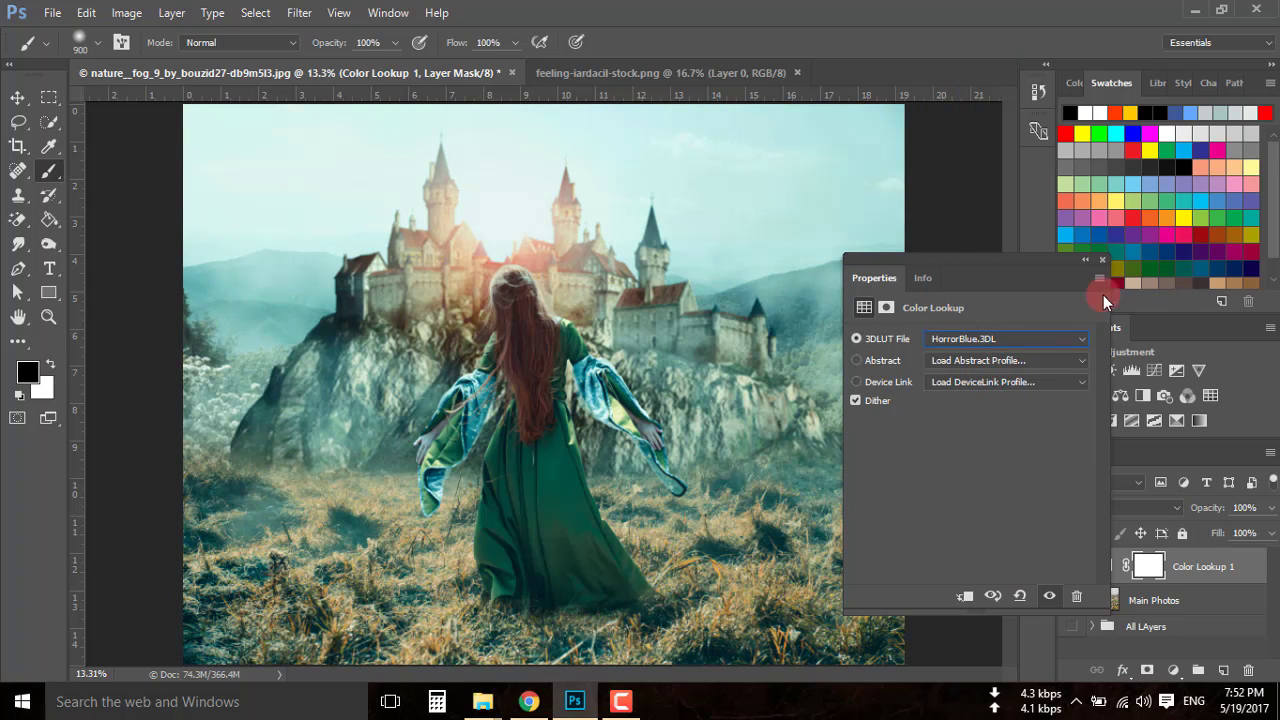
left_click(1102, 260)
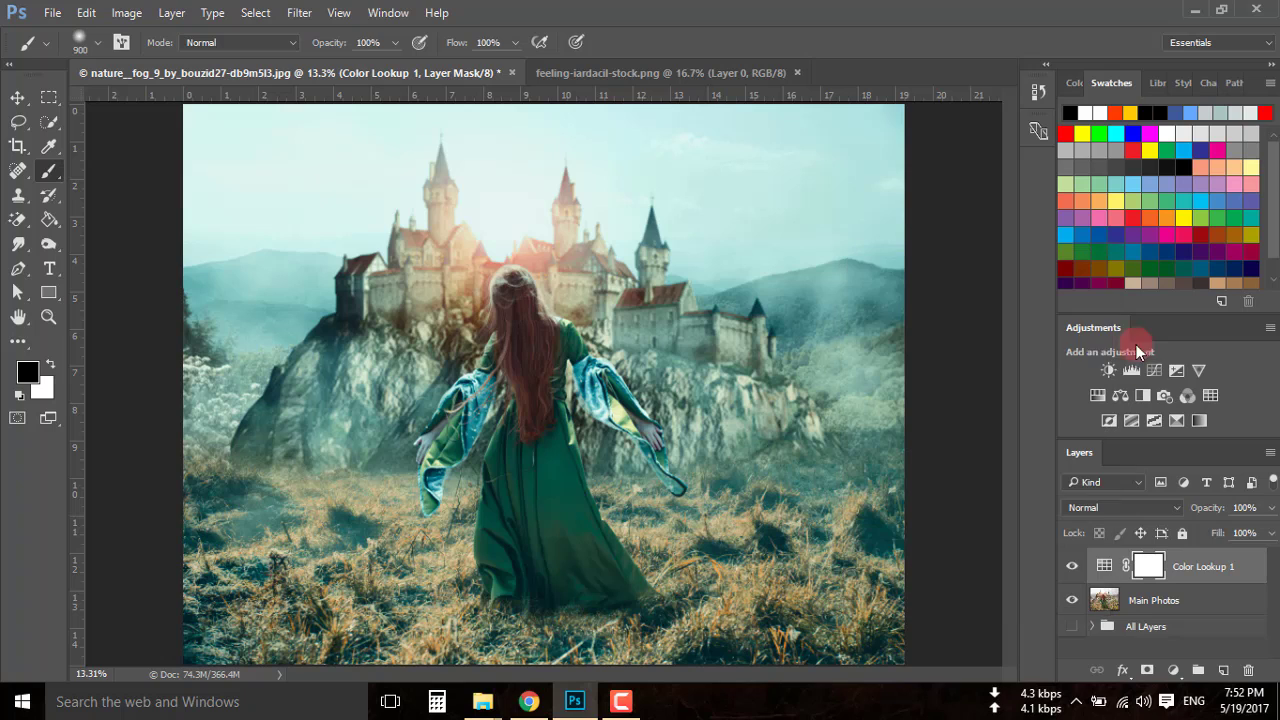
left_click(1224, 669)
Fill Layer 1 with solid black using the Paint Bucket
left_click(48, 219)
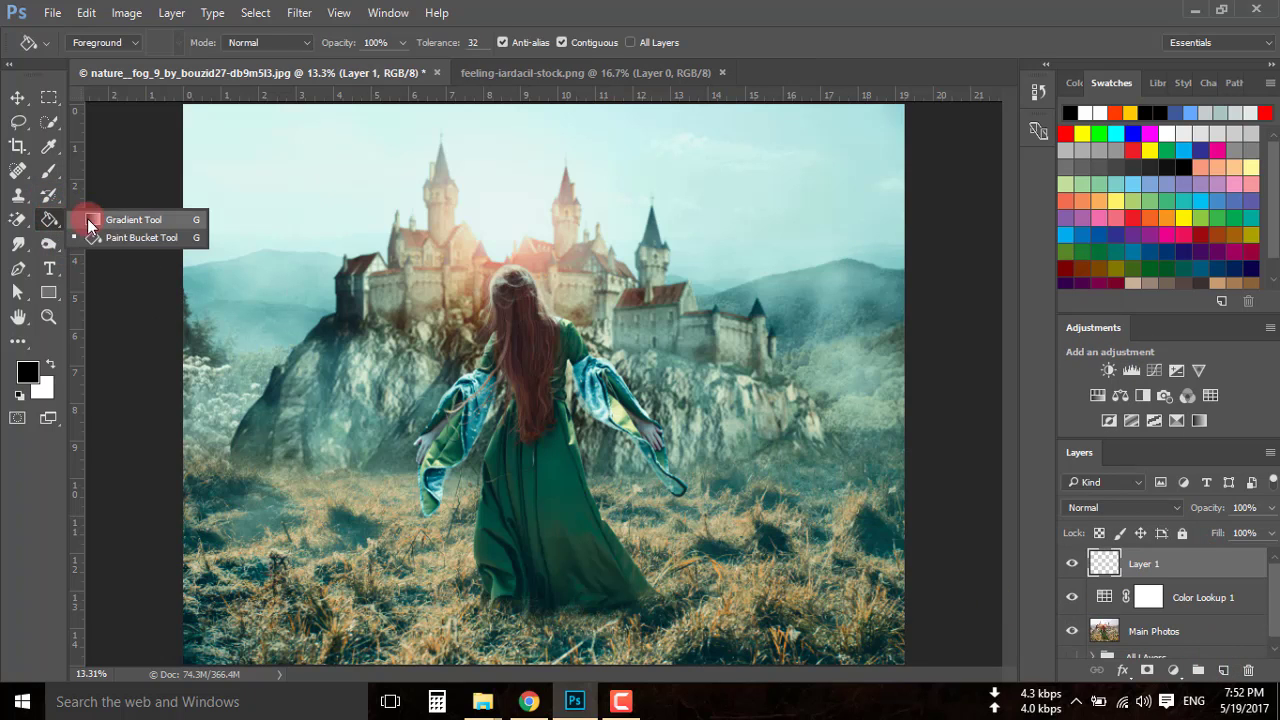
left_click(121, 238)
left_click(28, 372)
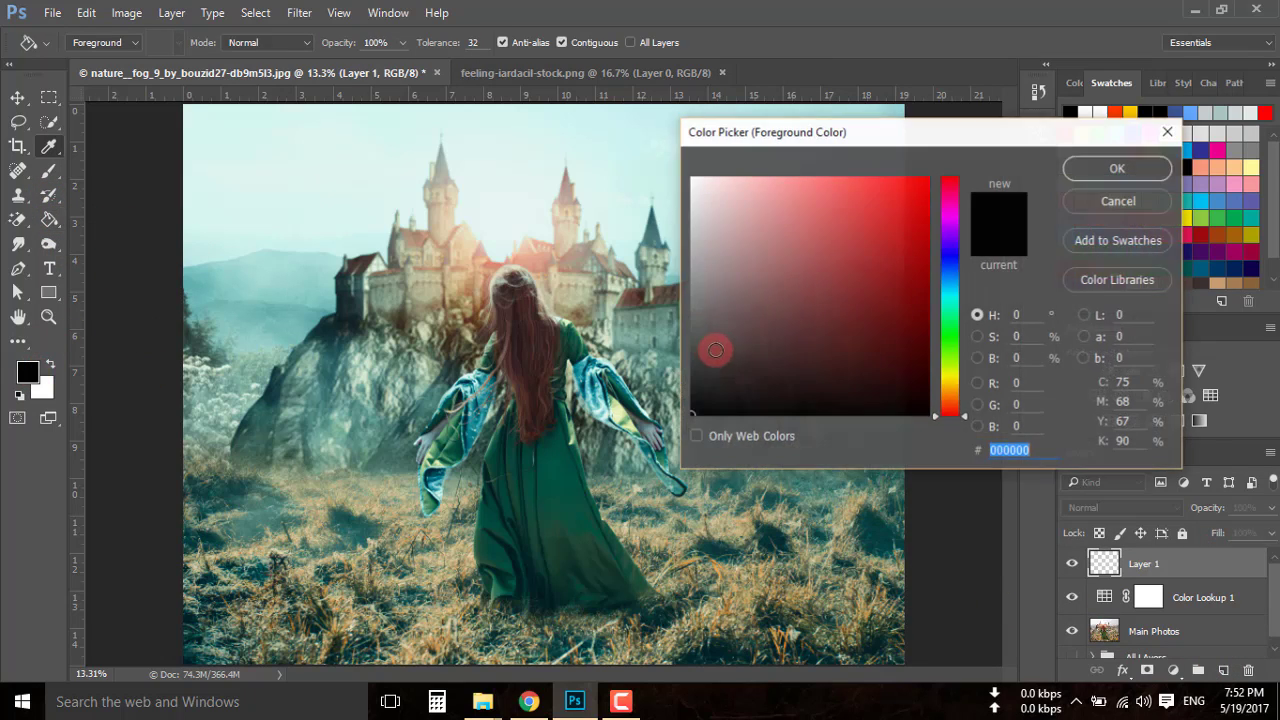
left_click(1070, 170)
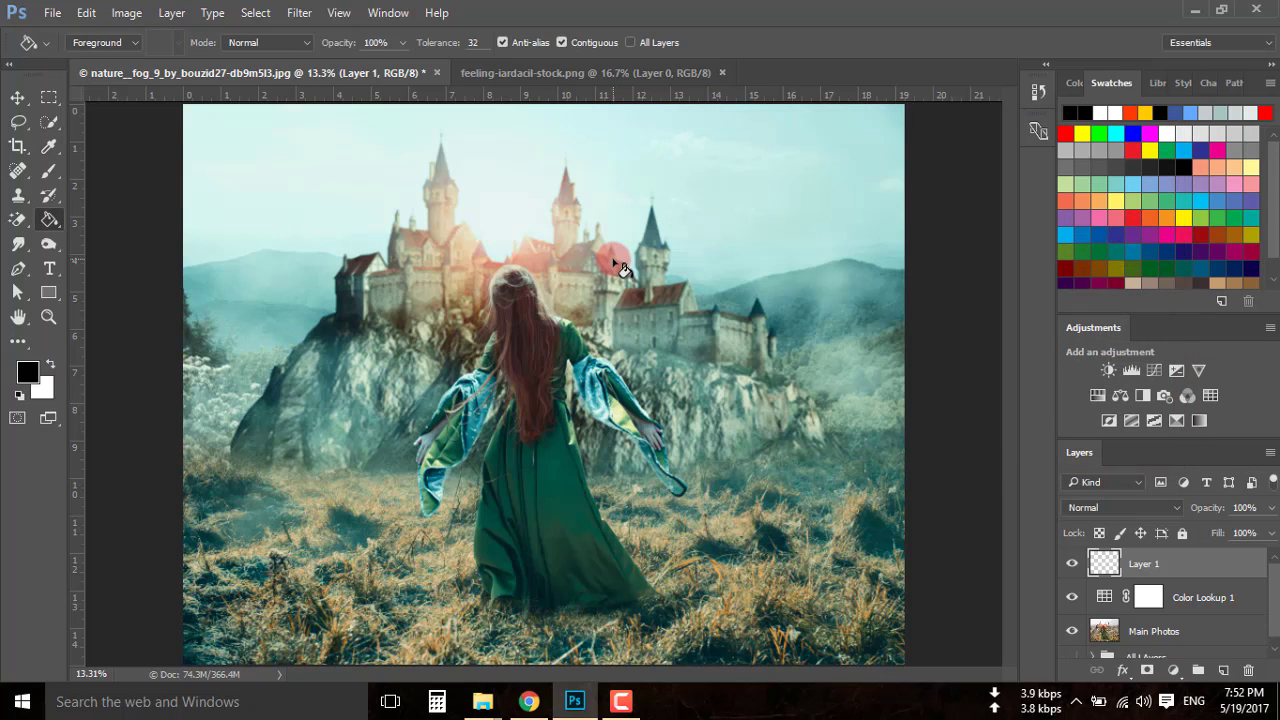
left_click(628, 343)
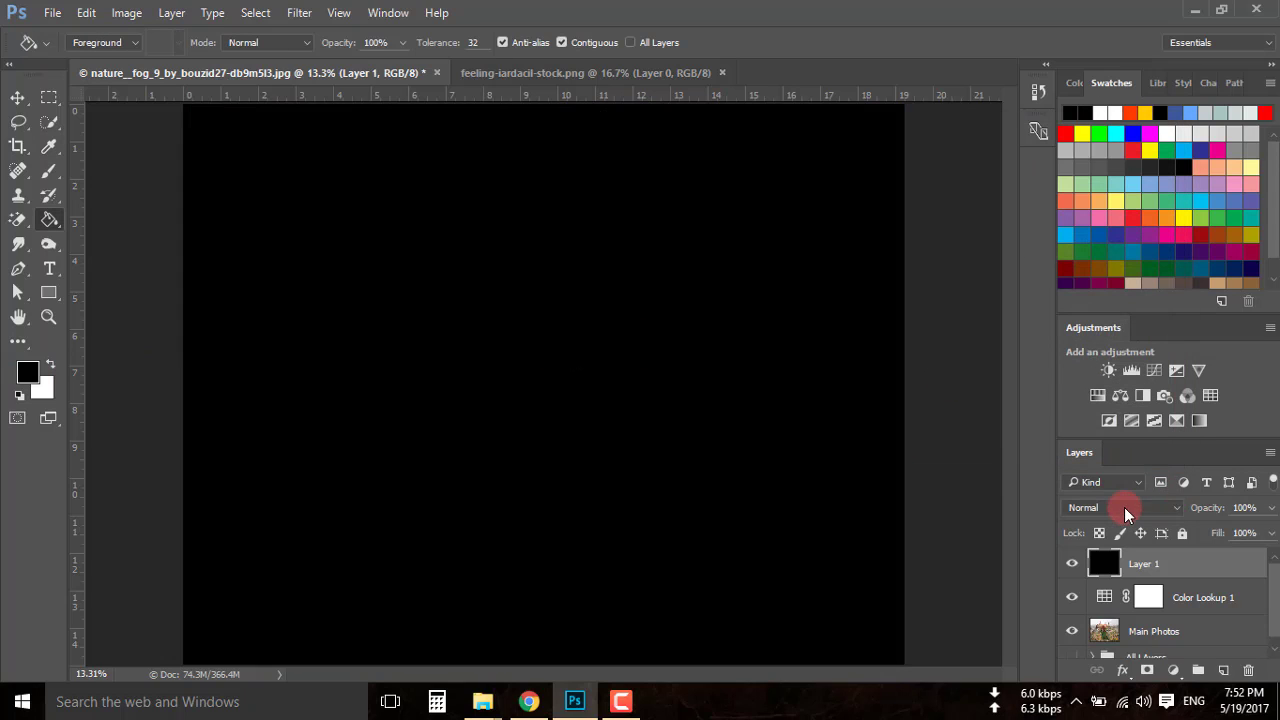
Blend the black layer in Soft Light at 65% opacity
left_click(1125, 510)
left_click(1100, 325)
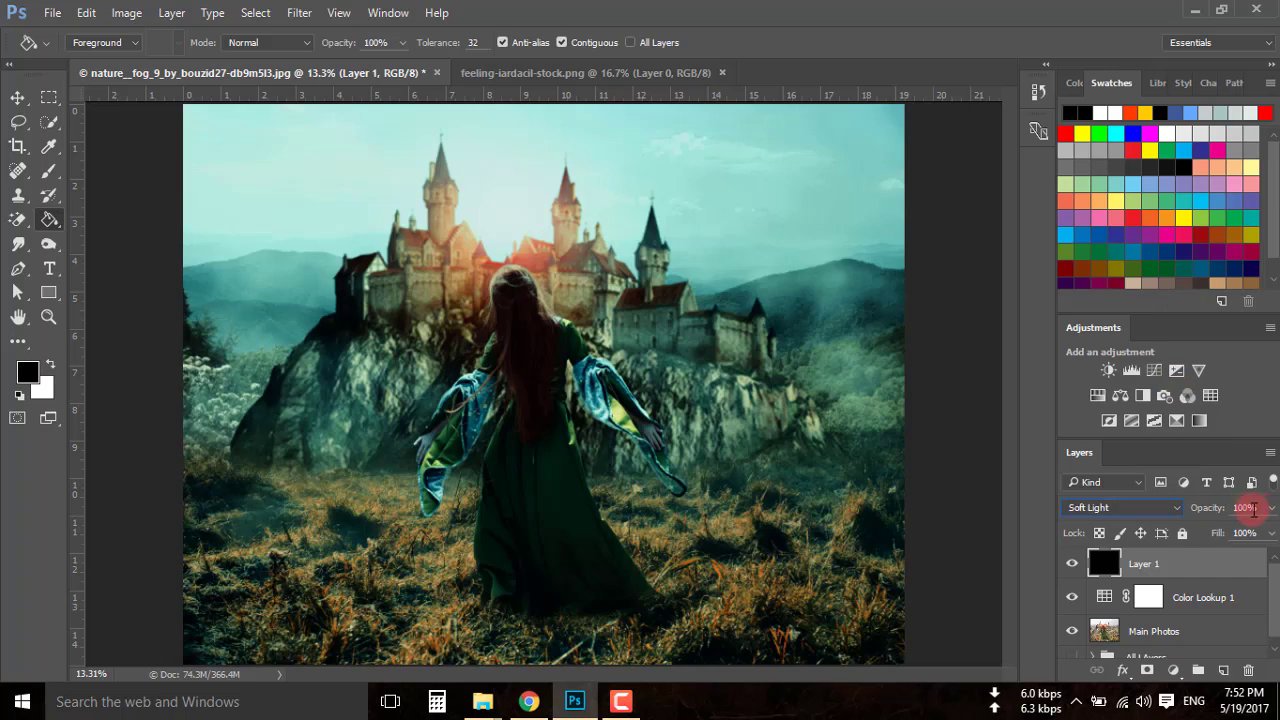
left_click(1271, 509)
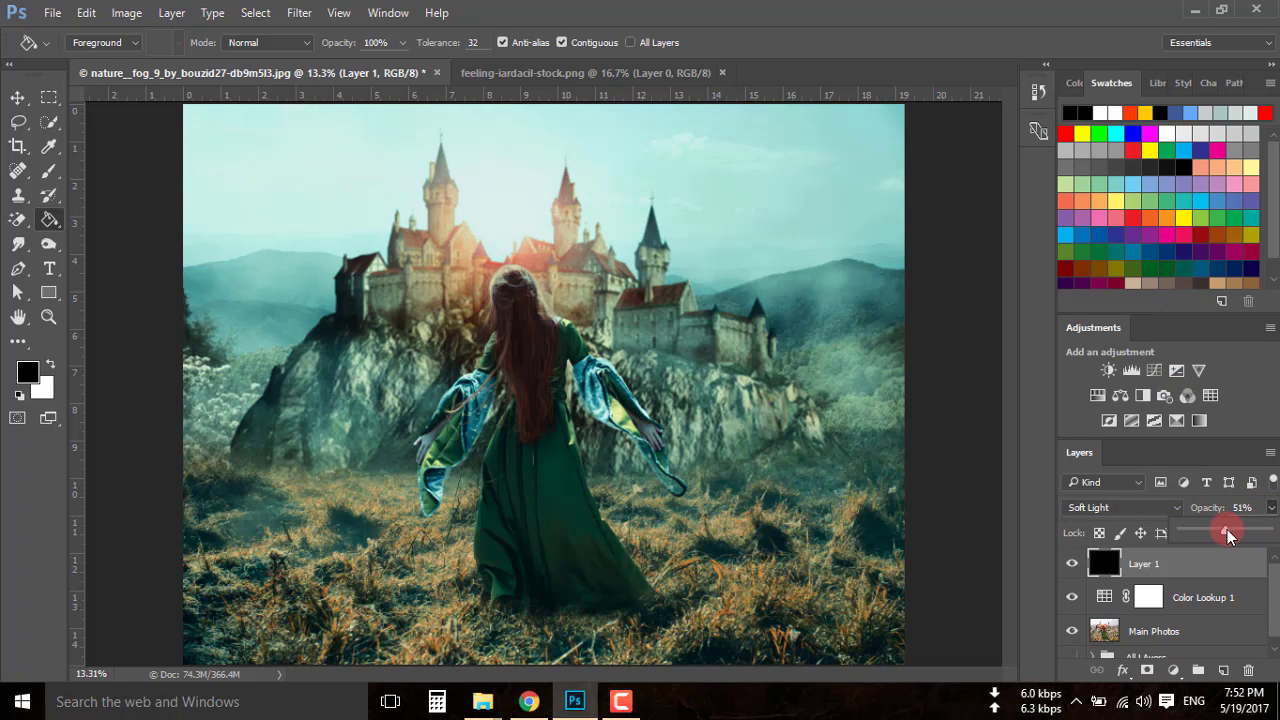
left_click_drag(1227, 535, 1239, 535)
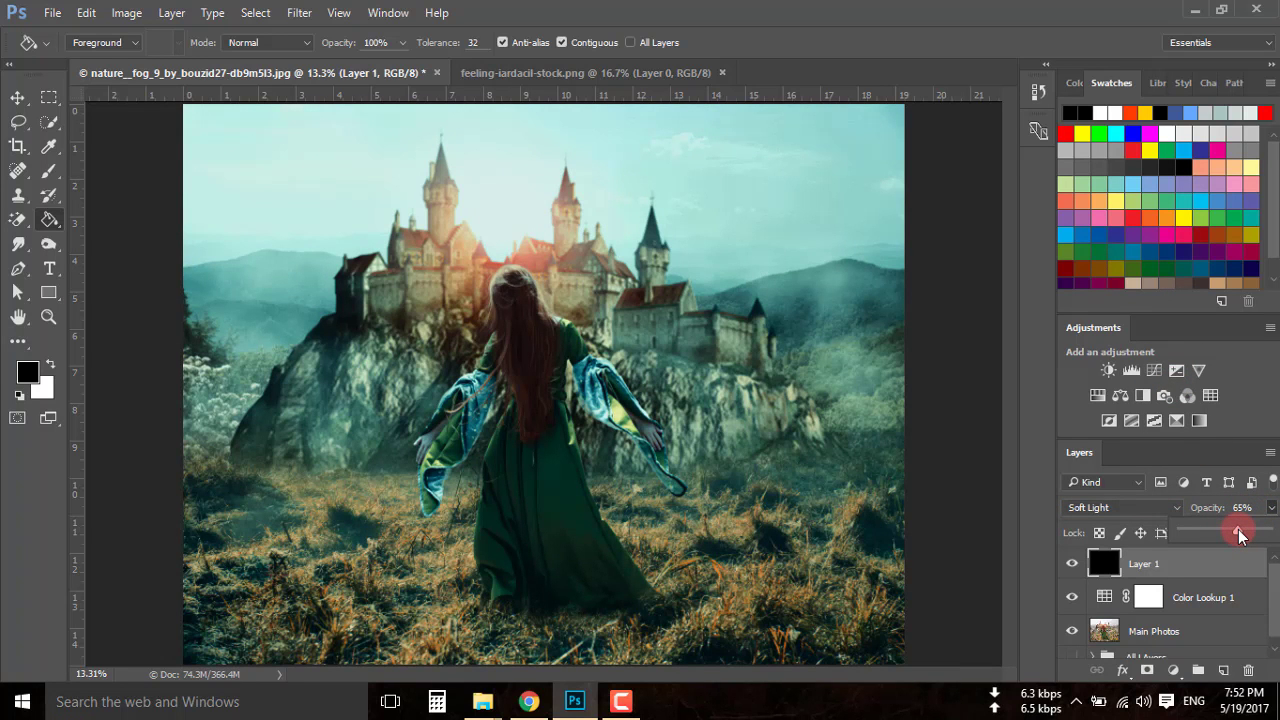
left_click(1210, 564)
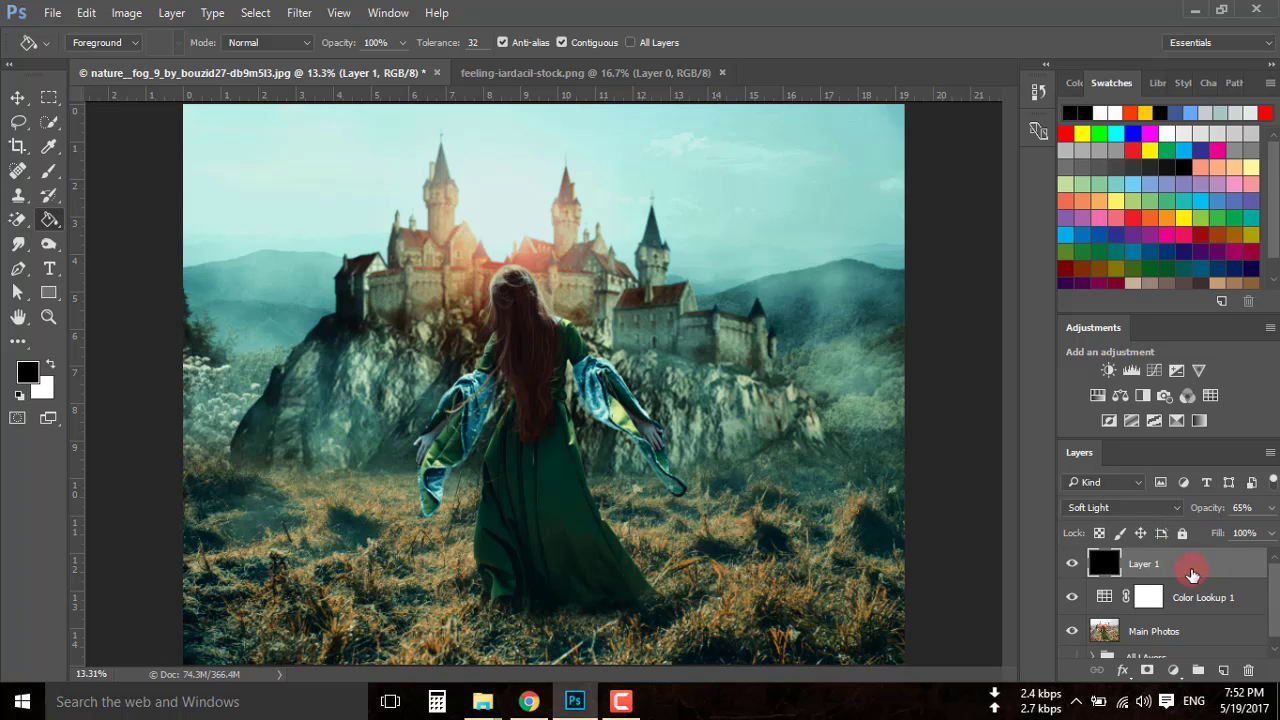
left_click(49, 170)
Mask Layer 1, painting out the castle and centre with a 1400 px soft round brush
left_click(98, 44)
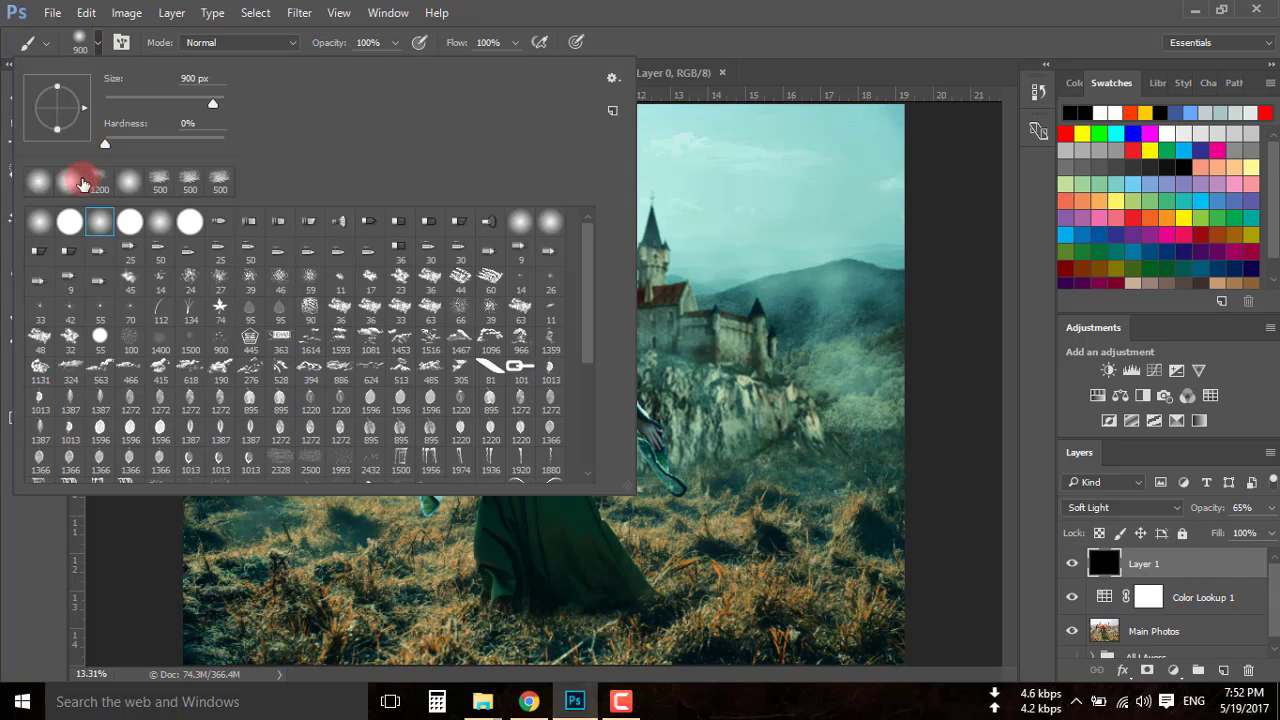
double_click(43, 227)
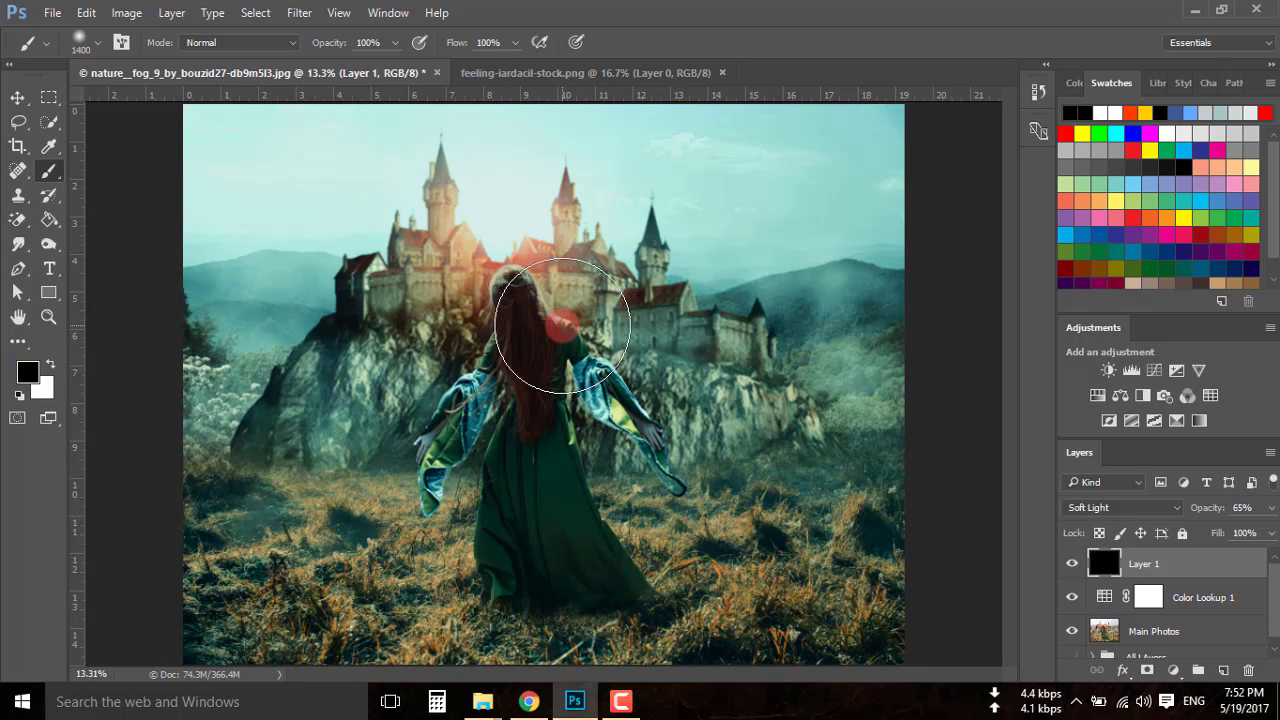
left_click(1147, 671)
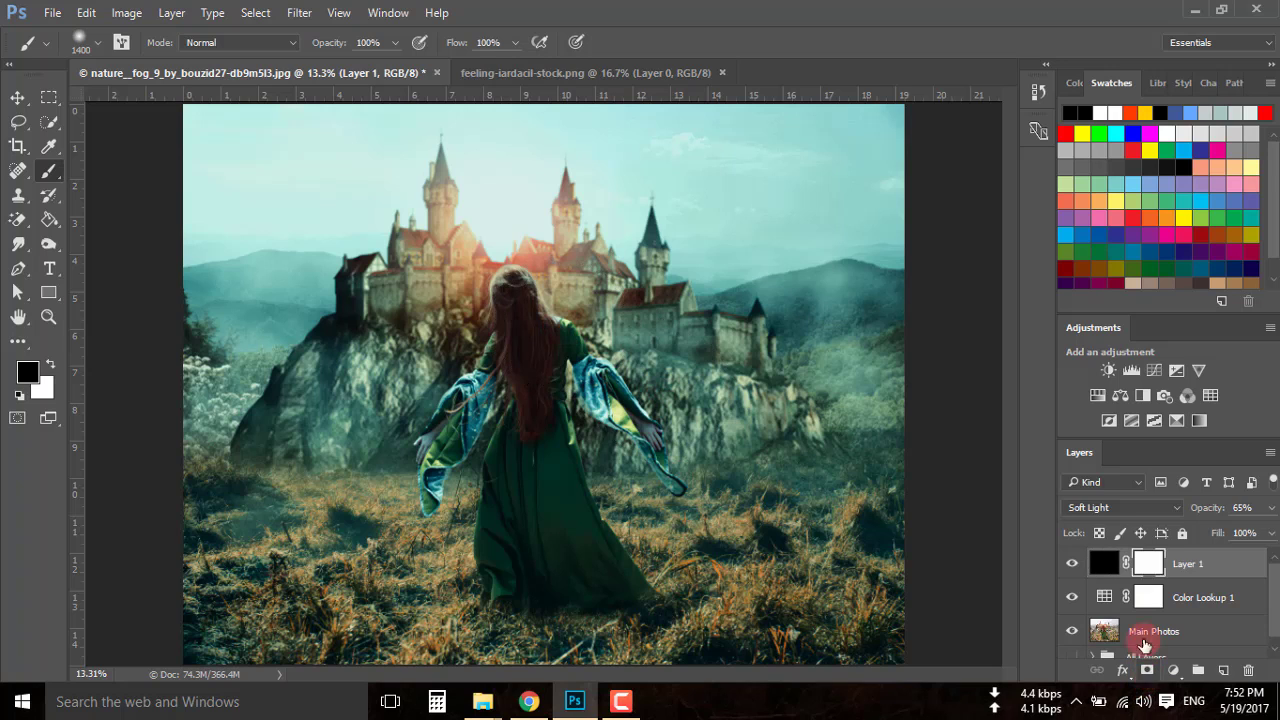
left_click(923, 510)
mouse_move(496, 276)
left_mouse_down()
mouse_move(457, 288)
mouse_move(690, 292)
mouse_move(708, 460)
mouse_move(655, 585)
mouse_move(491, 534)
mouse_move(400, 430)
mouse_move(552, 348)
mouse_move(571, 529)
mouse_move(552, 318)
mouse_move(575, 320)
mouse_move(590, 522)
mouse_move(505, 325)
mouse_move(413, 313)
mouse_move(395, 380)
mouse_move(410, 420)
mouse_move(460, 340)
mouse_move(540, 290)
mouse_move(671, 286)
mouse_move(580, 543)
mouse_move(423, 606)
mouse_move(545, 380)
mouse_move(514, 400)
mouse_move(543, 280)
mouse_move(514, 263)
mouse_move(826, 468)
left_mouse_up()
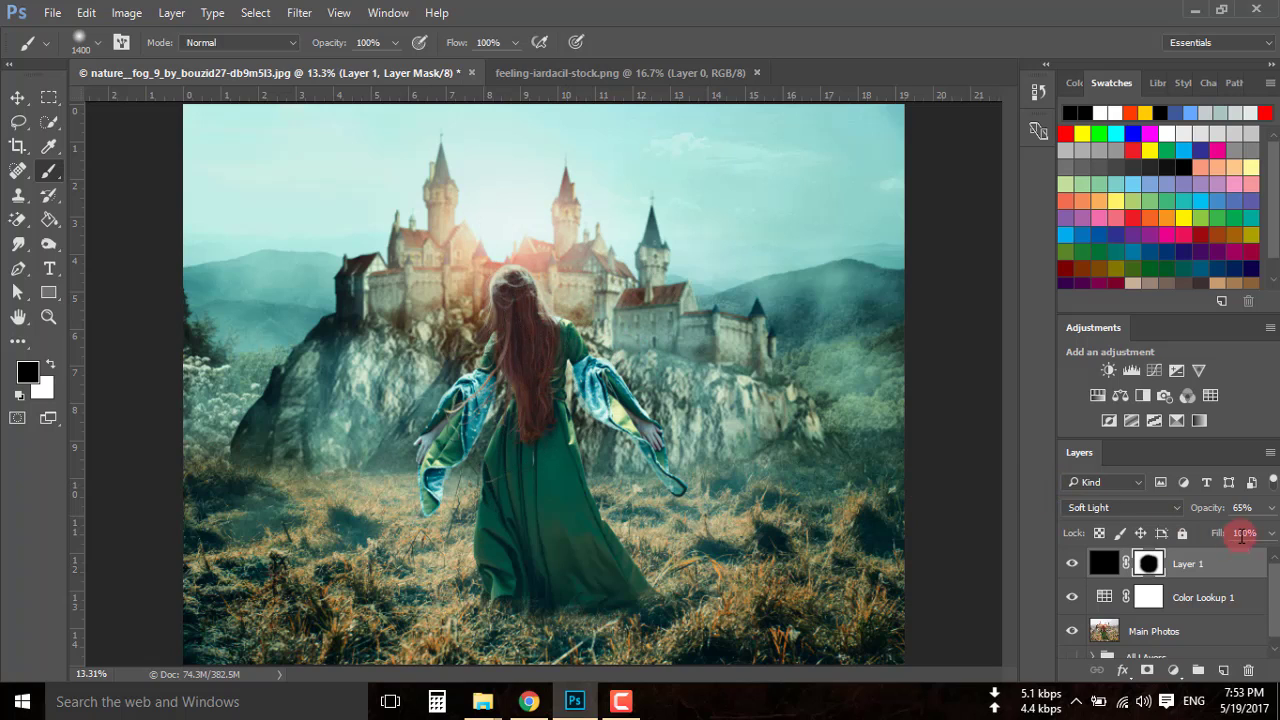
Lower the Color Lookup 1 teal grade to about 65% opacity and compare the result
left_click_drag(1245, 532, 1244, 588)
left_click(1212, 598)
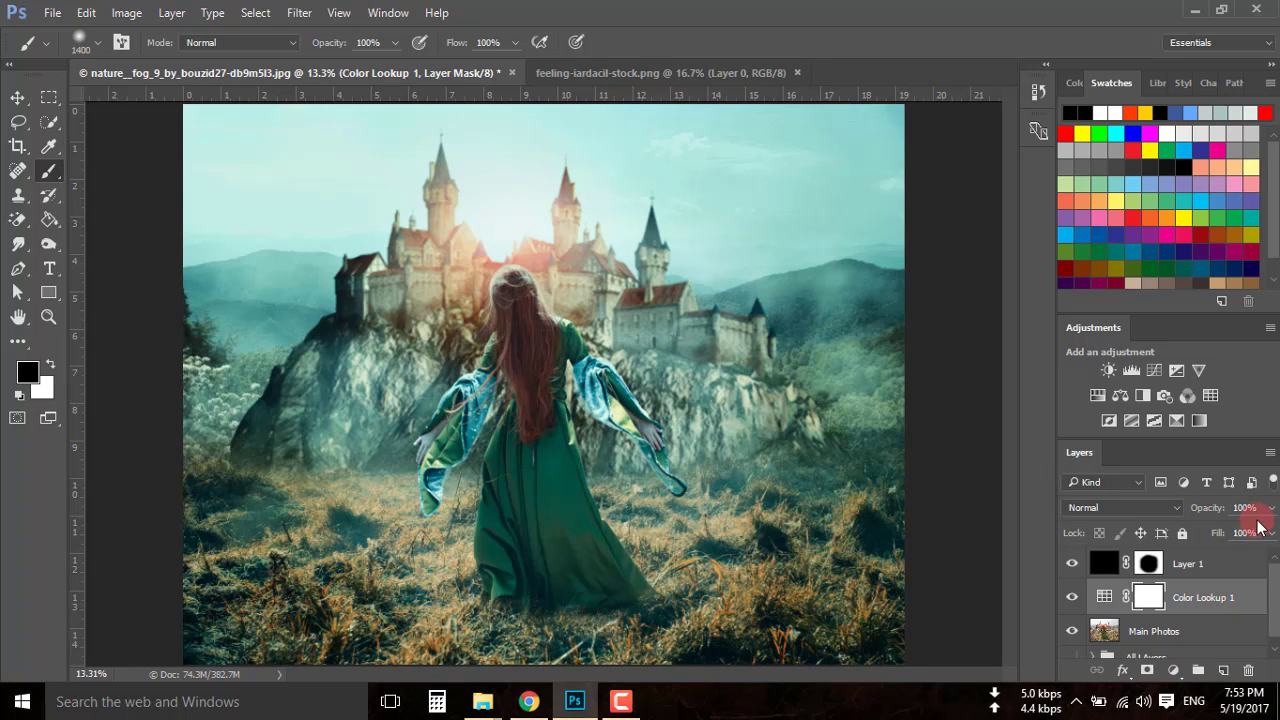
mouse_move(1271, 510)
left_mouse_down()
mouse_move(1270, 535)
mouse_move(1240, 536)
left_mouse_up()
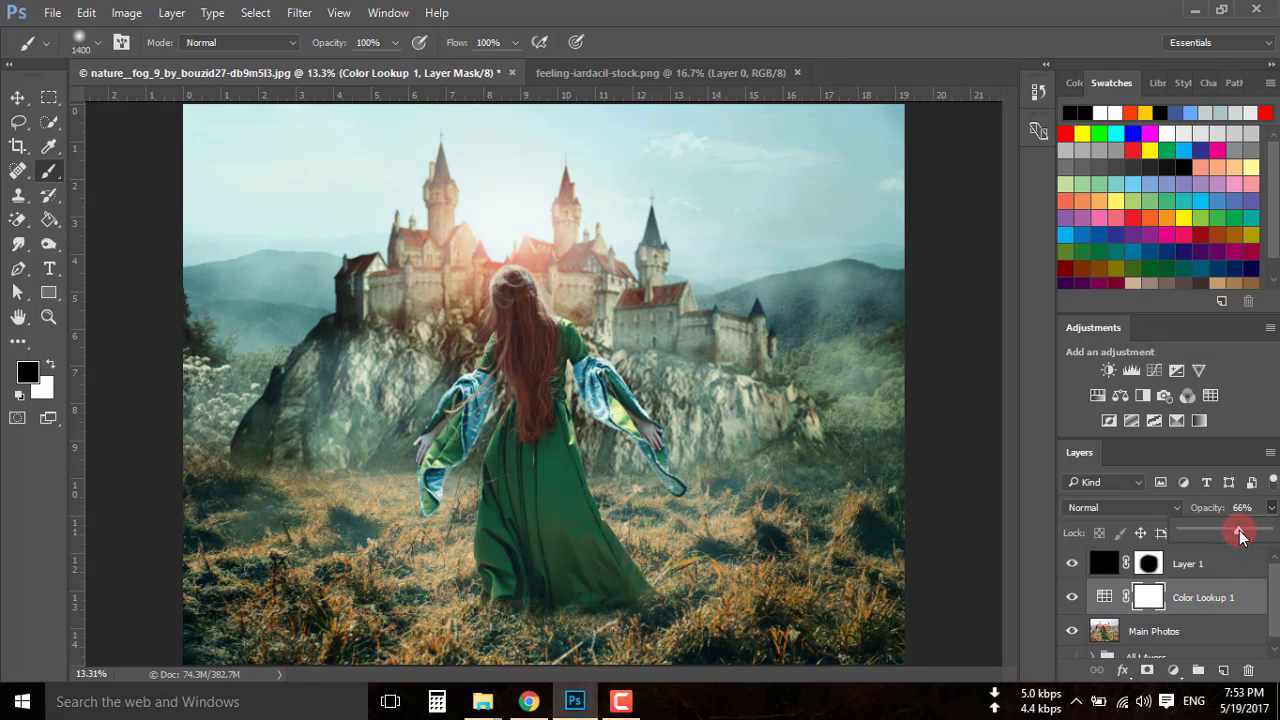
left_click(1242, 507)
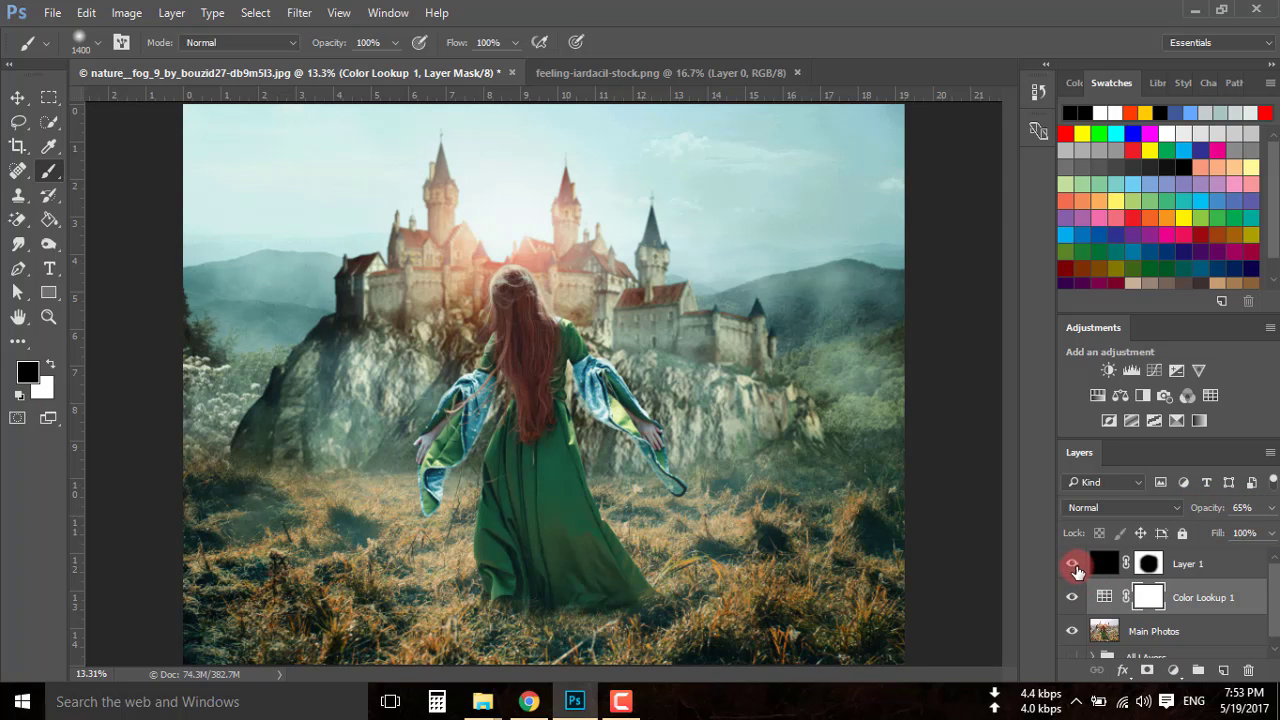
left_click(1073, 564)
left_click(1073, 565)
left_click(1073, 600)
key("shift+alt+f")
Lower the Layer 1 vignette to 62% opacity and compare with it hidden
left_click(1196, 565)
left_click(1271, 508)
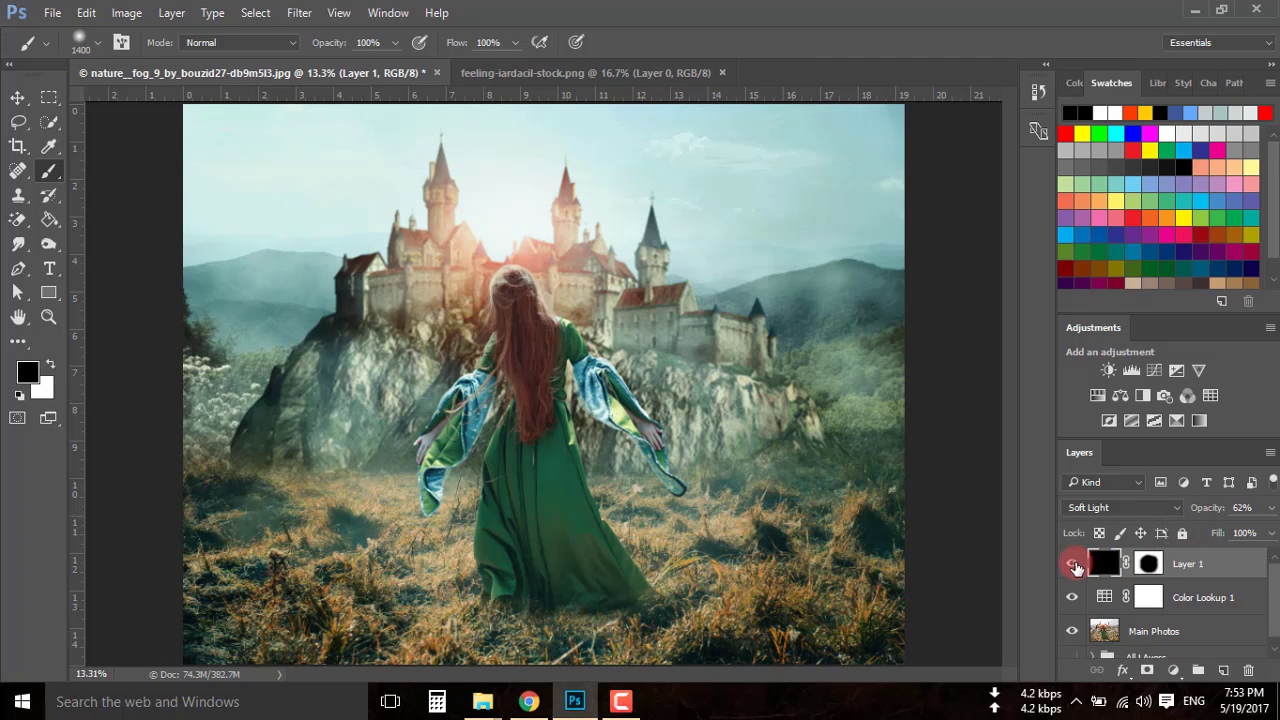
left_click(1072, 564)
left_click(1185, 601, "shift")
Group Layer 1 and Color Lookup 1 into Group 1, then toggle it for a before/after
right_click(1110, 600)
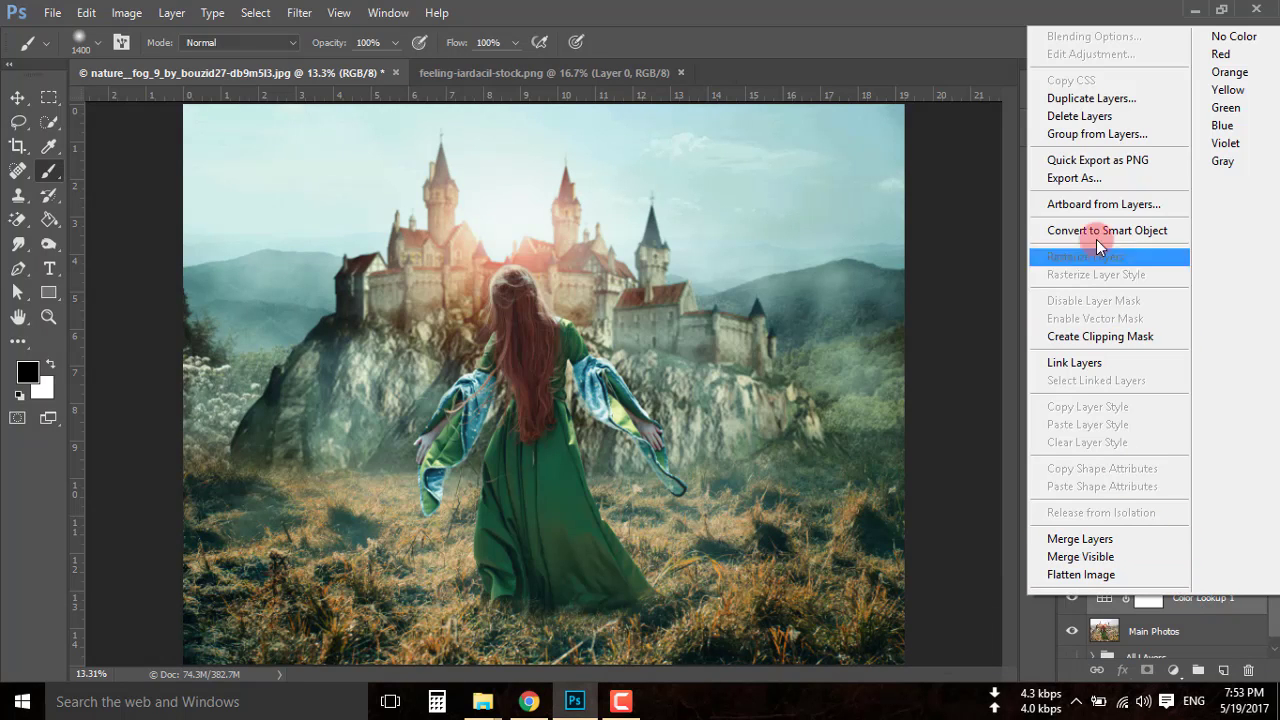
left_click(1093, 135)
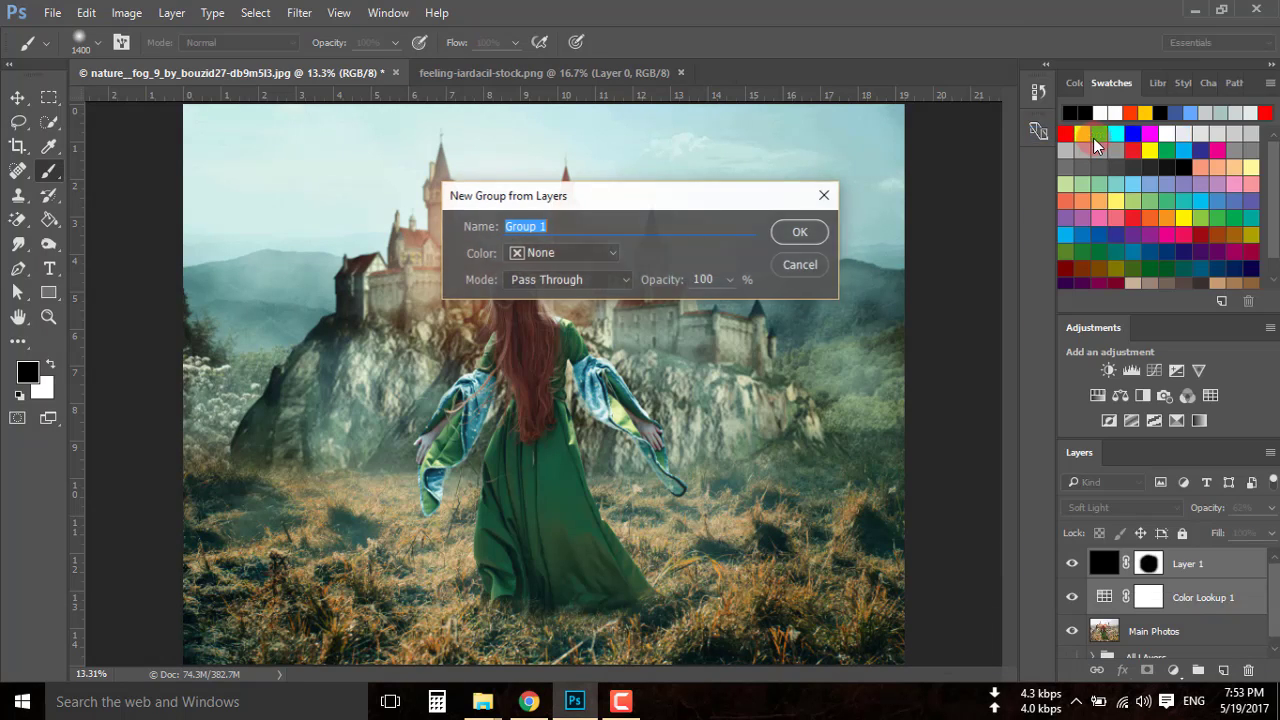
left_click(792, 233)
left_click(1074, 559)
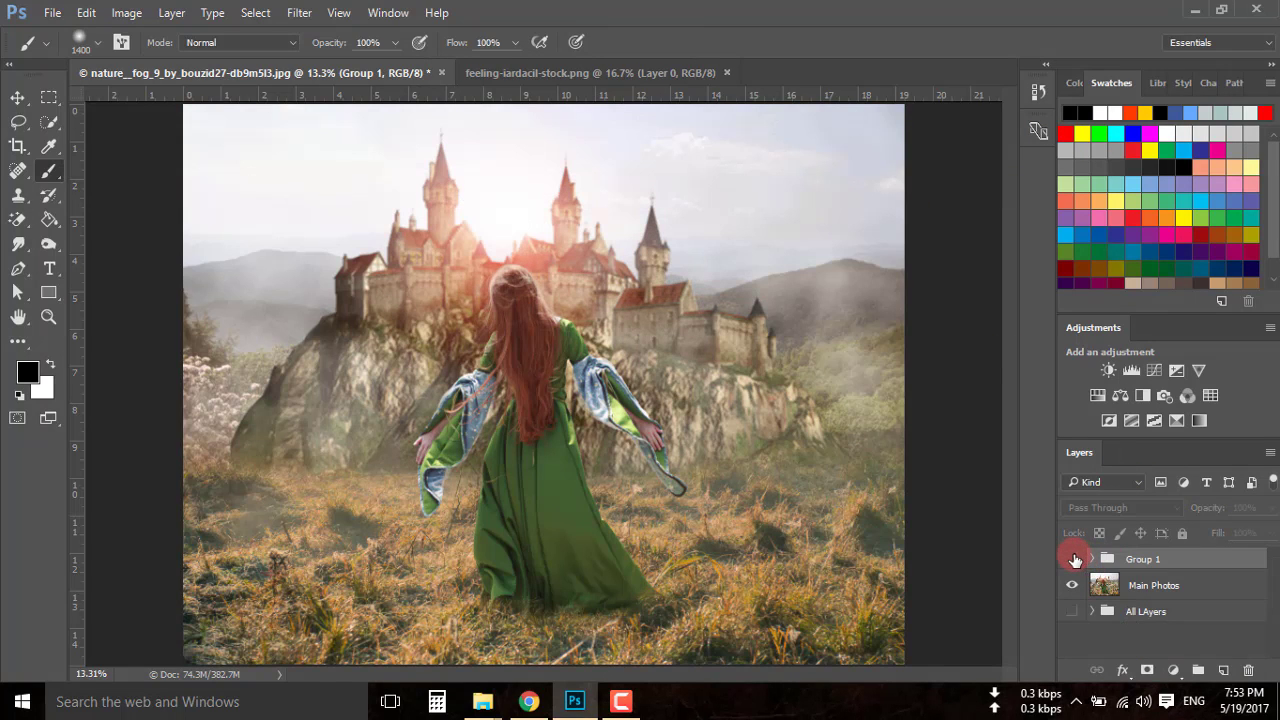
left_click(1074, 559)
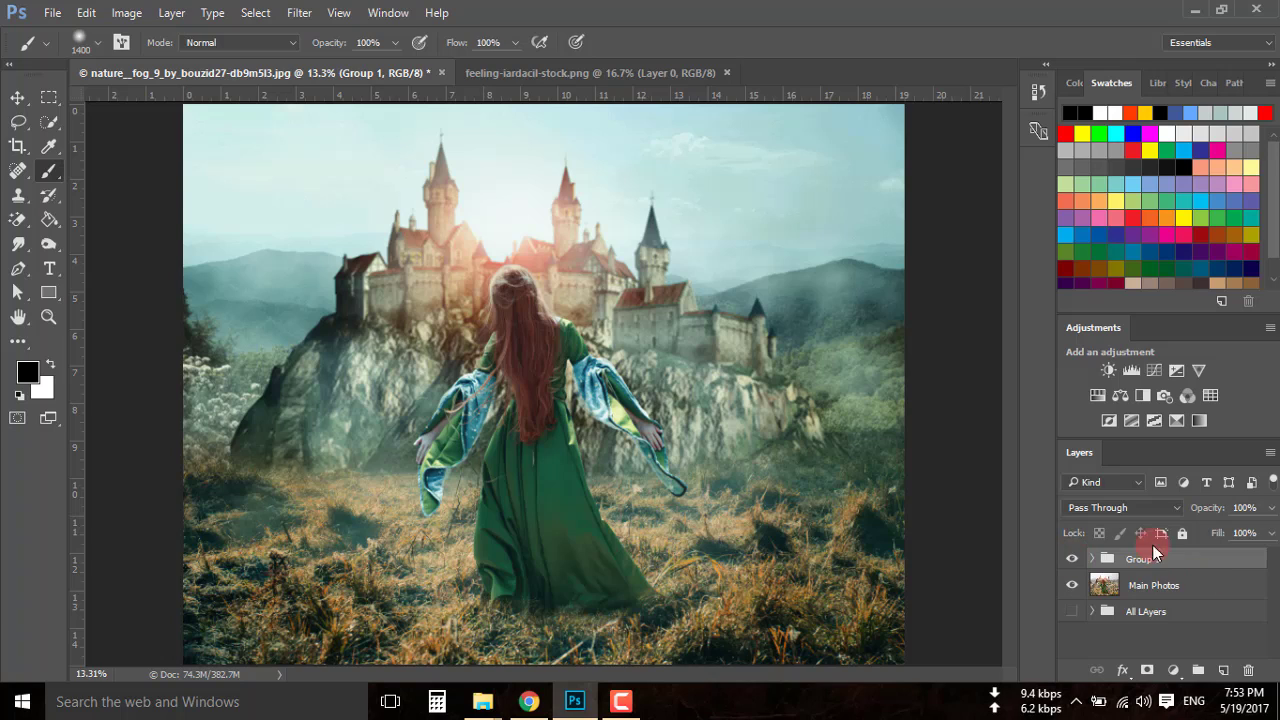